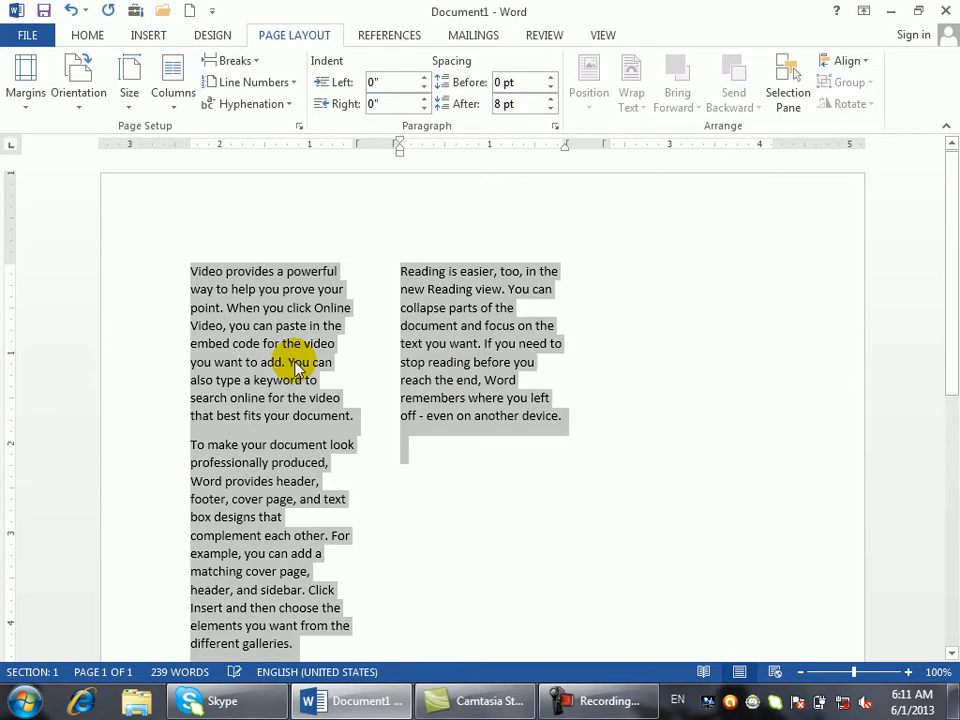
# - Switch the selected text to one column, then view and close the Line Numbering Options in Page Setup
pyautogui.click(183, 92)
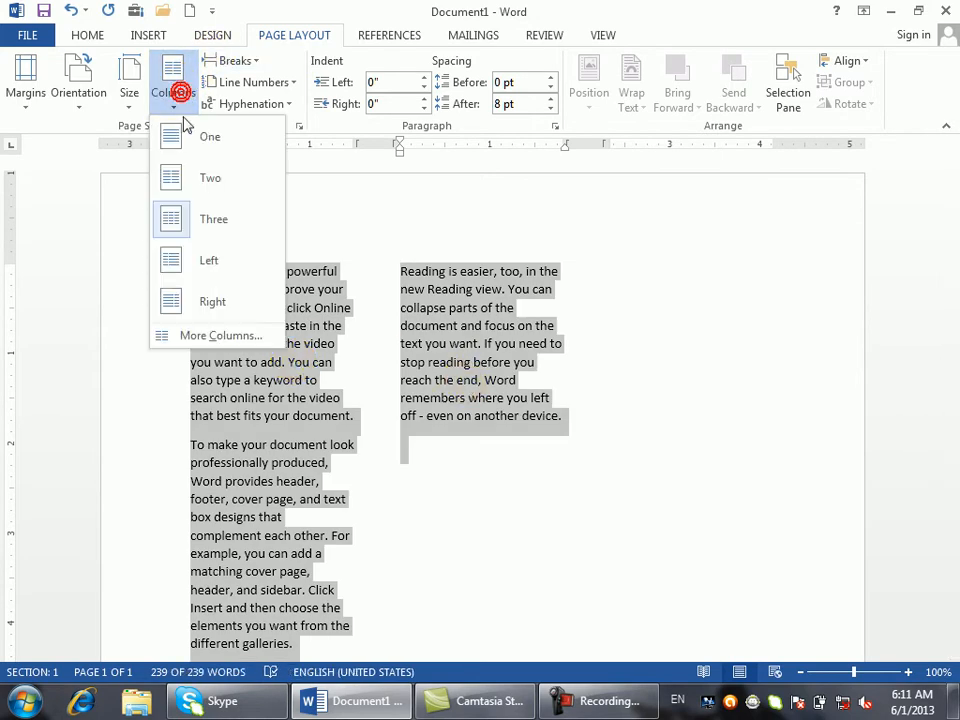
pyautogui.click(190, 135)
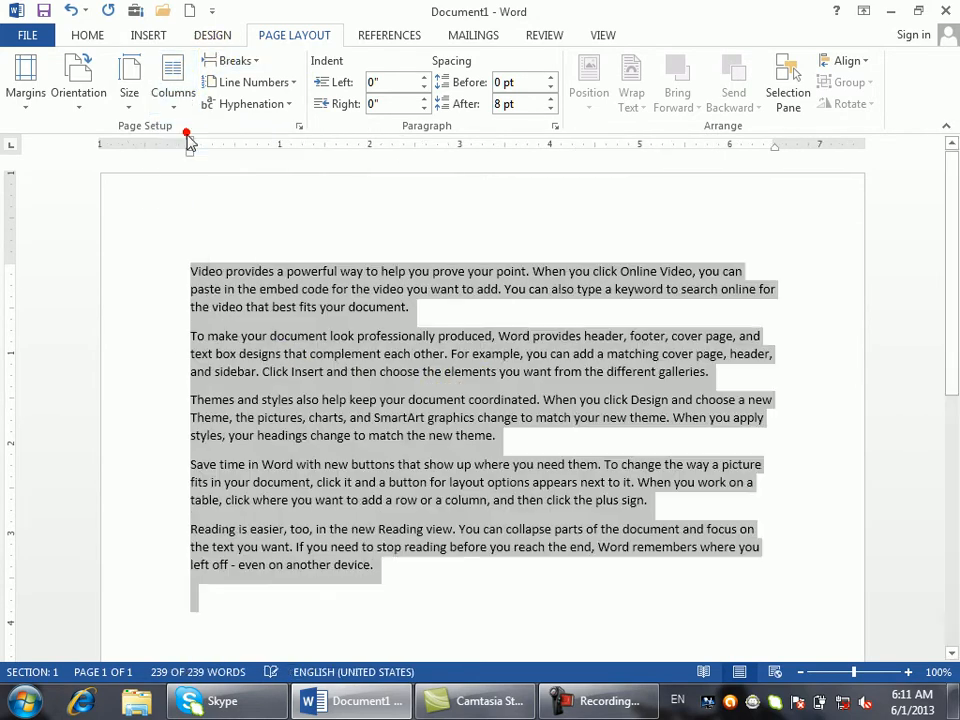
pyautogui.click(288, 84)
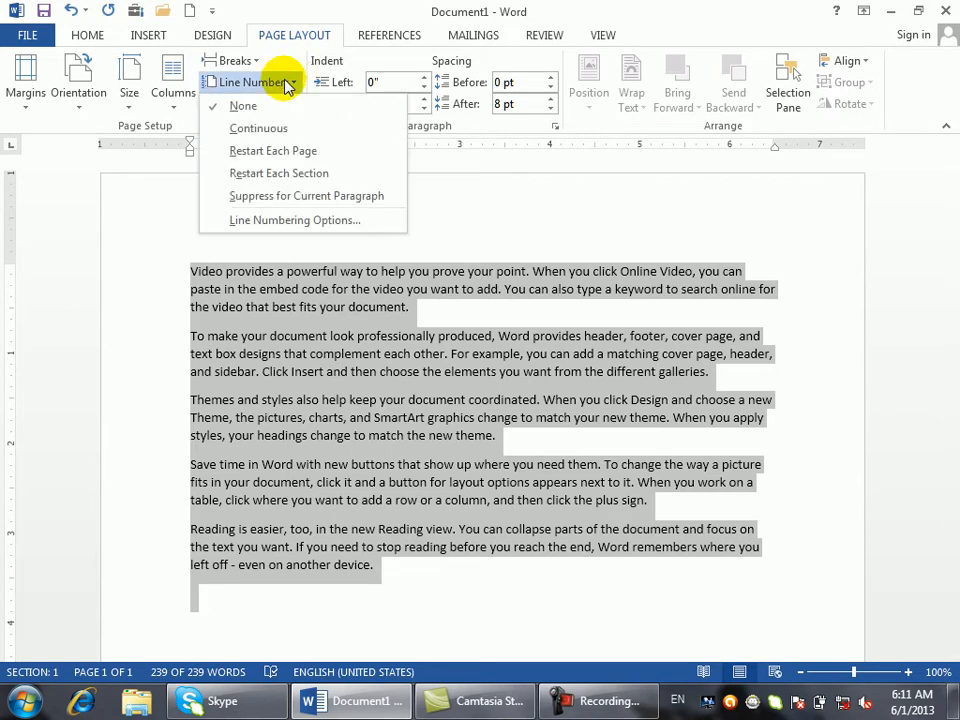
pyautogui.click(300, 219)
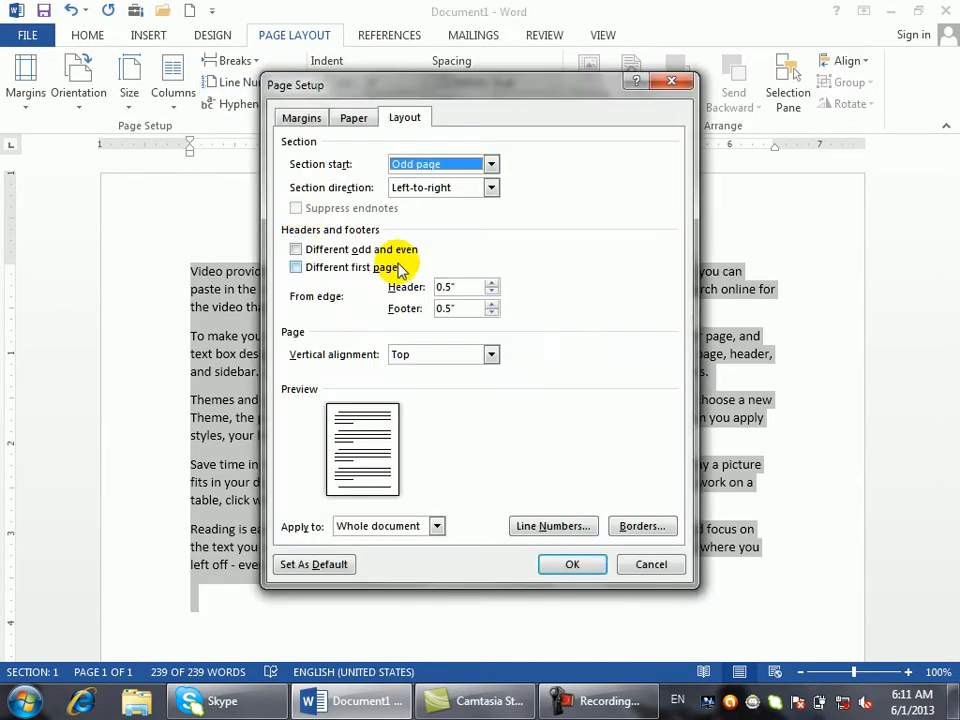
pyautogui.click(672, 81)
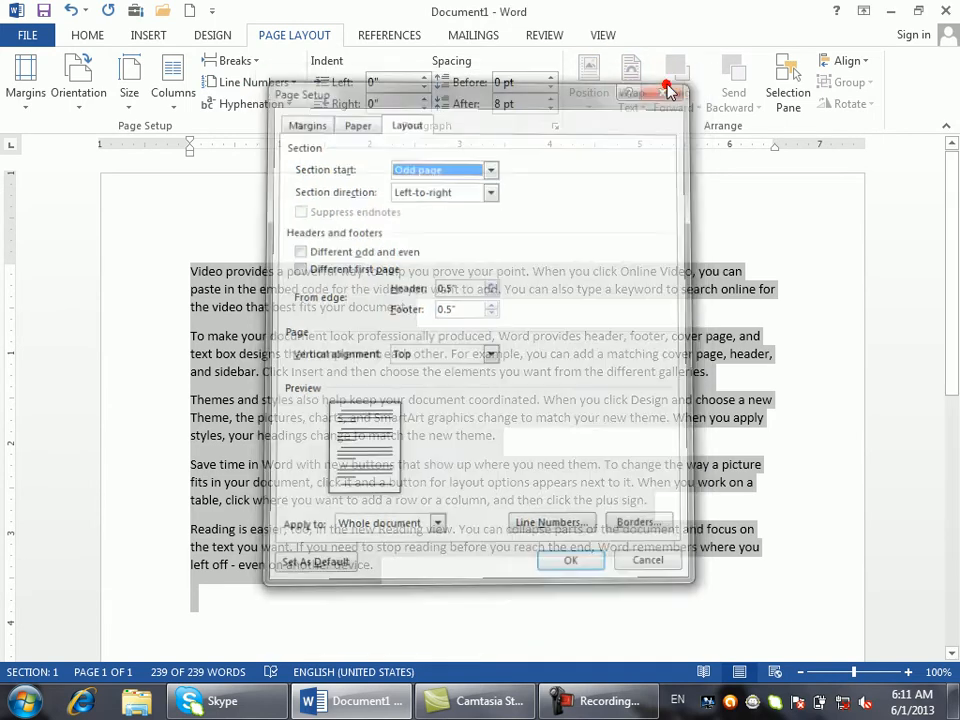
pyautogui.click(298, 126)
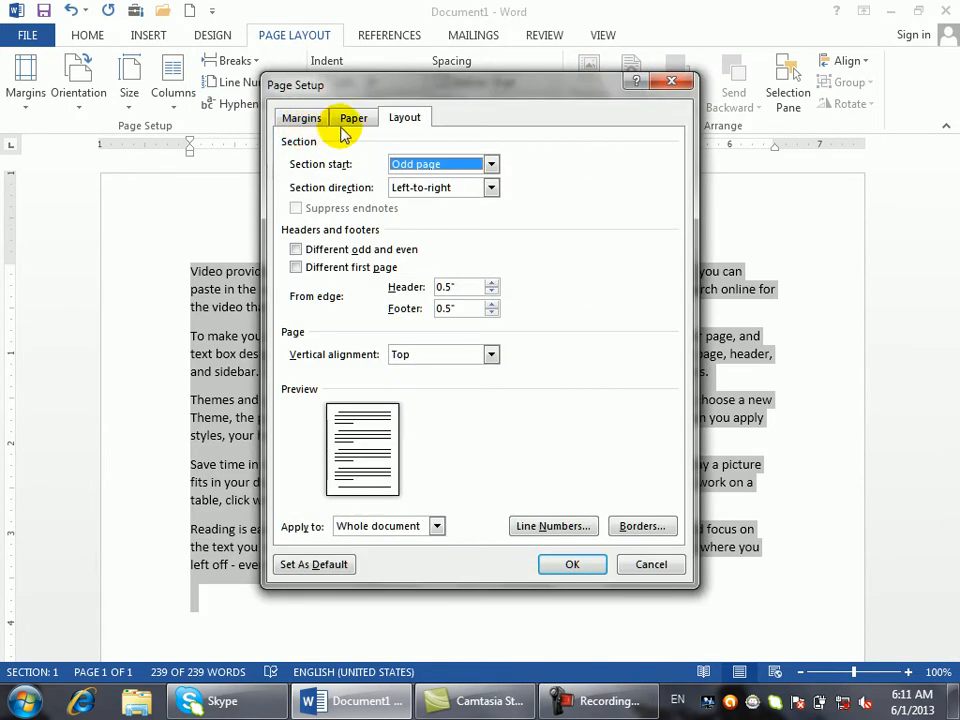
pyautogui.click(673, 86)
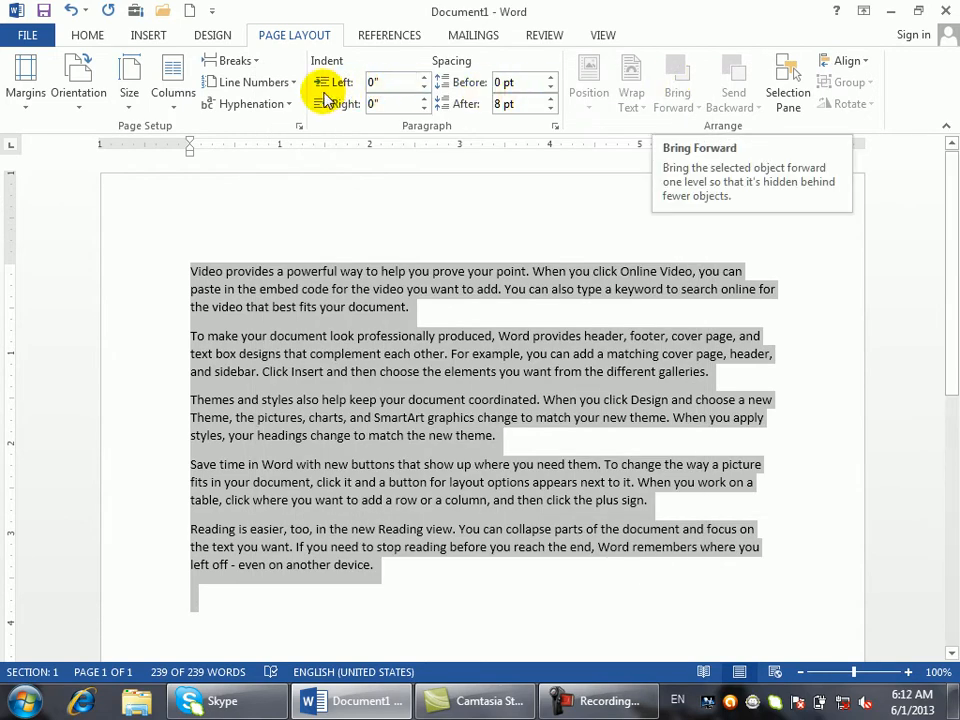
# - Show the Hyphenation menu on Page Layout with its None, Automatic and Manual choices
pyautogui.click(287, 105)
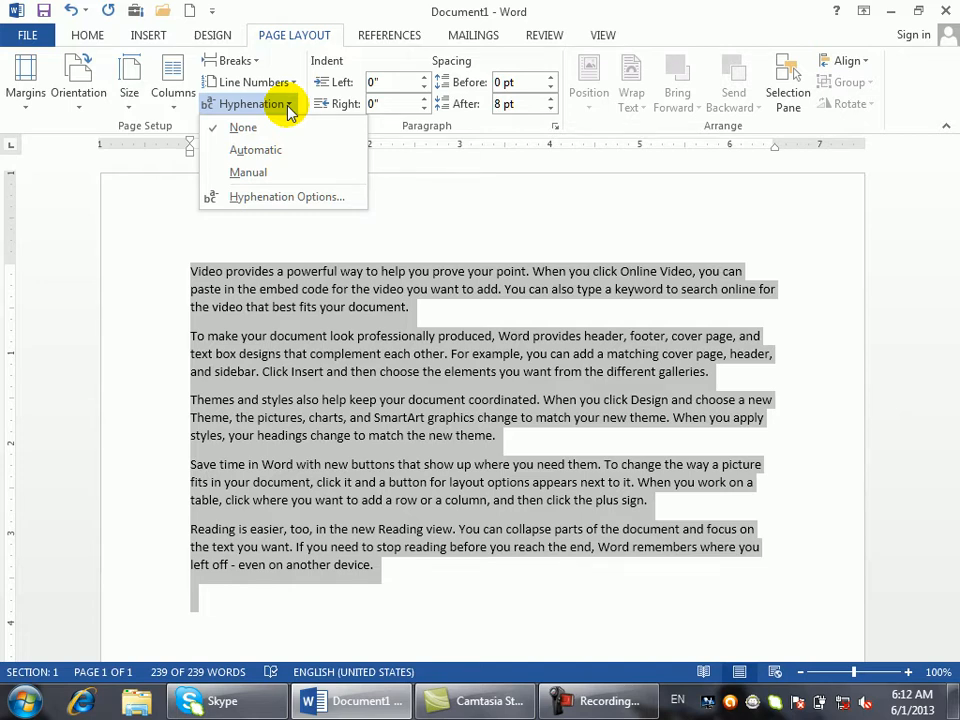
# - Replace 'can paste' in the first sentence with 'communication'
pyautogui.click(756, 283)
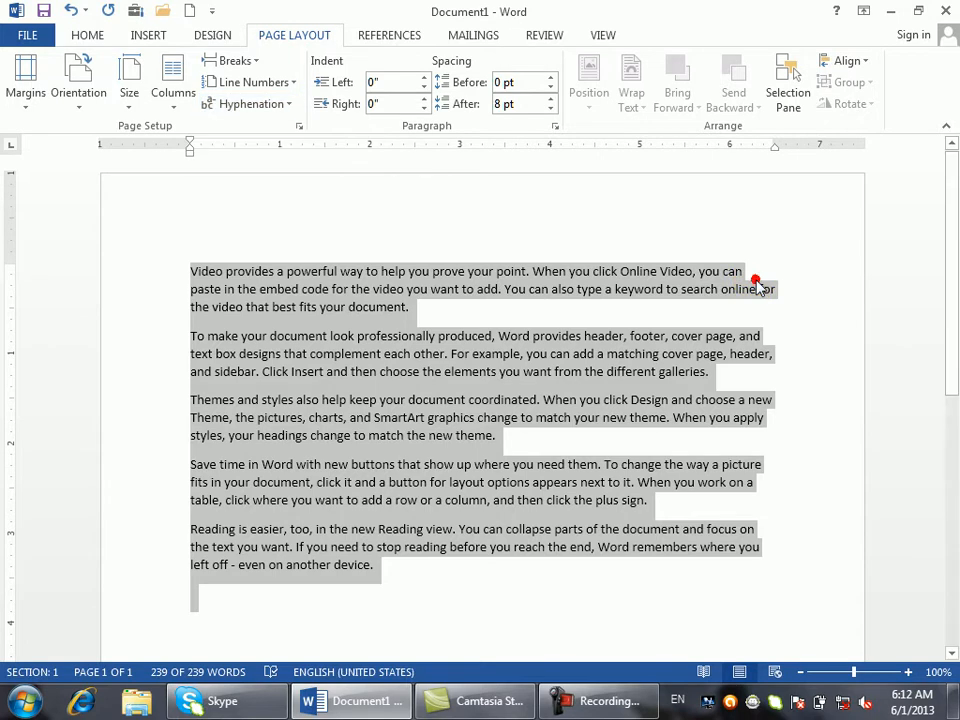
pyautogui.click(755, 283)
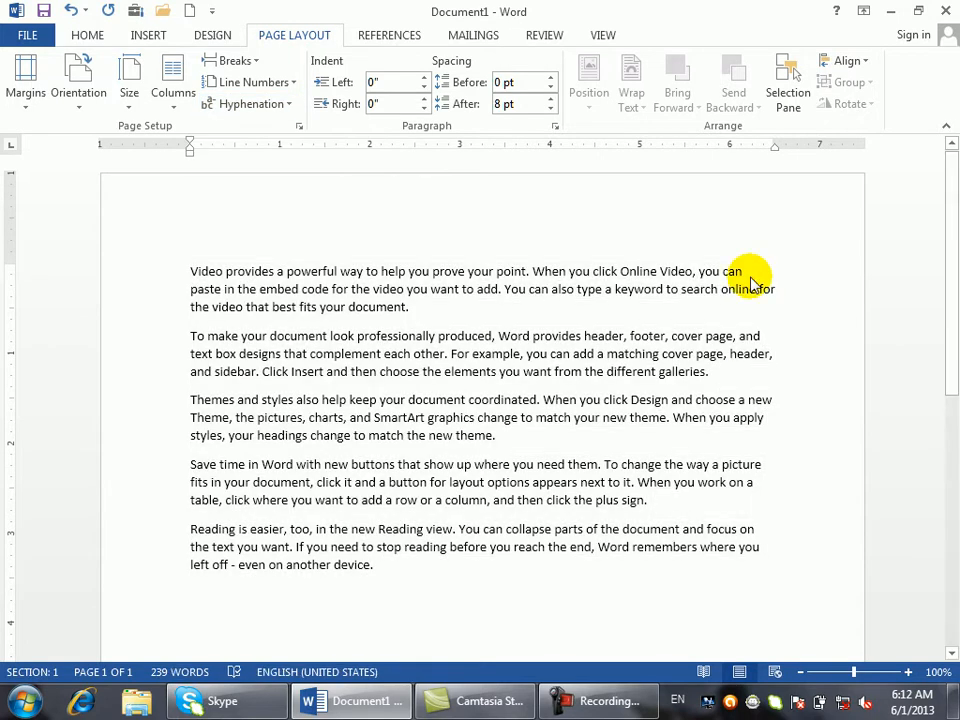
pyautogui.press('BackSpace')
pyautogui.press('BackSpace')
pyautogui.press('BackSpace')
pyautogui.press('BackSpace')
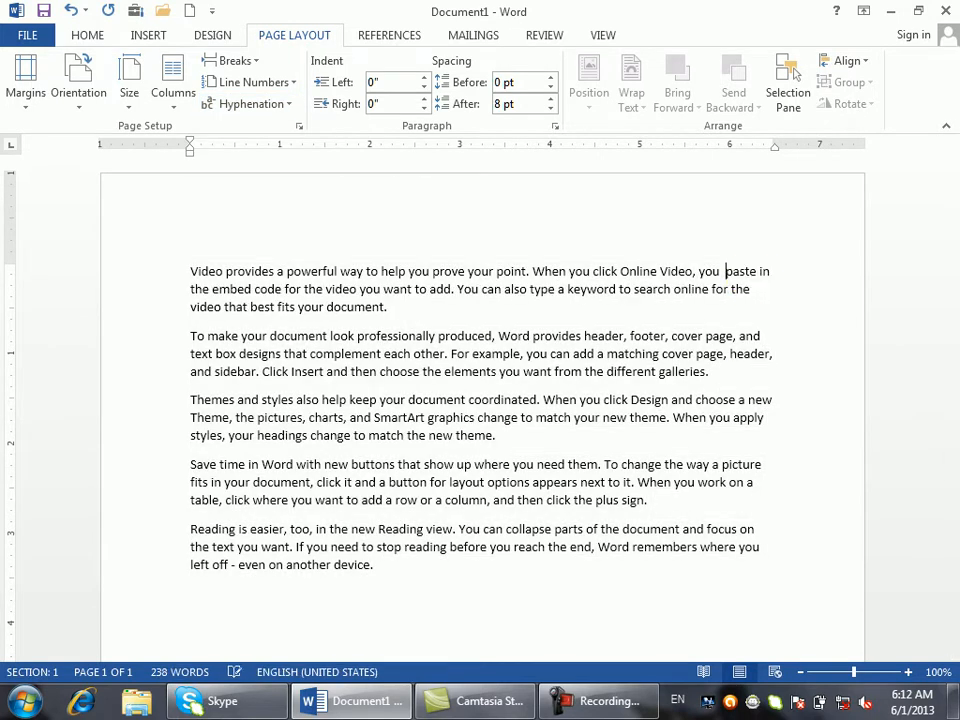
pyautogui.click(751, 275)
pyautogui.press('BackSpace')
pyautogui.press('BackSpace')
pyautogui.press('BackSpace')
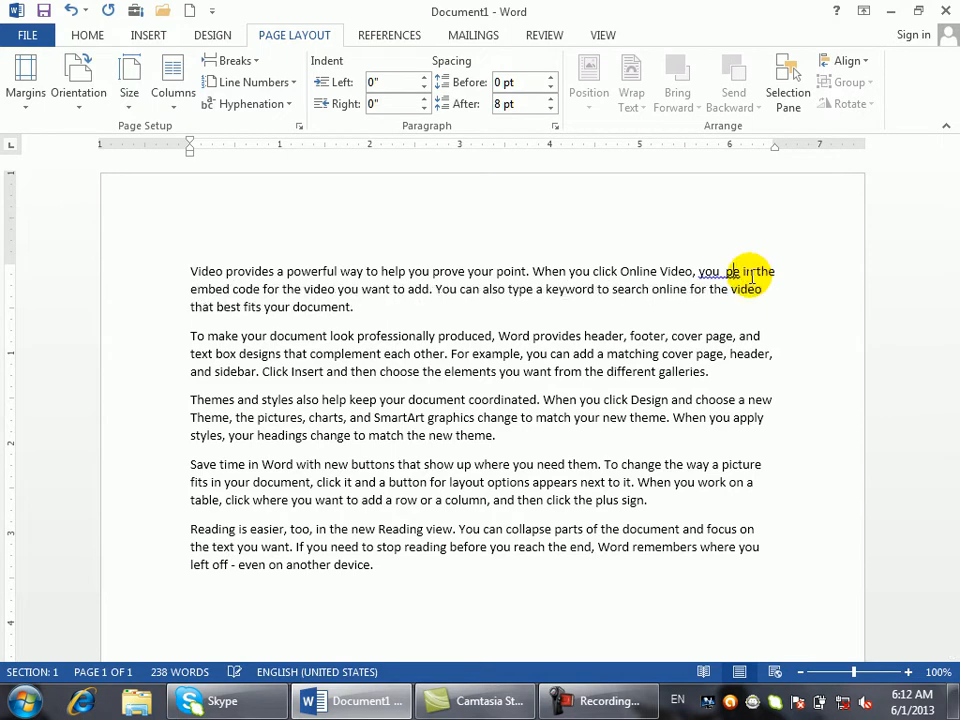
pyautogui.press('BackSpace')
pyautogui.press('Delete')
pyautogui.write('comm')
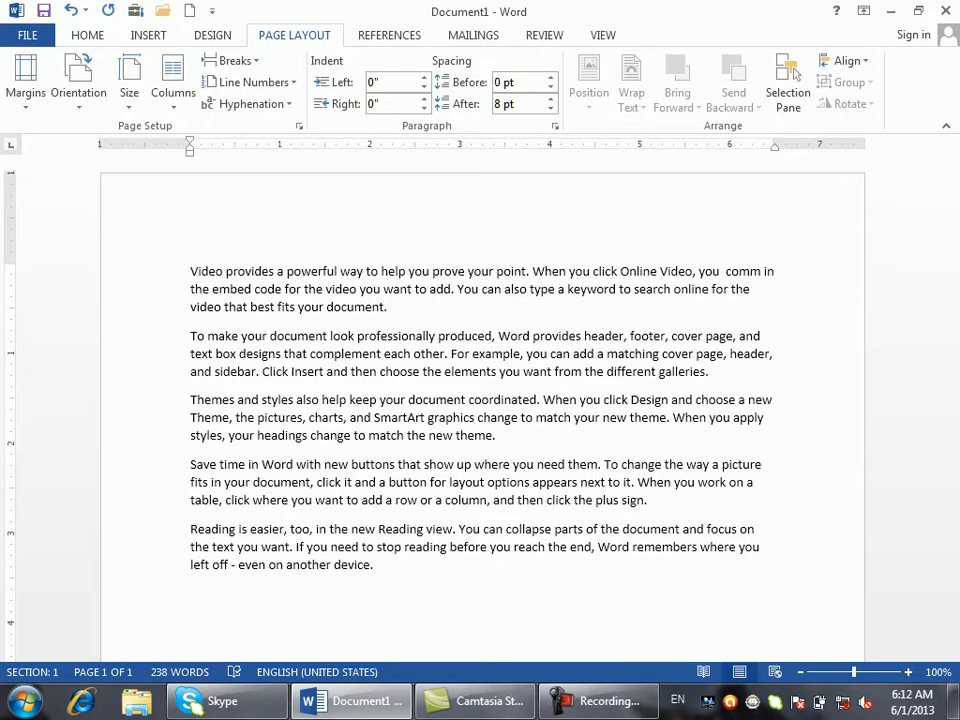
pyautogui.write('unication in the embed code for the video you want to add. You can also type a keyword to')
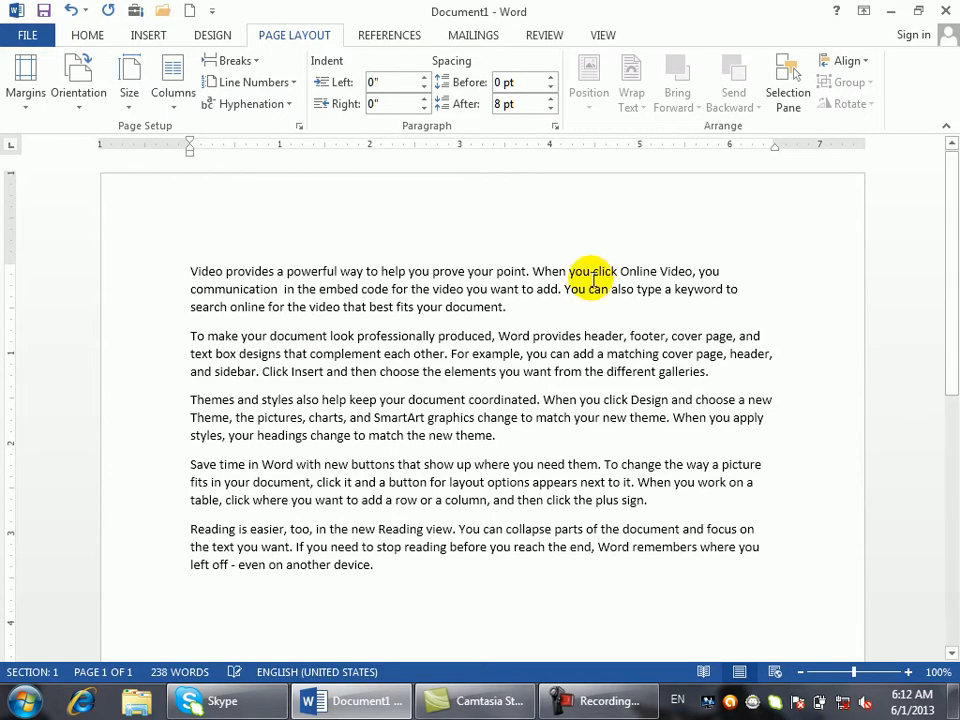
# - Delete the word 'way' and trim 'you' to 'yo' before 'communication'
pyautogui.doubleClick(352, 270)
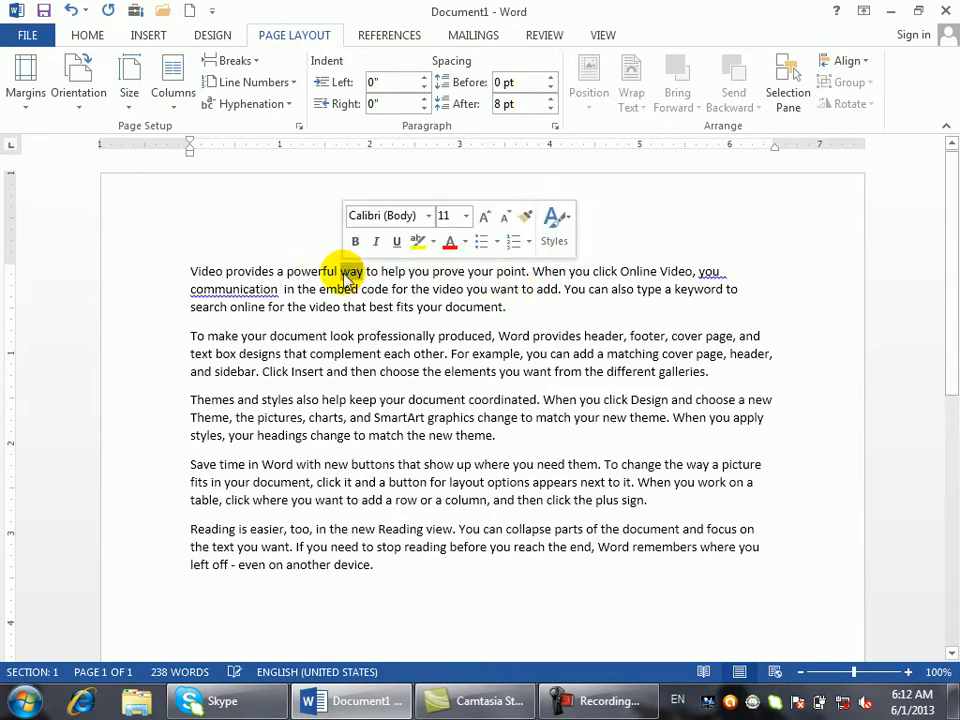
pyautogui.press('Delete')
pyautogui.click(698, 272)
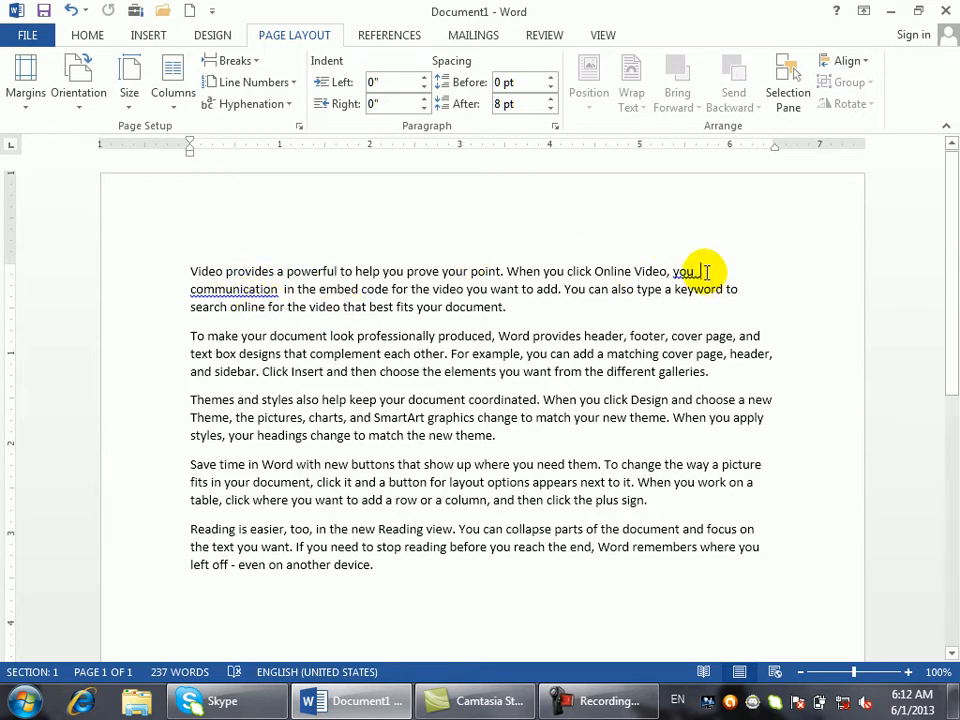
pyautogui.press('Delete')
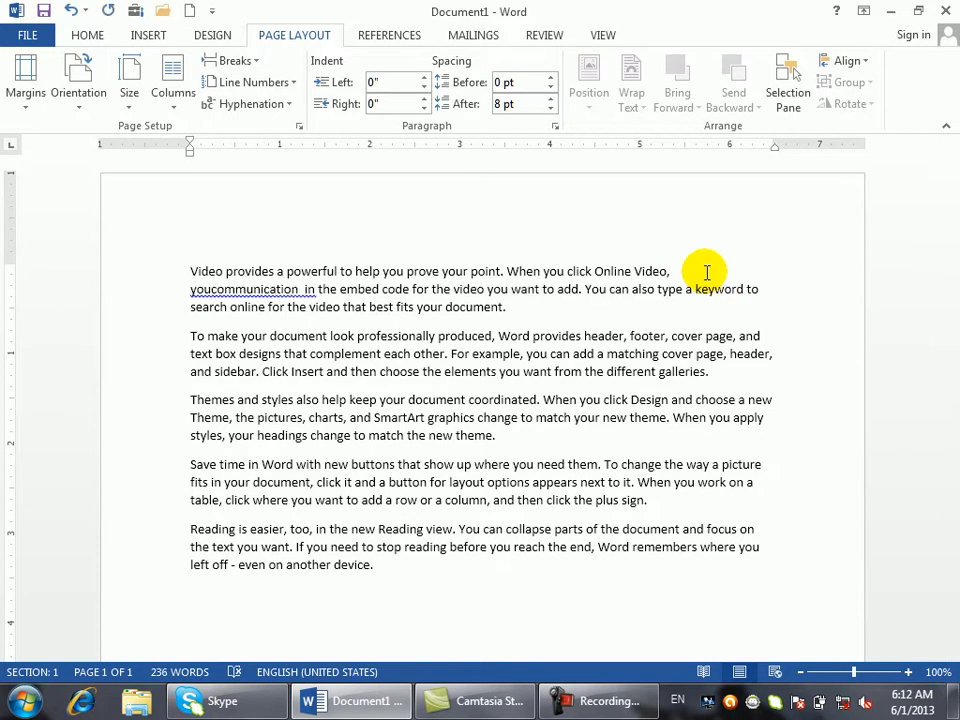
pyautogui.press('BackSpace')
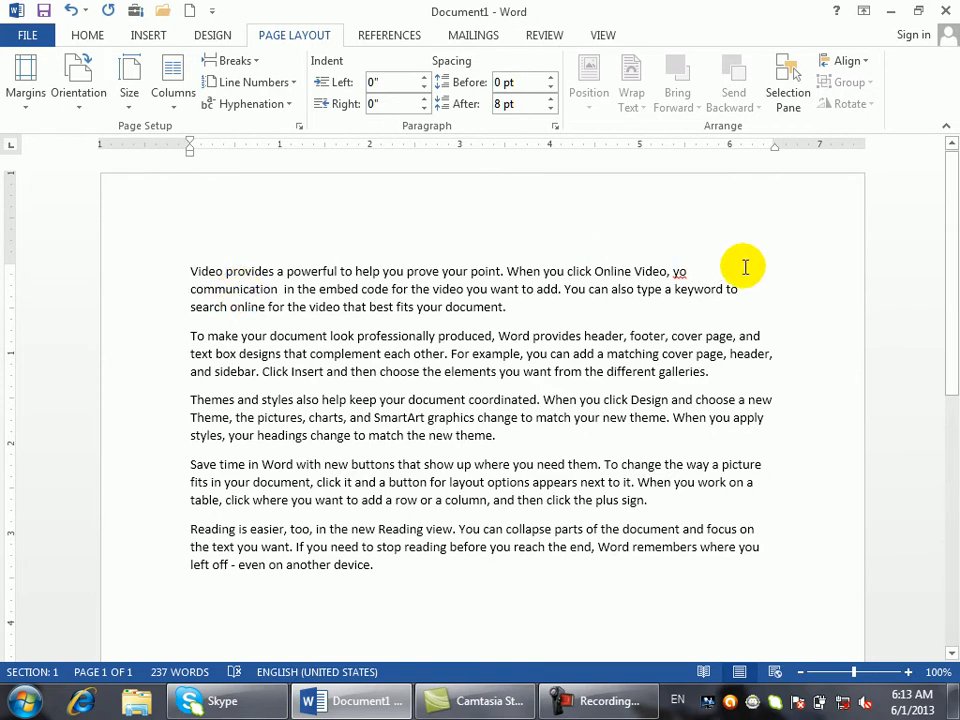
# - Replace the space after 'yo' with a hyphen to join it to 'communication'
pyautogui.click(695, 266)
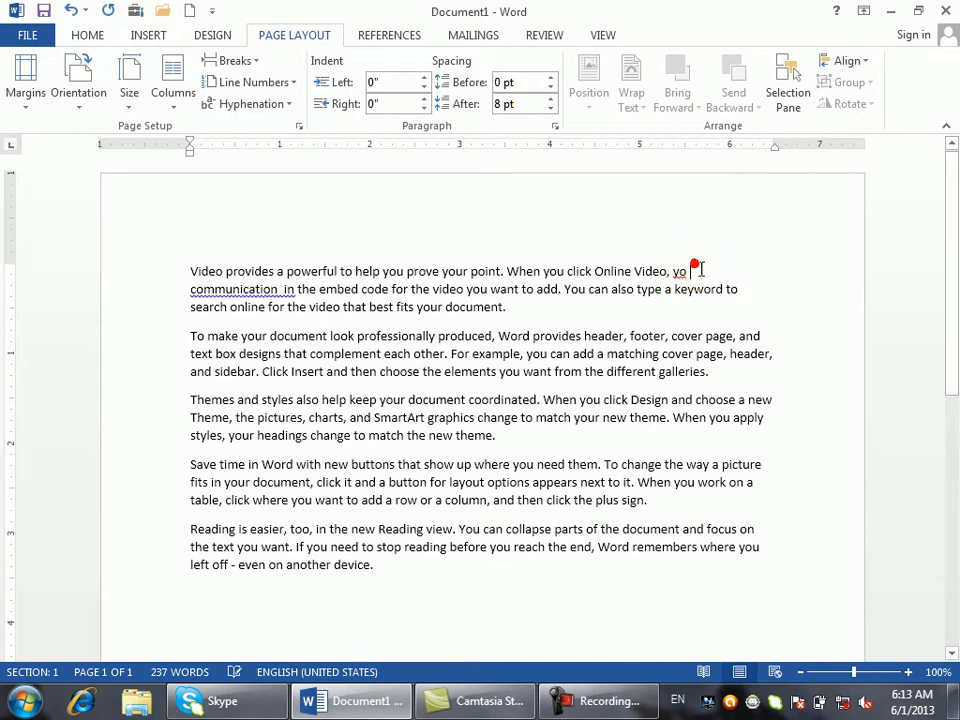
pyautogui.press('BackSpace')
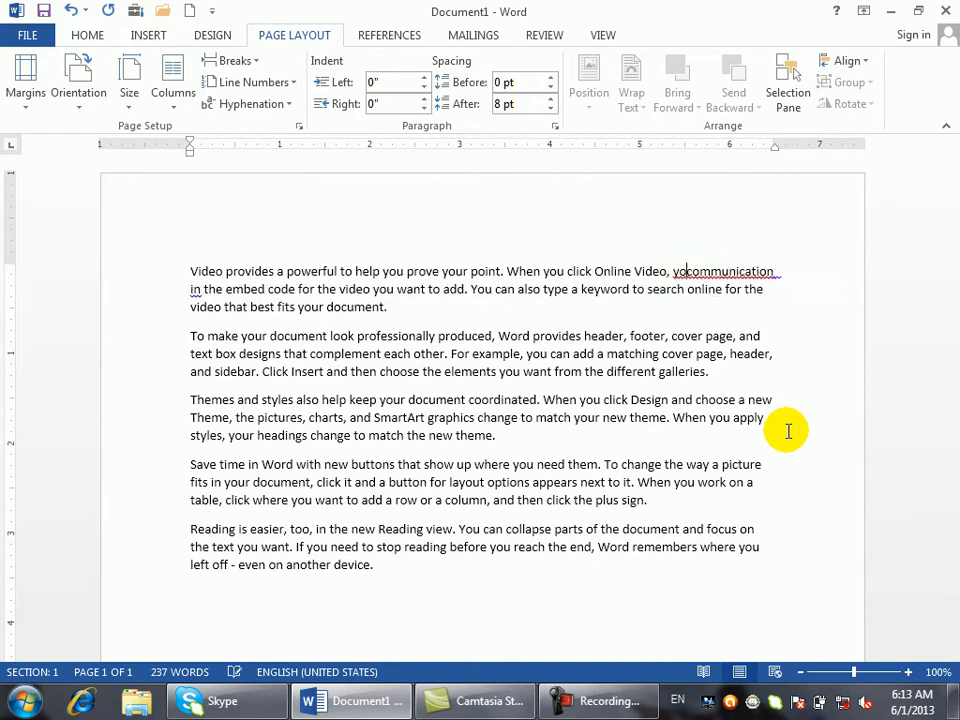
pyautogui.write('-')
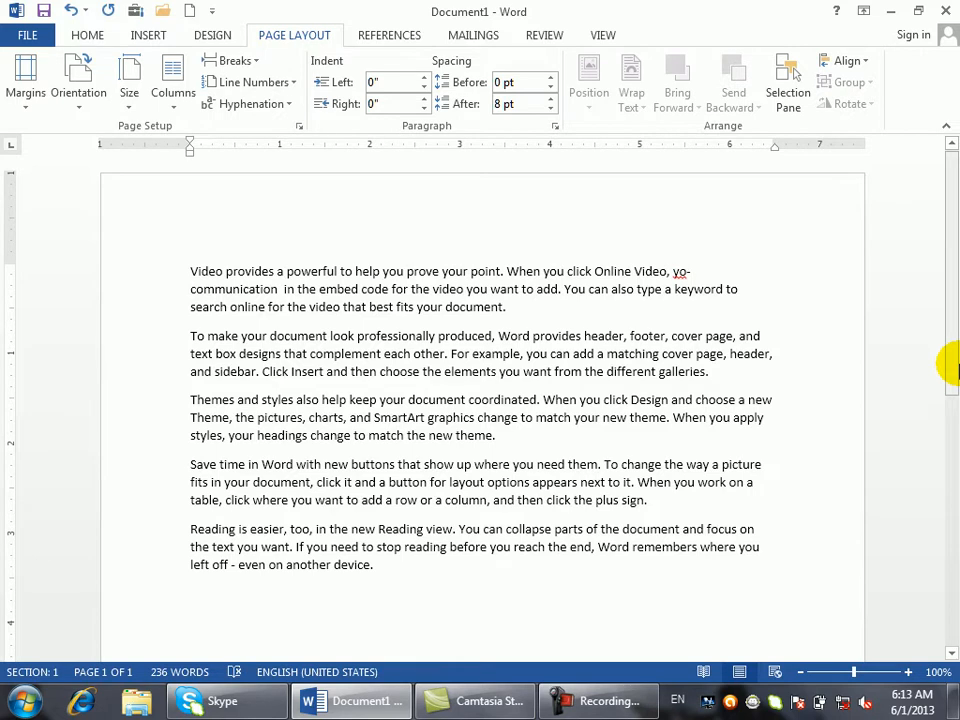
# - Select all the document text and set hyphenation to Automatic
pyautogui.click(289, 104)
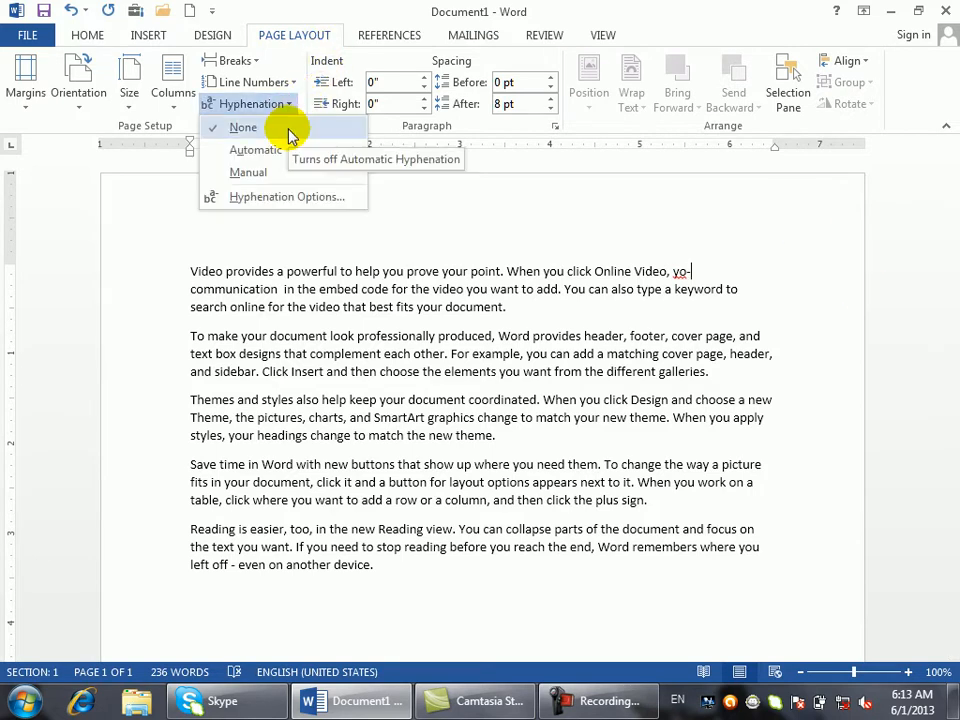
pyautogui.click(404, 593)
pyautogui.hotkey('ctrl', 'a')
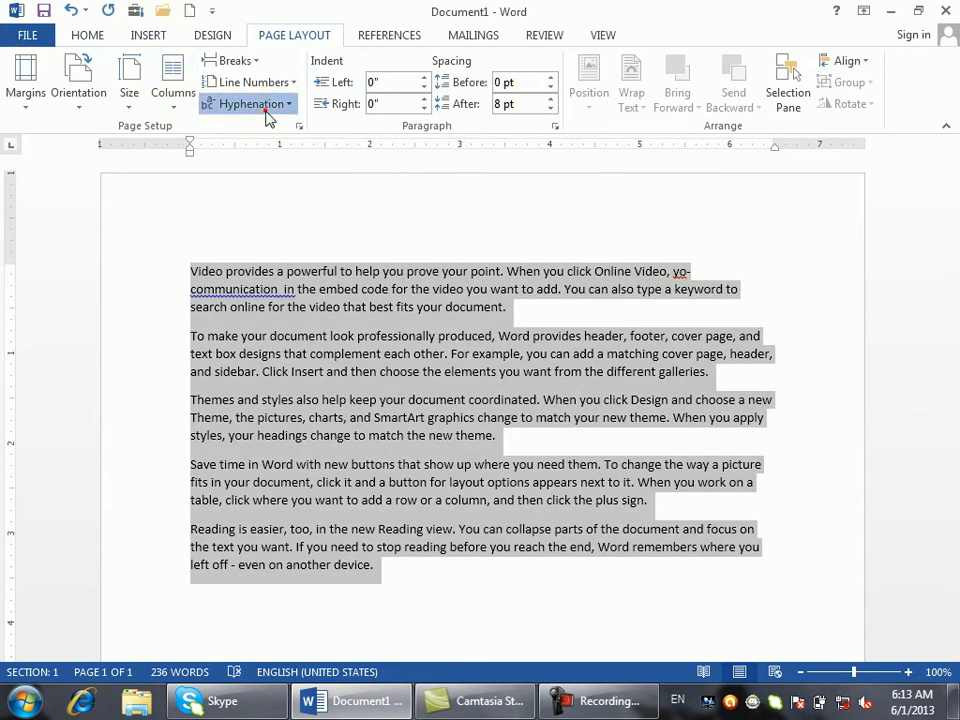
pyautogui.click(260, 104)
pyautogui.click(272, 149)
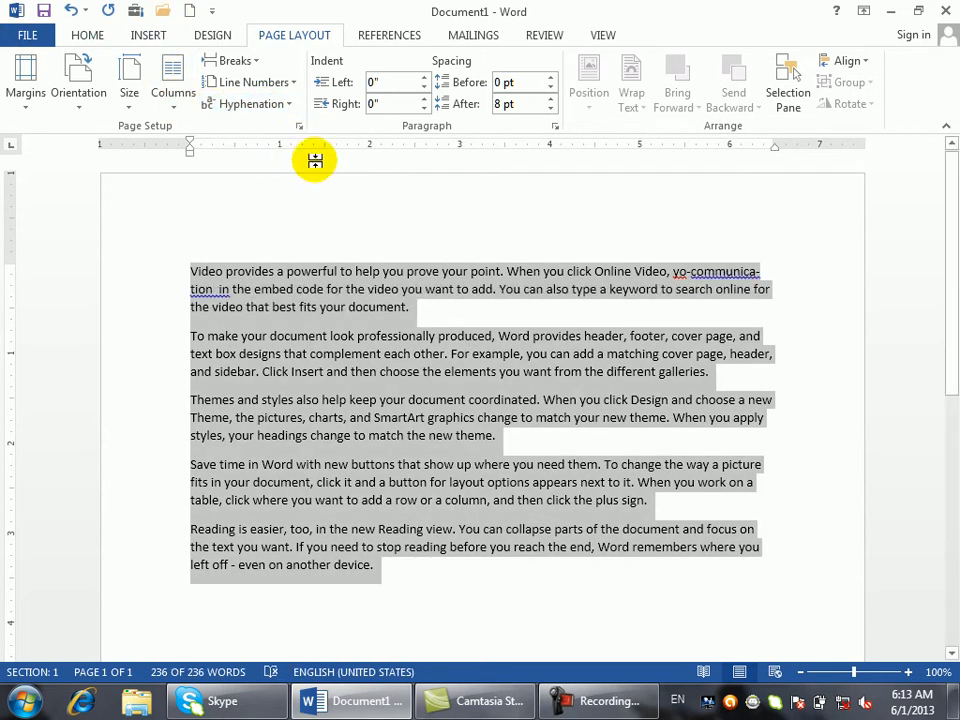
# - Test the first line by removing the manual hyphen and typing 'sfaidhas' into it
pyautogui.click(685, 337)
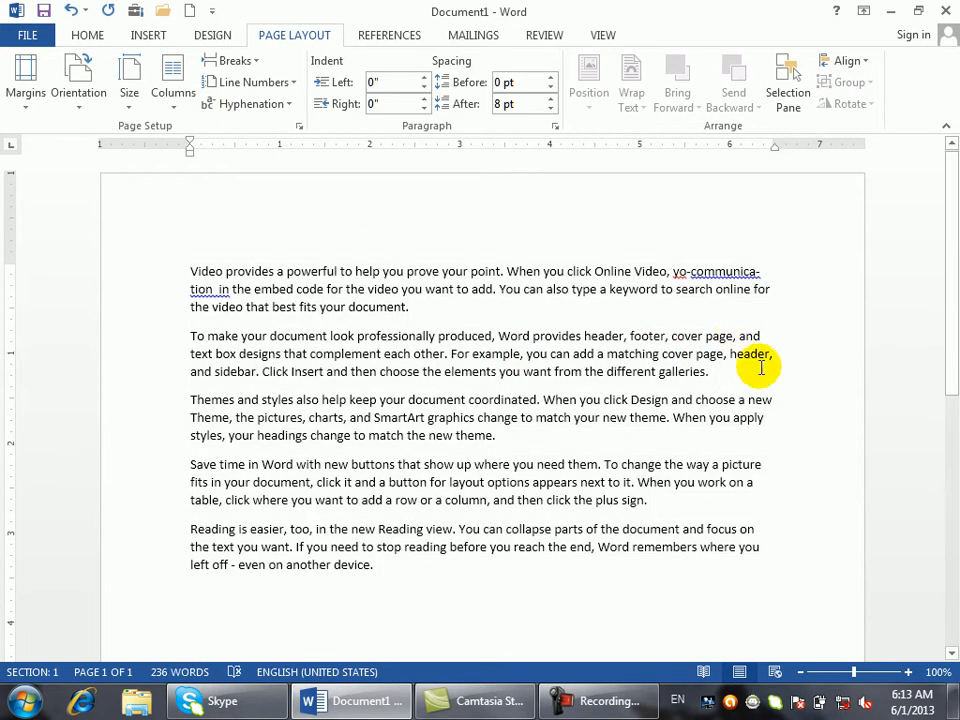
pyautogui.click(688, 271)
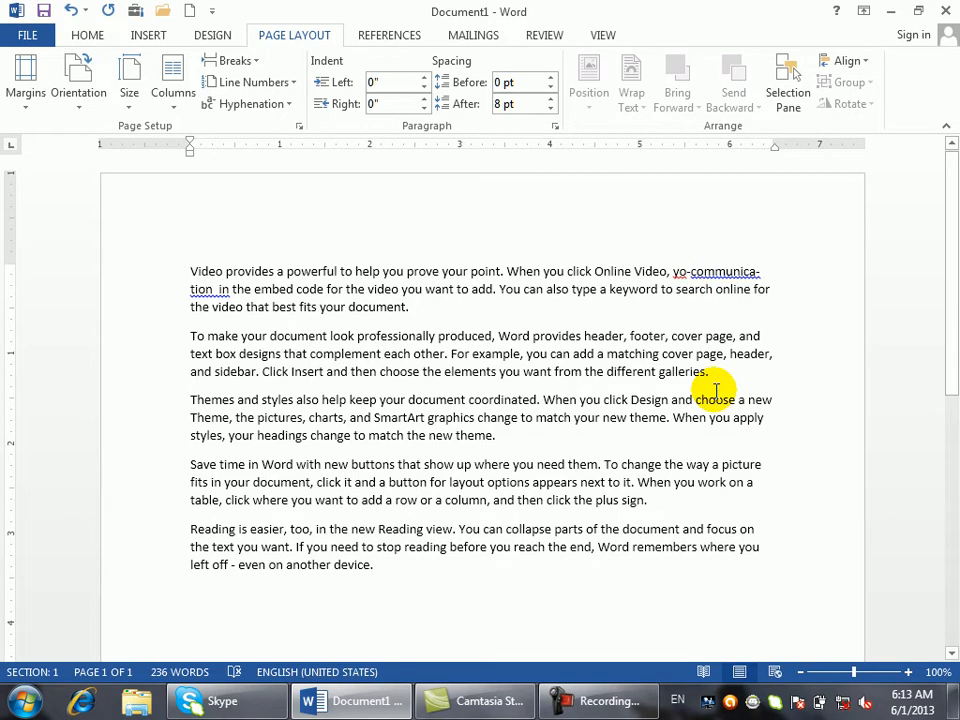
pyautogui.press('BackSpace')
pyautogui.press('BackSpace')
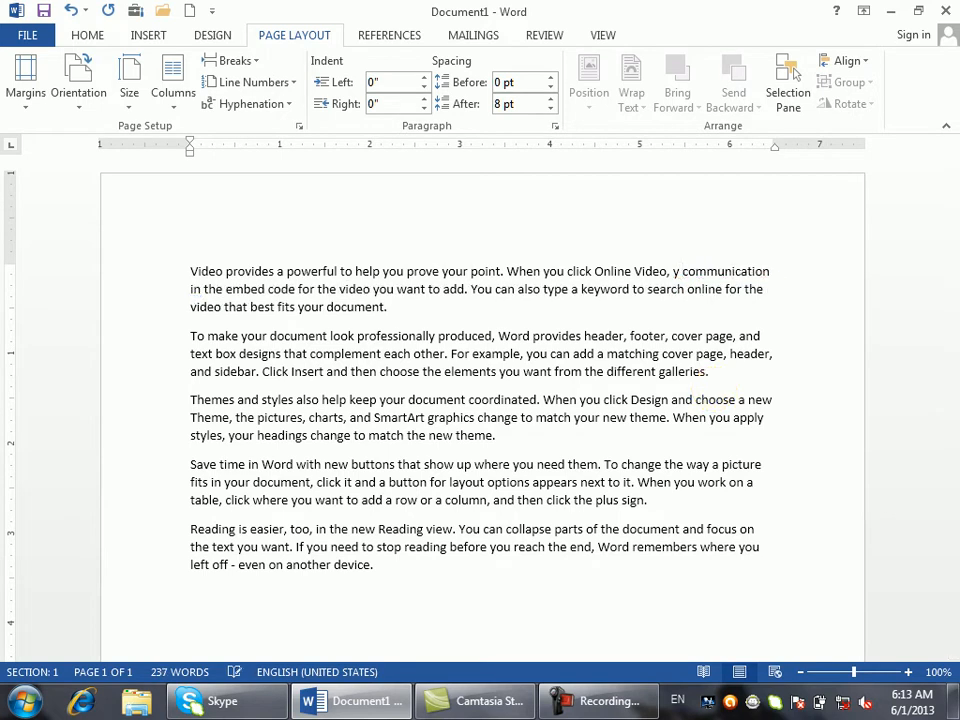
pyautogui.press('BackSpace')
pyautogui.click(712, 376)
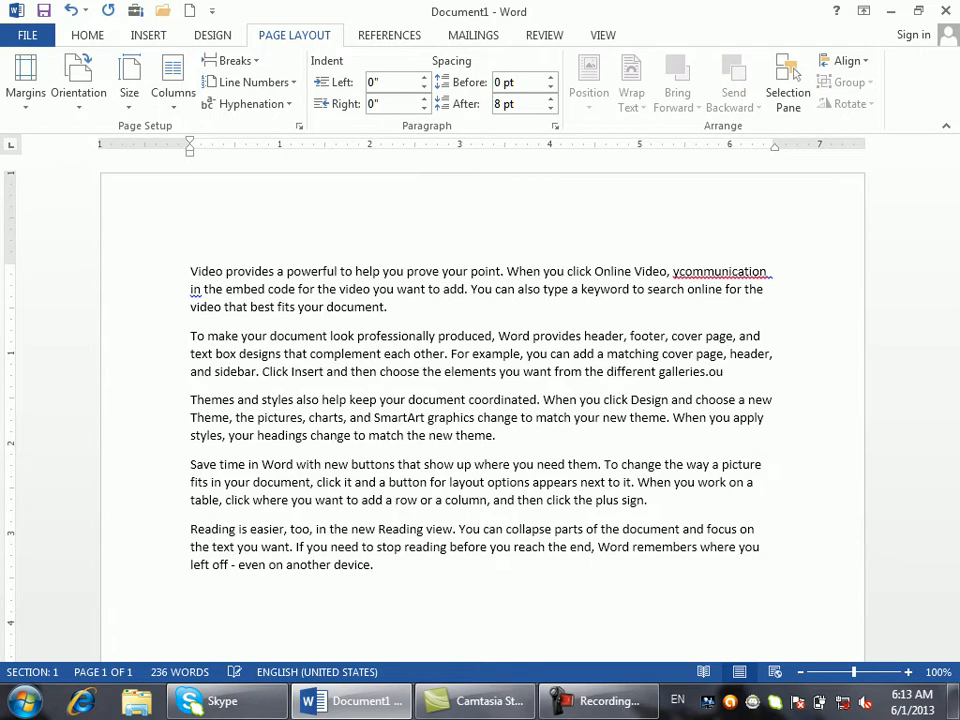
pyautogui.click(559, 268)
pyautogui.write('sfaidhas')
pyautogui.click(721, 270)
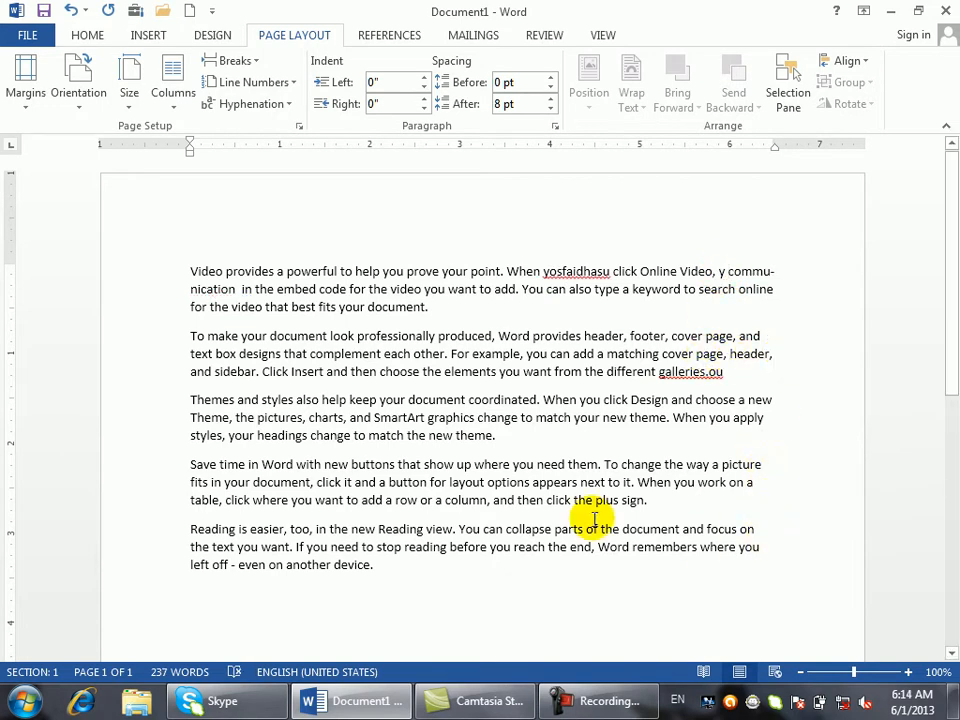
# - Justify all paragraphs in the document with Ctrl+J
pyautogui.hotkey('ctrl', 'a')
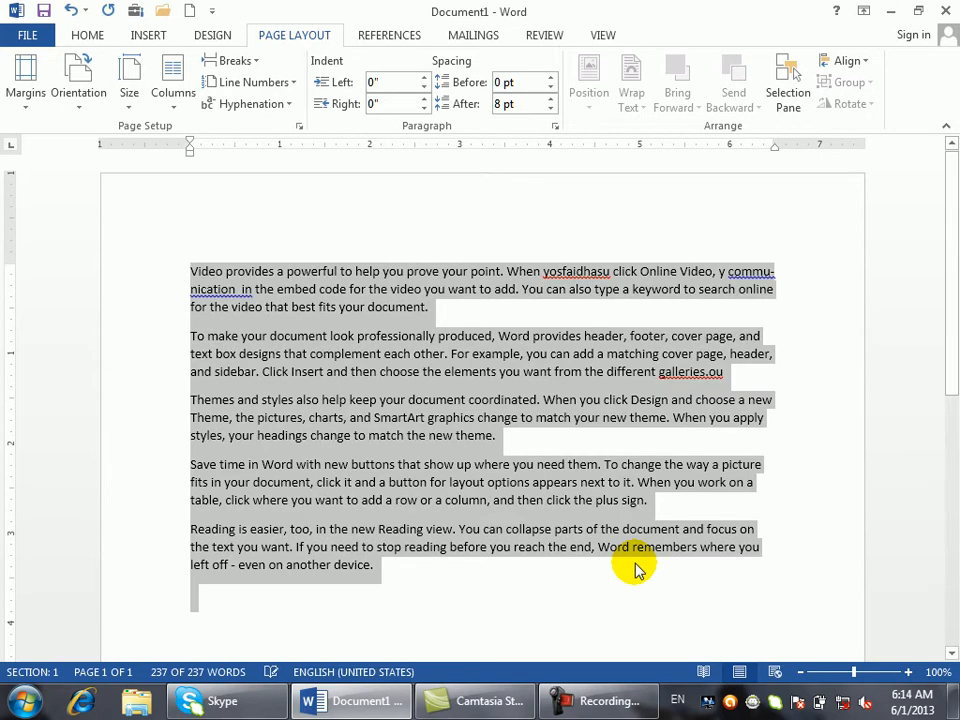
pyautogui.hotkey('ctrl', 'j')
pyautogui.click(681, 482)
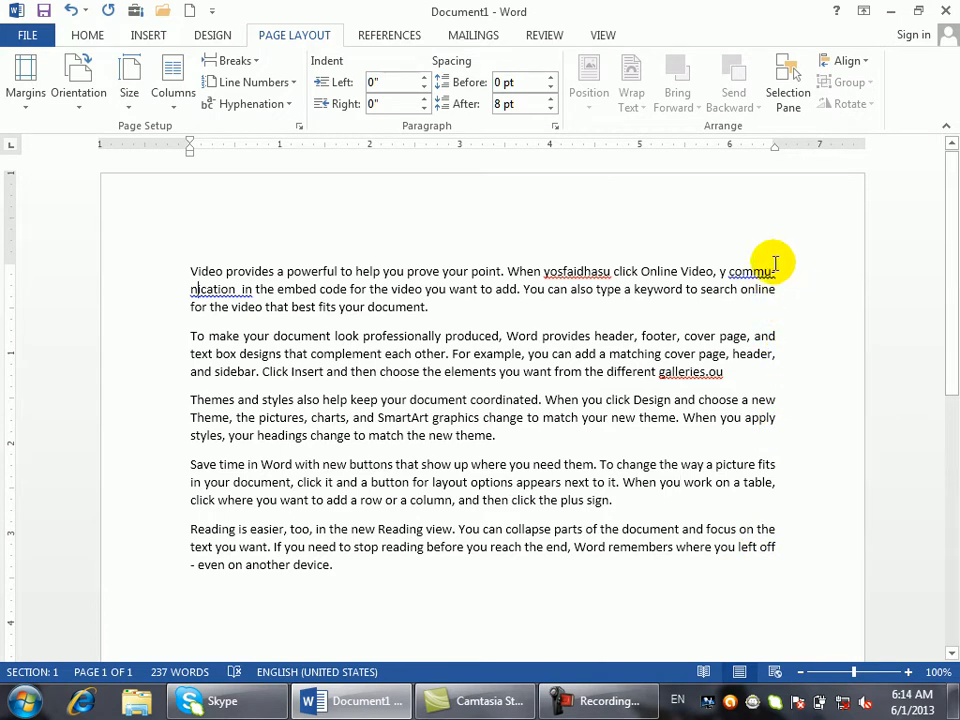
# - Select all text and check Don't hyphenate under Line and Page Breaks in Paragraph settings
pyautogui.hotkey('ctrl', 'a')
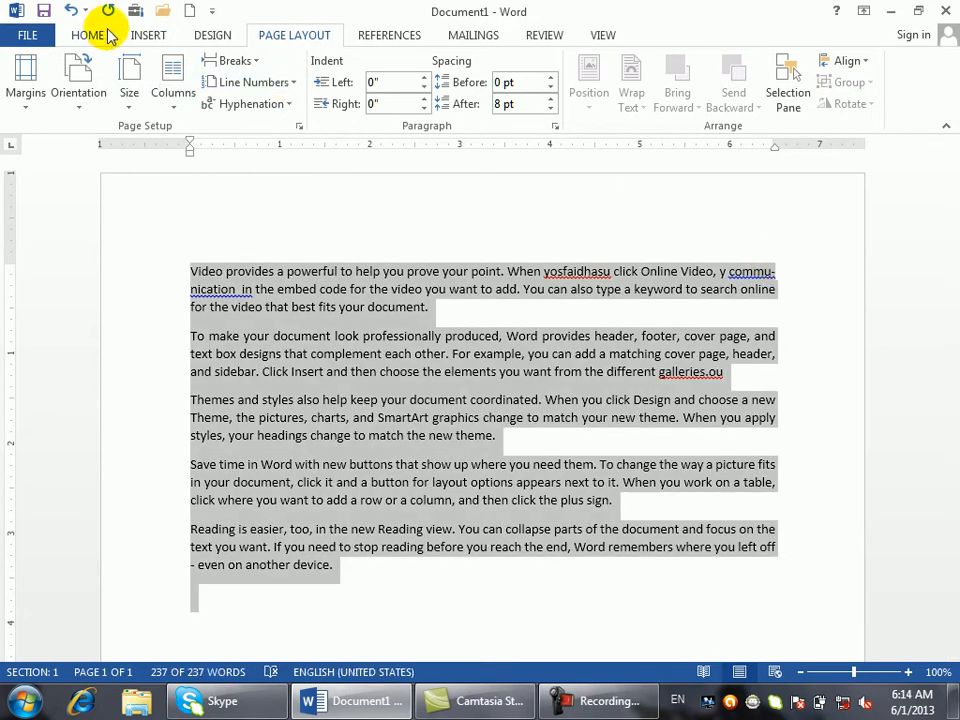
pyautogui.click(98, 37)
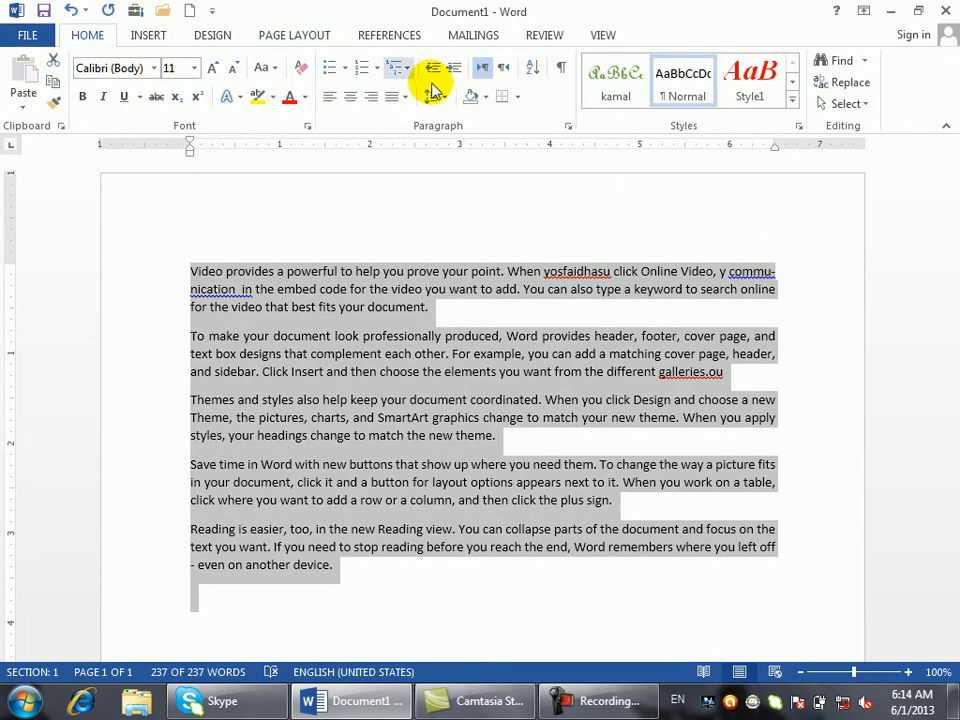
pyautogui.click(569, 128)
pyautogui.click(407, 47)
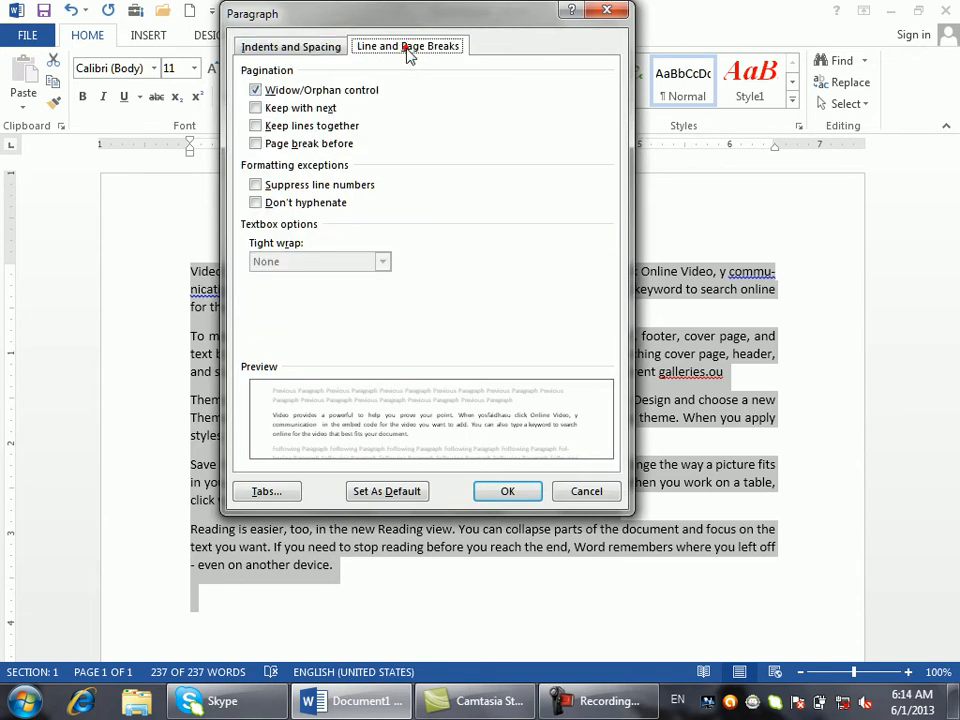
pyautogui.click(288, 204)
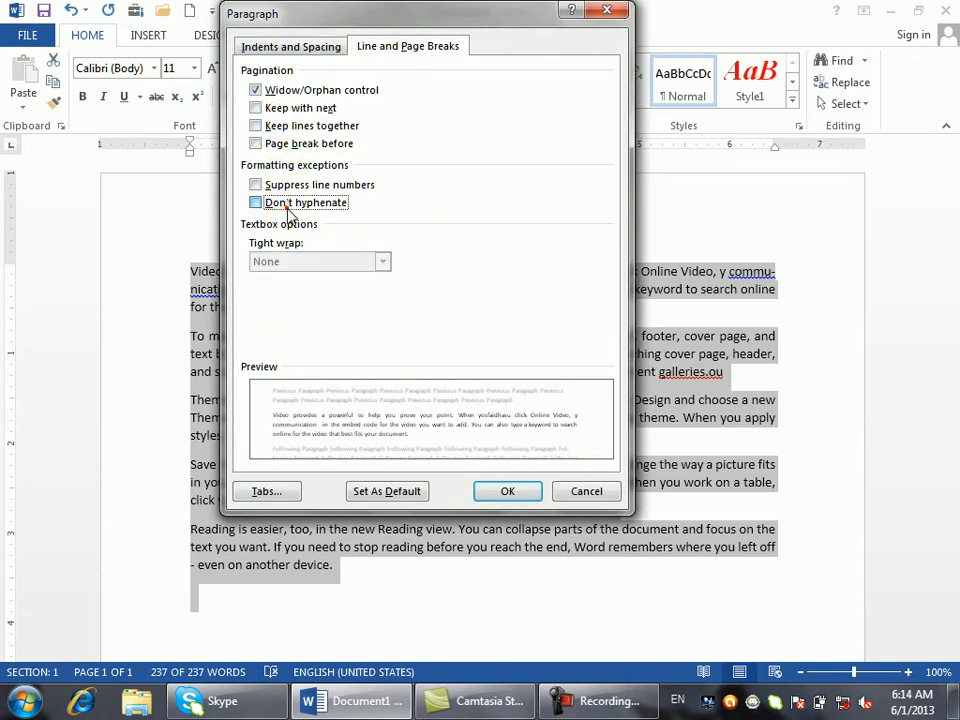
pyautogui.click(507, 491)
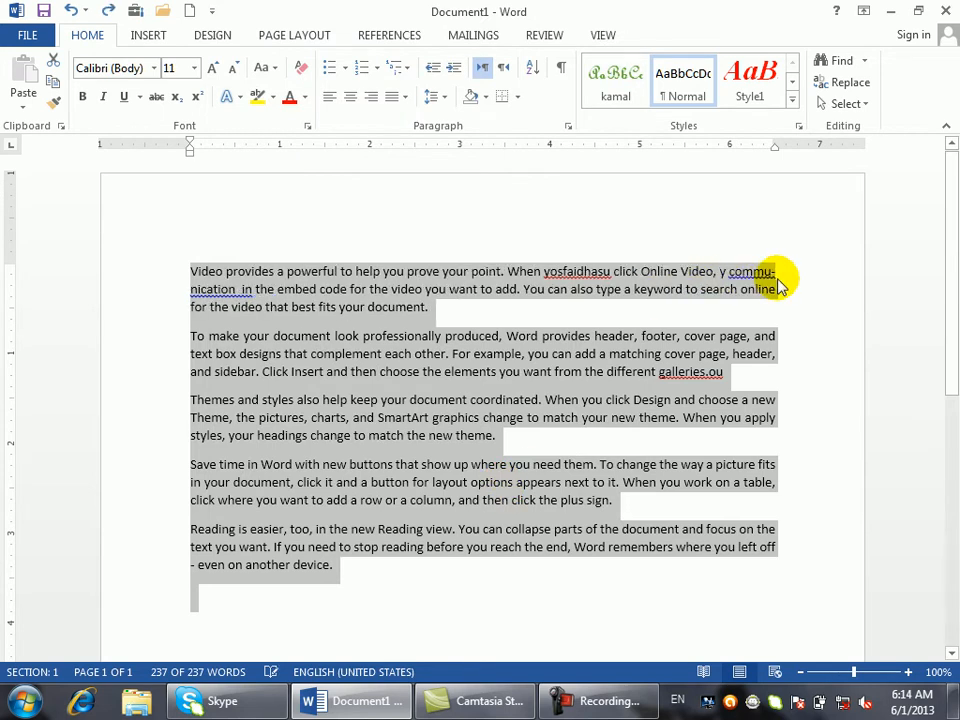
# - Review the Design tab and Hyphenation menu, then select the word 'communication'
pyautogui.click(226, 52)
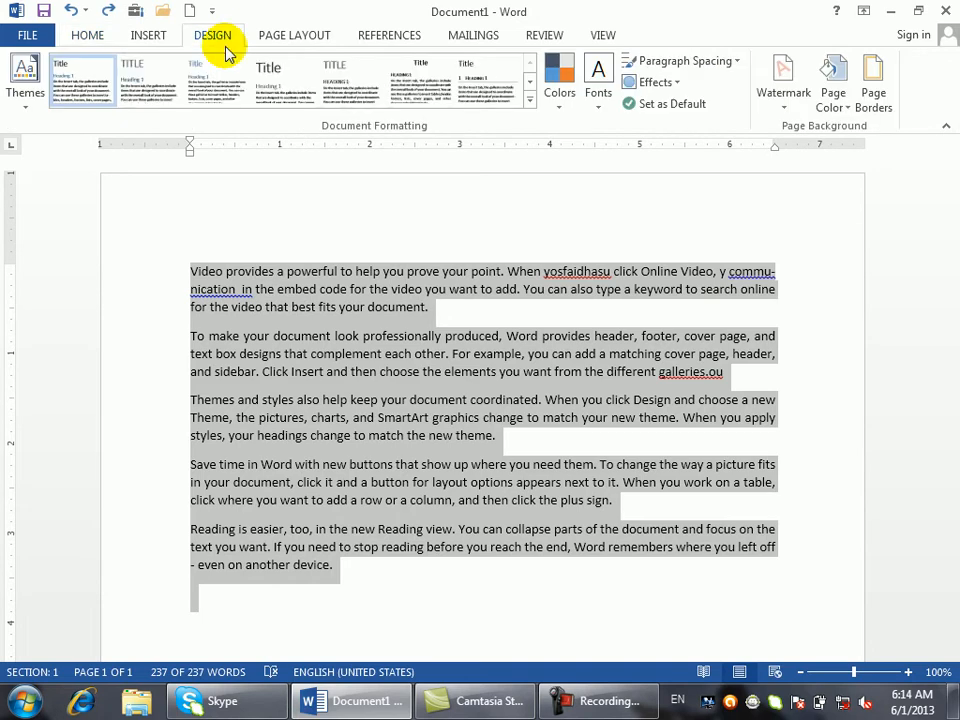
pyautogui.click(288, 36)
pyautogui.click(283, 105)
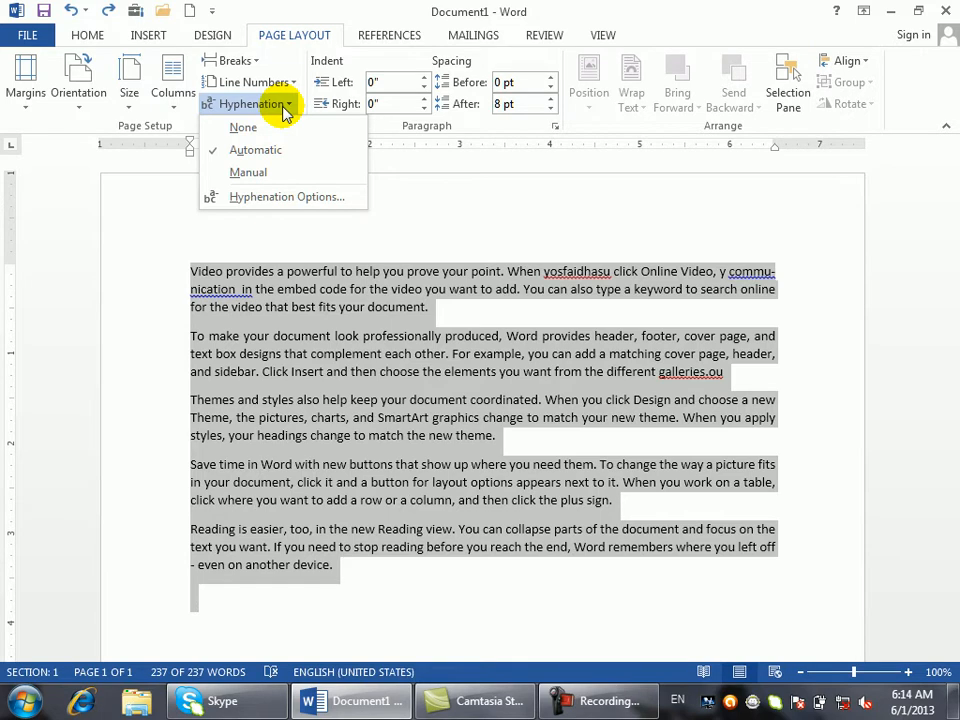
pyautogui.click(378, 288)
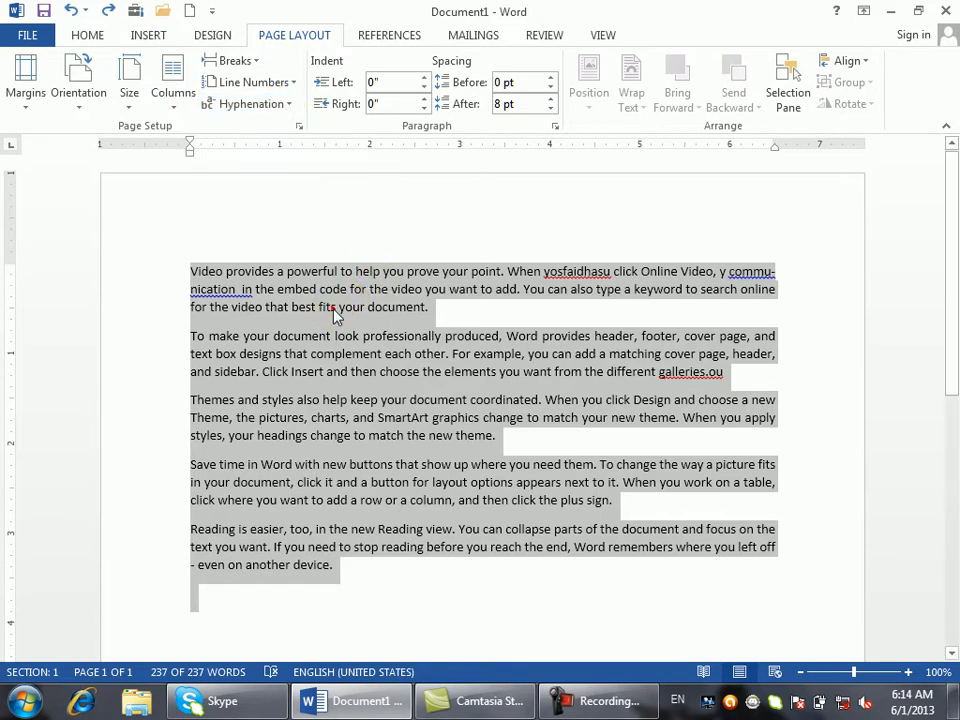
pyautogui.click(289, 305)
pyautogui.click(229, 307)
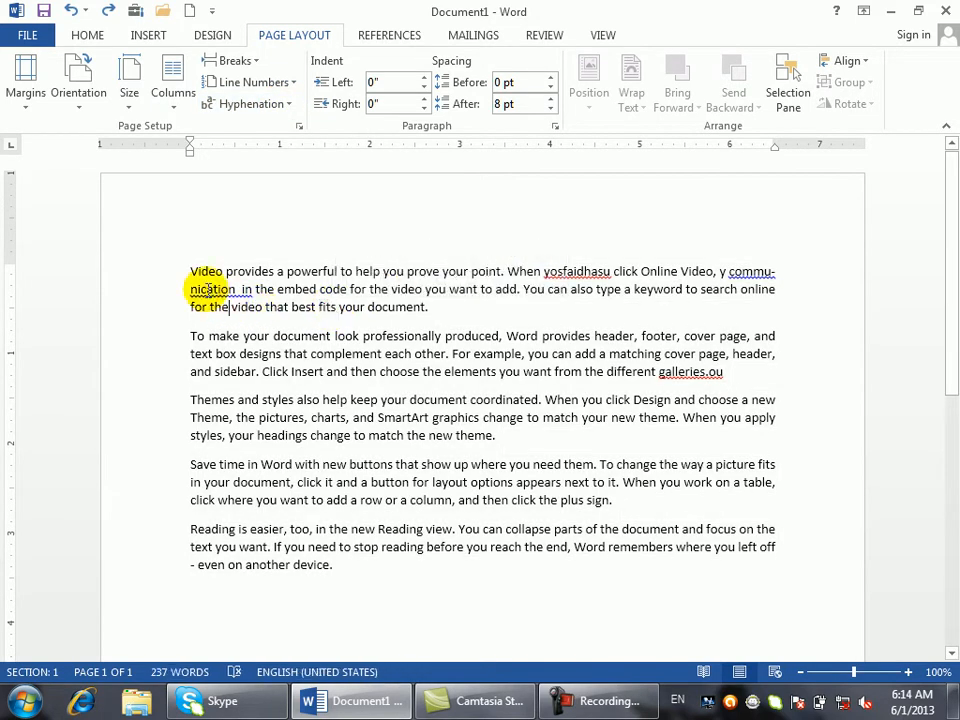
pyautogui.doubleClick(207, 289)
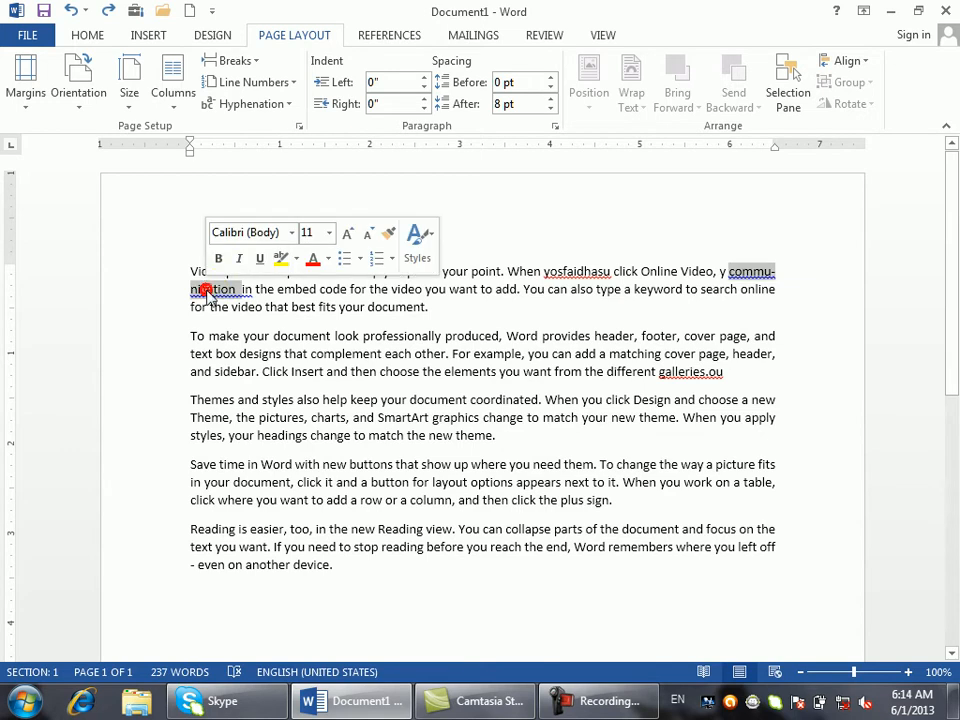
# - Manually hyphenate 'communication', placing the break after 'com'
pyautogui.click(284, 106)
pyautogui.click(279, 170)
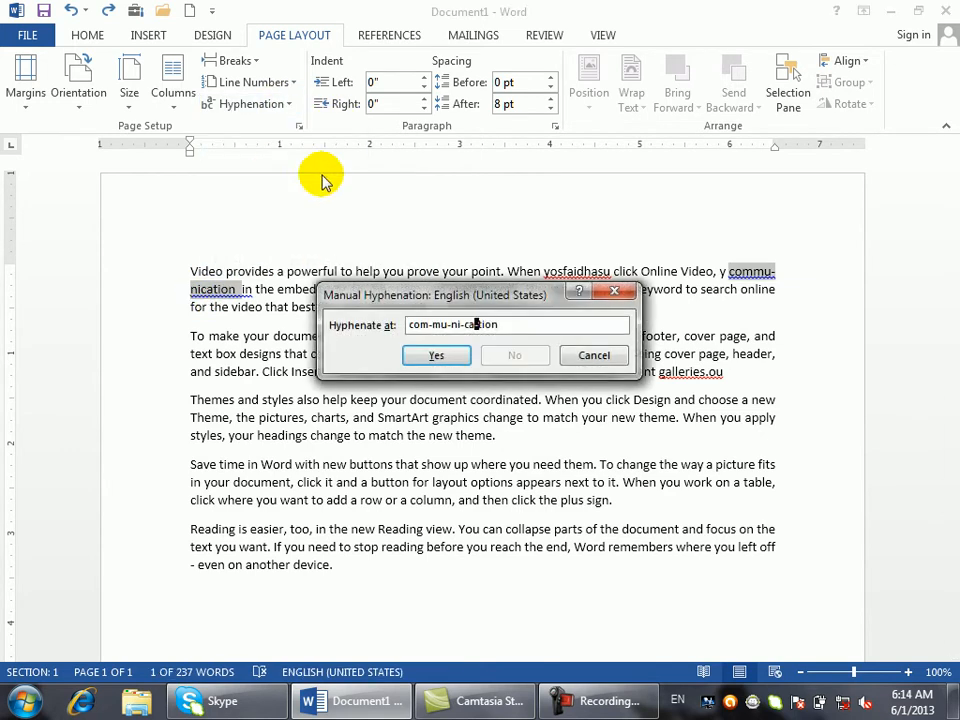
pyautogui.click(446, 324)
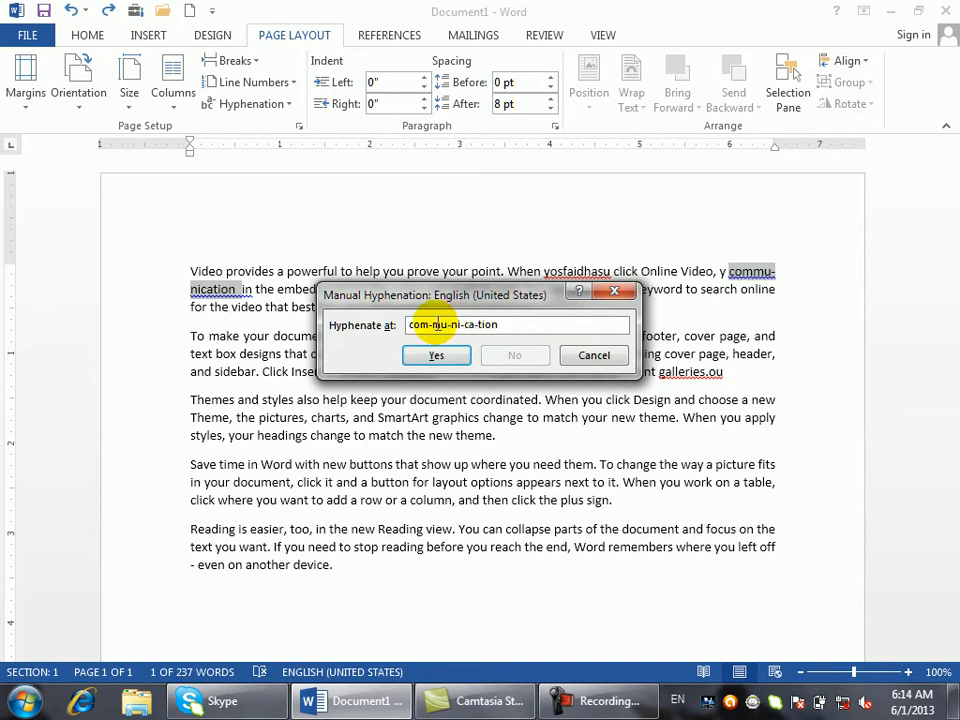
pyautogui.click(428, 324)
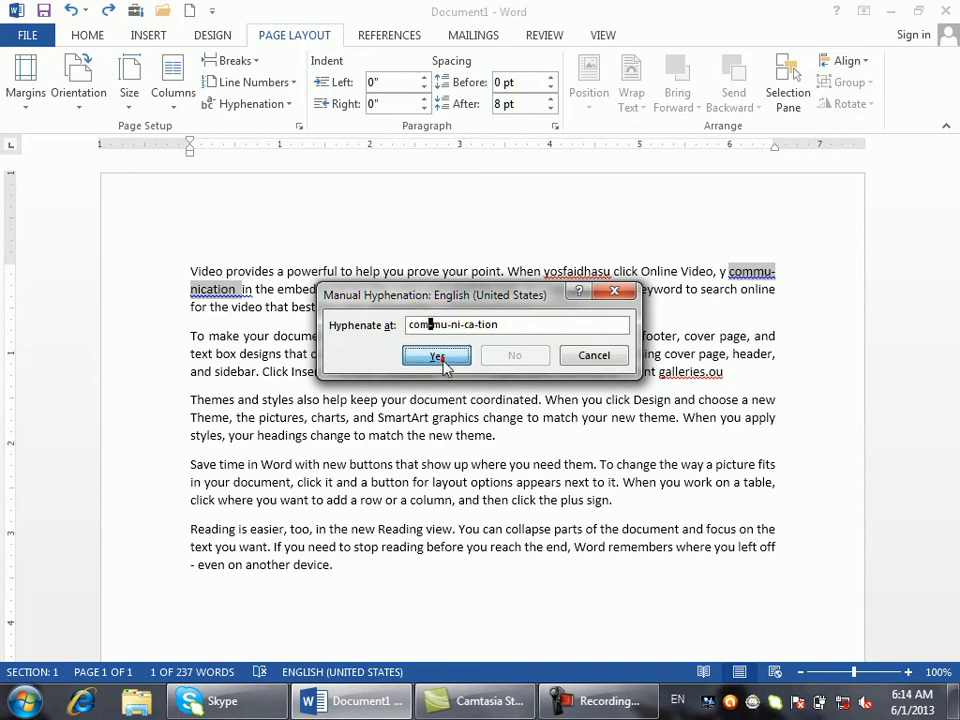
pyautogui.click(437, 357)
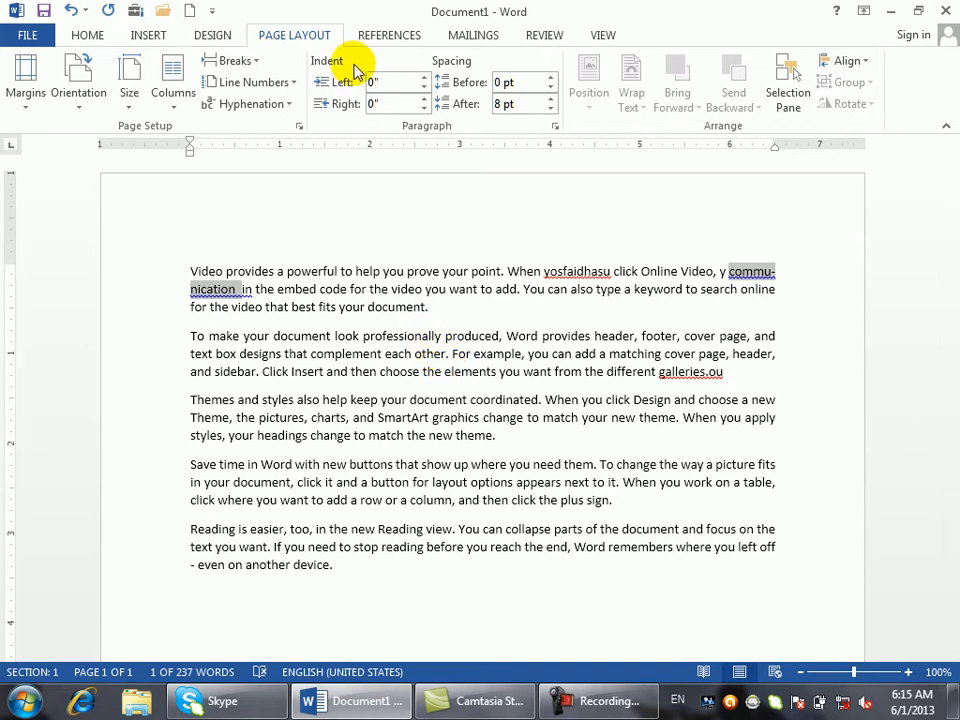
# - Select 'apply' and manually hyphenate it, accepting the 'ap-ply' break
pyautogui.doubleClick(714, 357)
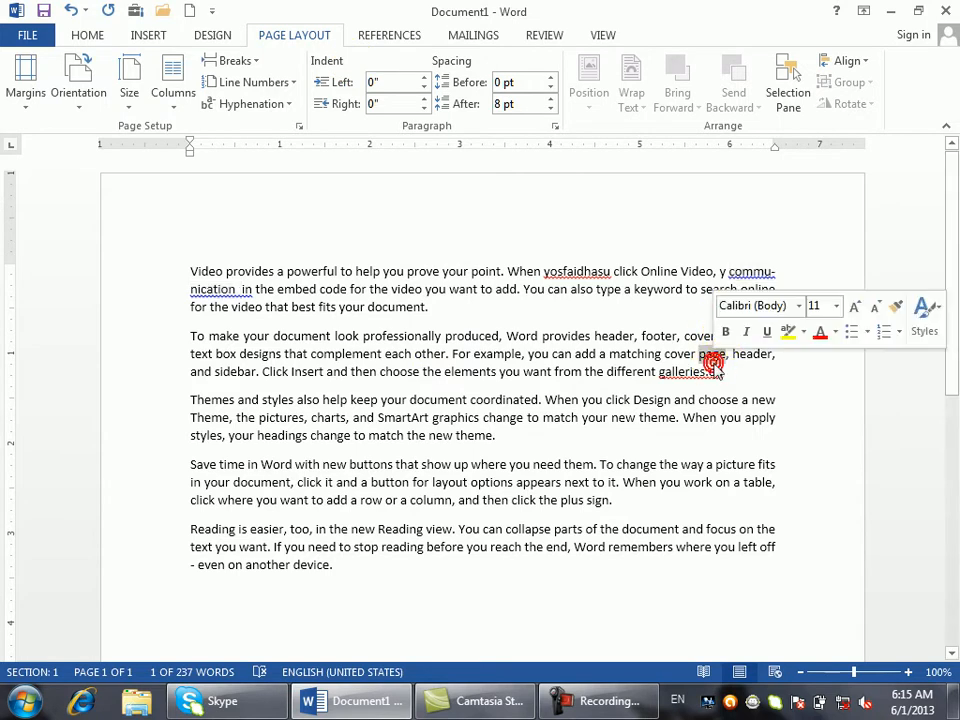
pyautogui.click(763, 411)
pyautogui.doubleClick(763, 417)
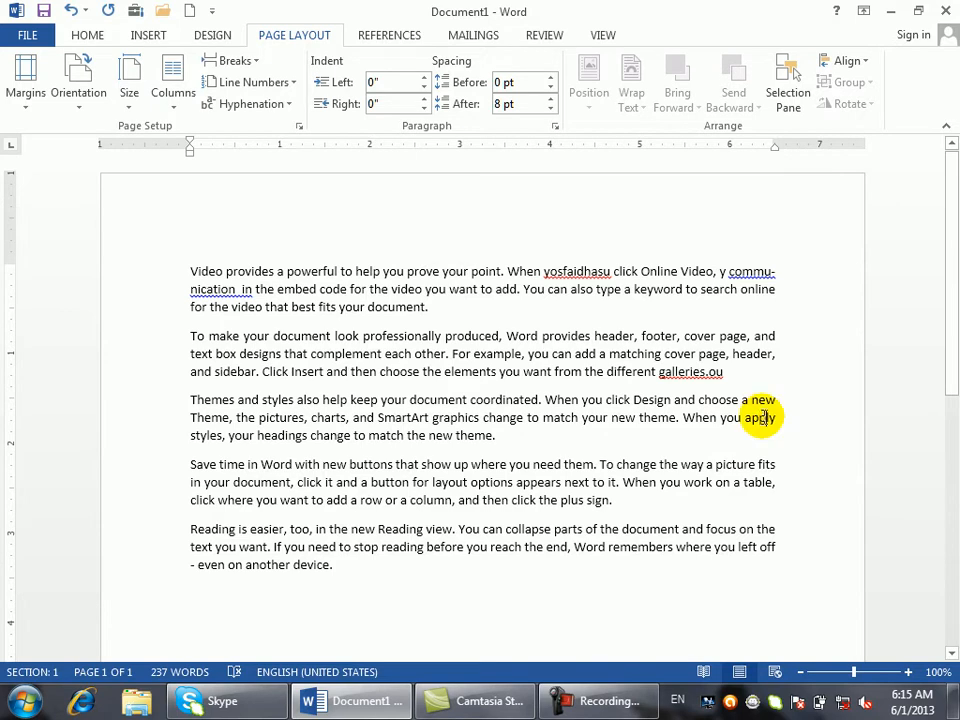
pyautogui.click(272, 104)
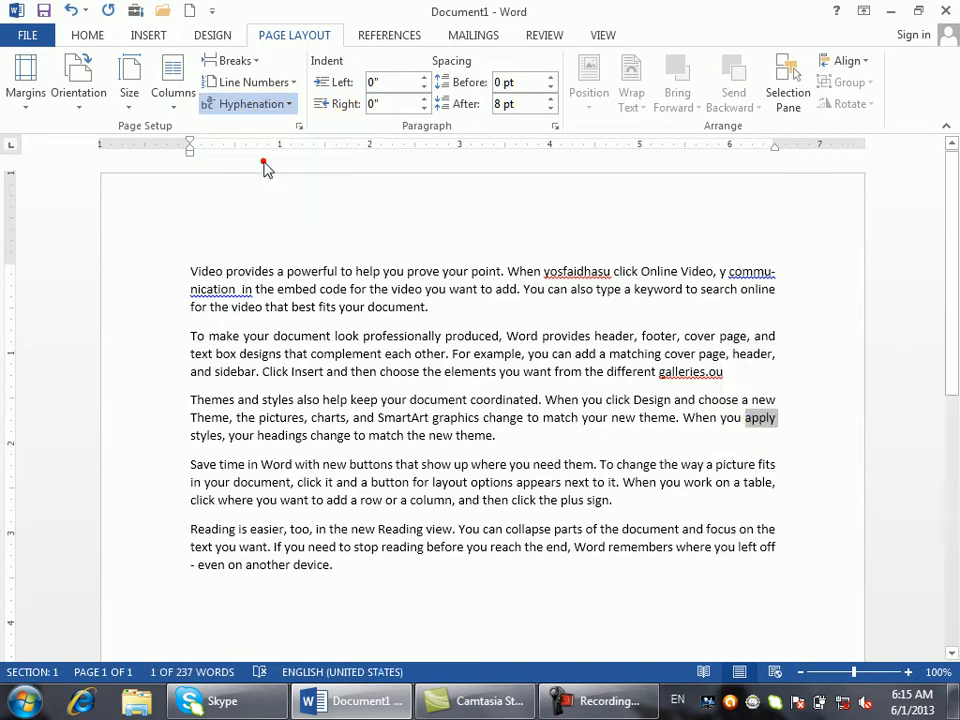
pyautogui.click(262, 171)
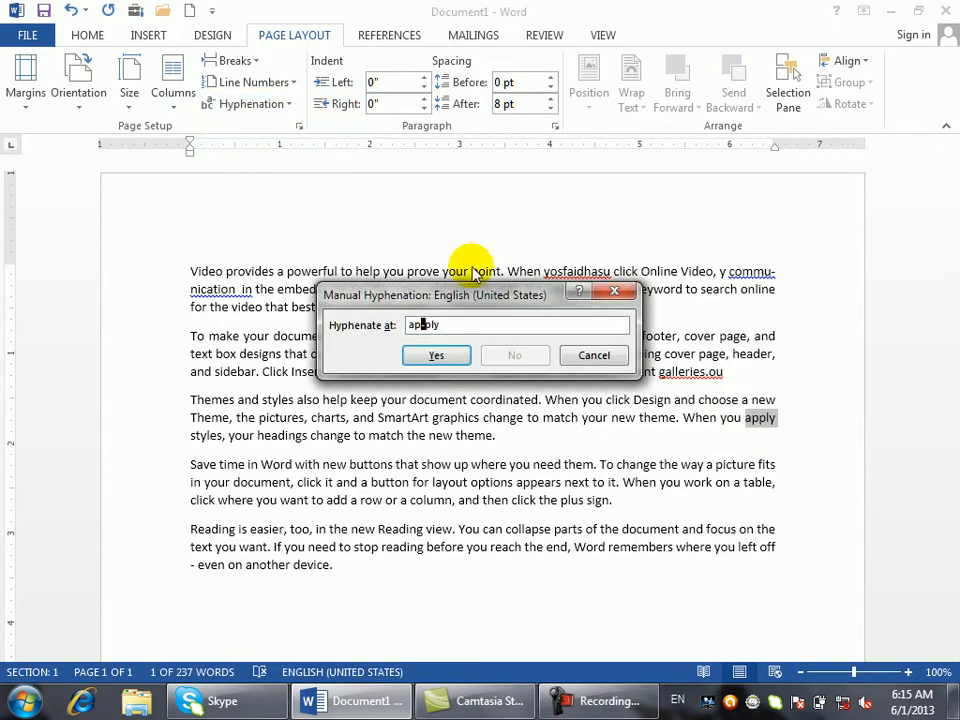
pyautogui.click(440, 355)
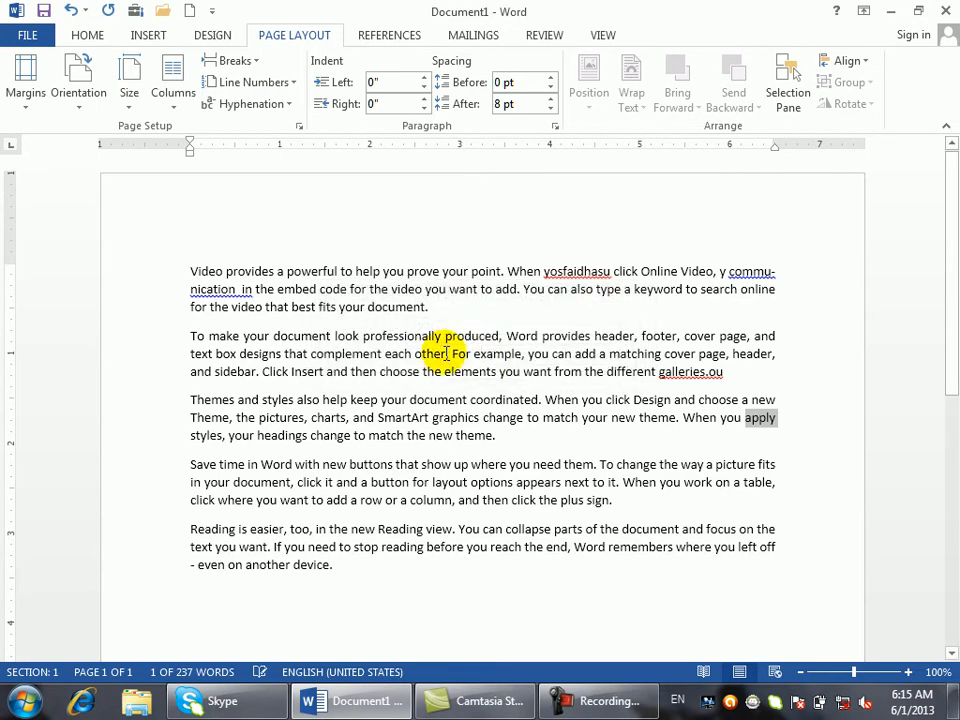
# - Pad 'coordinated' with 'nn' and 'graphics' with 'dsss' so 'apply' wraps at its hyphen
pyautogui.click(500, 404)
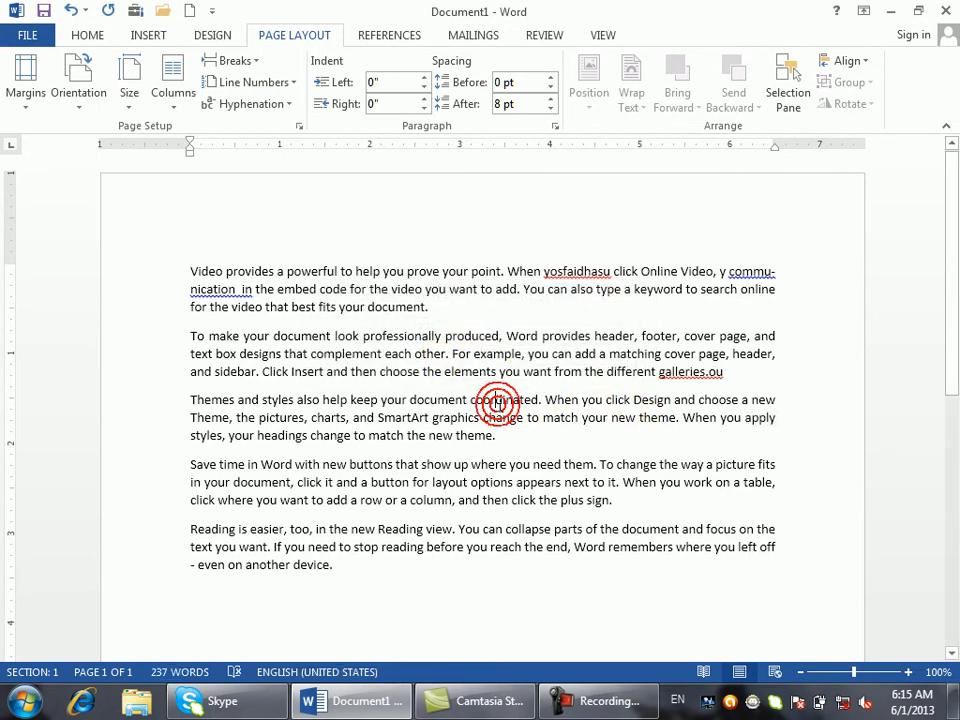
pyautogui.write('nnn')
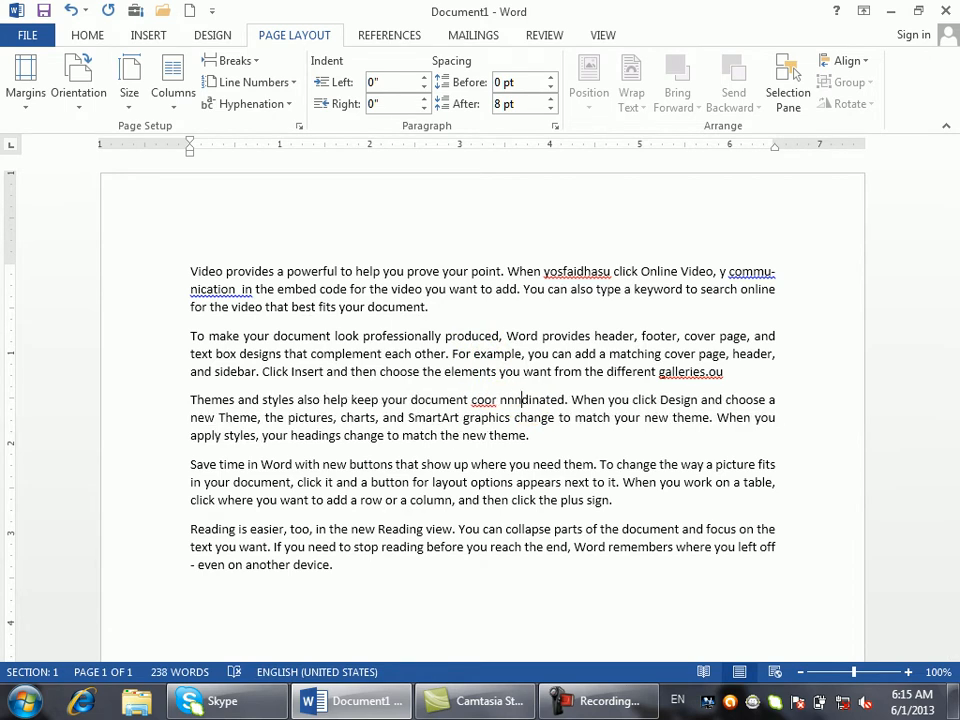
pyautogui.press('BackSpace')
pyautogui.press('BackSpace')
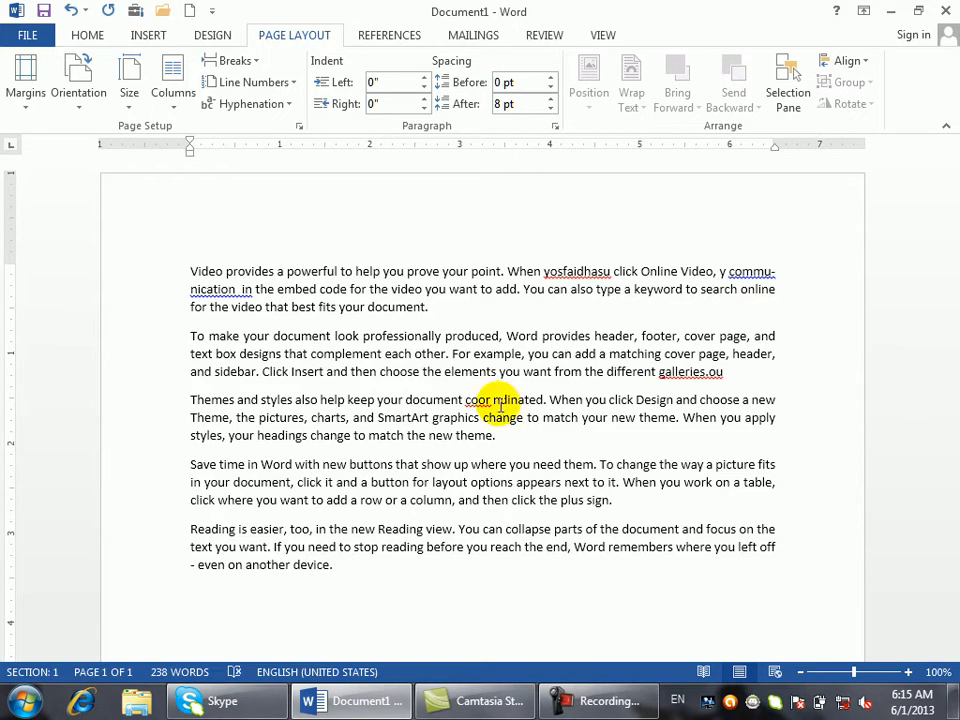
pyautogui.click(468, 417)
pyautogui.write('d')
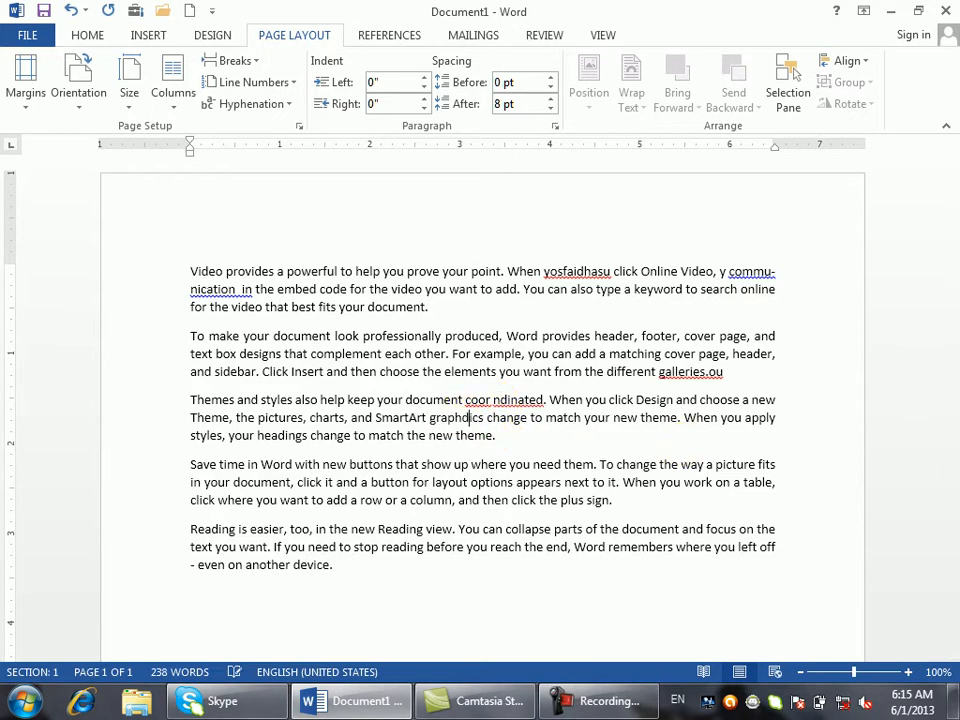
pyautogui.write('ss')
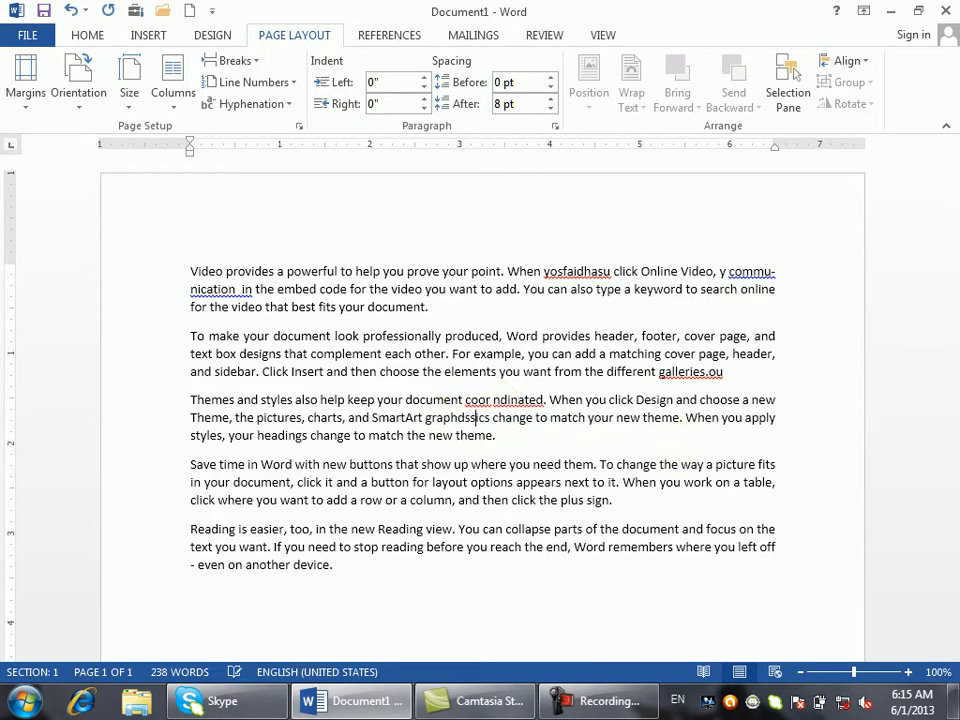
pyautogui.write('s')
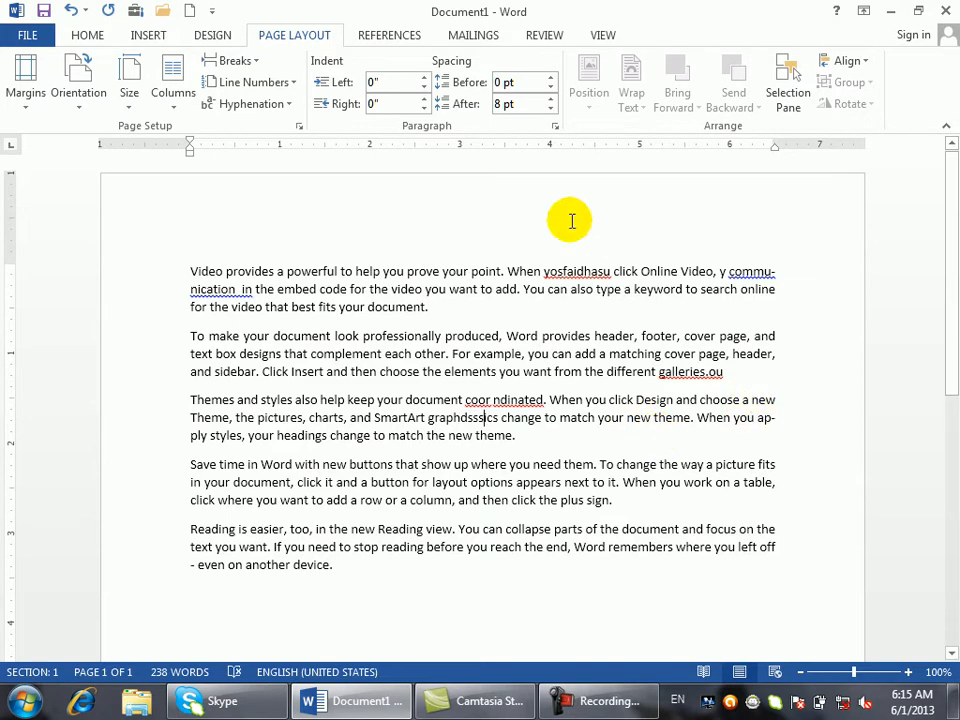
pyautogui.click(288, 84)
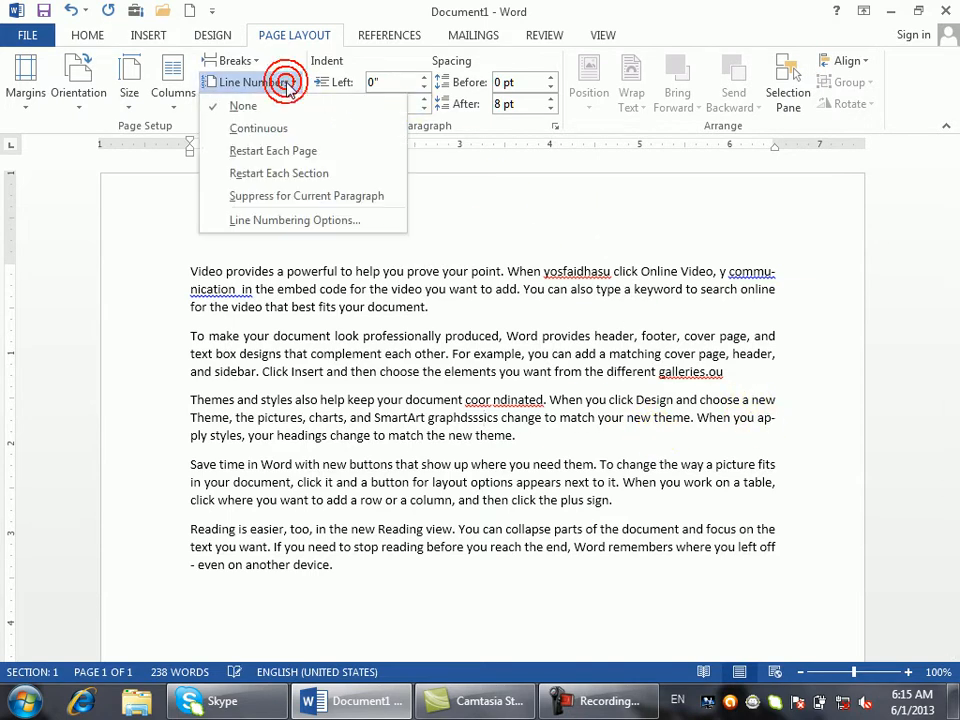
pyautogui.click(285, 84)
pyautogui.click(289, 106)
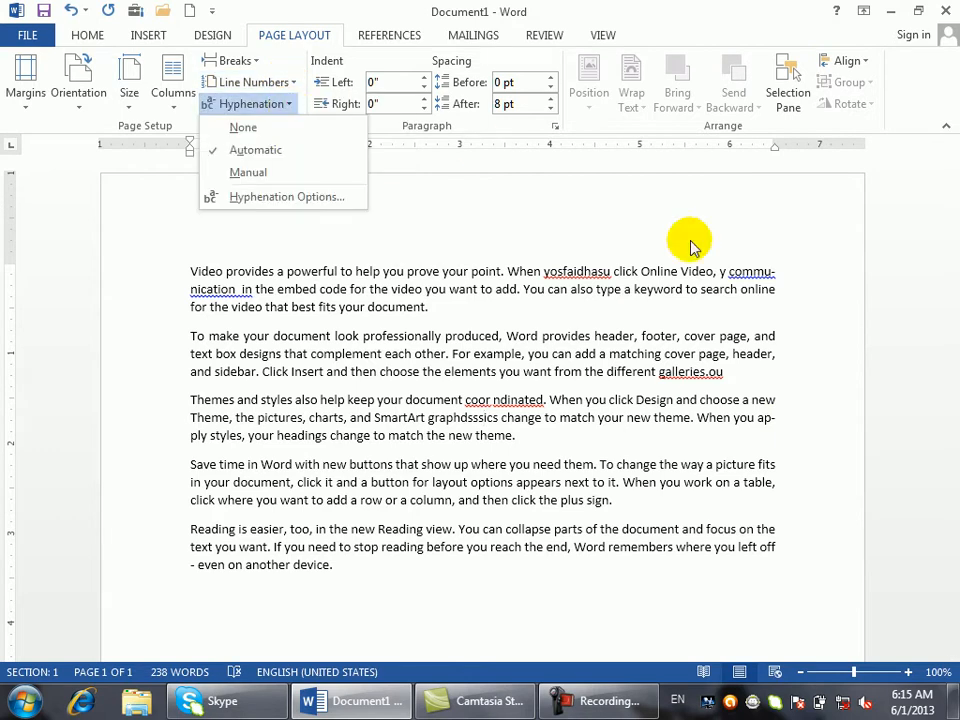
pyautogui.click(775, 271)
pyautogui.doubleClick(775, 271)
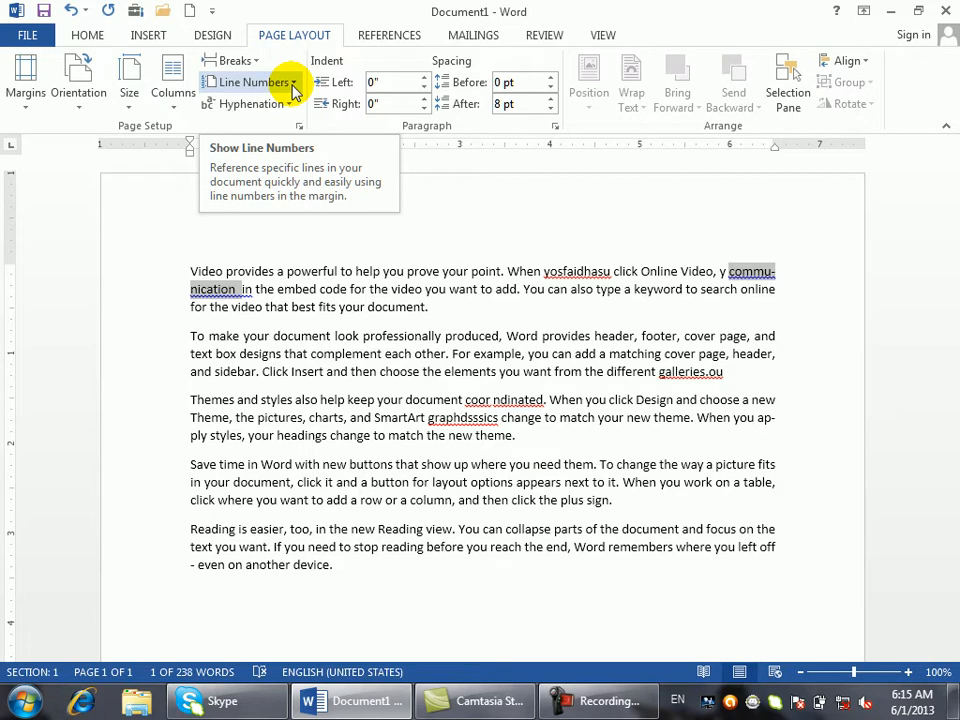
# - In Hyphenation Options, toggle automatic hyphenation and capitals hyphenation, leaving both enabled
pyautogui.click(283, 105)
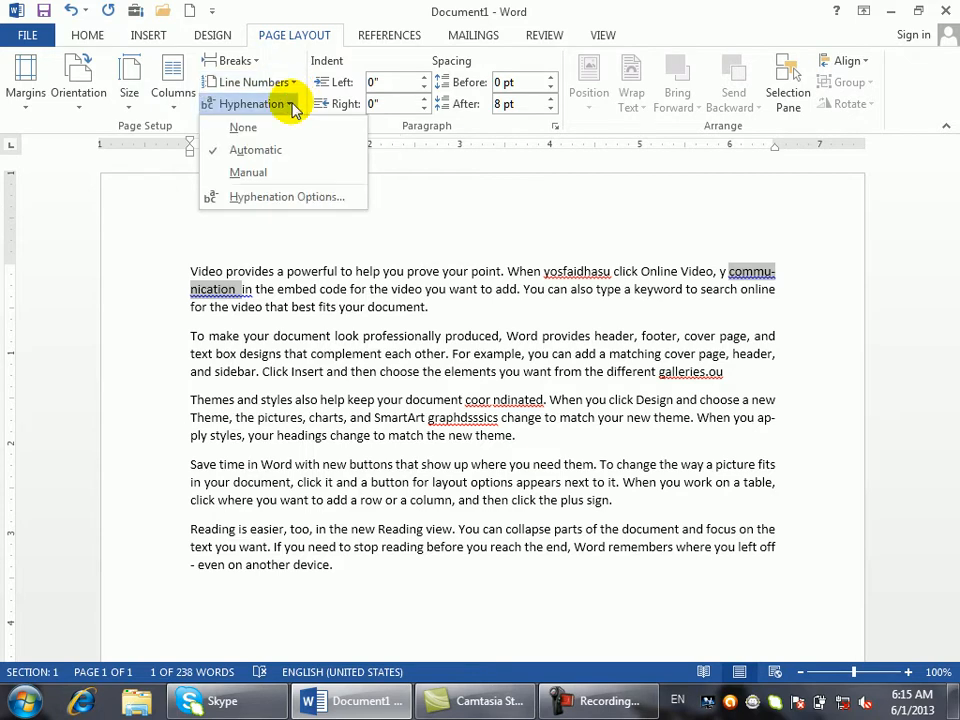
pyautogui.click(311, 197)
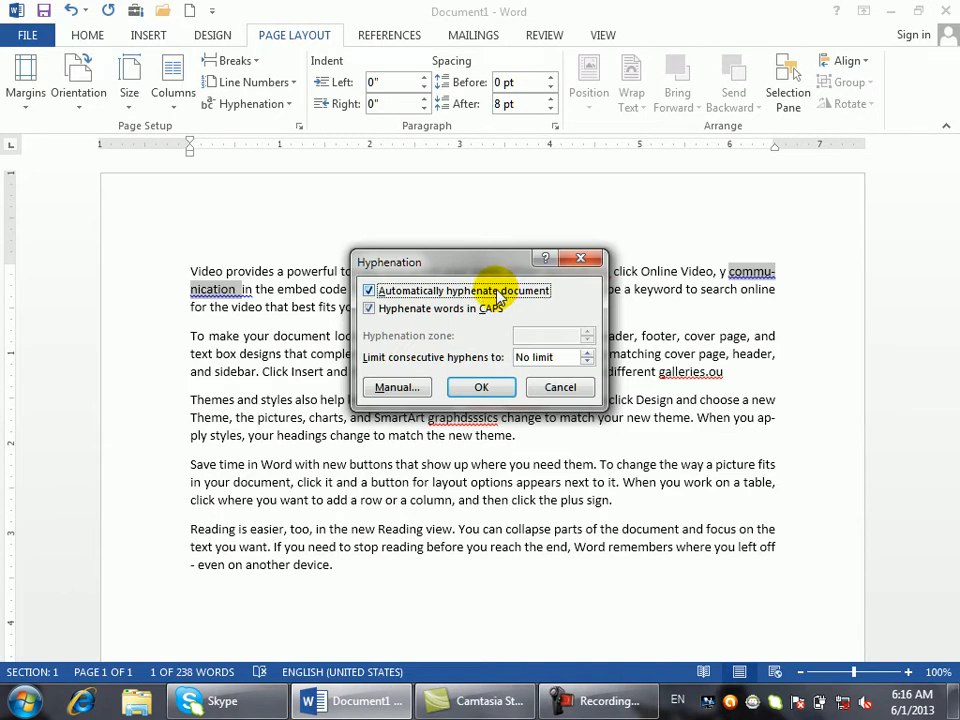
pyautogui.click(459, 292)
pyautogui.click(460, 292)
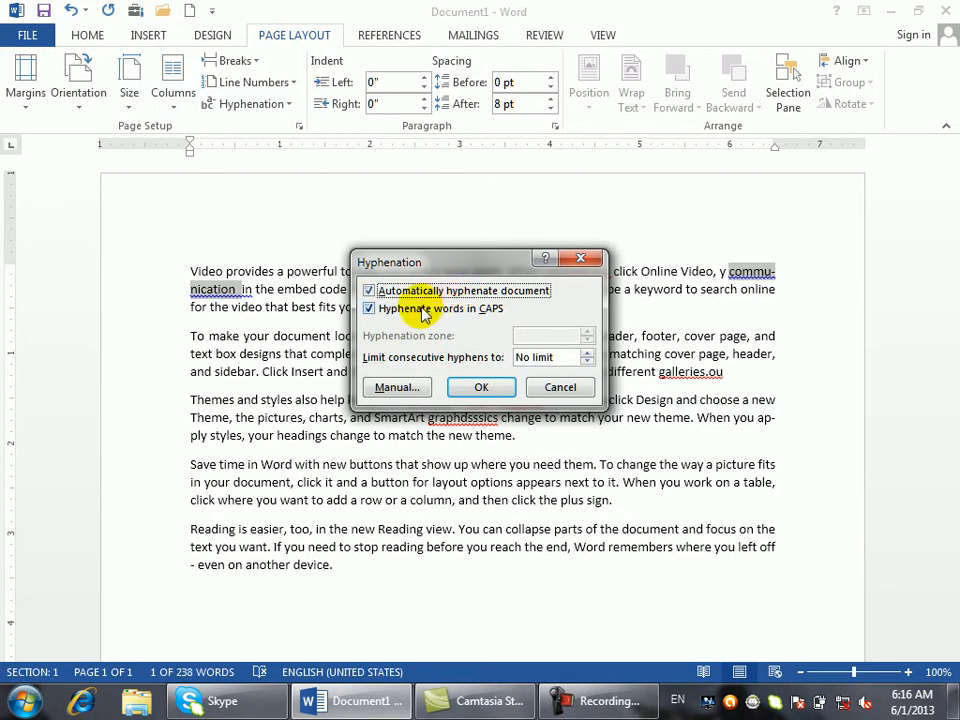
pyautogui.click(418, 296)
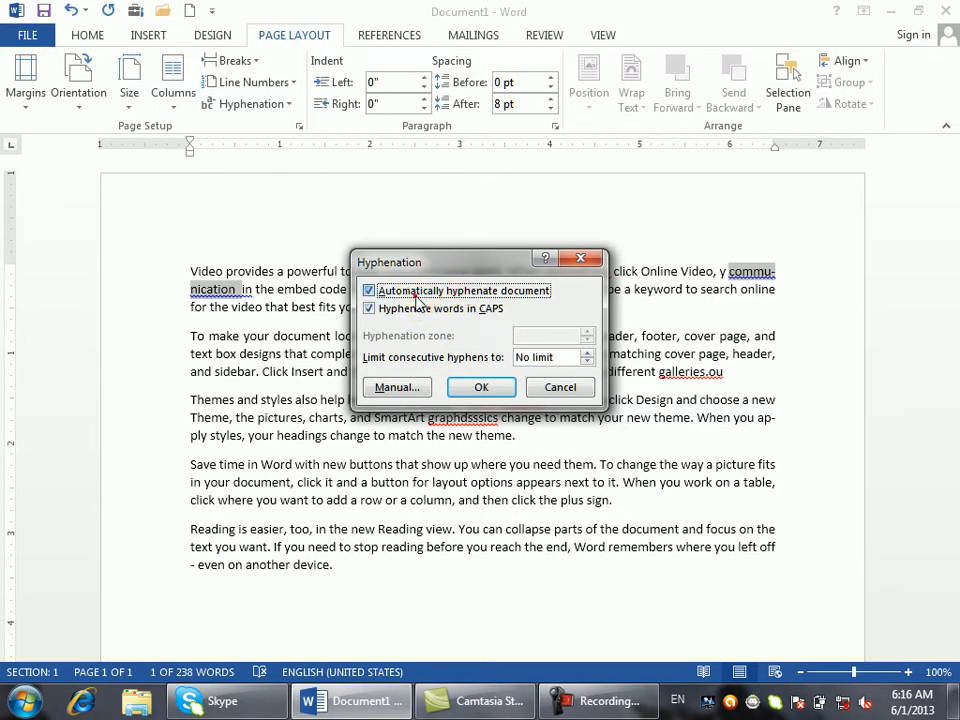
pyautogui.click(416, 295)
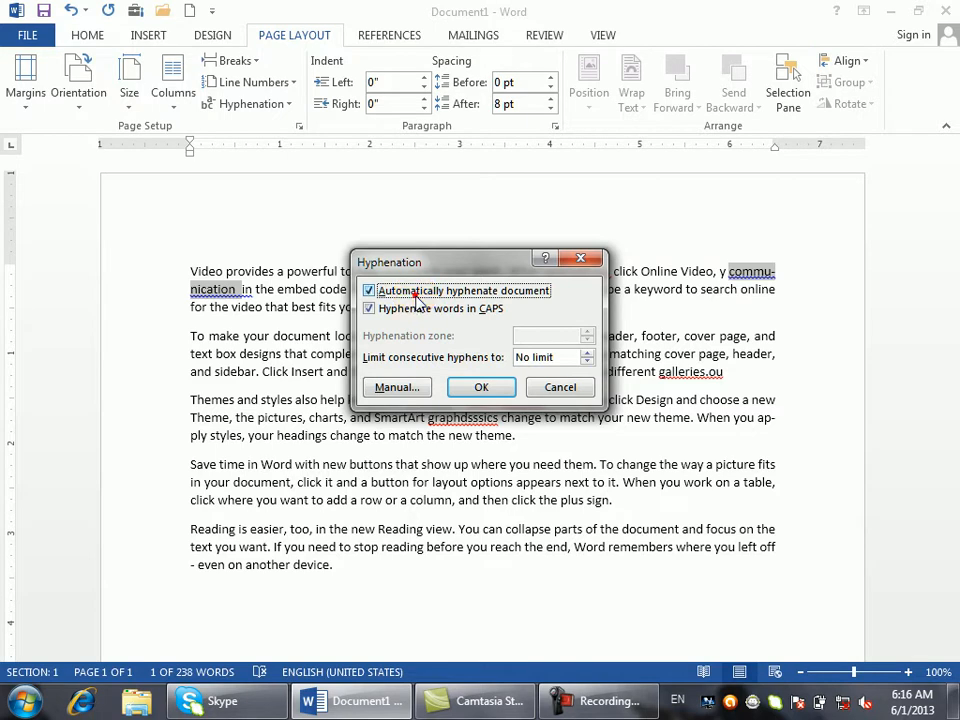
pyautogui.click(441, 312)
pyautogui.click(423, 313)
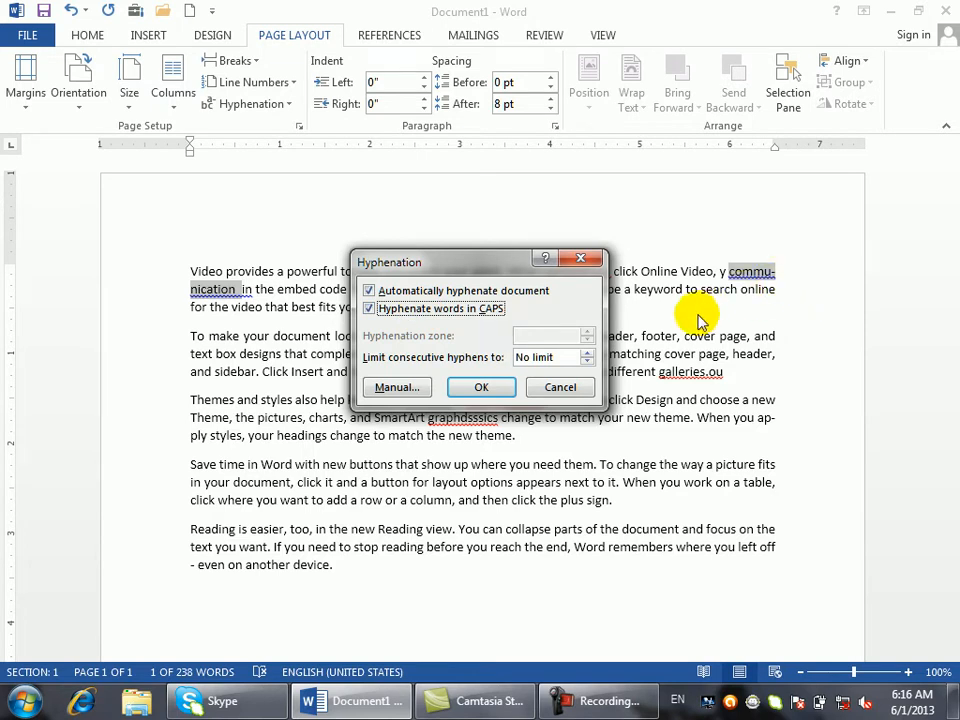
pyautogui.click(425, 311)
pyautogui.click(425, 311)
# - Set Limit consecutive hyphens to 1 and start Manual hyphenation
pyautogui.click(588, 354)
pyautogui.moveTo(588, 356); pyautogui.dragTo(588, 356)
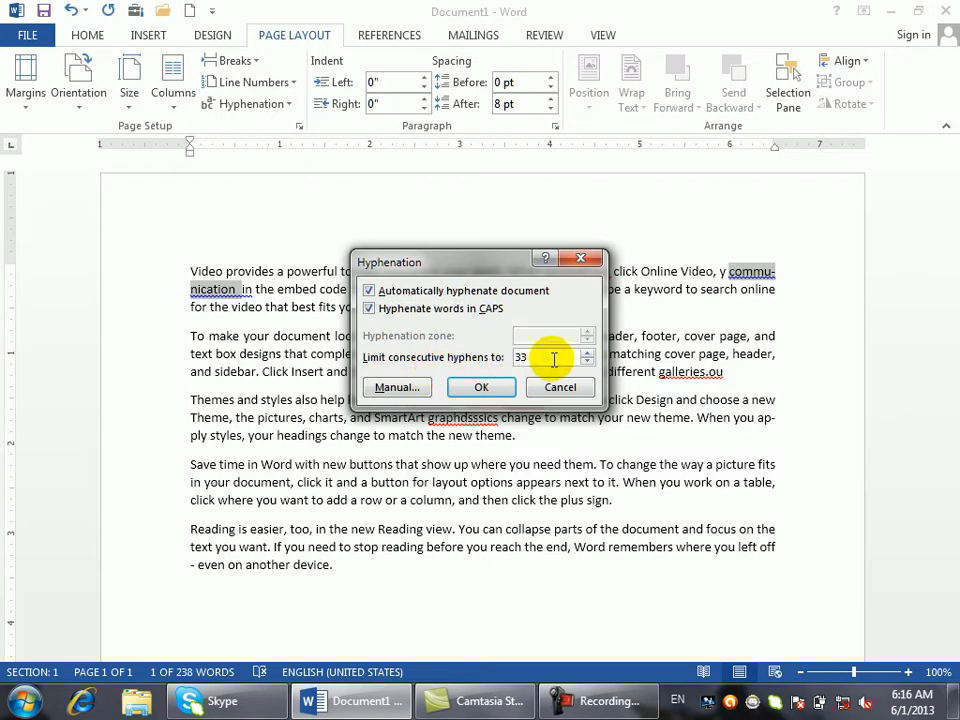
pyautogui.moveTo(589, 366); pyautogui.dragTo(589, 366)
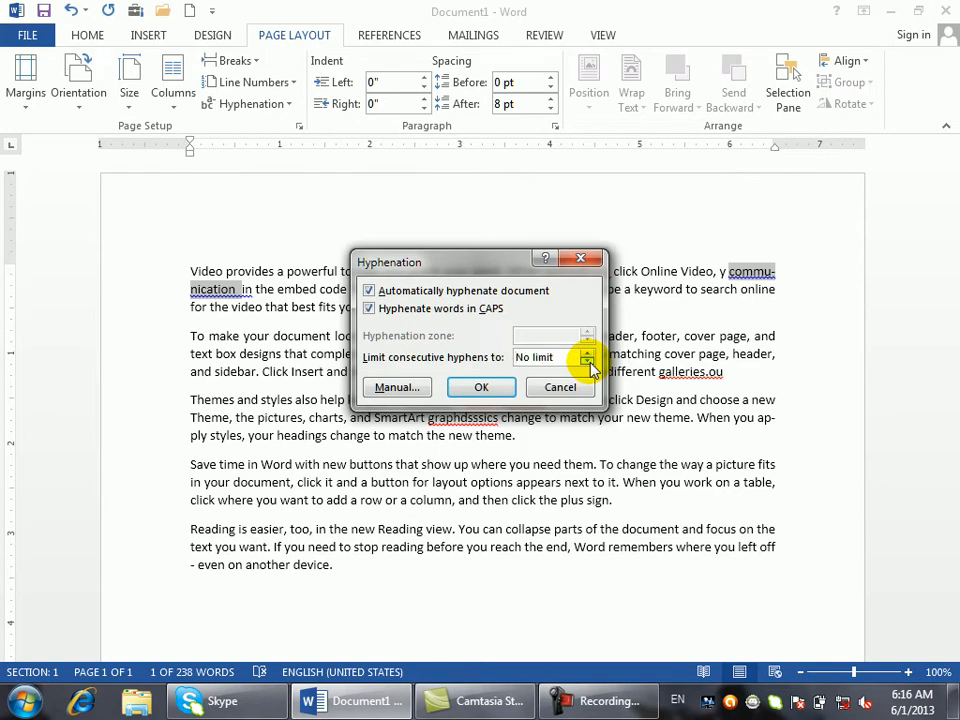
pyautogui.click(589, 352)
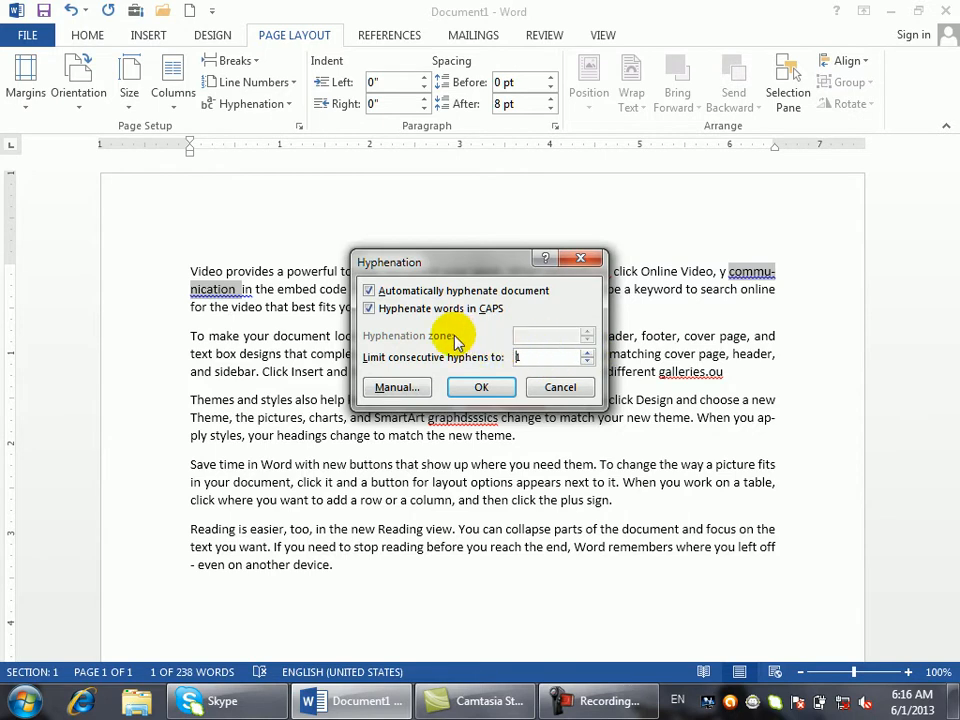
pyautogui.click(398, 387)
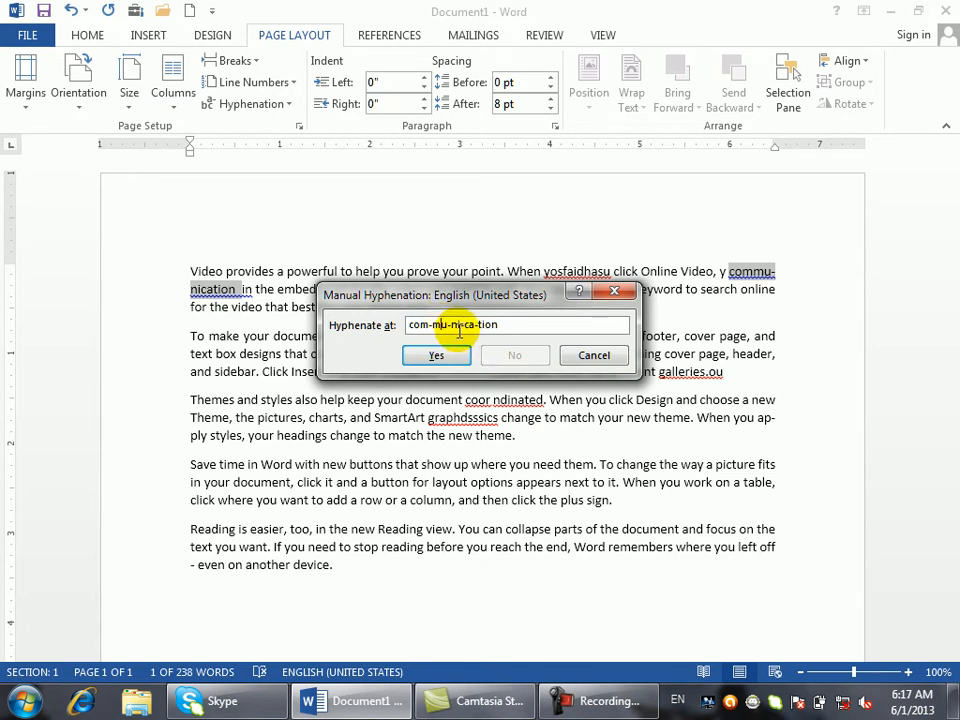
# - Accept the 'commu-nication' break, then view Hyphenation Options and close them unchanged
pyautogui.click(441, 353)
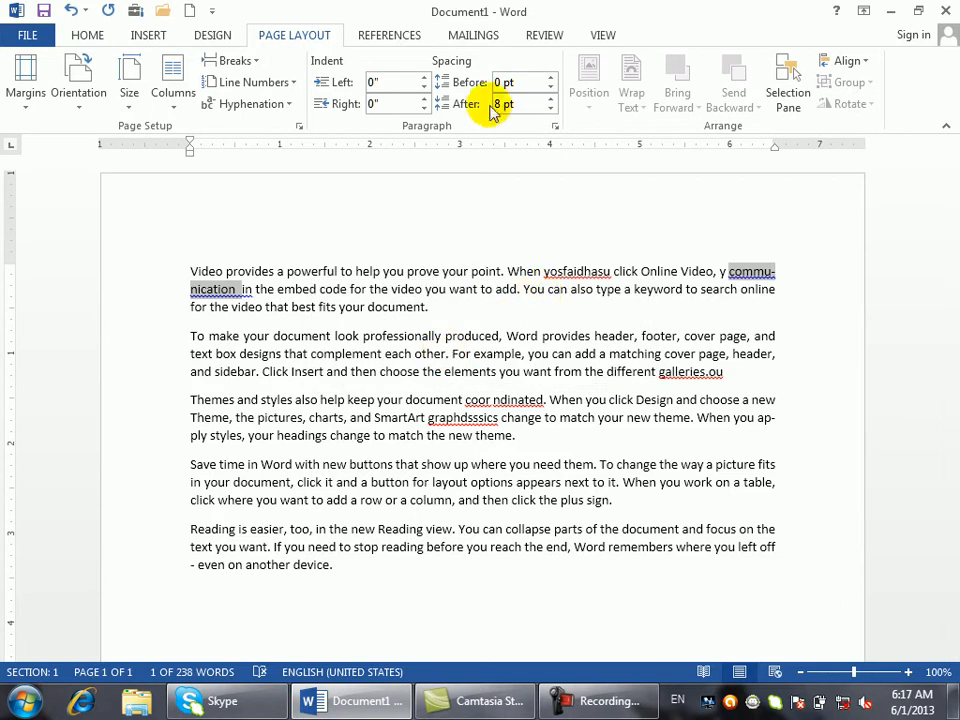
pyautogui.click(284, 103)
pyautogui.click(286, 196)
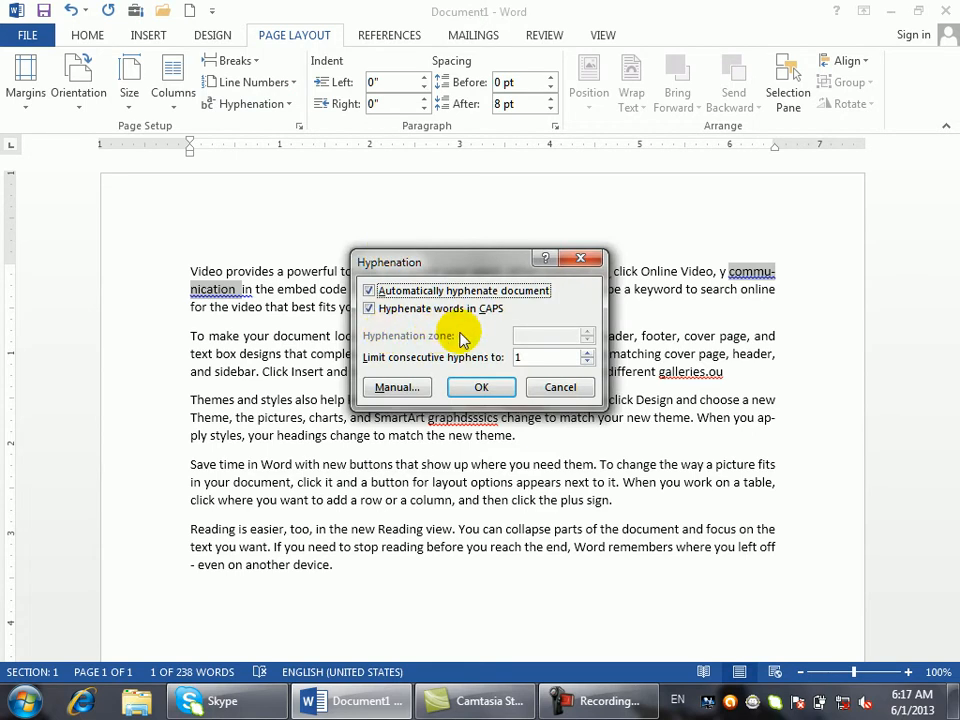
pyautogui.click(560, 388)
# - Select text from 'help keep' through 'appears', try Hyphenation Options changes, then cancel them
pyautogui.moveTo(320, 400); pyautogui.dragTo(560, 482)
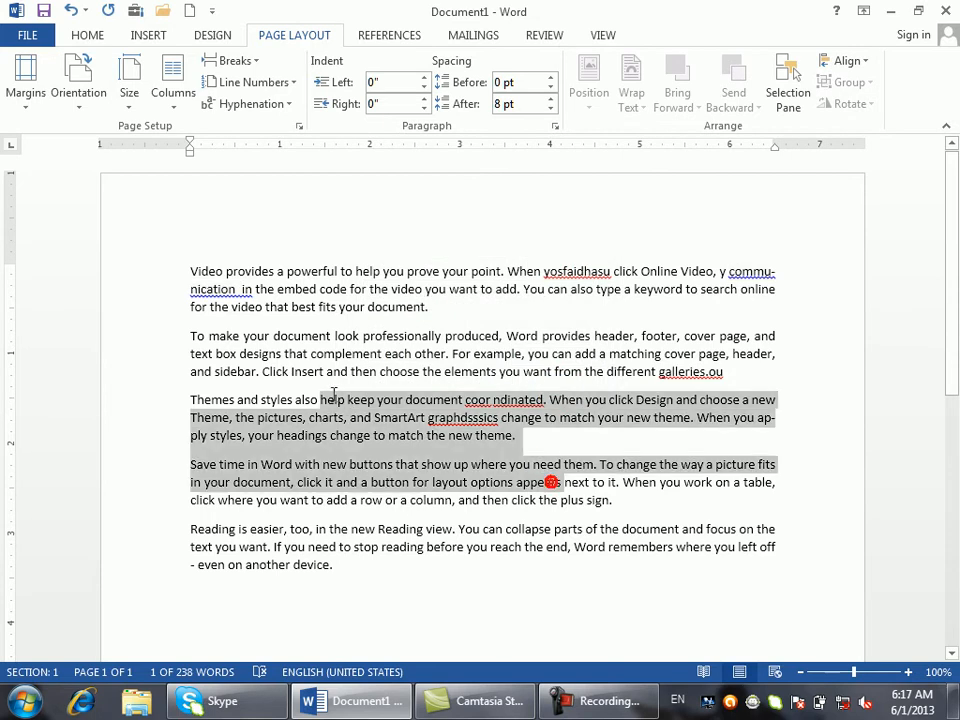
pyautogui.click(284, 103)
pyautogui.click(290, 198)
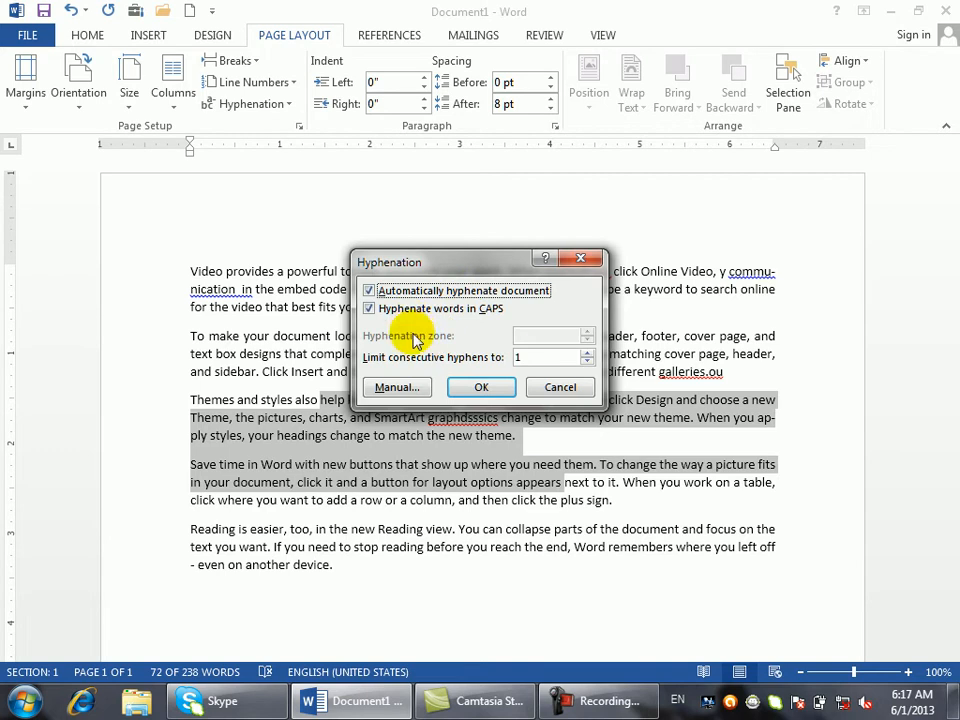
pyautogui.click(380, 309)
pyautogui.click(369, 290)
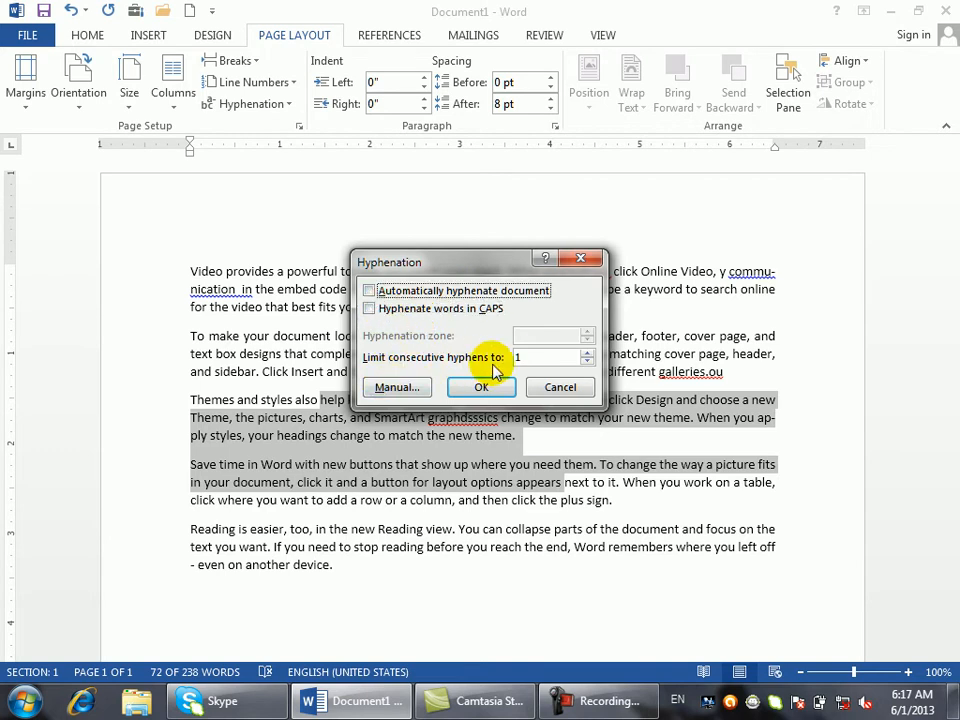
pyautogui.click(587, 361)
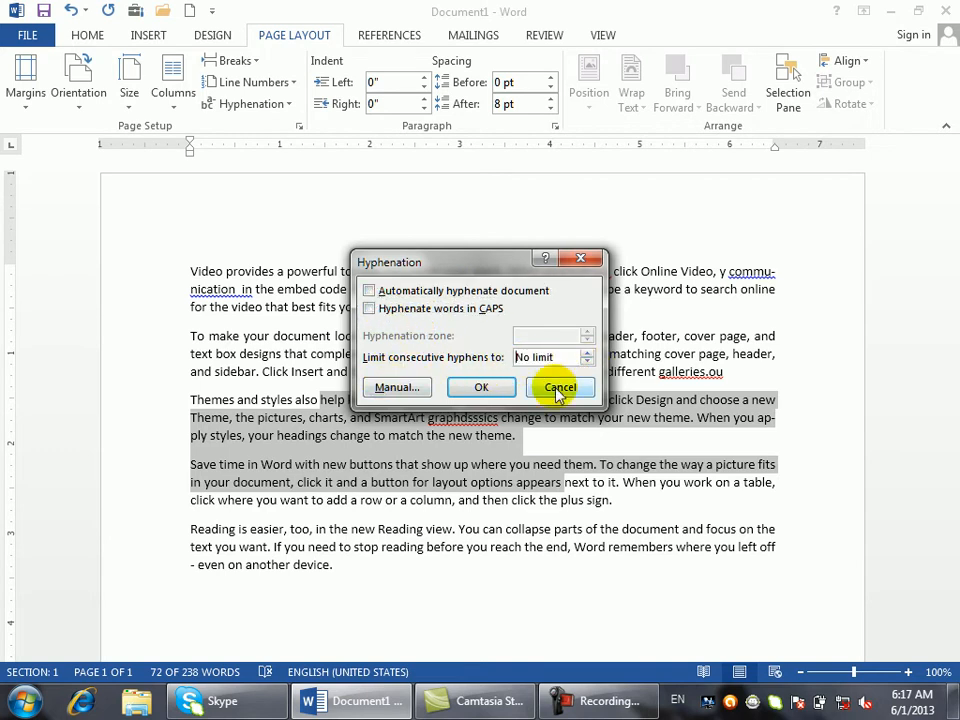
pyautogui.click(561, 389)
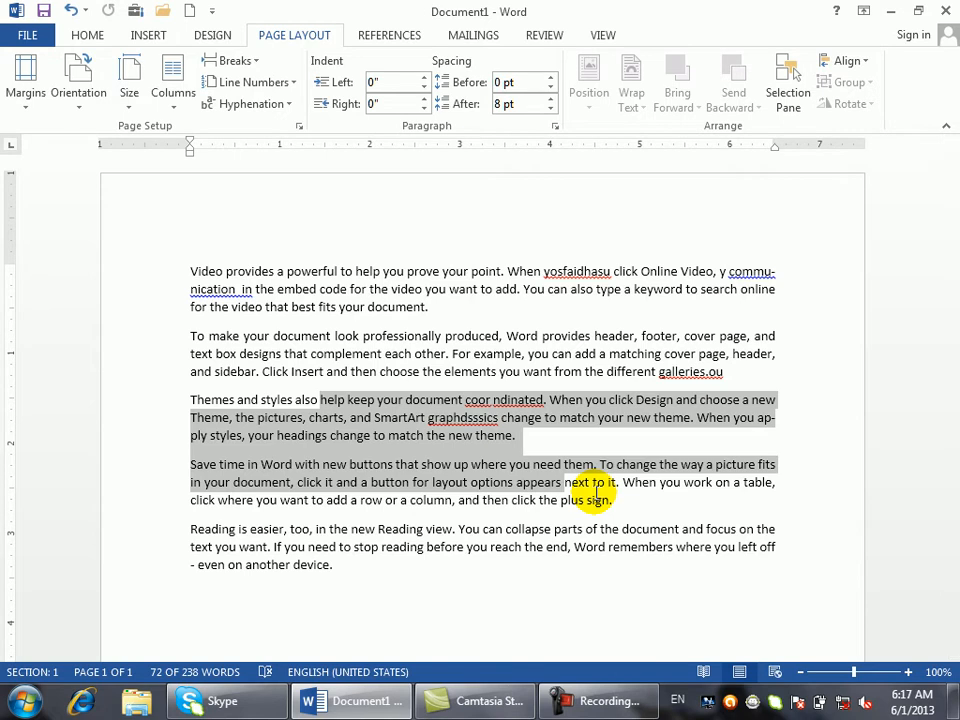
pyautogui.click(291, 104)
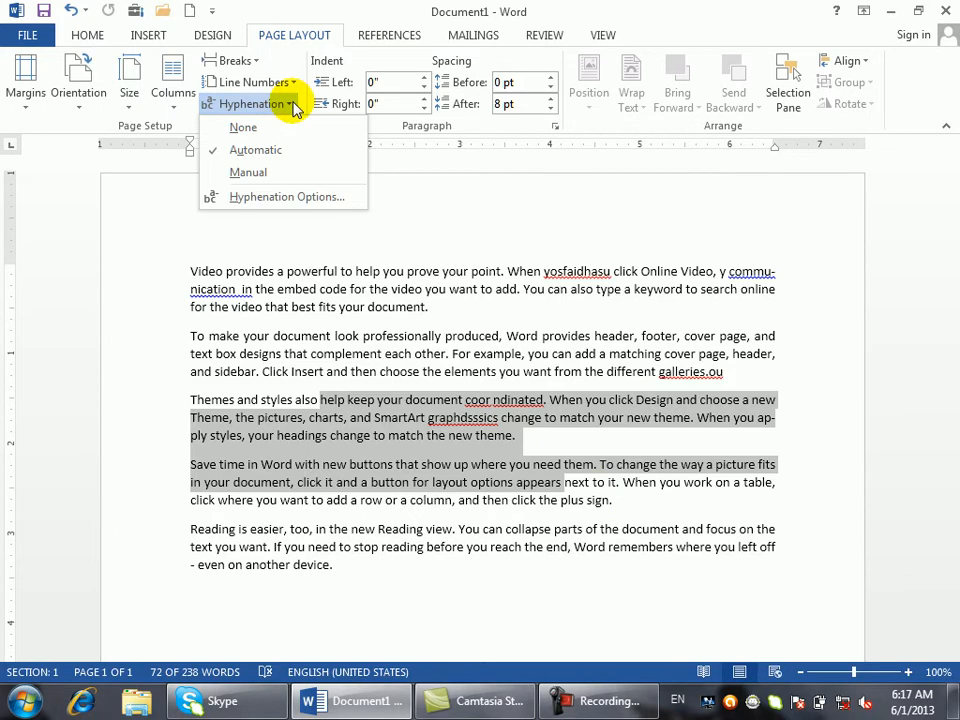
pyautogui.click(798, 280)
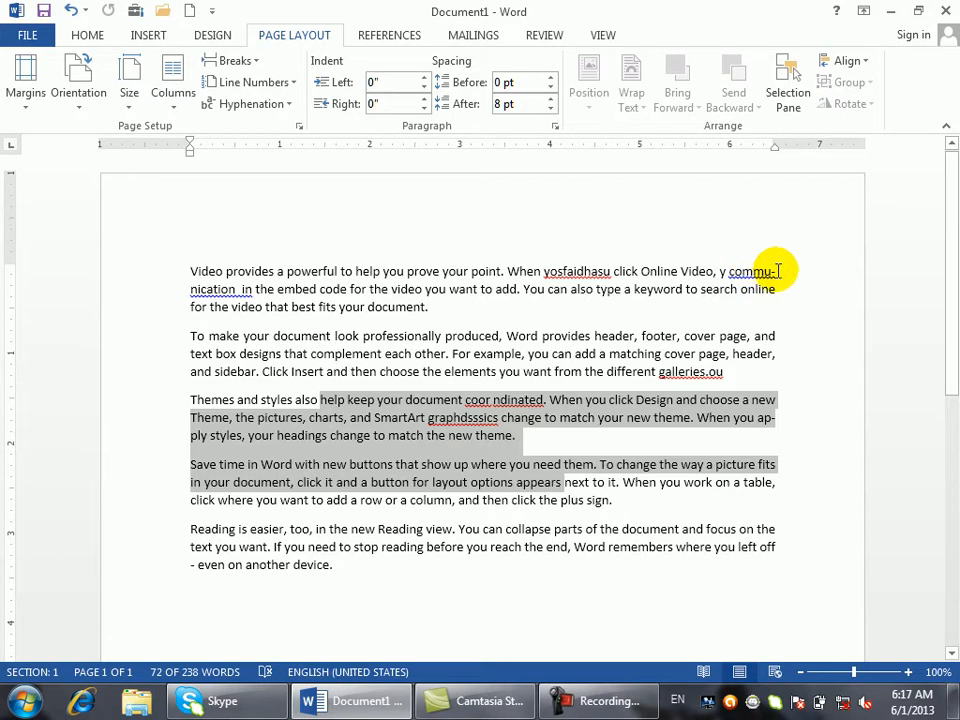
pyautogui.click(775, 279)
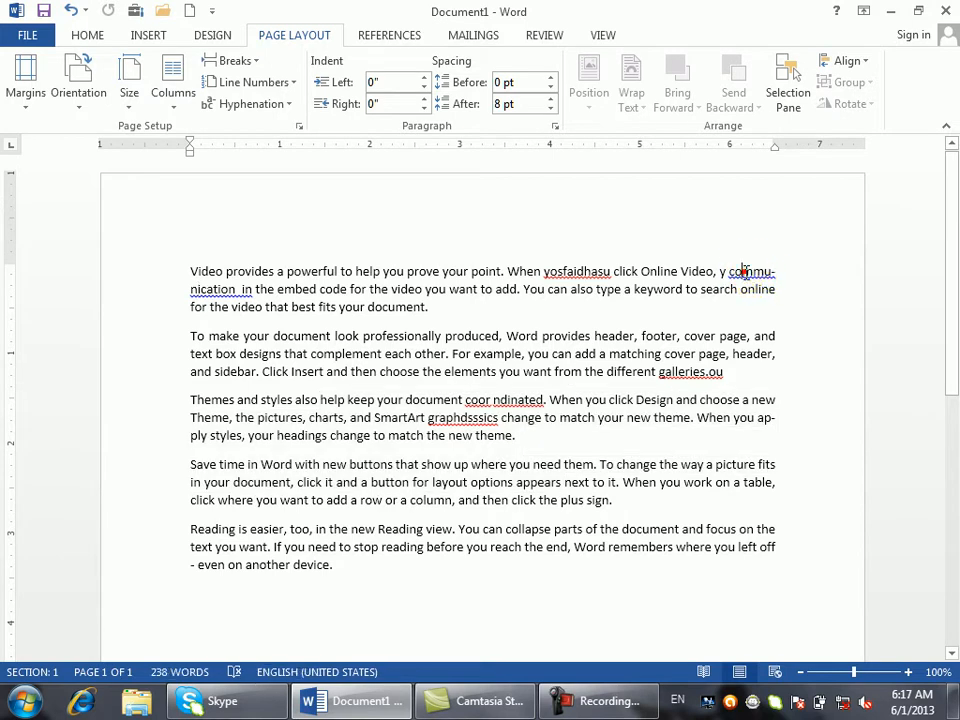
pyautogui.click(746, 272)
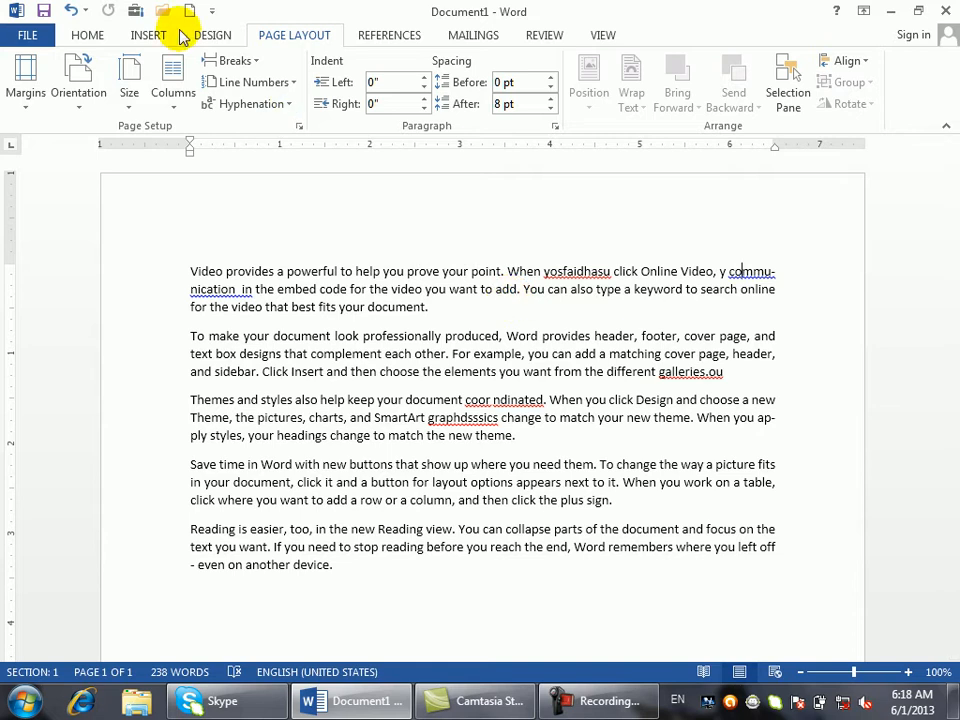
pyautogui.click(285, 105)
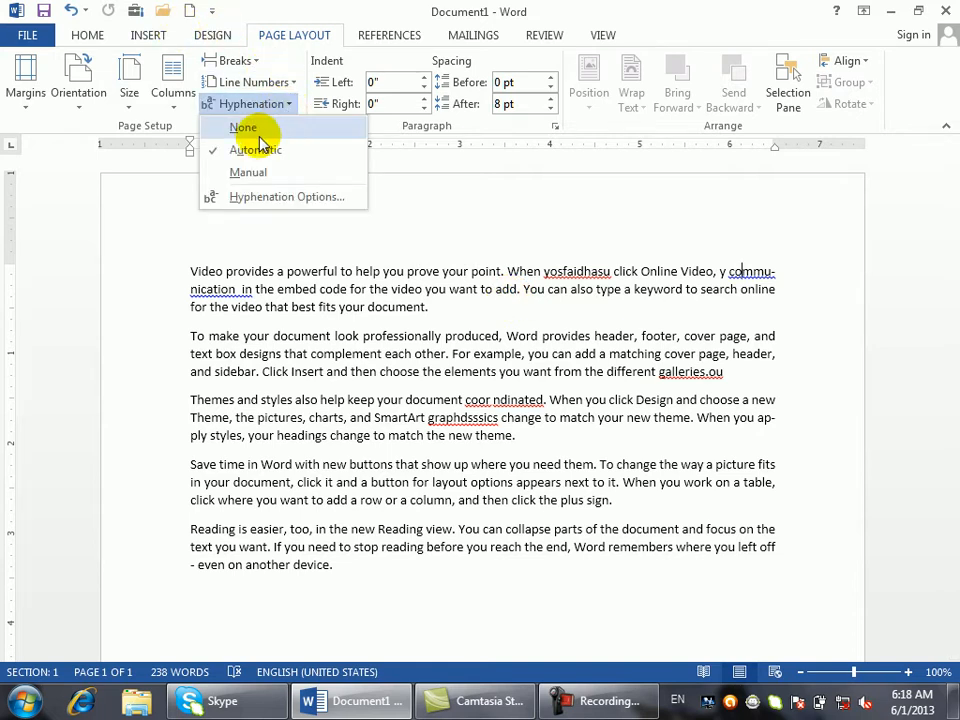
pyautogui.click(270, 150)
pyautogui.moveTo(290, 436); pyautogui.dragTo(199, 270)
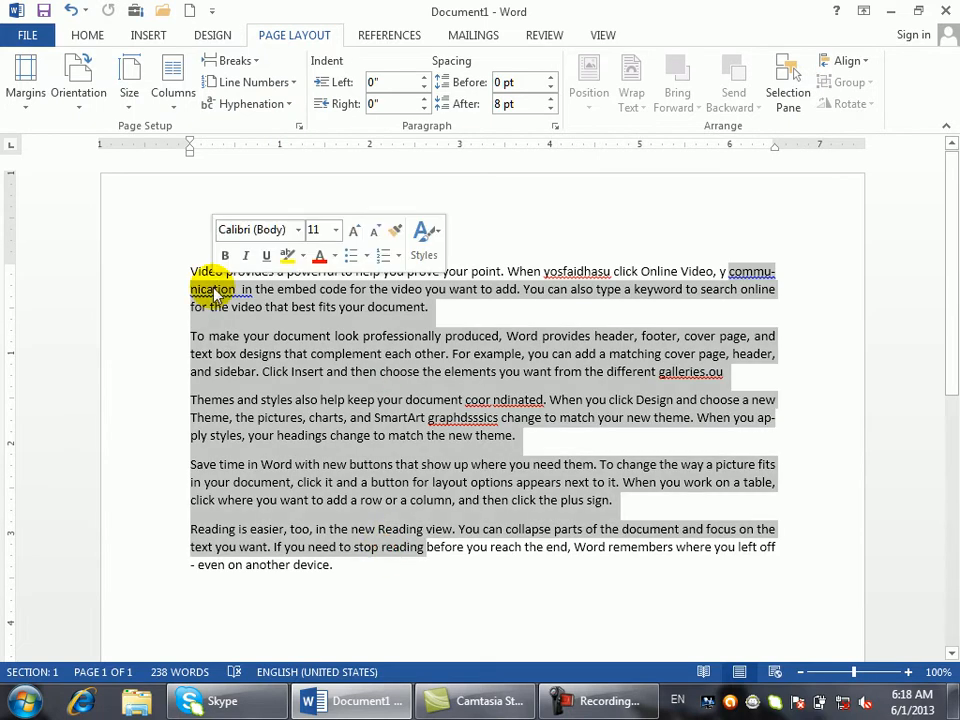
pyautogui.click(288, 104)
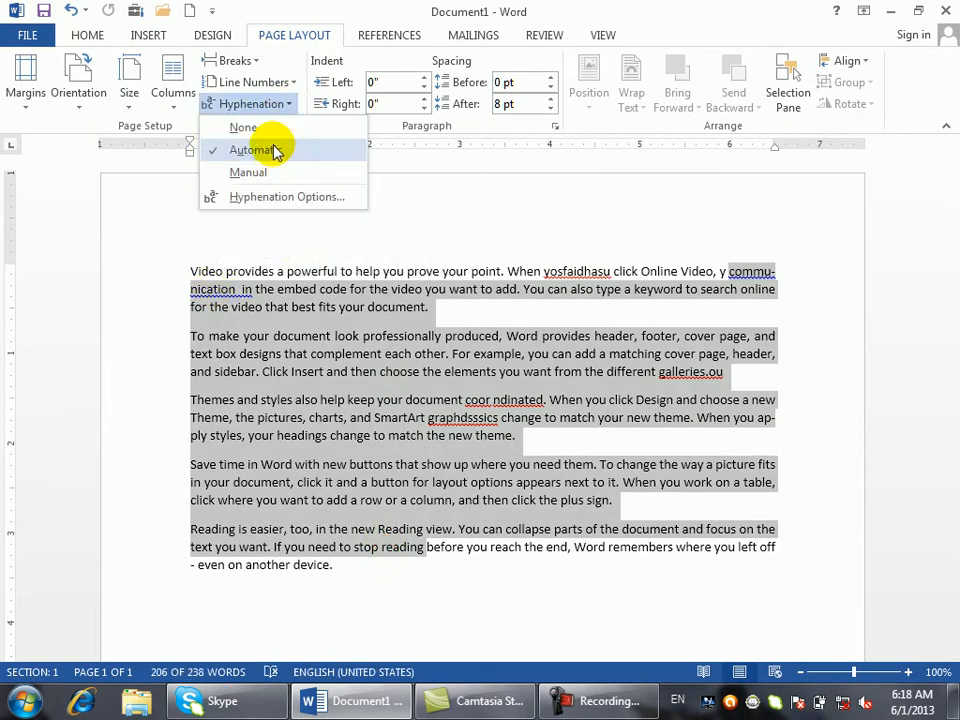
pyautogui.click(270, 128)
pyautogui.click(458, 345)
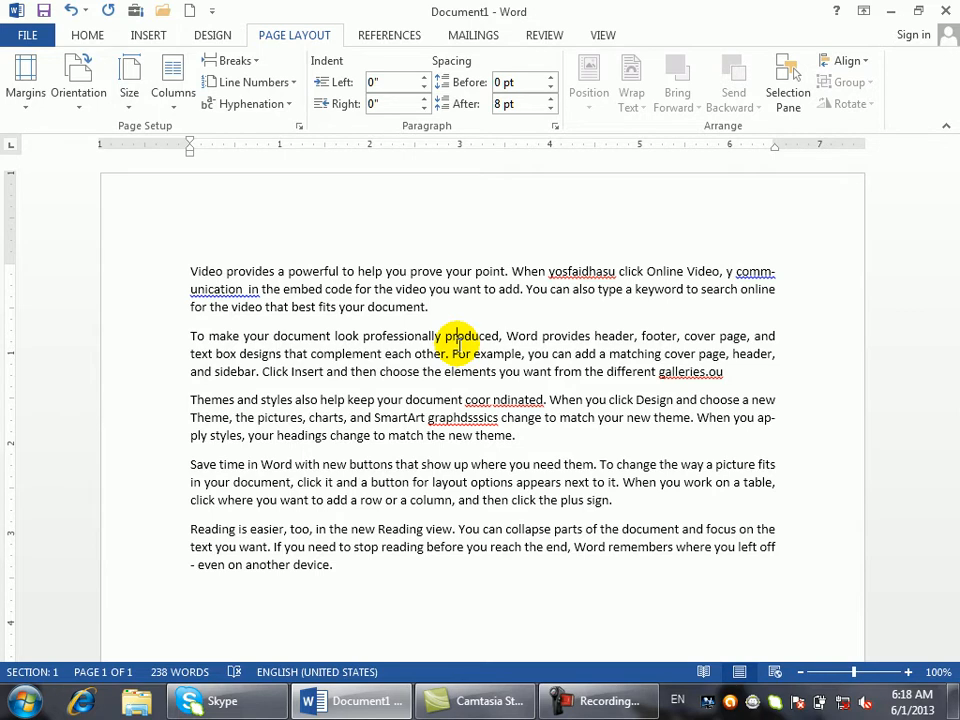
pyautogui.click(287, 104)
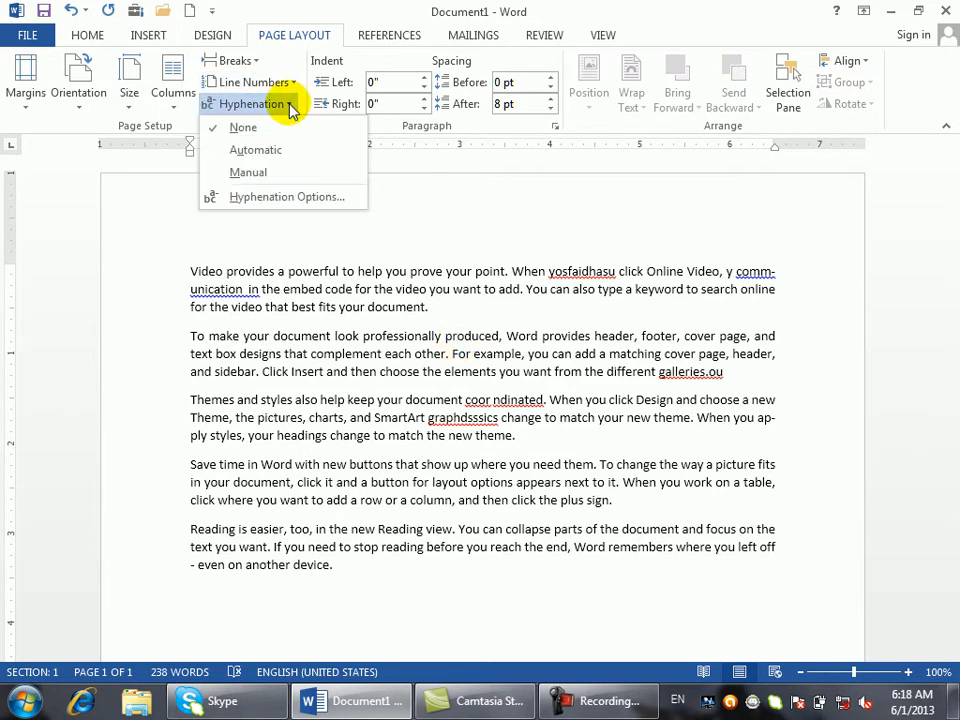
pyautogui.click(286, 152)
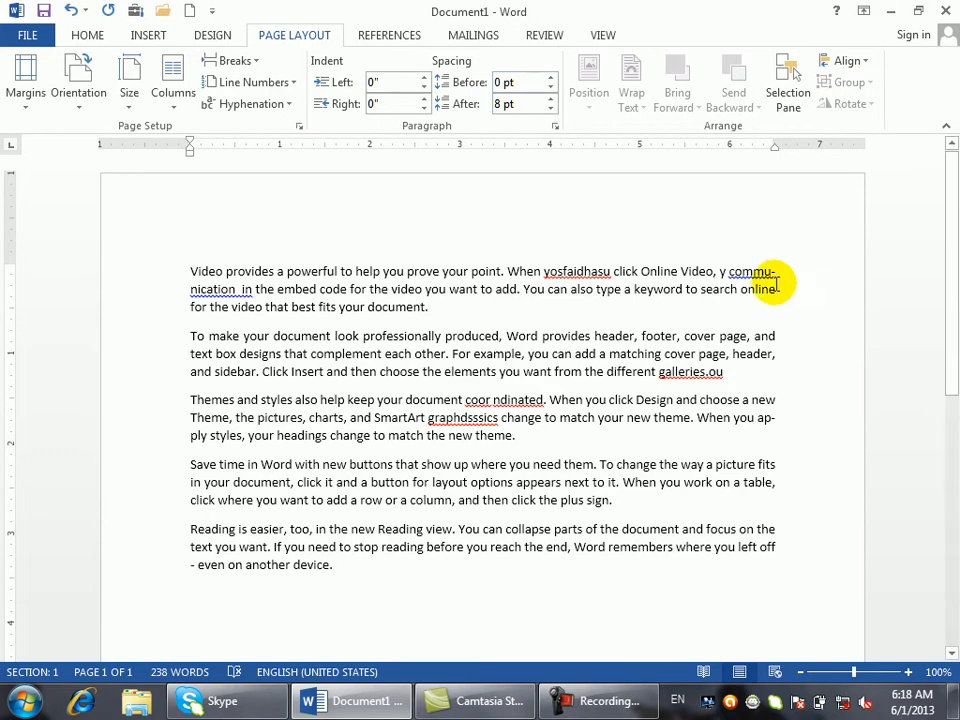
# - Replace all document text with freshly generated =rand() sample text and glance at hyphenation choices
pyautogui.hotkey('ctrl', 'a')
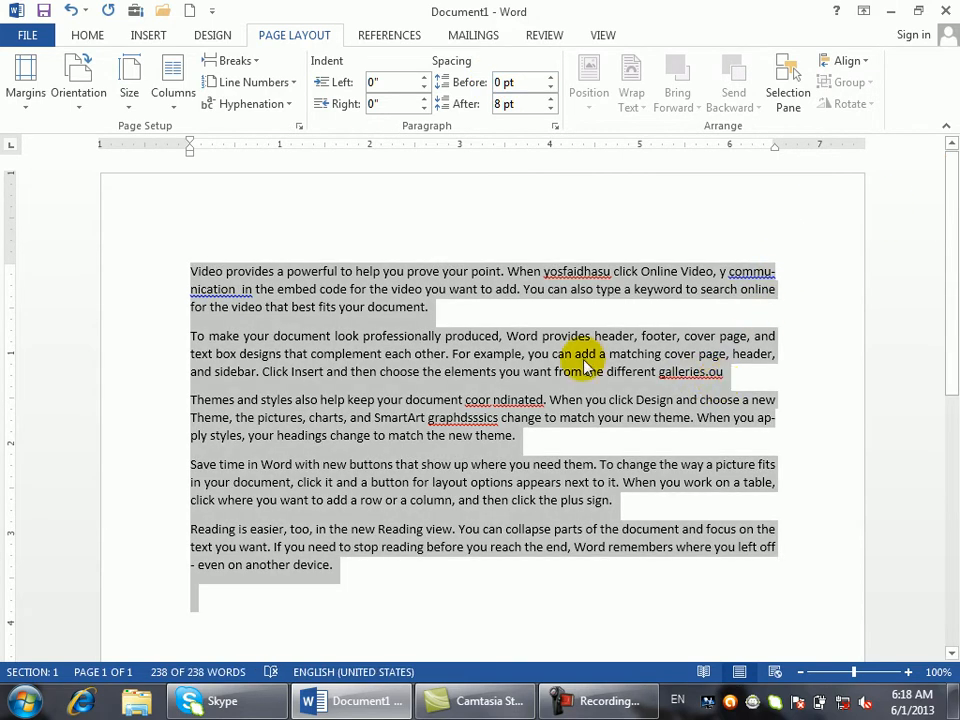
pyautogui.press('Delete')
pyautogui.write('=rand')
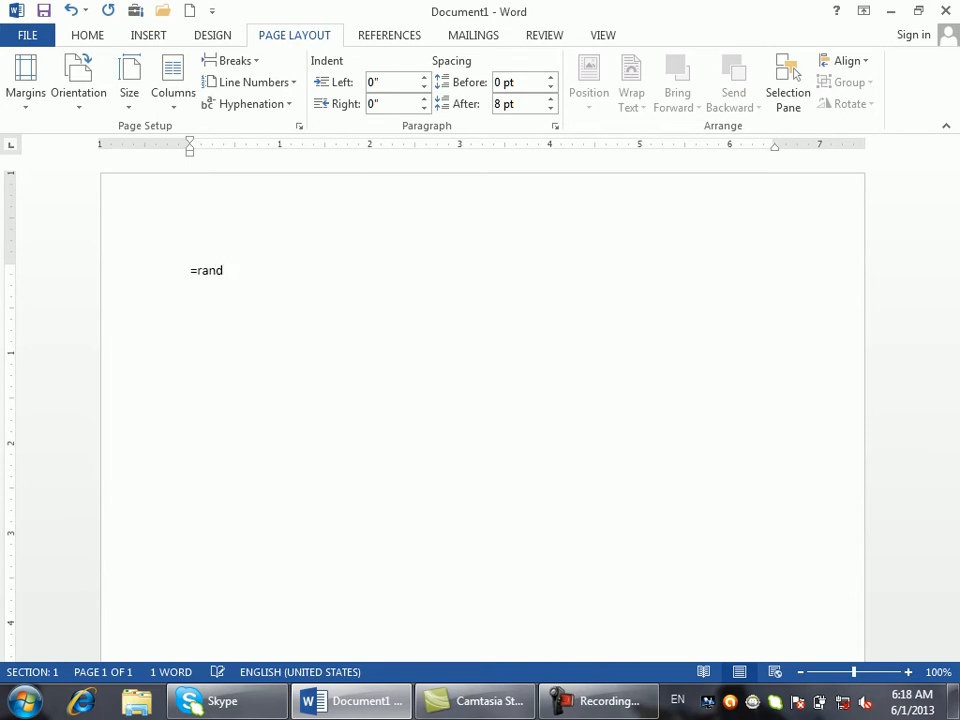
pyautogui.write('()')
pyautogui.press('Return')
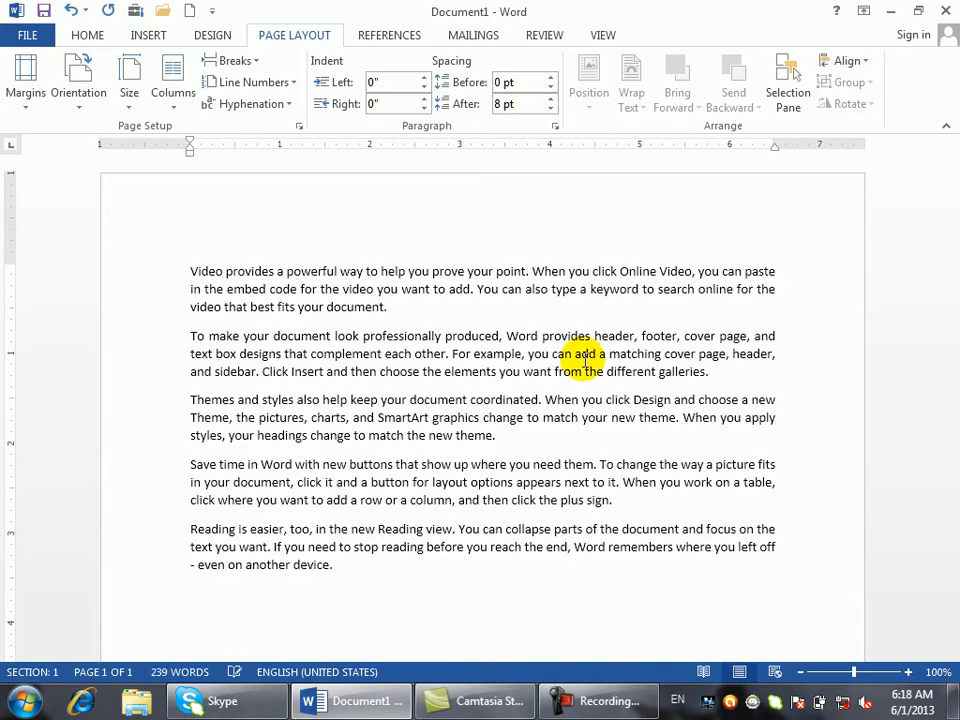
pyautogui.click(288, 104)
pyautogui.click(291, 106)
# - In Page Setup, browse the Margins, Paper and Layout tabs and set section start to Odd page
pyautogui.click(297, 127)
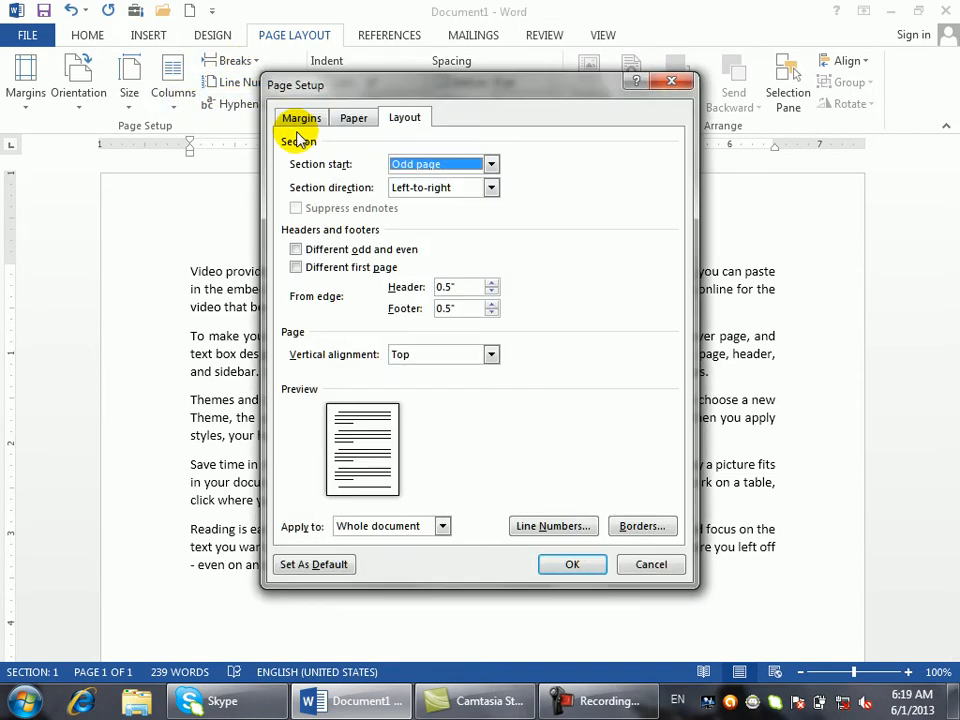
pyautogui.click(300, 120)
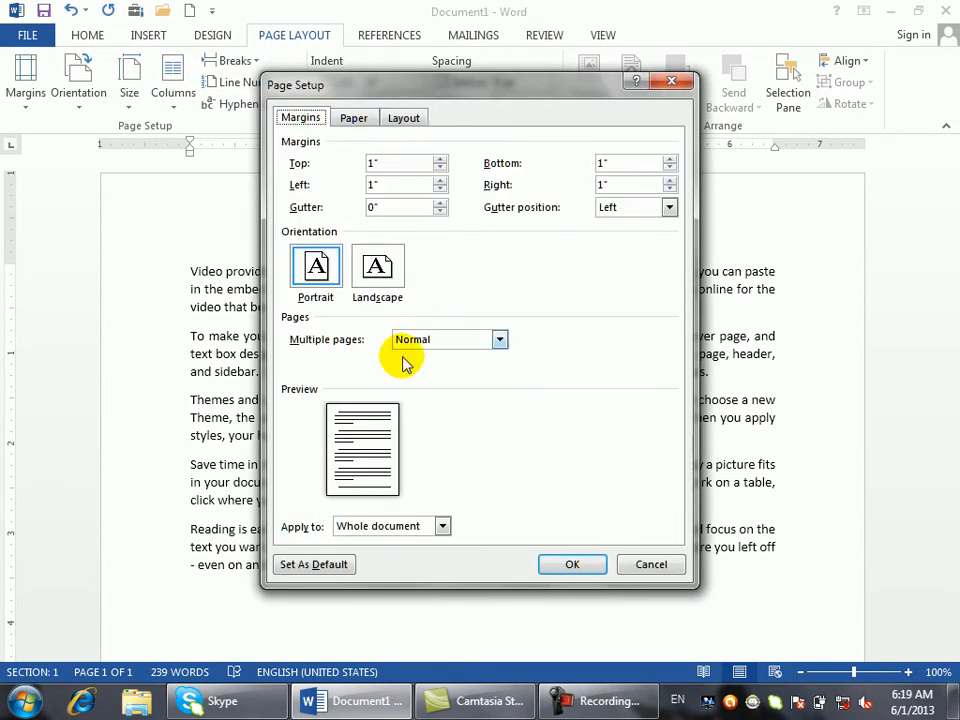
pyautogui.click(355, 120)
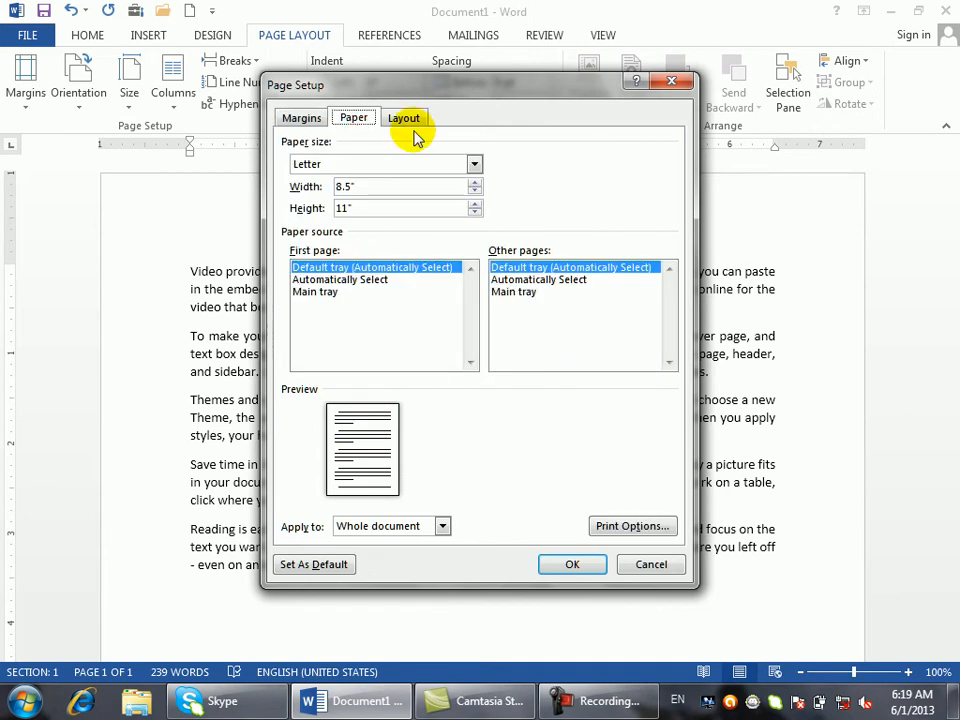
pyautogui.click(412, 131)
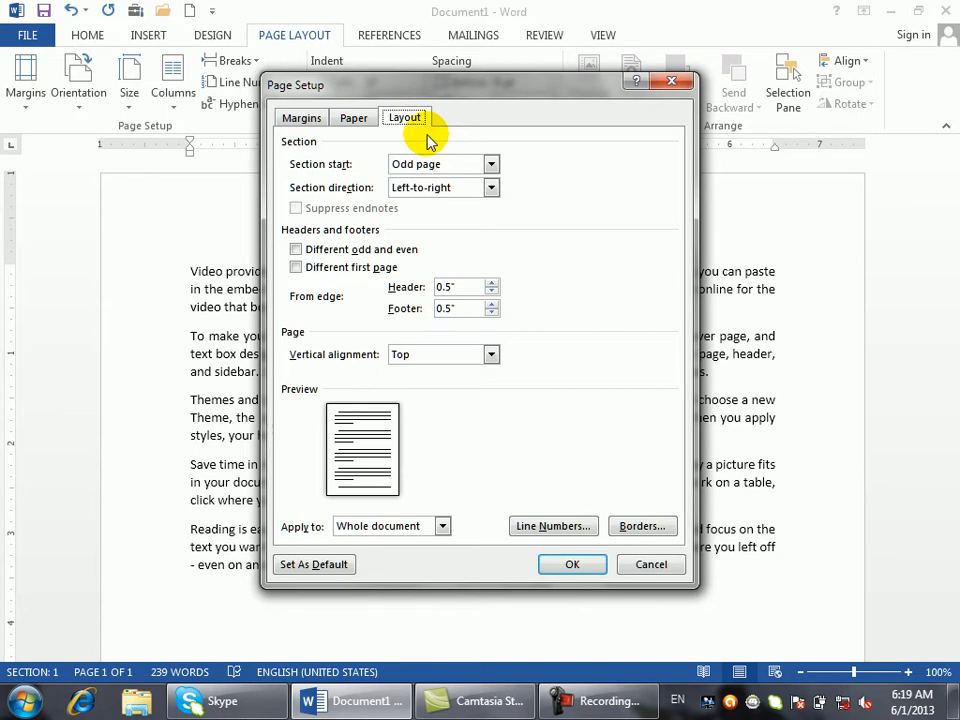
pyautogui.click(434, 168)
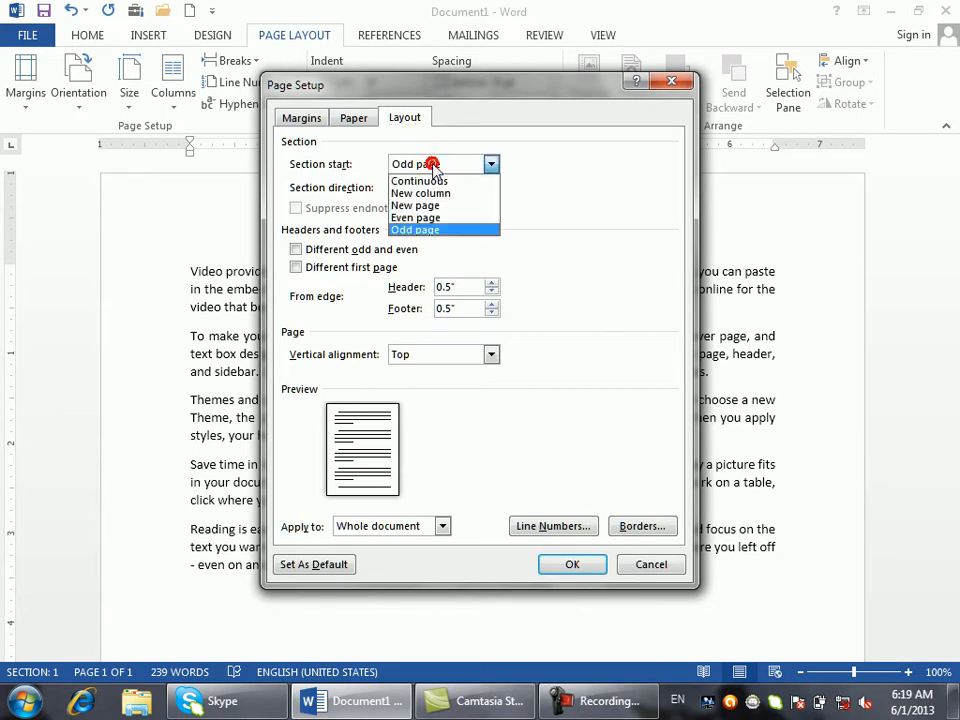
pyautogui.click(370, 175)
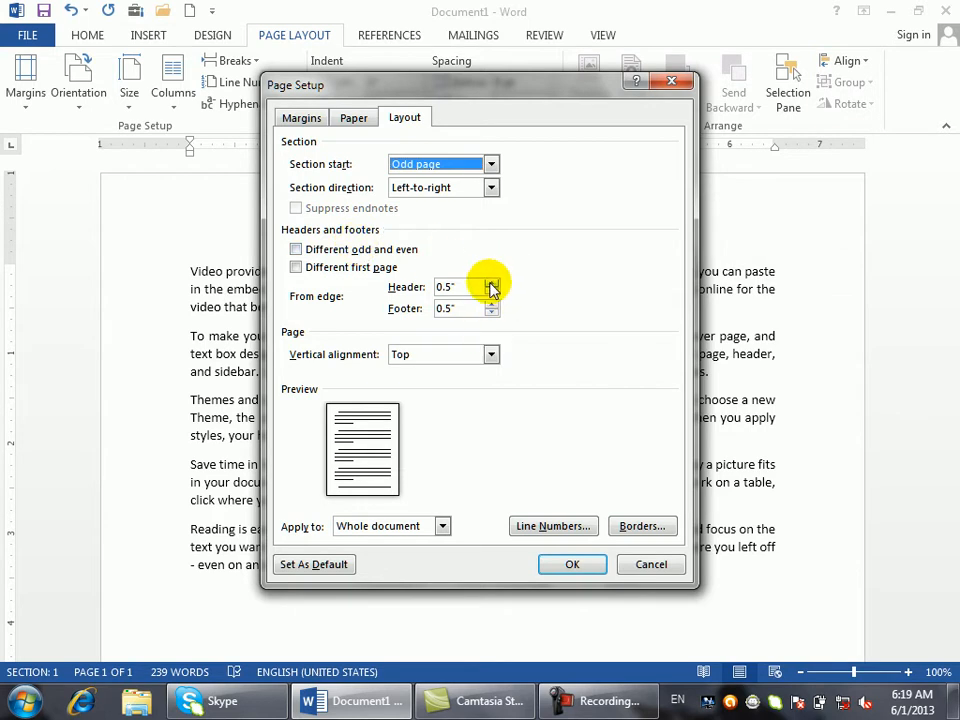
# - Try vertical alignment Center, then Justified, and cancel Page Setup without applying changes
pyautogui.click(491, 354)
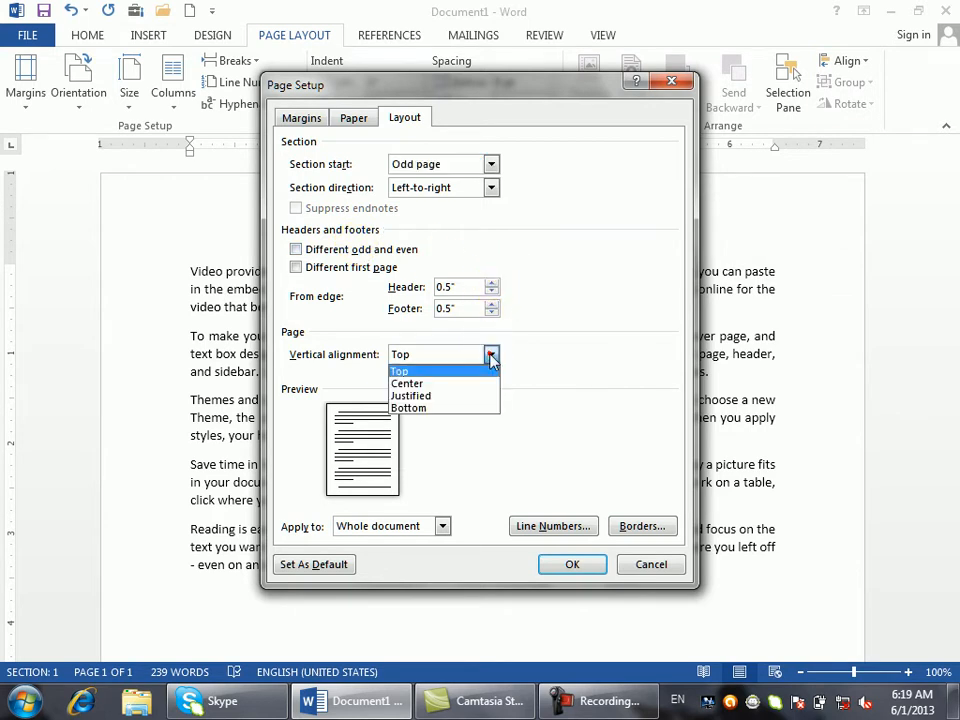
pyautogui.click(449, 384)
pyautogui.click(450, 356)
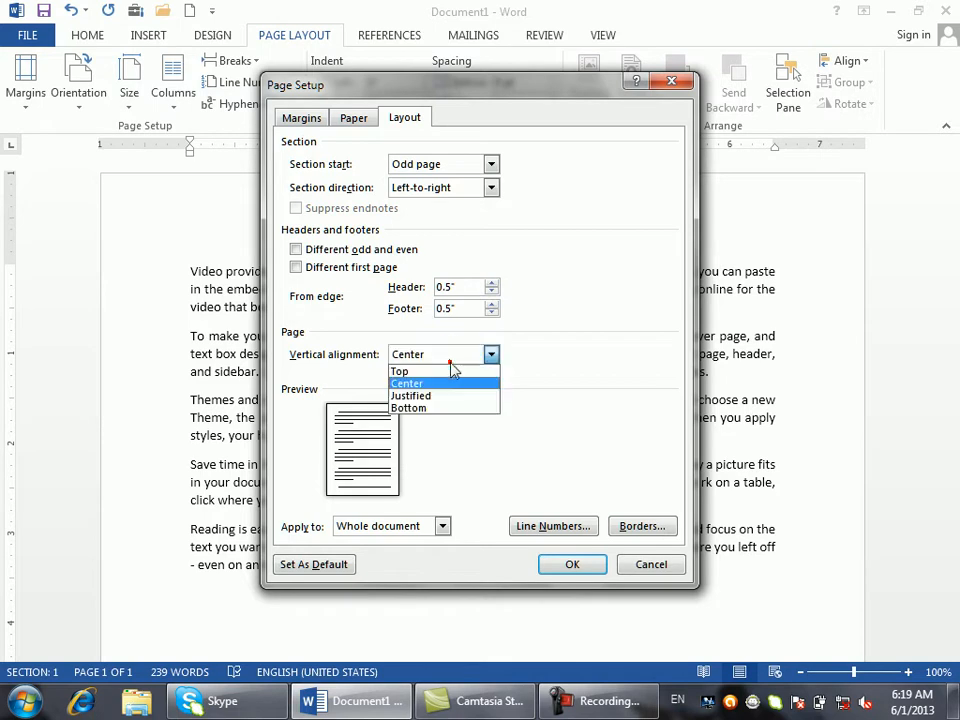
pyautogui.click(449, 396)
pyautogui.click(484, 355)
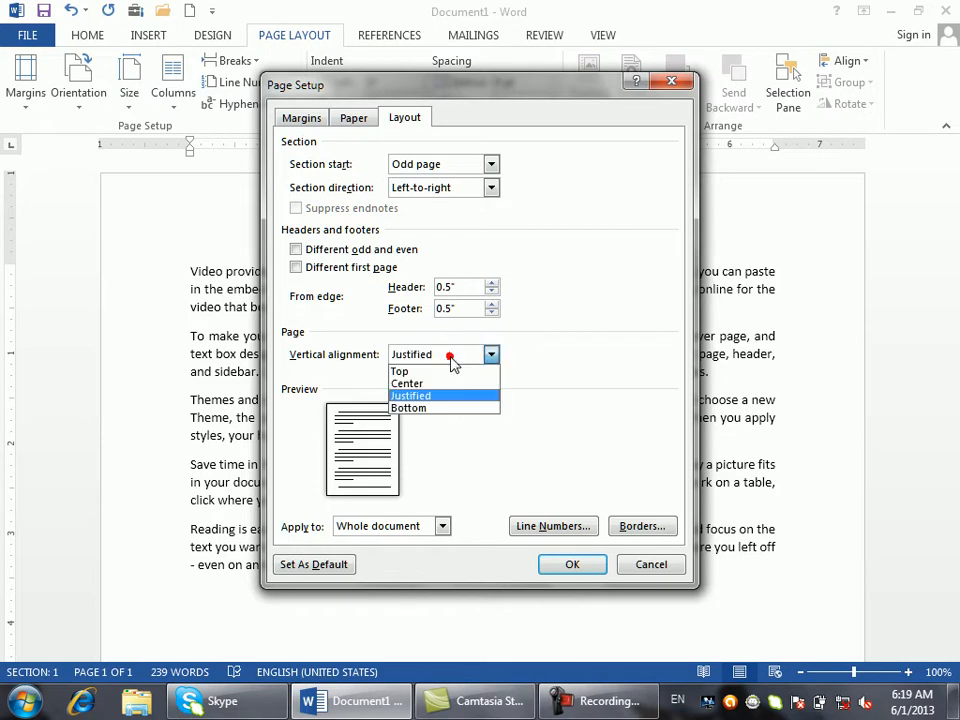
pyautogui.click(390, 165)
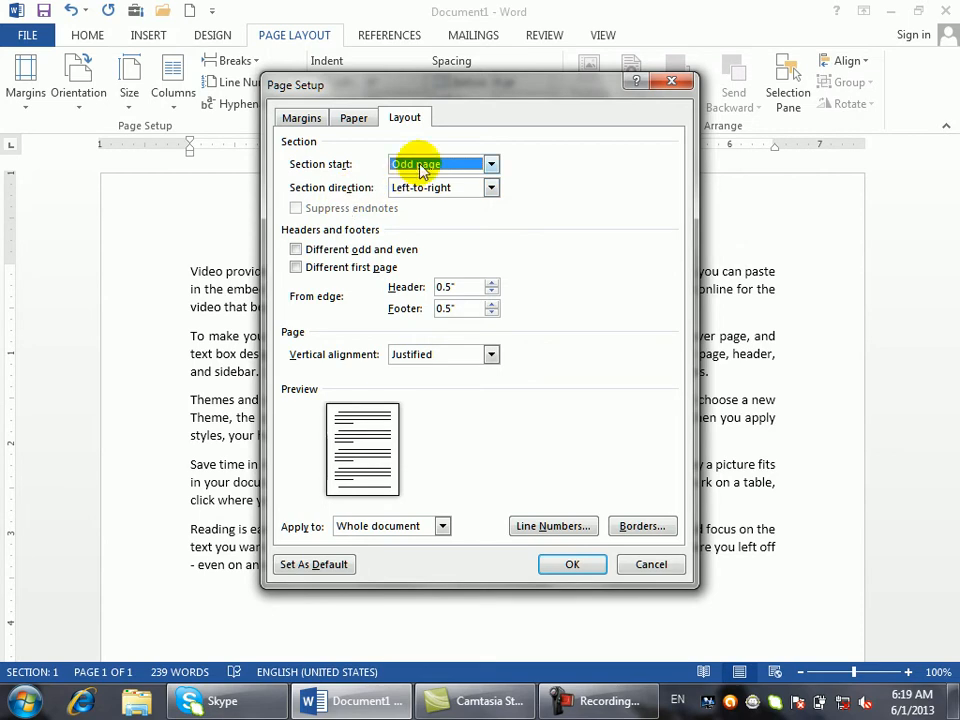
pyautogui.click(672, 567)
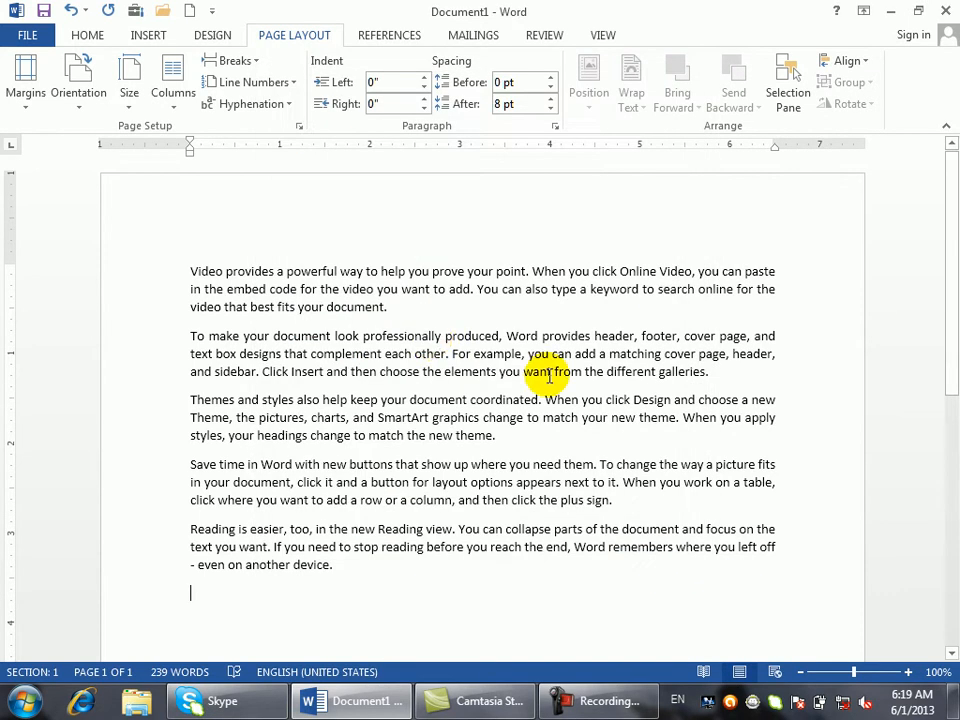
# - Insert a continuous section break after the first paragraph
pyautogui.click(458, 307)
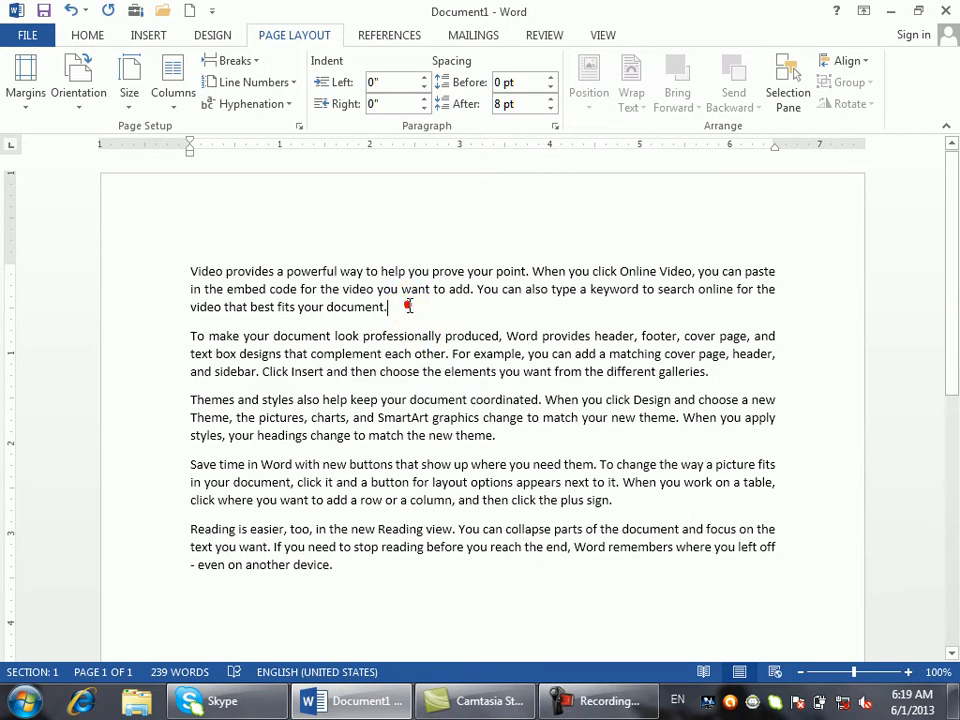
pyautogui.click(245, 62)
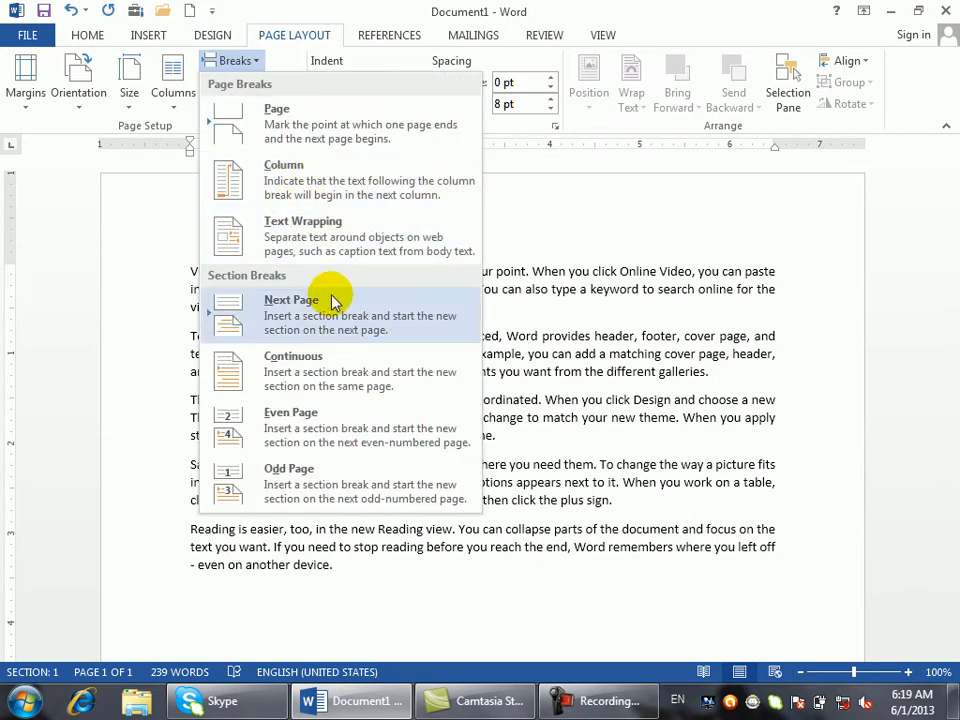
pyautogui.click(313, 355)
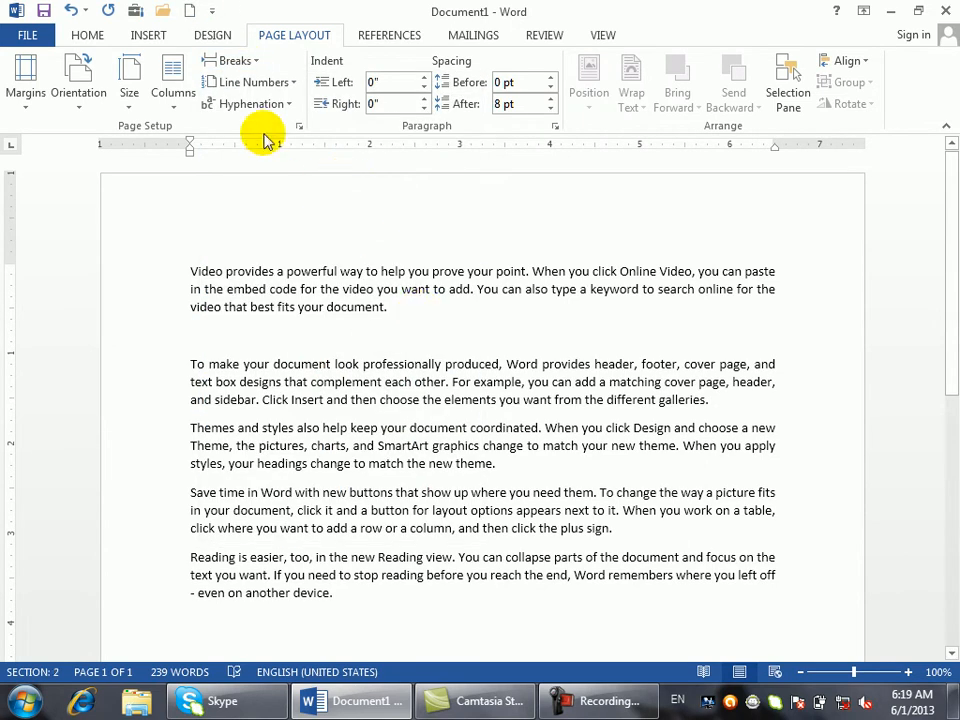
# - Add footnote 1 at the end of the first paragraph with placeholder text 'eqw'
pyautogui.click(367, 33)
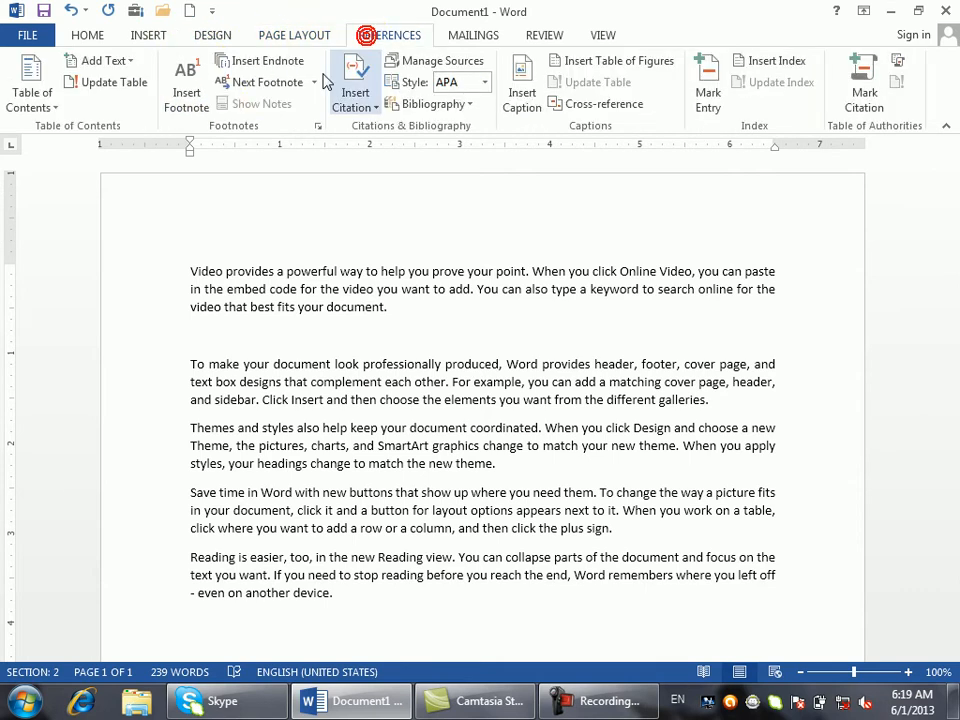
pyautogui.click(200, 99)
pyautogui.write('eqwewqewqe')
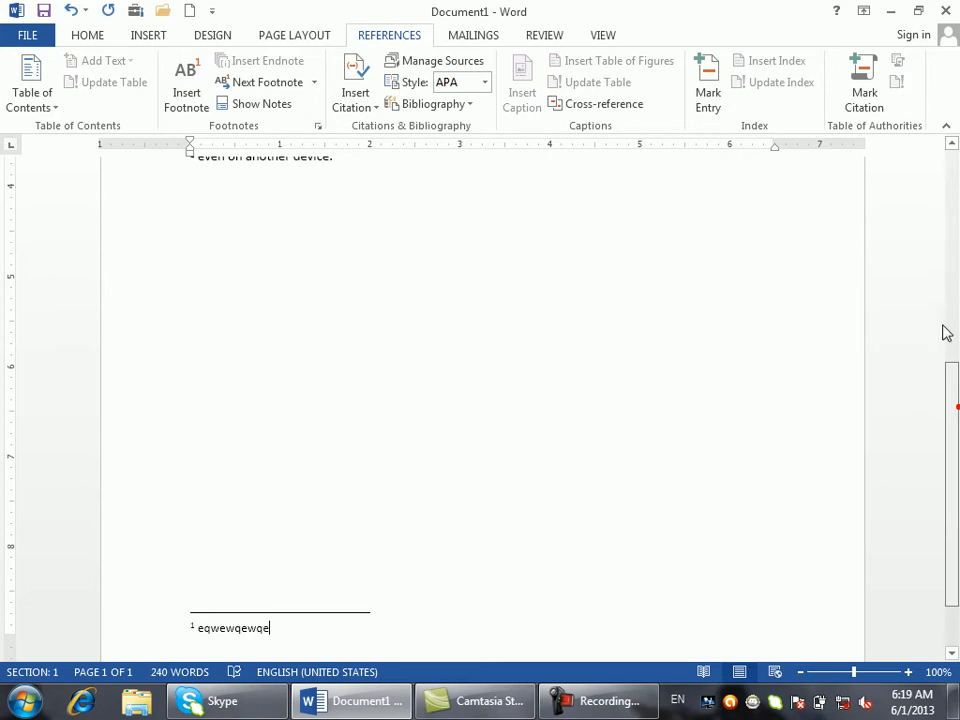
pyautogui.moveTo(950, 396); pyautogui.dragTo(952, 115)
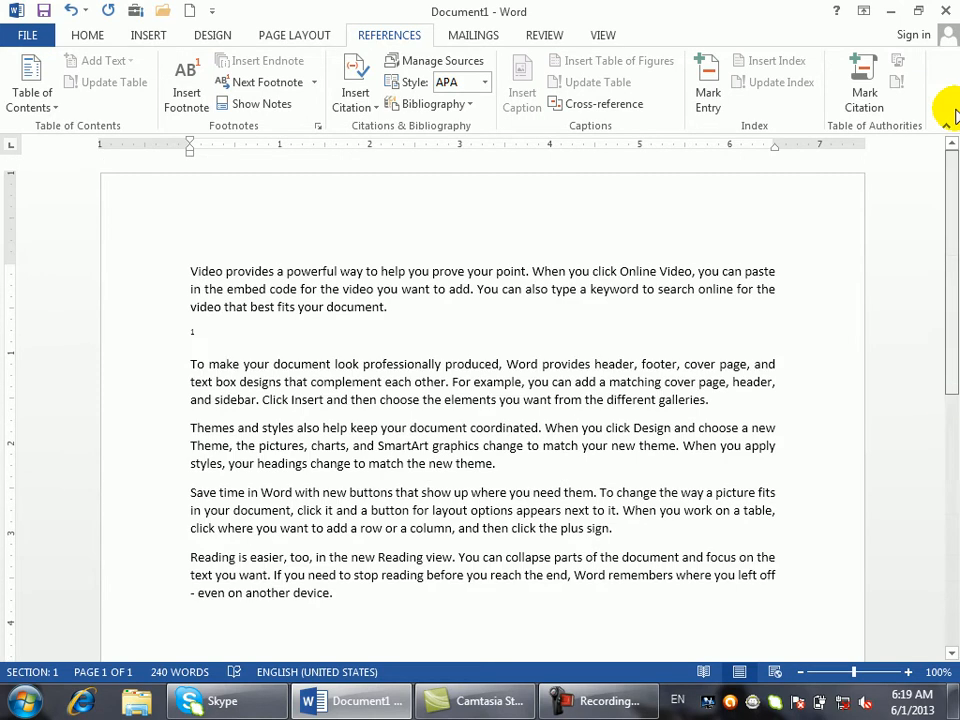
pyautogui.click(428, 300)
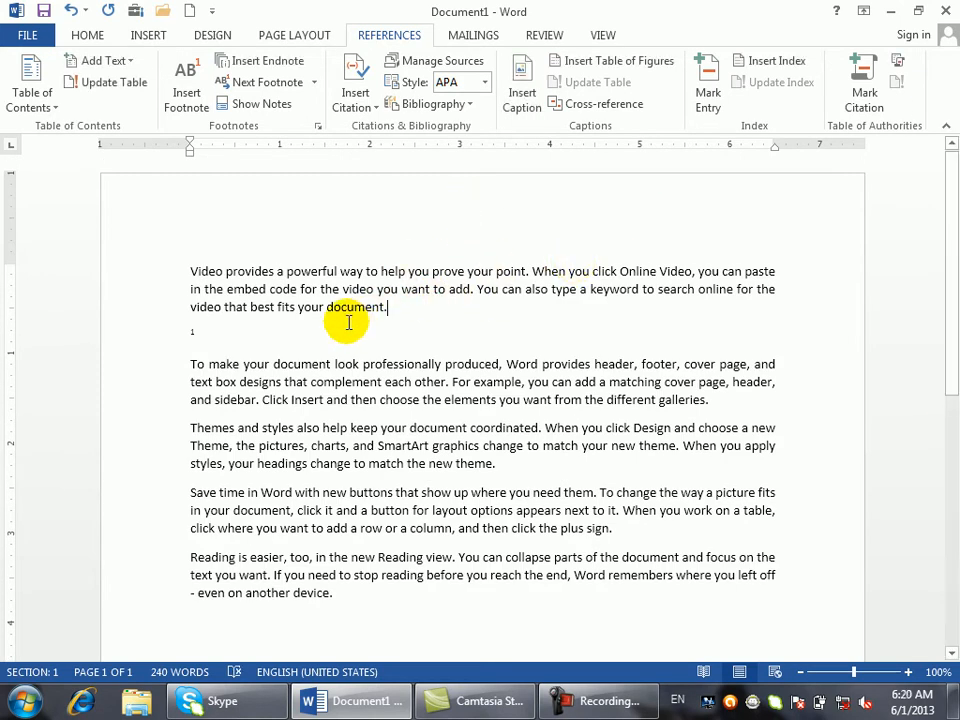
pyautogui.click(319, 321)
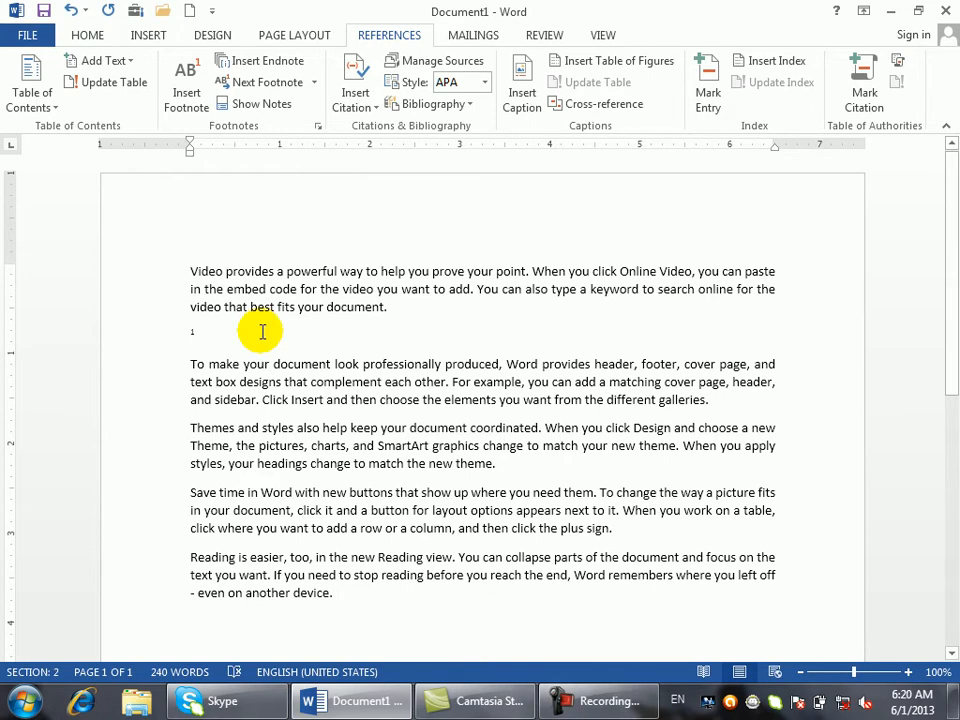
pyautogui.moveTo(388, 307); pyautogui.dragTo(405, 298)
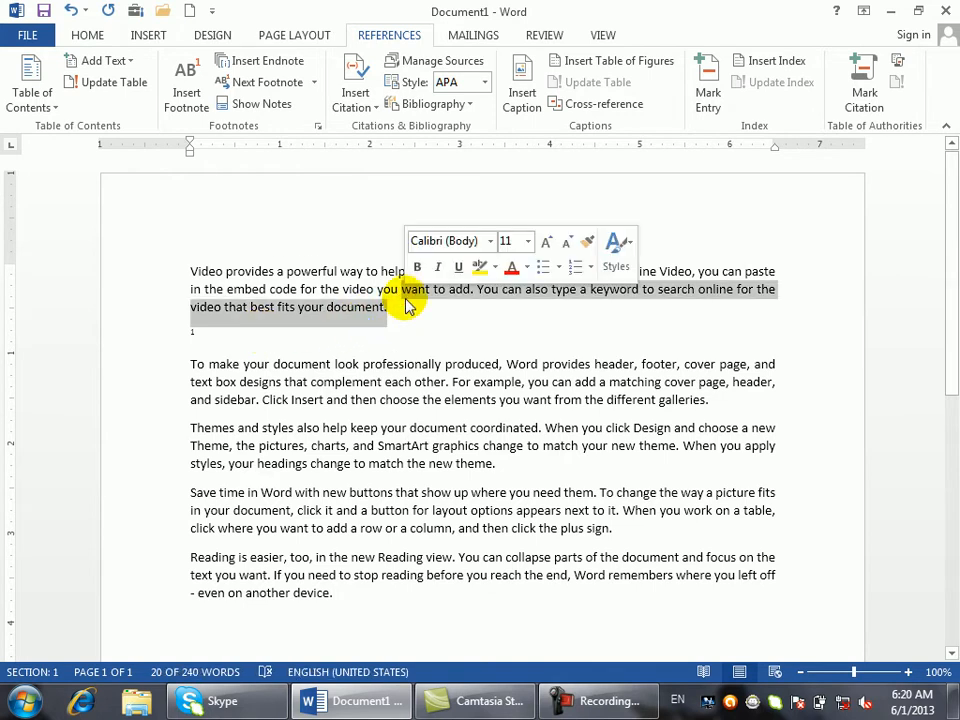
pyautogui.tripleClick(390, 330)
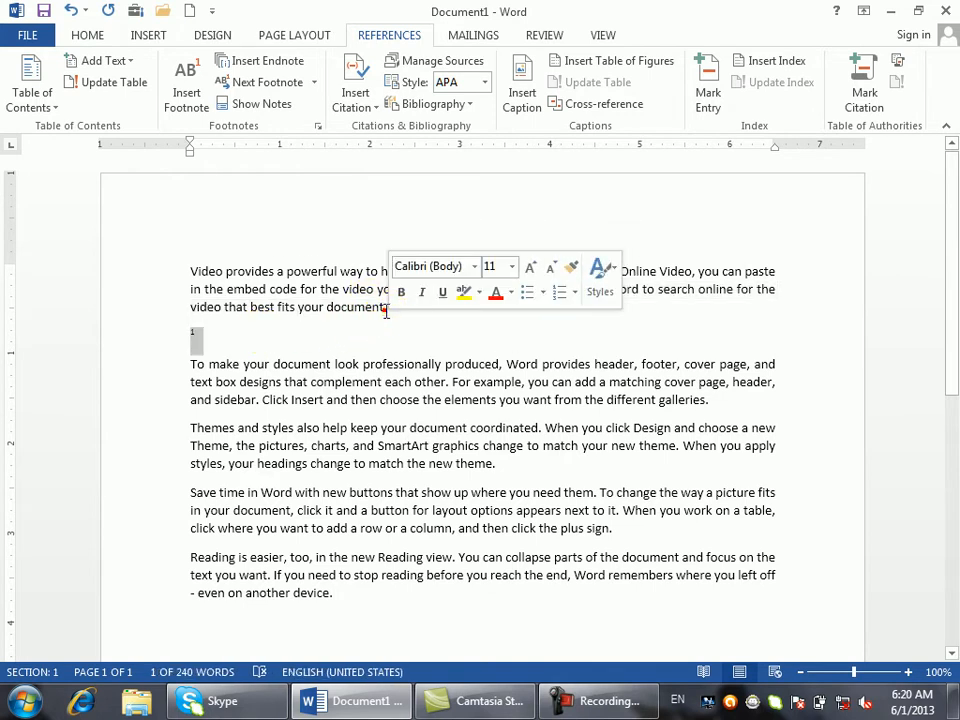
pyautogui.click(386, 309)
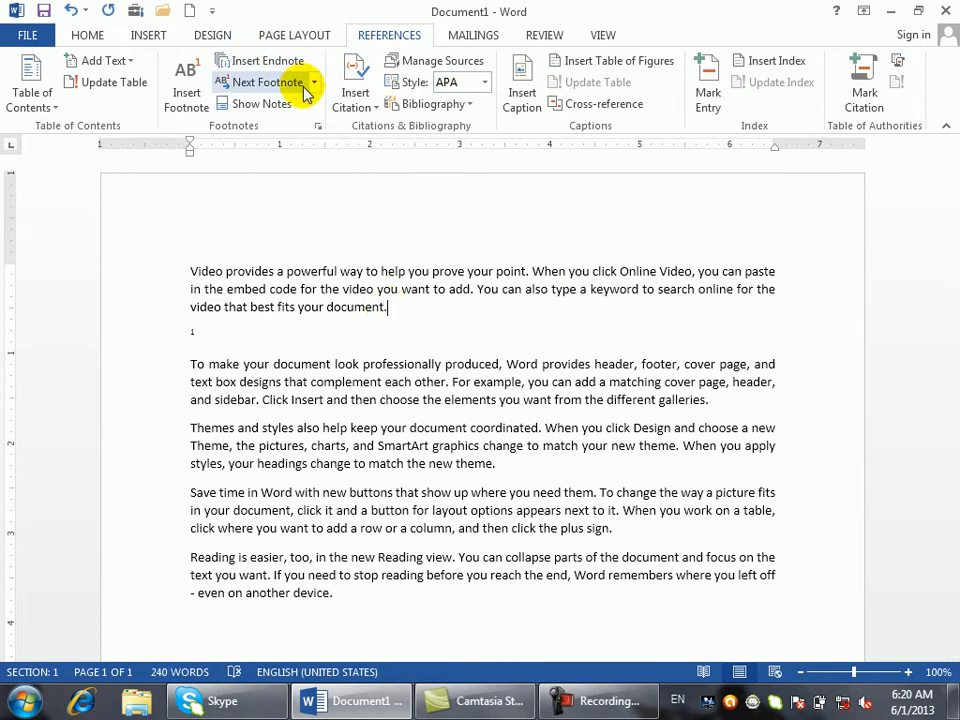
# - Insert endnote i, placed at end of section, with placeholder text 'asadasidhajsdh jA'
pyautogui.click(317, 127)
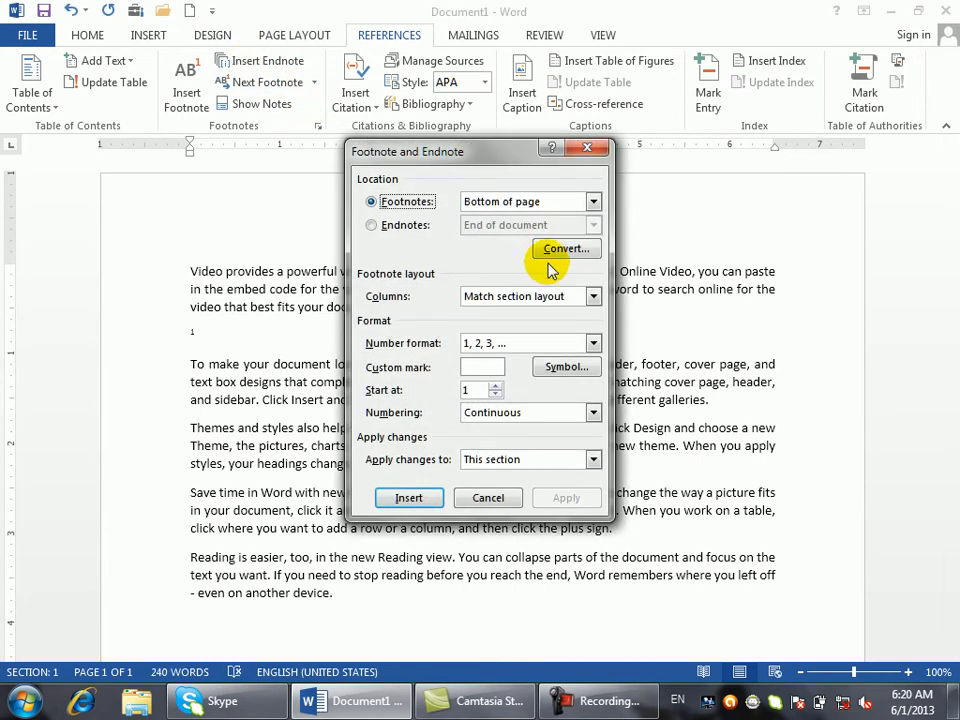
pyautogui.click(409, 225)
pyautogui.click(520, 225)
pyautogui.click(500, 240)
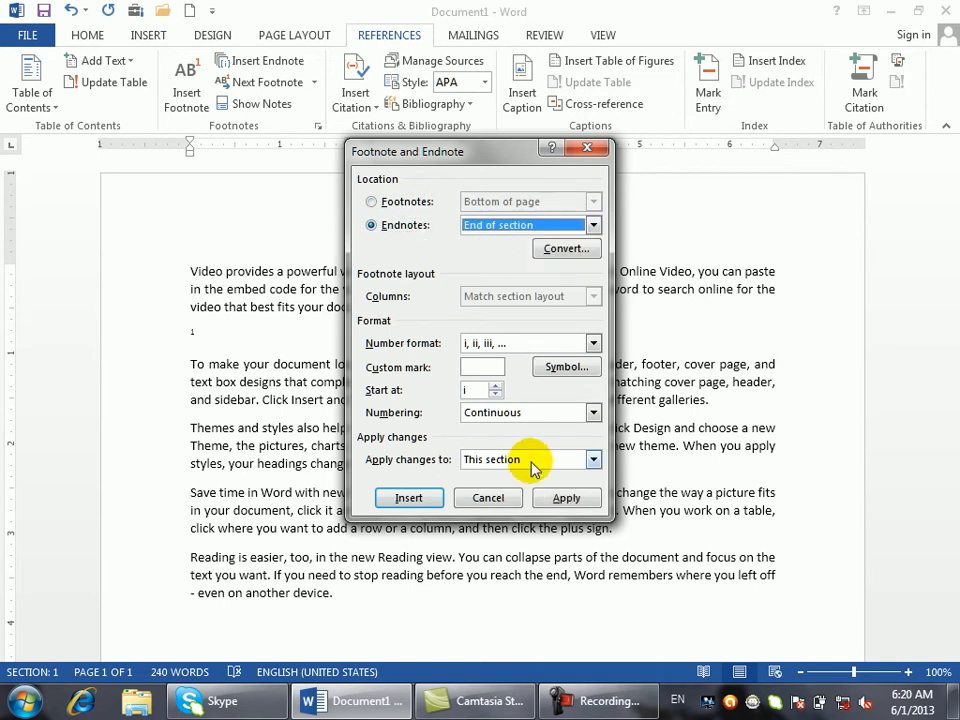
pyautogui.click(405, 498)
pyautogui.write('asadasi')
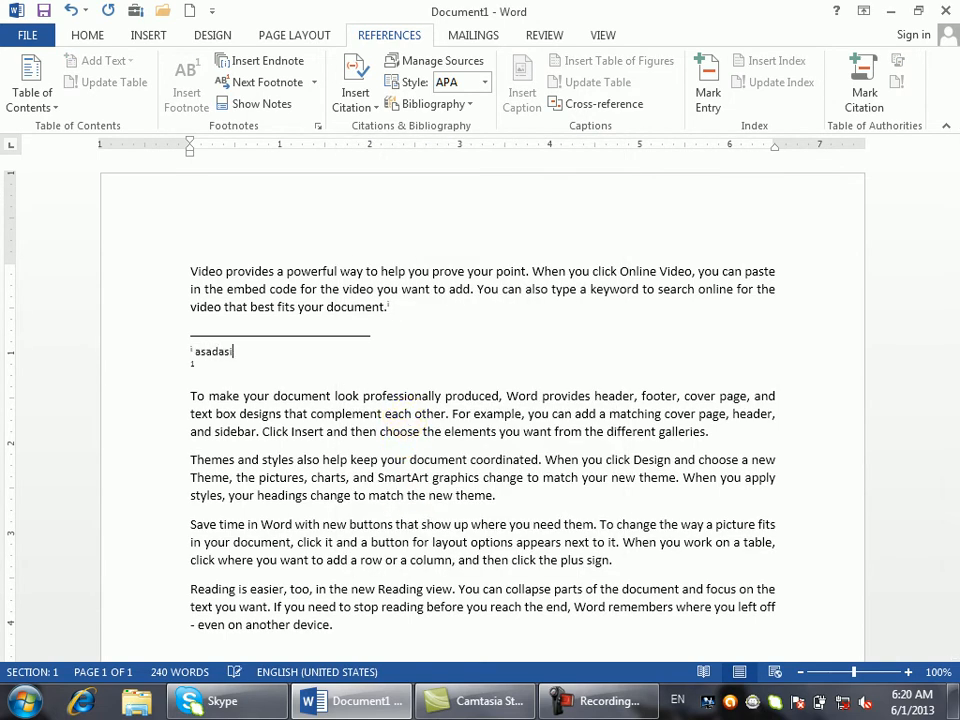
pyautogui.write('dhajsdh jA')
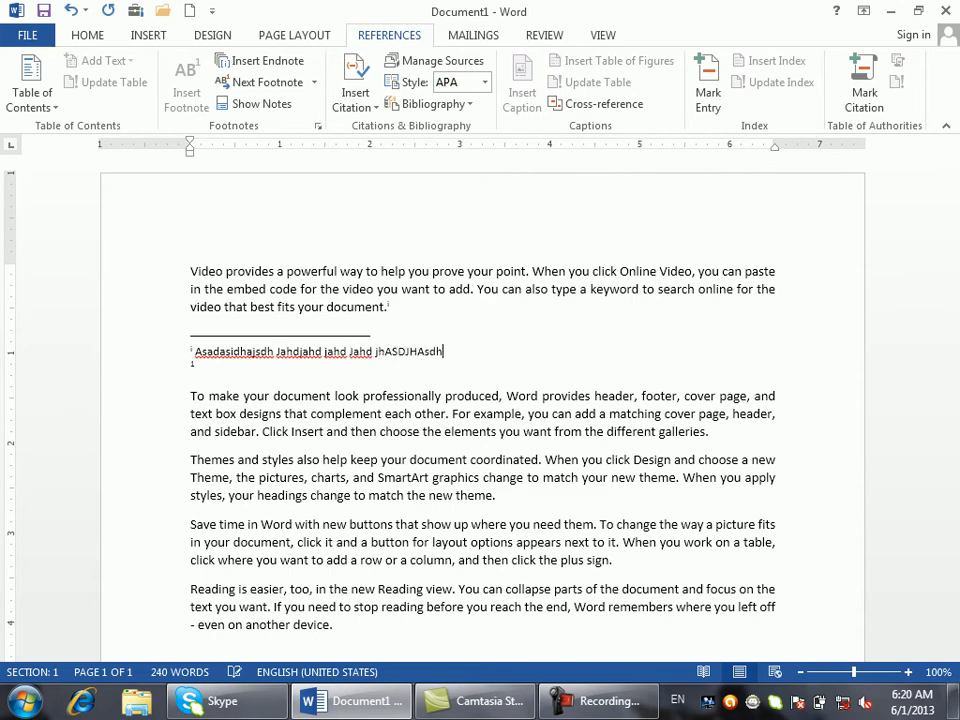
# - Reopen the footnote and endnote settings and close them unchanged
pyautogui.click(318, 126)
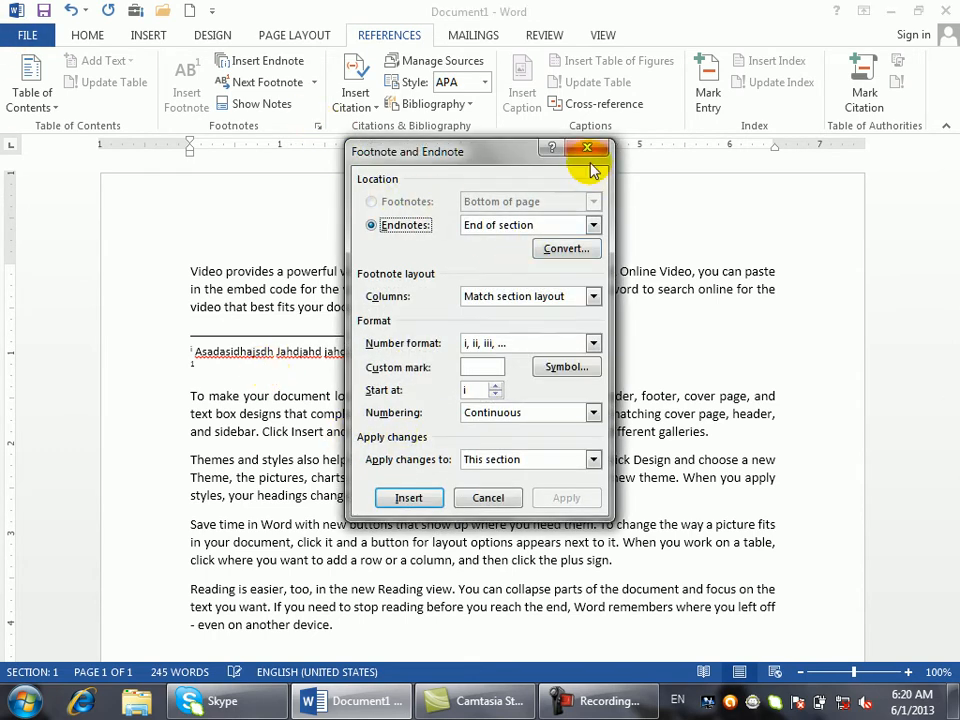
pyautogui.click(588, 148)
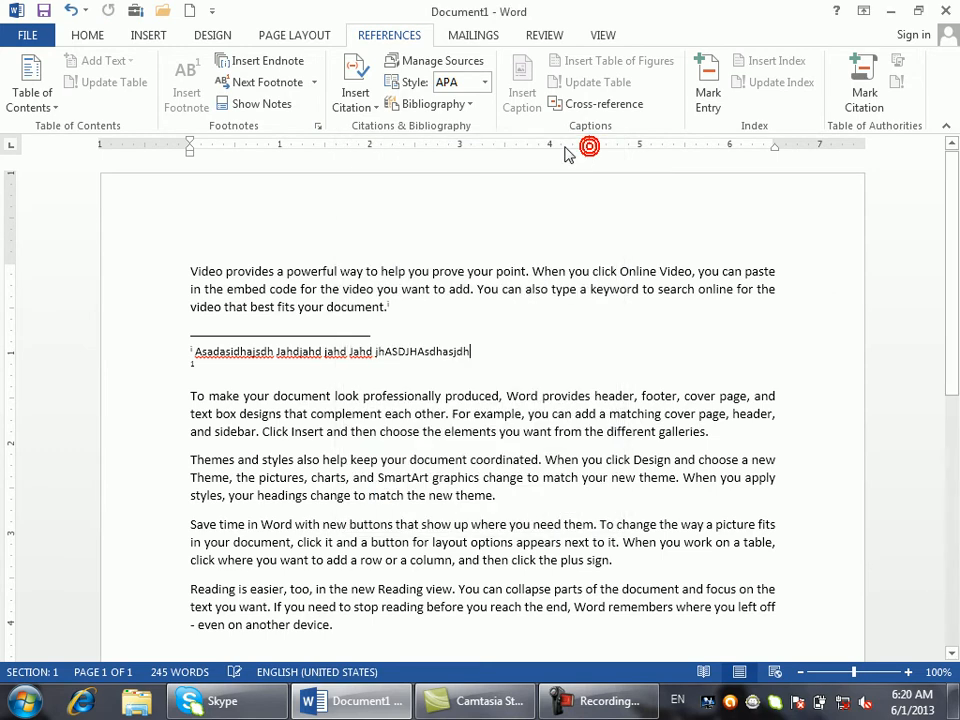
pyautogui.click(212, 34)
pyautogui.click(281, 37)
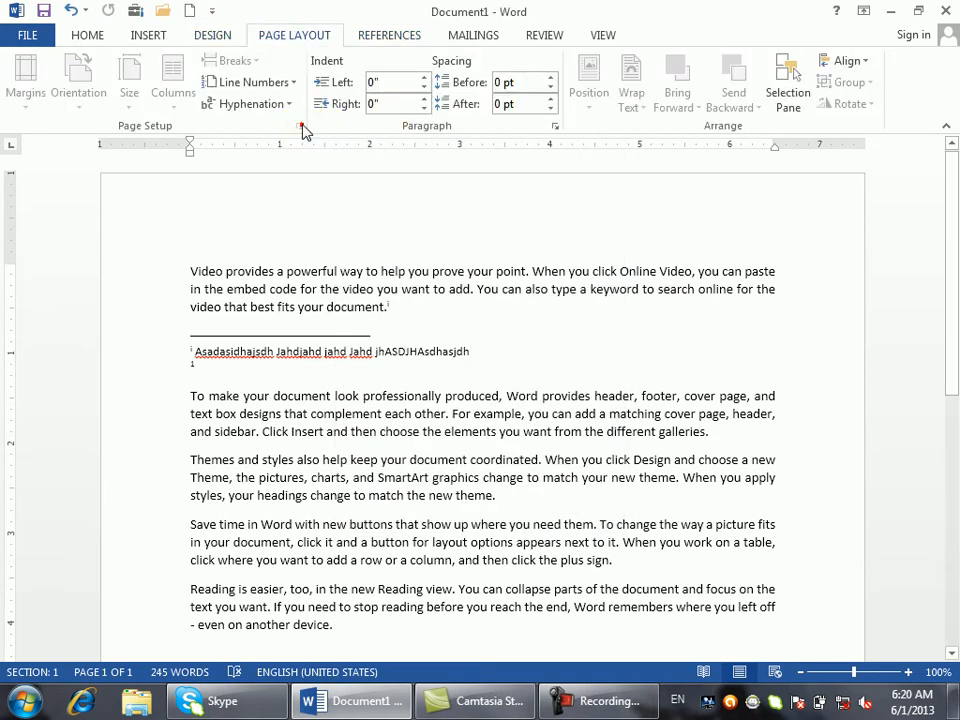
# - Enable Suppress endnotes for the first section, then scroll down to check where the endnote moved
pyautogui.click(389, 308)
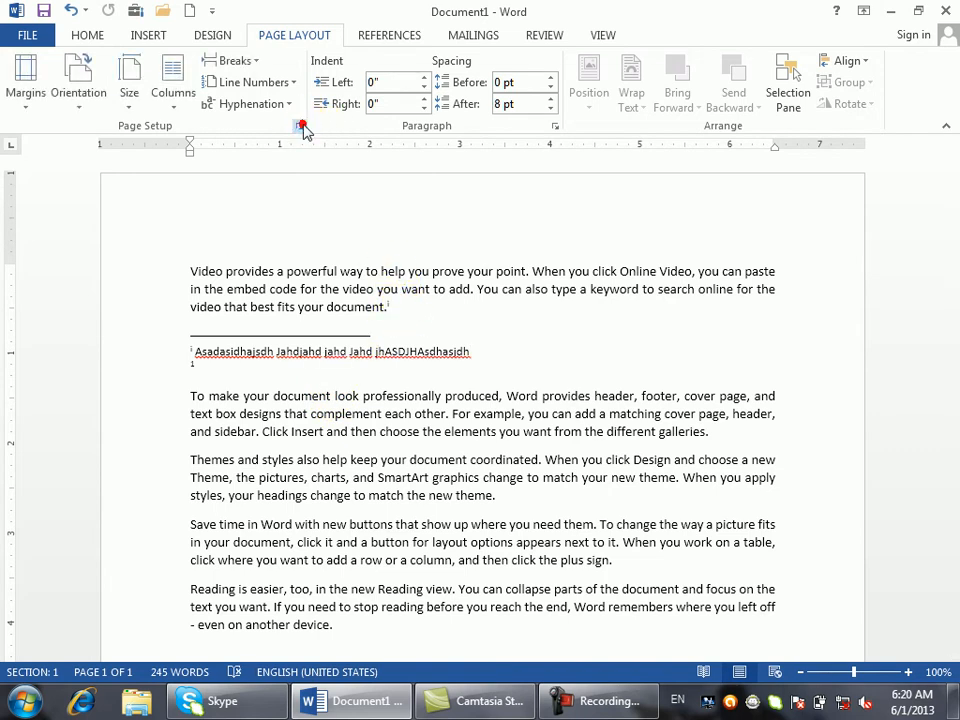
pyautogui.click(298, 126)
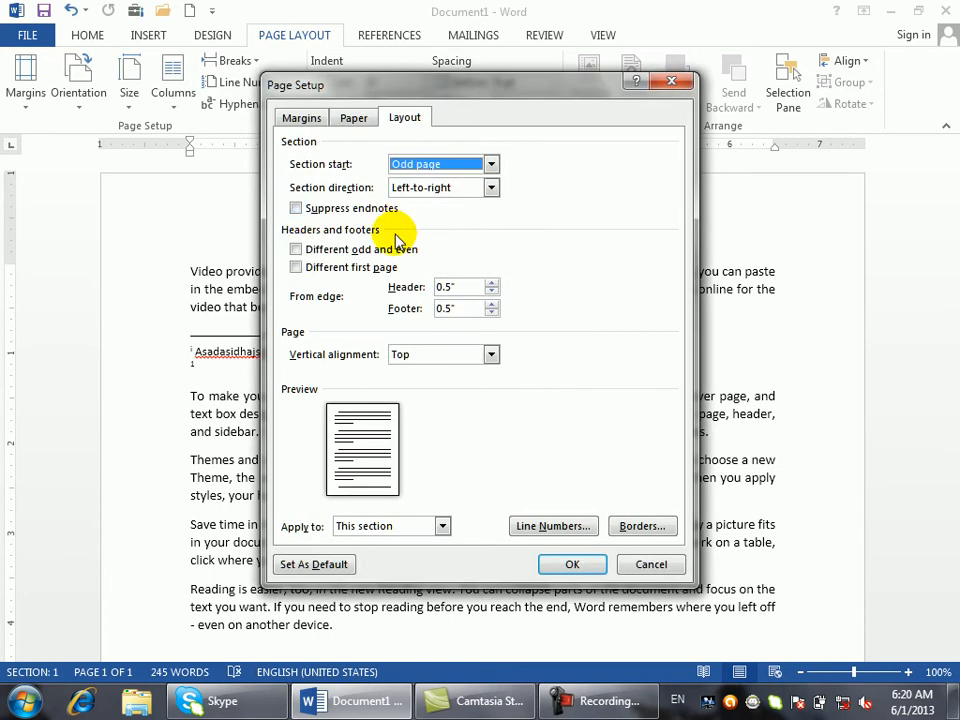
pyautogui.click(297, 208)
pyautogui.click(576, 566)
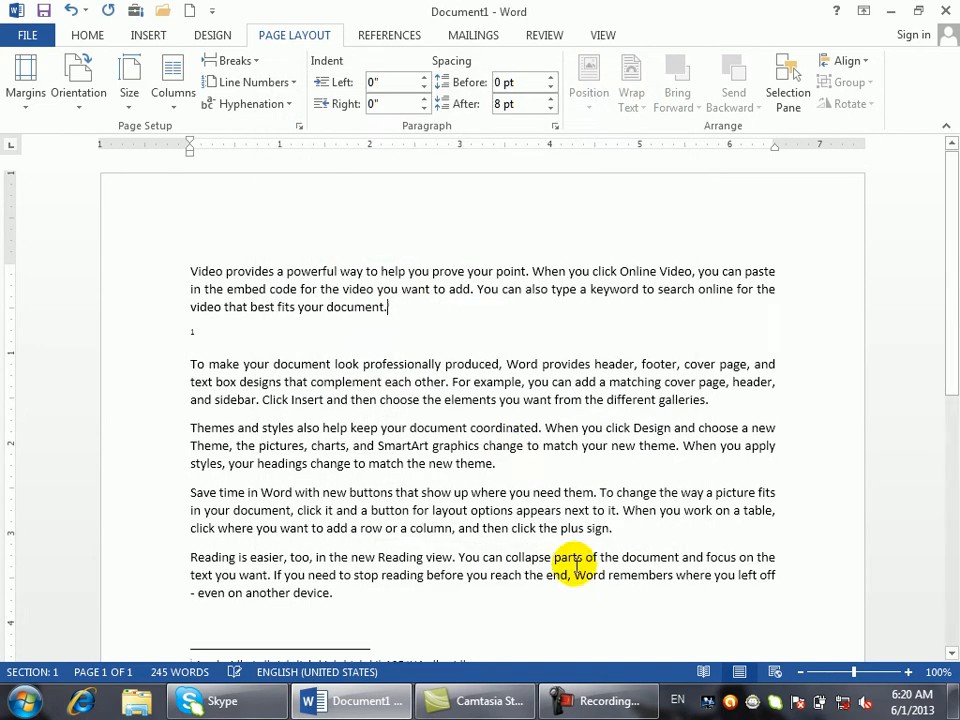
pyautogui.moveTo(951, 206)
pyautogui.mouseDown()
pyautogui.moveTo(945, 418)
pyautogui.moveTo(942, 197)
pyautogui.mouseUp()
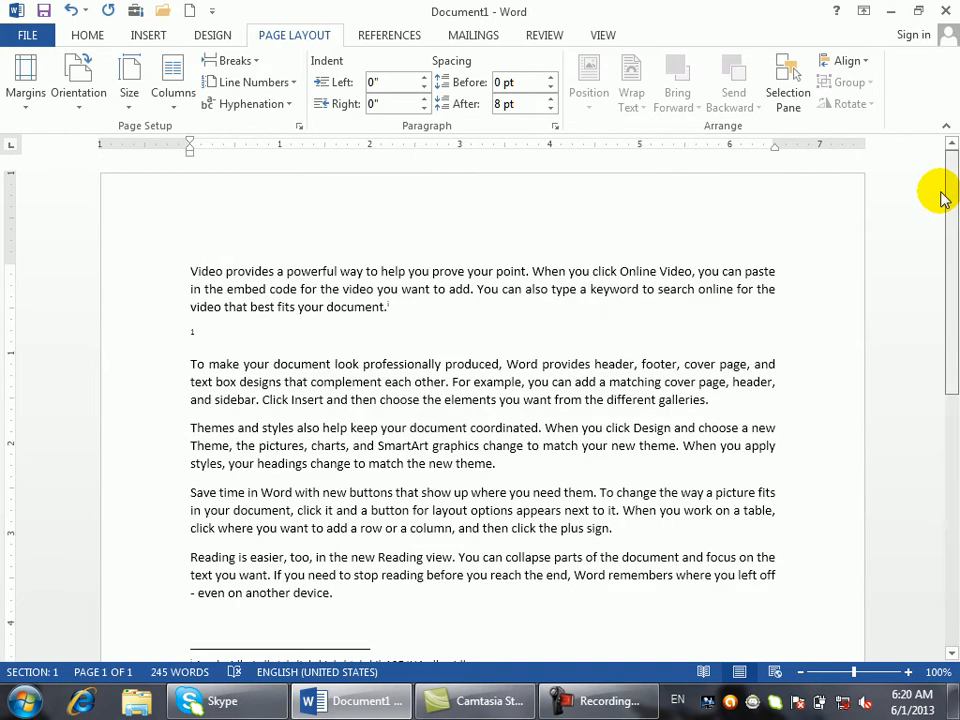
pyautogui.moveTo(942, 197); pyautogui.dragTo(942, 192)
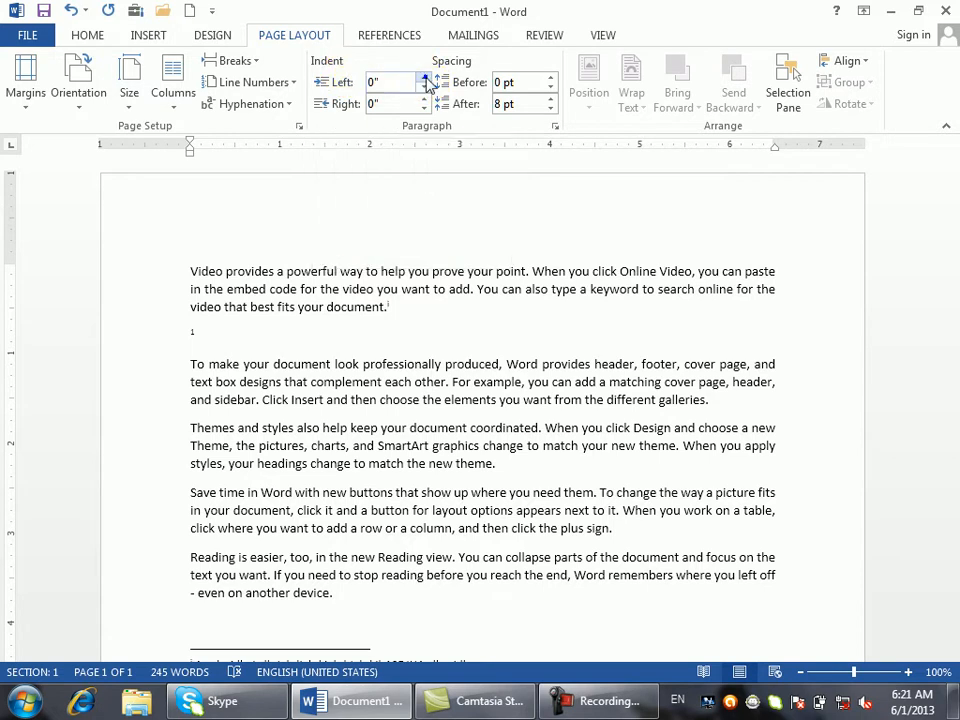
# - Trial-indent the first paragraph to -0.2" left and 0.9" right
pyautogui.rightClick(424, 86)
pyautogui.click(424, 87)
pyautogui.click(424, 87)
pyautogui.click(425, 100)
pyautogui.click(425, 101)
pyautogui.click(425, 101)
pyautogui.click(425, 101)
pyautogui.click(425, 101)
pyautogui.click(425, 101)
pyautogui.click(425, 101)
pyautogui.click(425, 101)
pyautogui.click(425, 101)
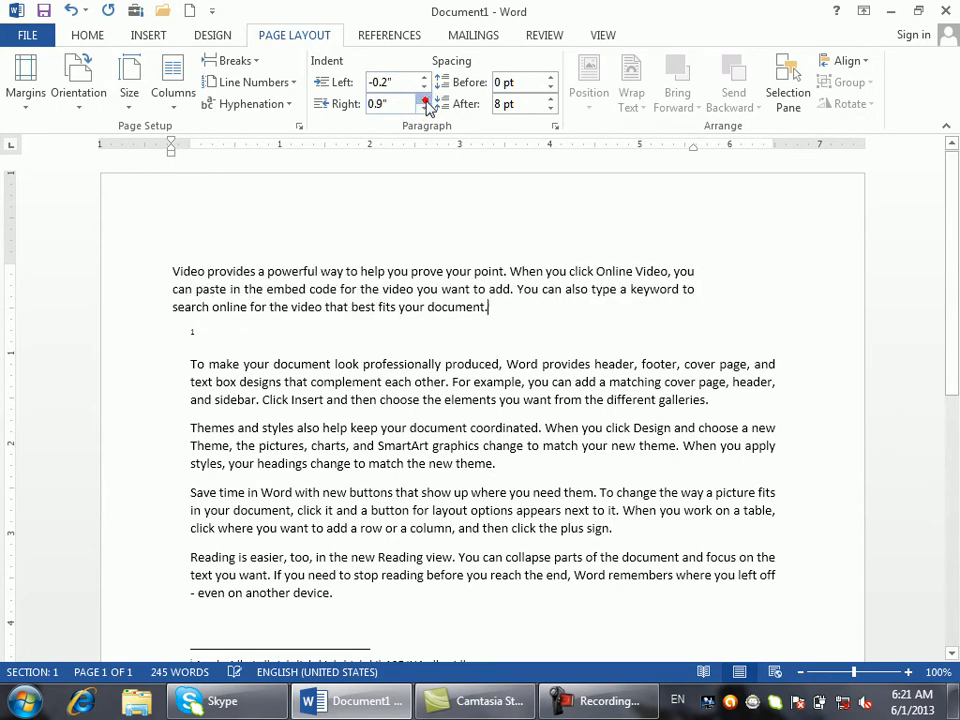
# - Select the whole document and set indents to 0.5" left and 1.7" right
pyautogui.hotkey('ctrl', 'a')
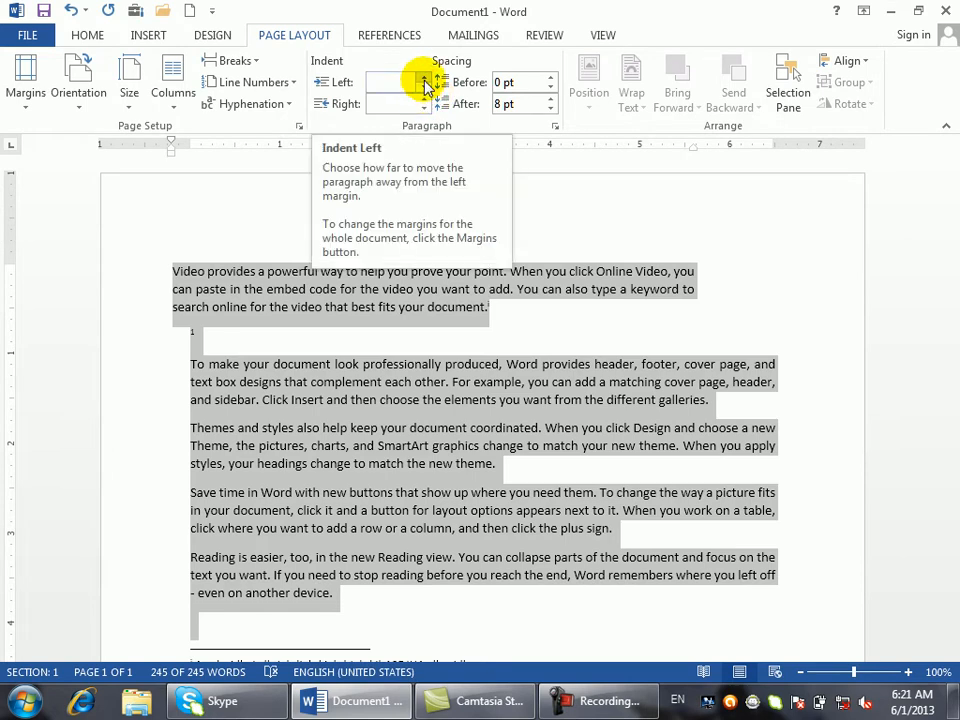
pyautogui.click(425, 80)
pyautogui.click(425, 80)
pyautogui.click(425, 80)
pyautogui.click(425, 80)
pyautogui.click(425, 80)
pyautogui.click(425, 80)
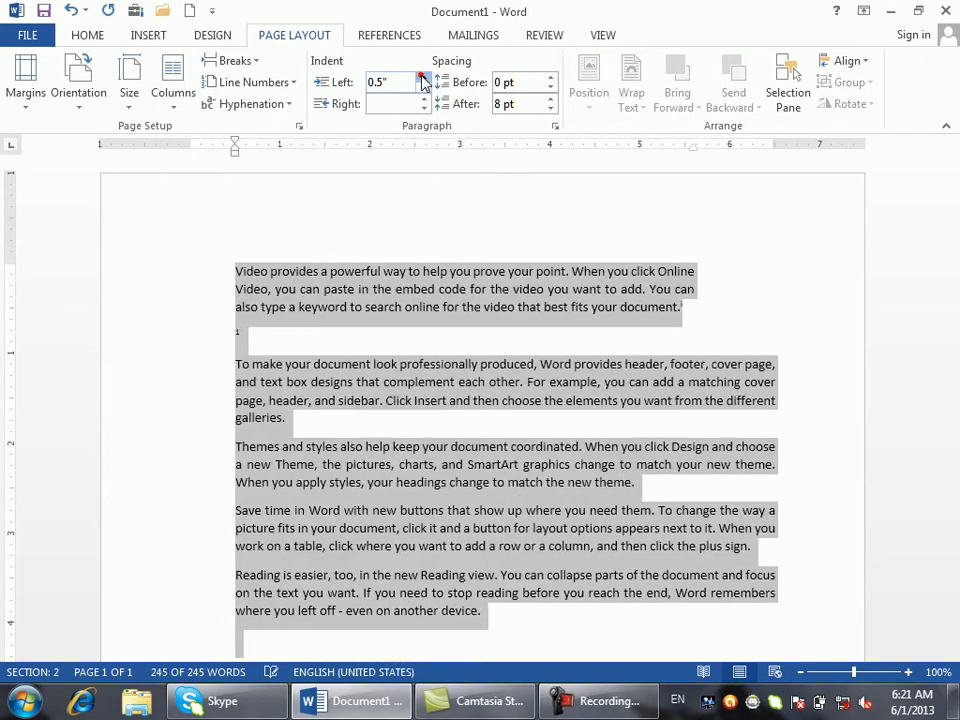
pyautogui.click(424, 101)
pyautogui.click(424, 101)
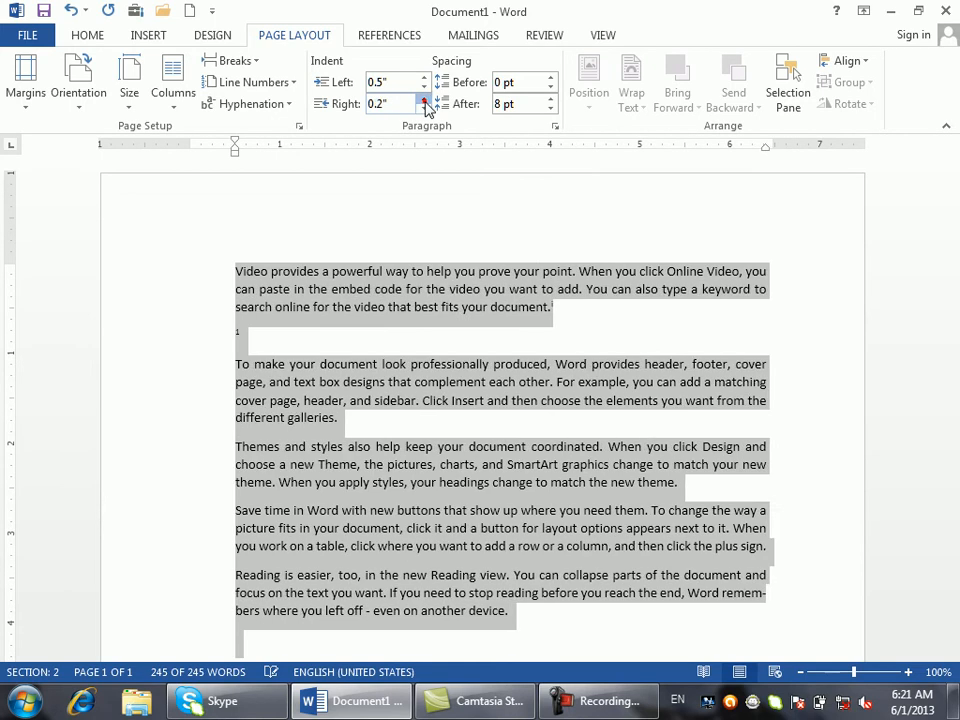
pyautogui.click(424, 101)
pyautogui.click(424, 101)
pyautogui.click(424, 101)
pyautogui.click(424, 101)
pyautogui.click(424, 101)
pyautogui.click(424, 101)
pyautogui.click(424, 101)
pyautogui.click(424, 101)
pyautogui.click(424, 101)
pyautogui.click(424, 101)
pyautogui.click(424, 101)
pyautogui.click(424, 101)
pyautogui.click(424, 101)
pyautogui.click(424, 101)
pyautogui.click(424, 101)
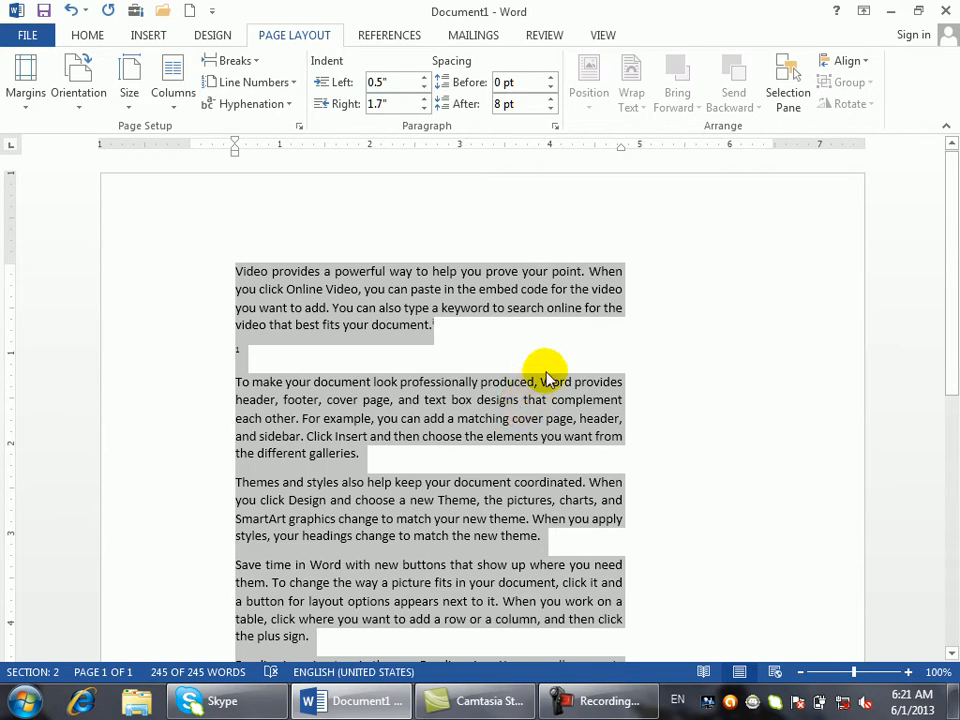
# - Create a new document, generate five paragraphs of sample text, and select them
pyautogui.hotkey('ctrl', 'n')
pyautogui.click(262, 37)
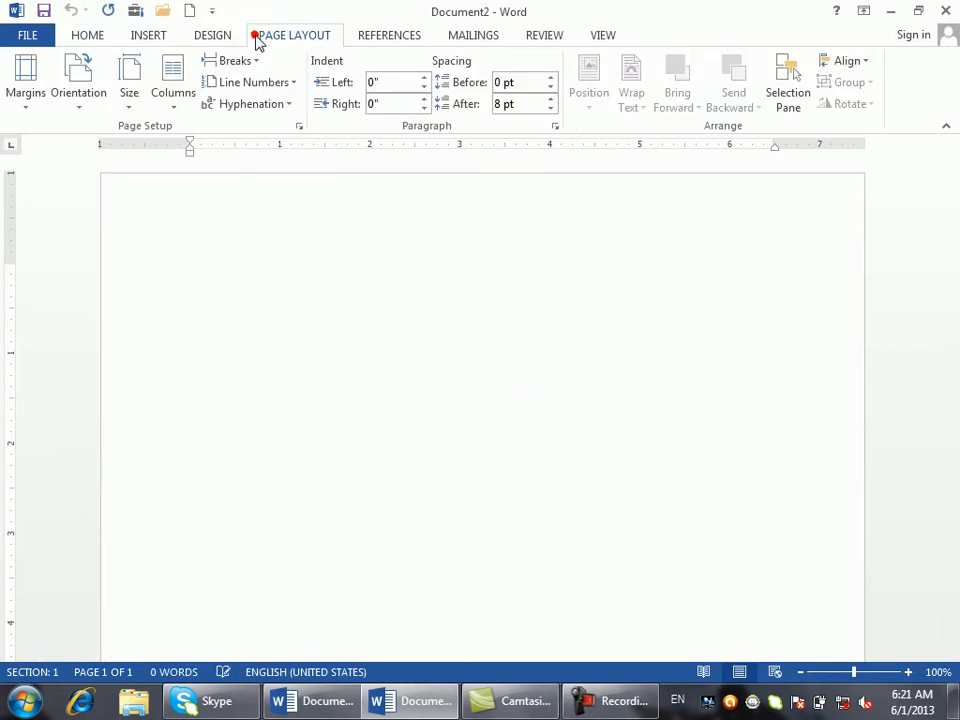
pyautogui.write('=a')
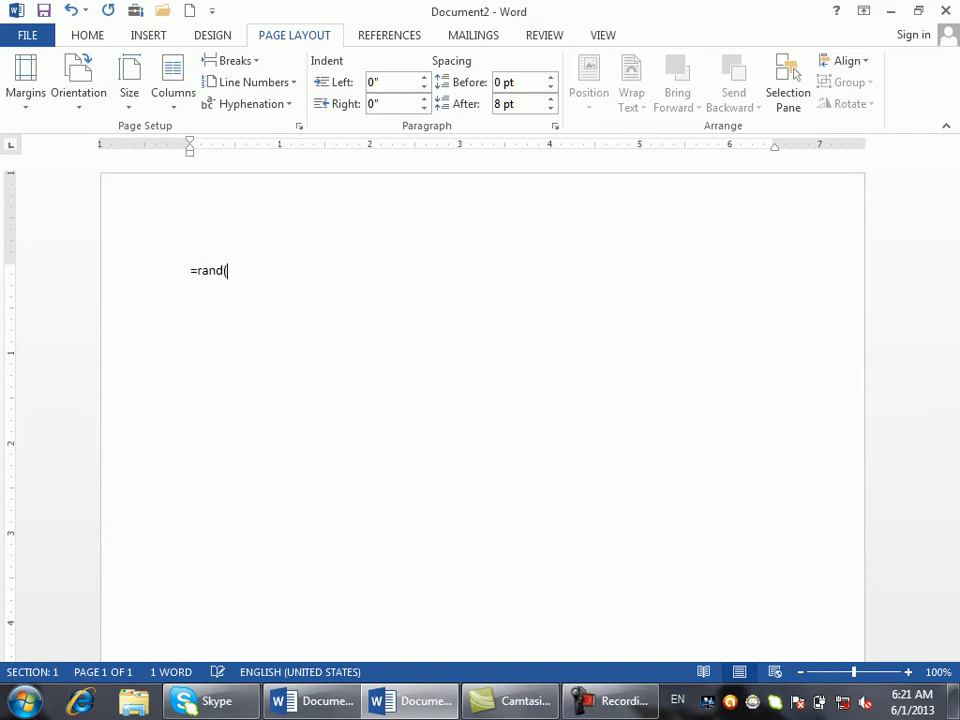
pyautogui.press('Return')
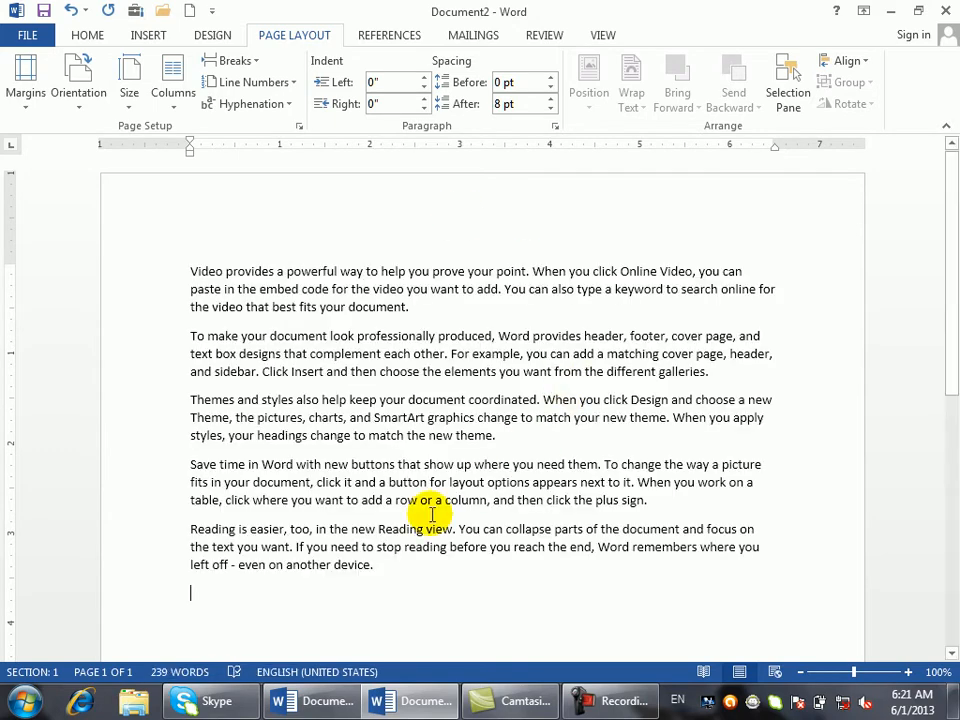
pyautogui.moveTo(378, 566); pyautogui.dragTo(167, 176)
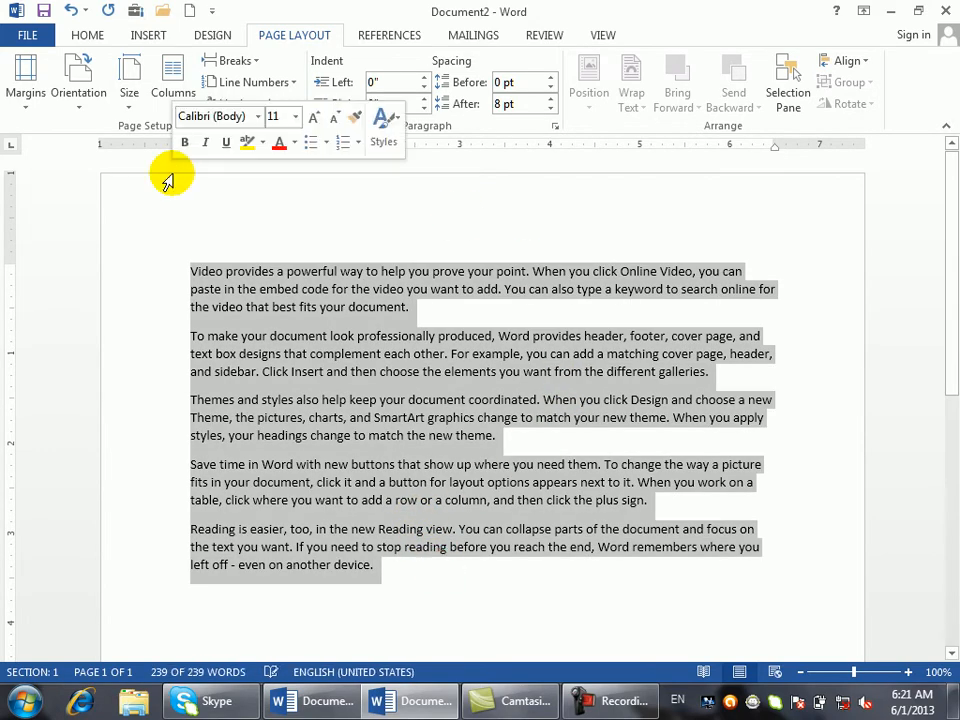
pyautogui.click(383, 273)
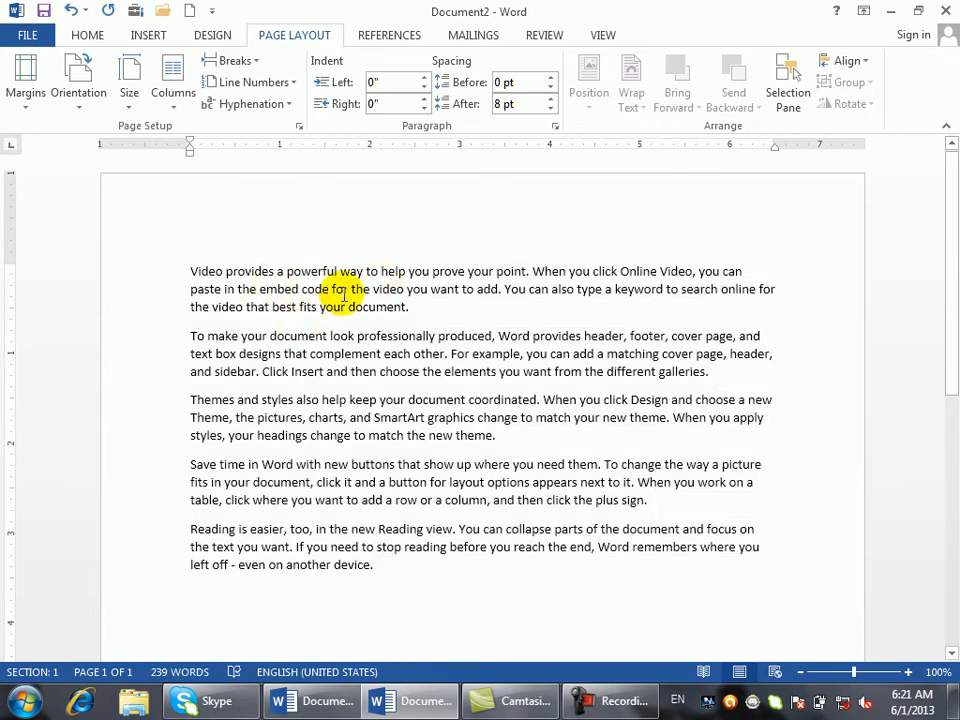
pyautogui.moveTo(422, 606); pyautogui.dragTo(150, 219)
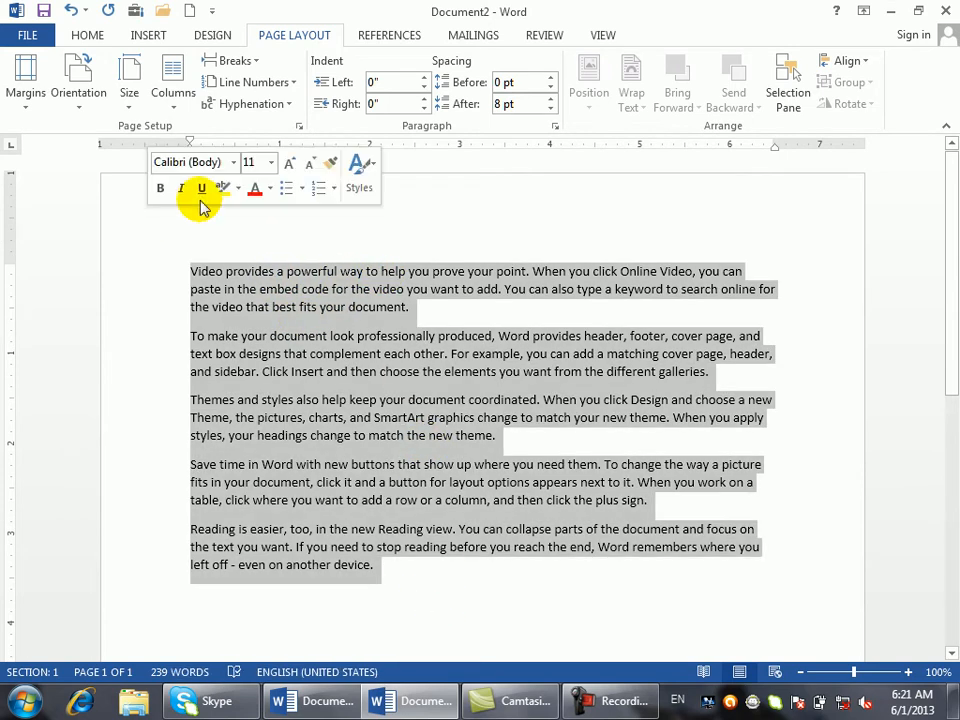
# - Trial left indents from -0.7" up to 0.1", then reset the left indent to 0"
pyautogui.click(424, 87)
pyautogui.click(424, 87)
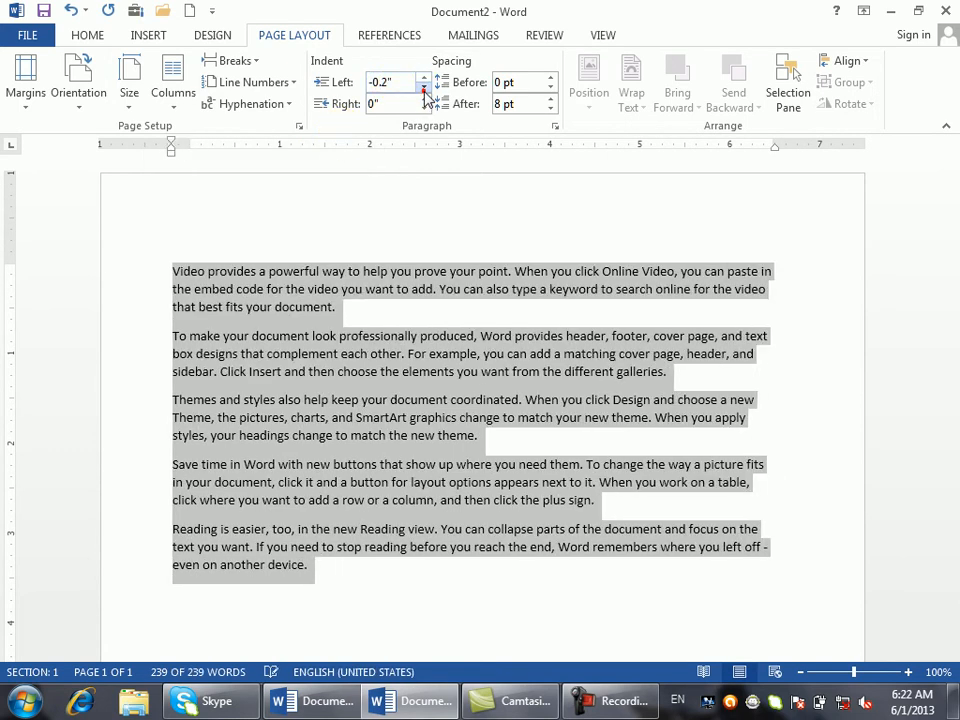
pyautogui.click(424, 87)
pyautogui.click(424, 87)
pyautogui.click(424, 88)
pyautogui.click(424, 88)
pyautogui.click(424, 88)
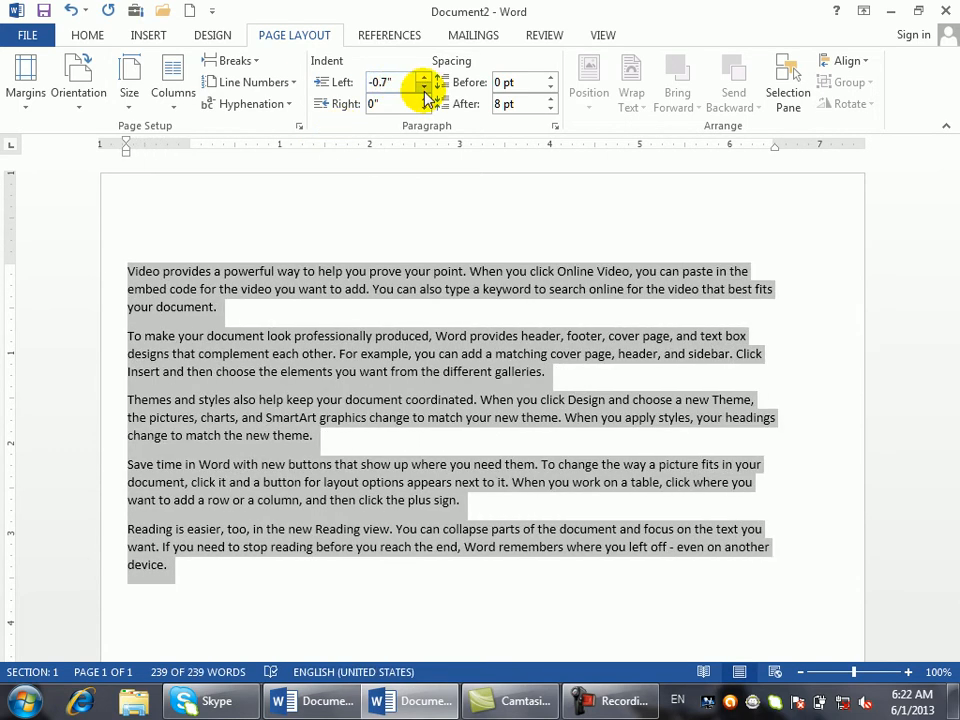
pyautogui.click(424, 77)
pyautogui.click(424, 77)
pyautogui.click(424, 77)
pyautogui.click(424, 77)
pyautogui.click(424, 77)
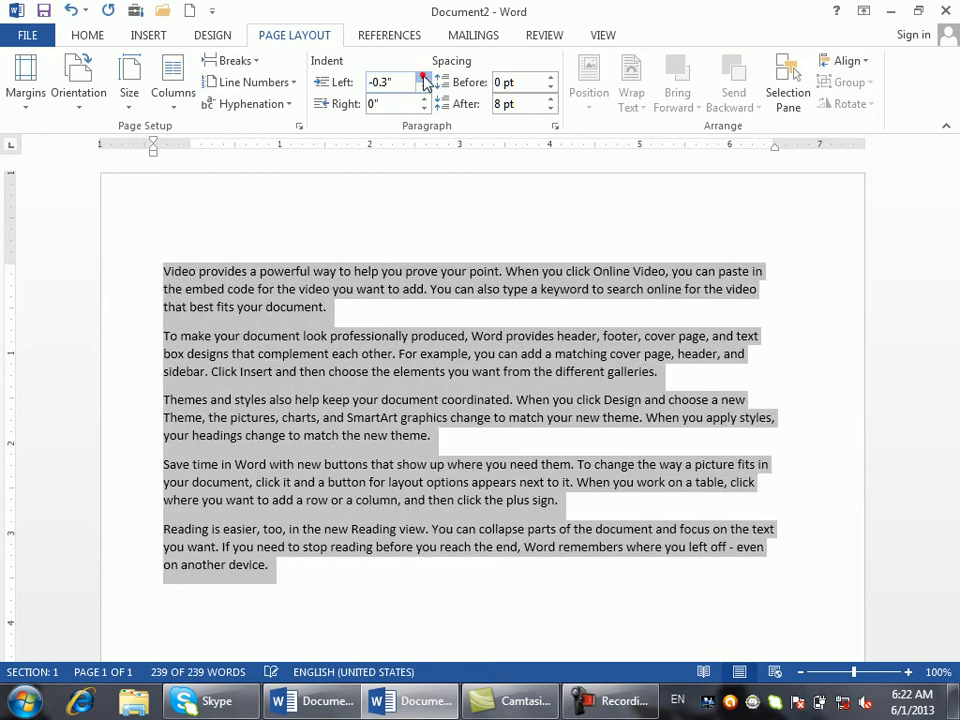
pyautogui.click(424, 77)
pyautogui.click(424, 77)
pyautogui.click(424, 77)
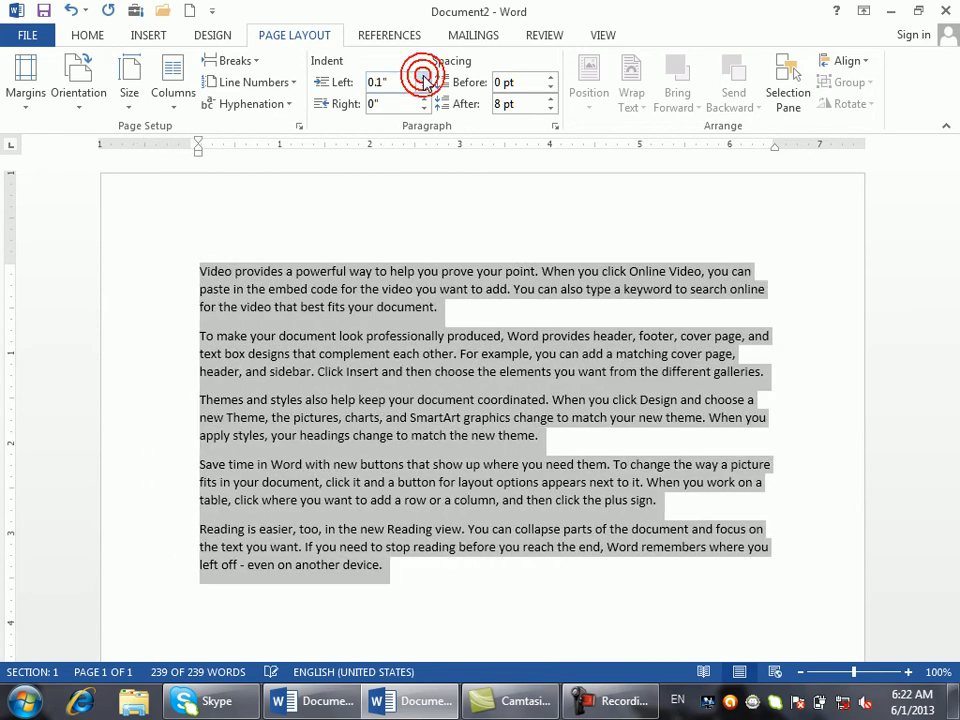
pyautogui.click(424, 88)
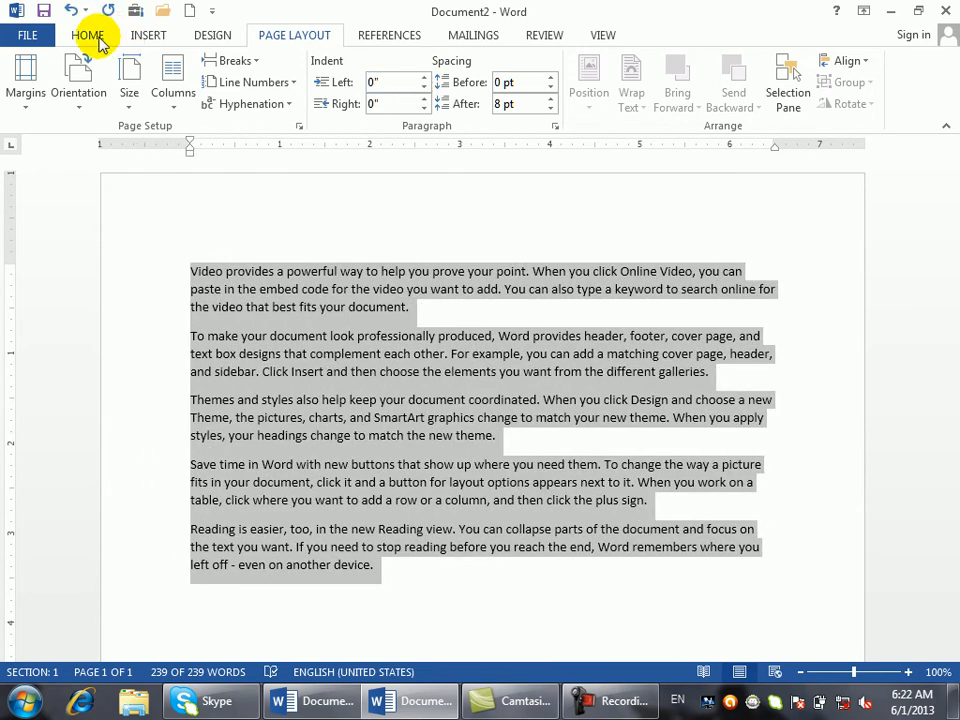
pyautogui.click(97, 36)
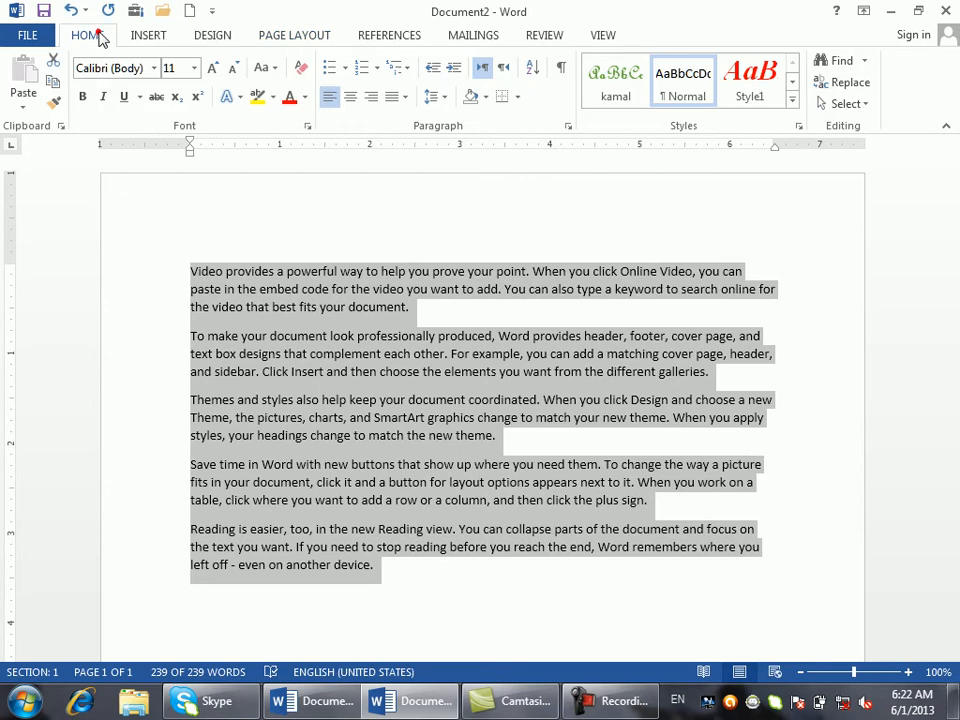
# - Indent paragraphs one step and back, then spin Indent Left to -1.9" and return to 0"
pyautogui.click(451, 70)
pyautogui.click(432, 72)
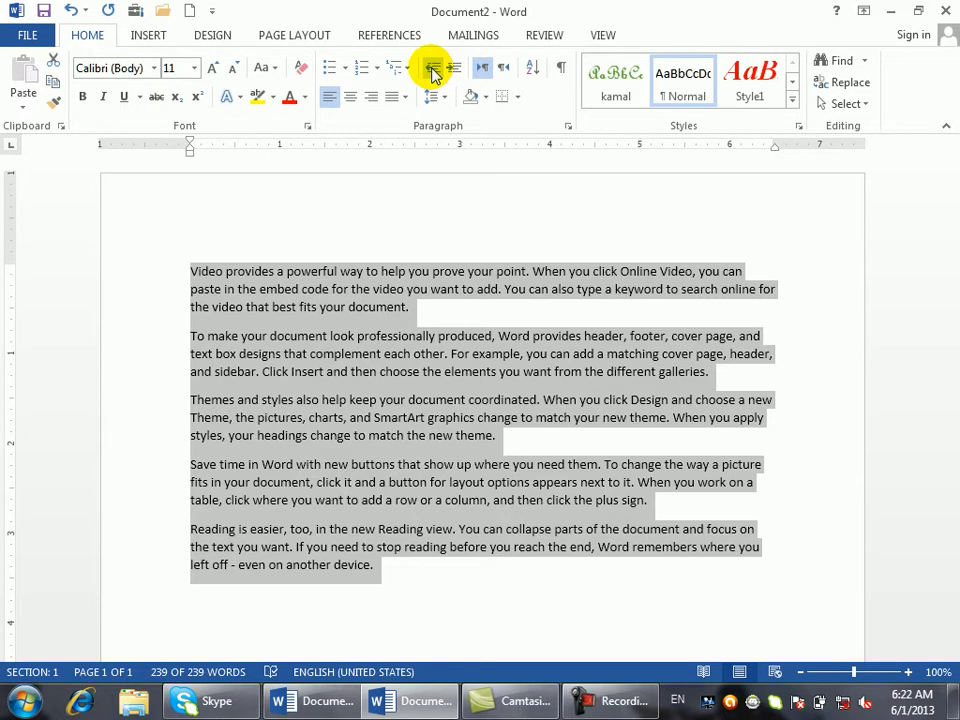
pyautogui.click(313, 36)
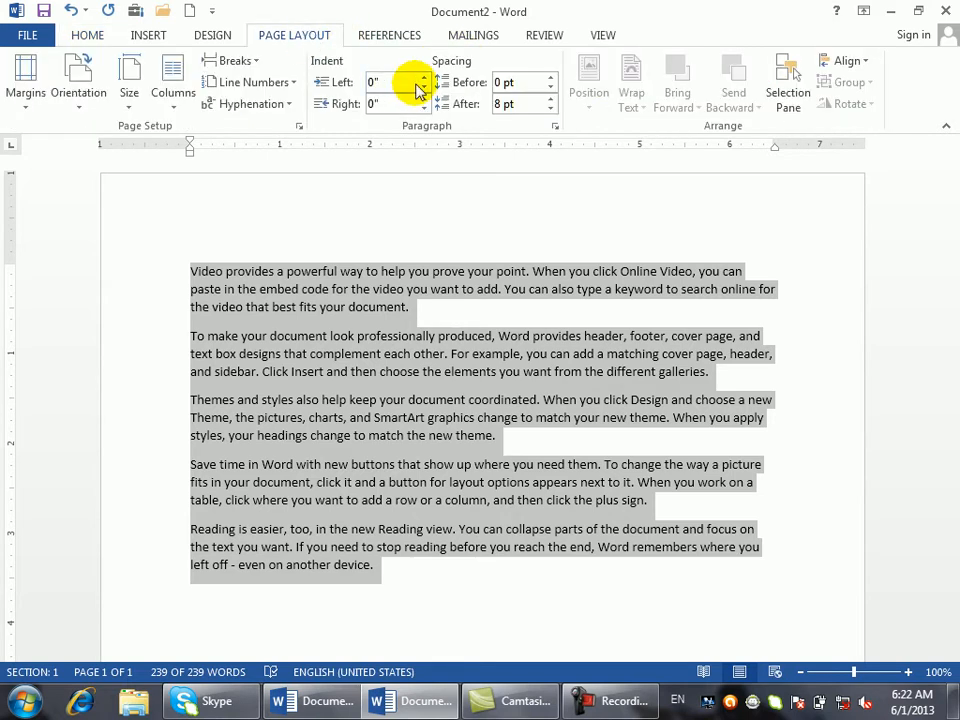
pyautogui.click(424, 88)
pyautogui.click(424, 88)
pyautogui.click(424, 89)
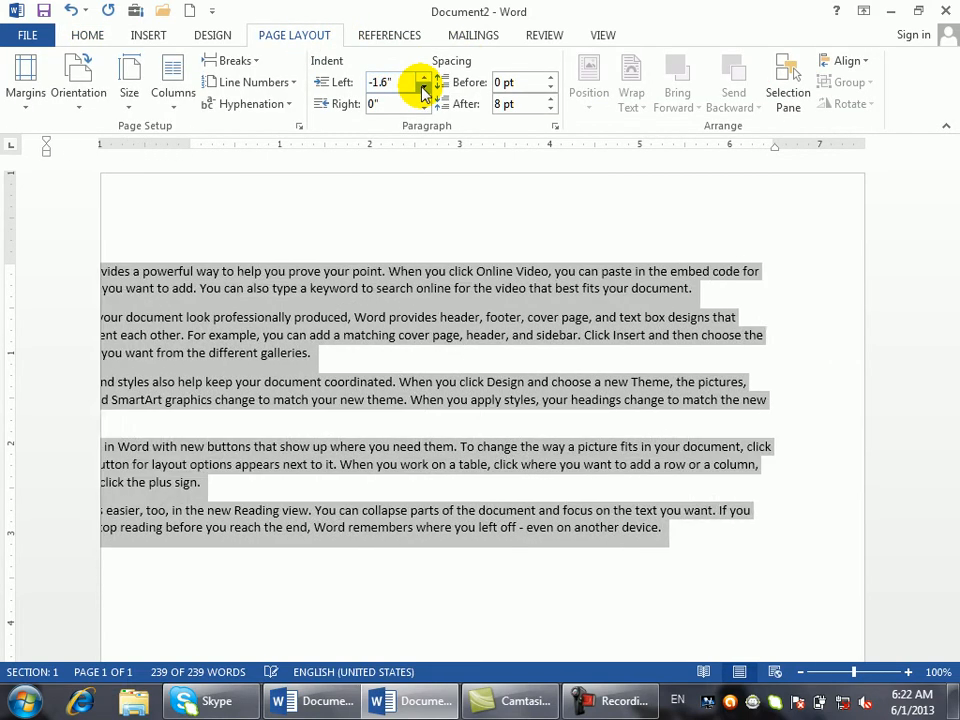
pyautogui.click(424, 89)
pyautogui.click(424, 89)
pyautogui.click(424, 89)
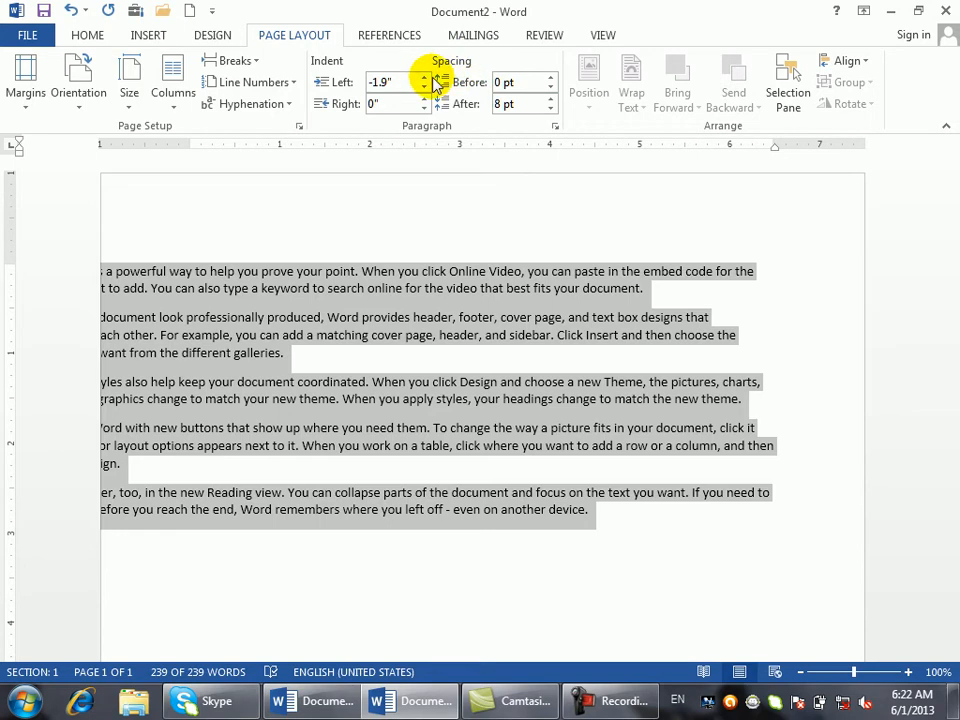
pyautogui.click(424, 77)
pyautogui.moveTo(425, 78); pyautogui.dragTo(425, 78)
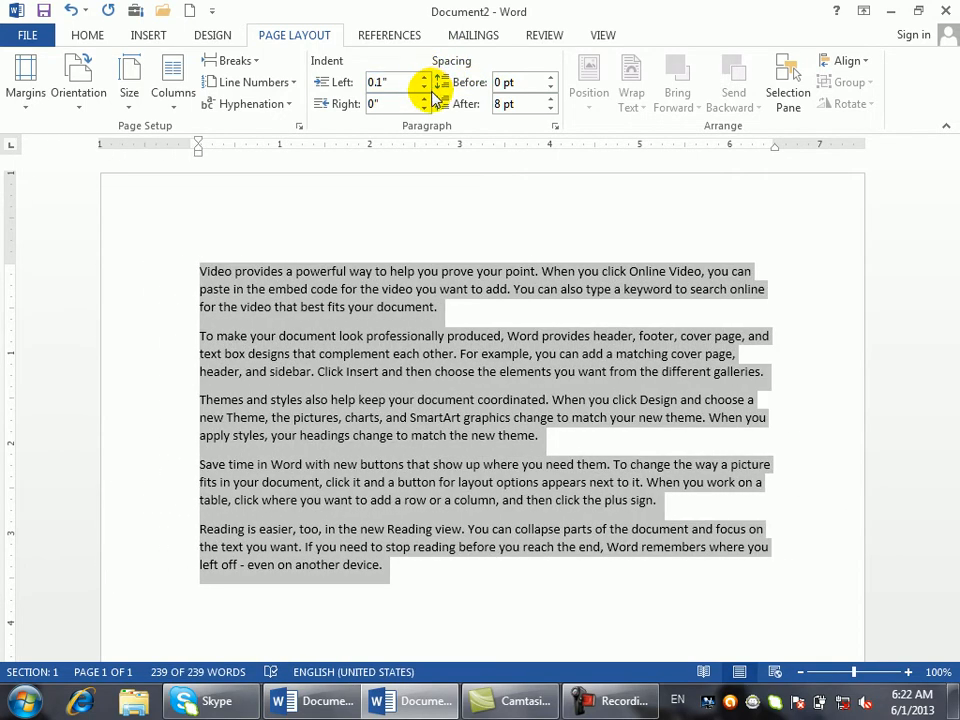
pyautogui.click(424, 87)
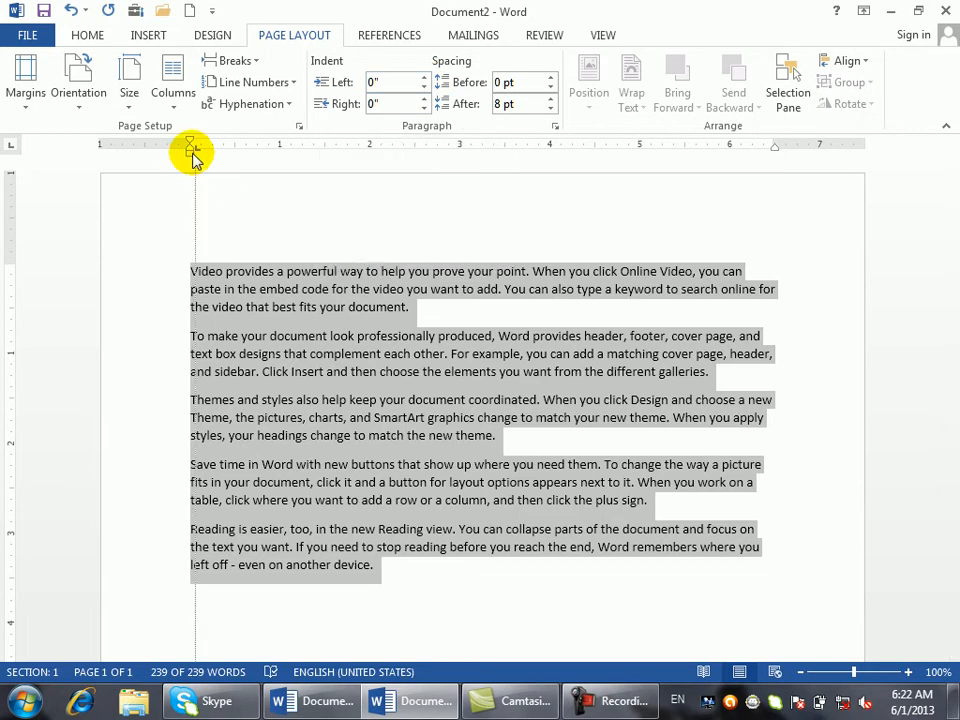
pyautogui.click(95, 38)
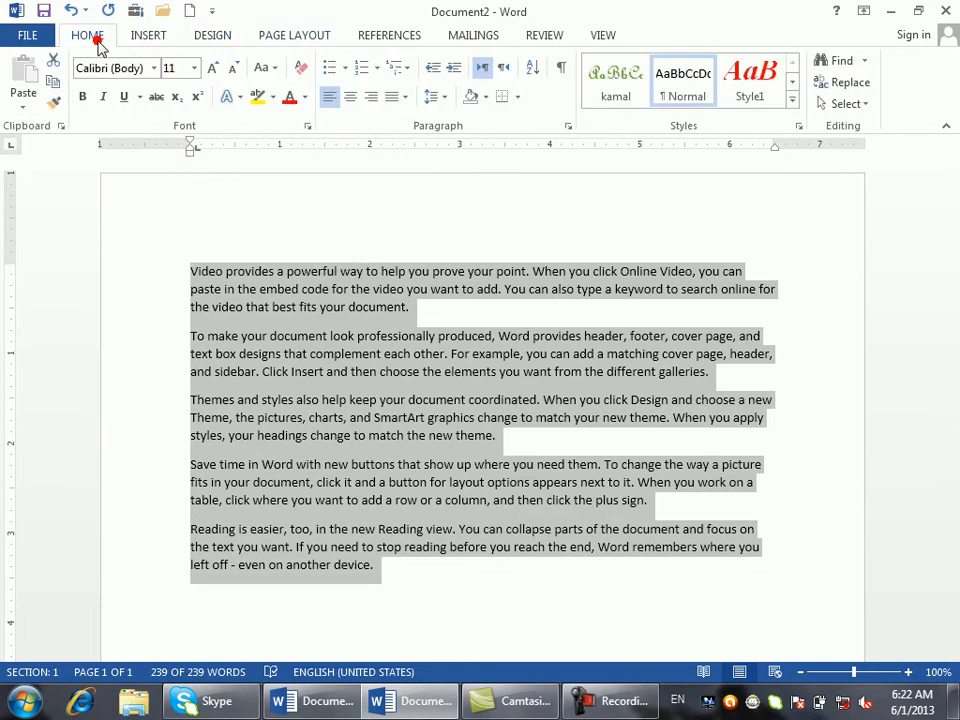
pyautogui.click(432, 70)
pyautogui.click(453, 69)
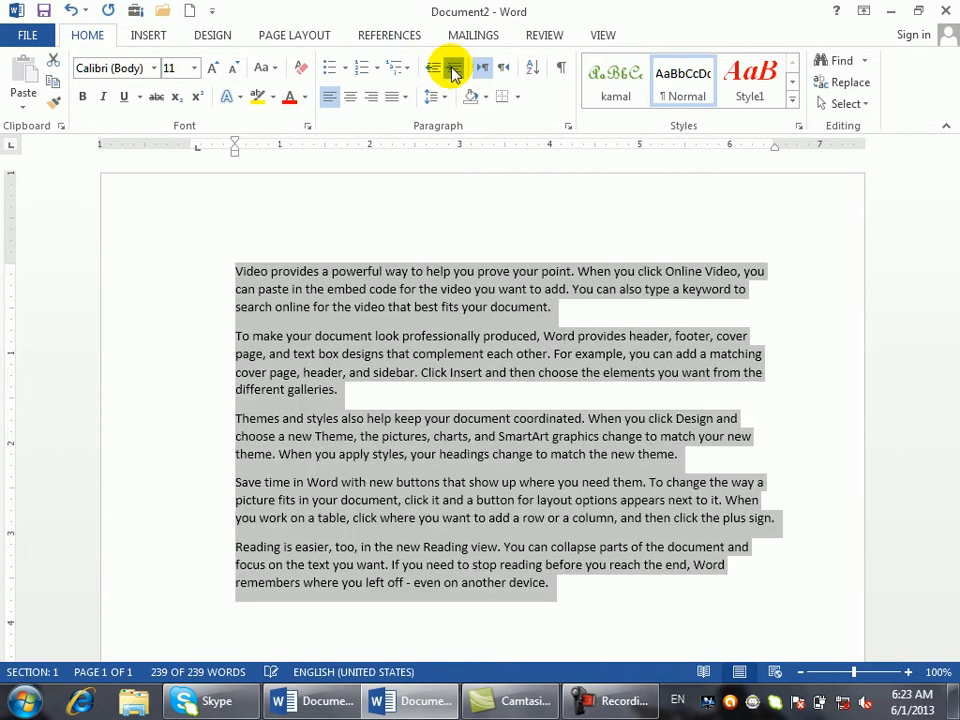
pyautogui.click(453, 69)
pyautogui.click(453, 69)
pyautogui.click(453, 69)
pyautogui.click(453, 69)
pyautogui.click(453, 69)
pyautogui.click(453, 69)
pyautogui.click(453, 69)
pyautogui.click(453, 69)
pyautogui.click(453, 69)
pyautogui.click(453, 69)
pyautogui.click(452, 70)
pyautogui.click(452, 70)
pyautogui.click(450, 71)
pyautogui.click(448, 73)
pyautogui.click(435, 72)
pyautogui.click(435, 72)
pyautogui.click(435, 72)
pyautogui.click(435, 72)
pyautogui.click(435, 72)
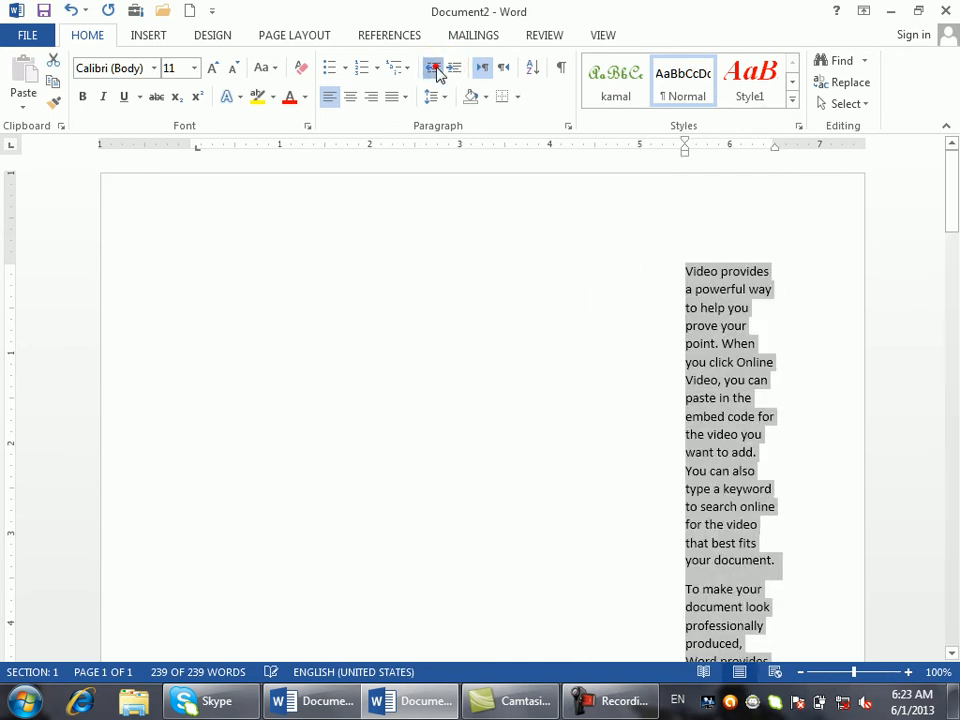
pyautogui.click(436, 73)
pyautogui.click(436, 73)
pyautogui.click(436, 73)
pyautogui.click(436, 73)
pyautogui.click(436, 73)
pyautogui.click(436, 73)
pyautogui.click(436, 73)
pyautogui.click(436, 73)
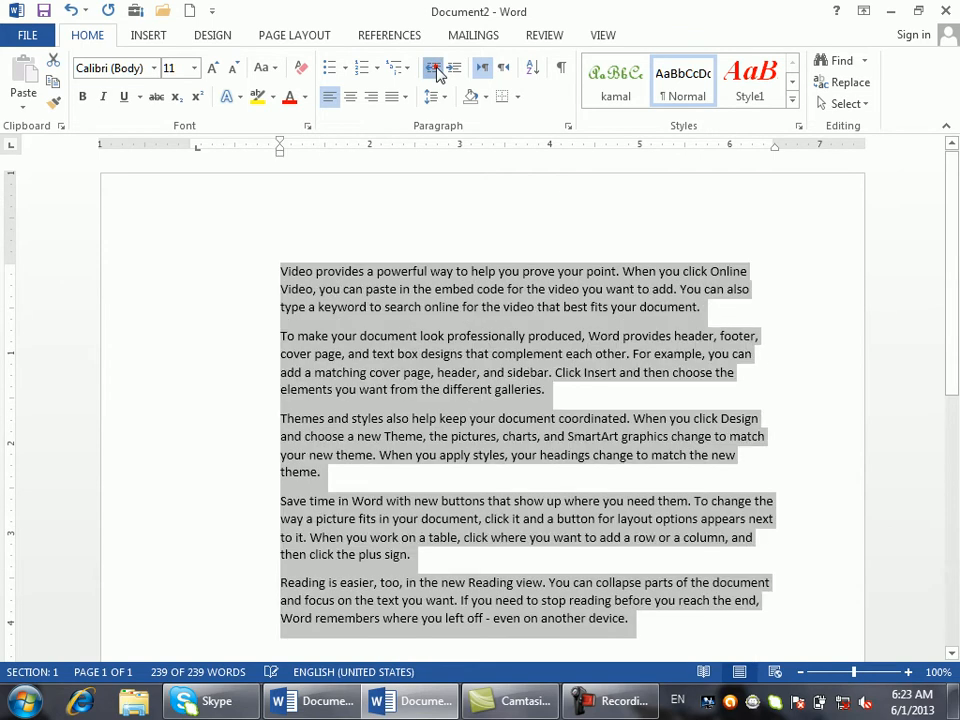
pyautogui.click(436, 73)
pyautogui.click(436, 73)
pyautogui.click(436, 73)
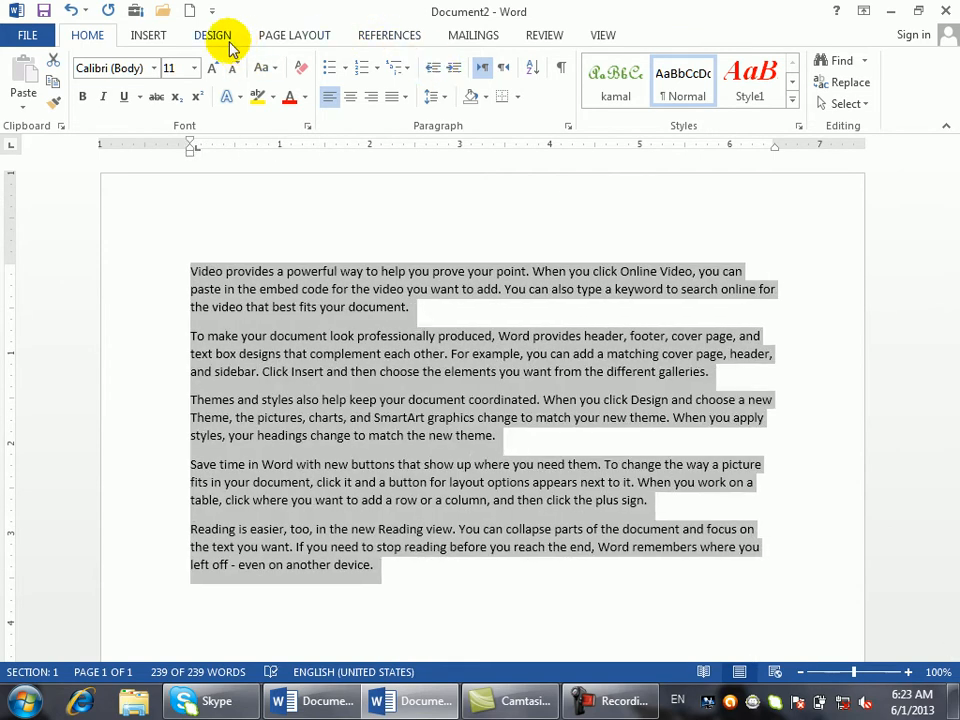
pyautogui.click(275, 39)
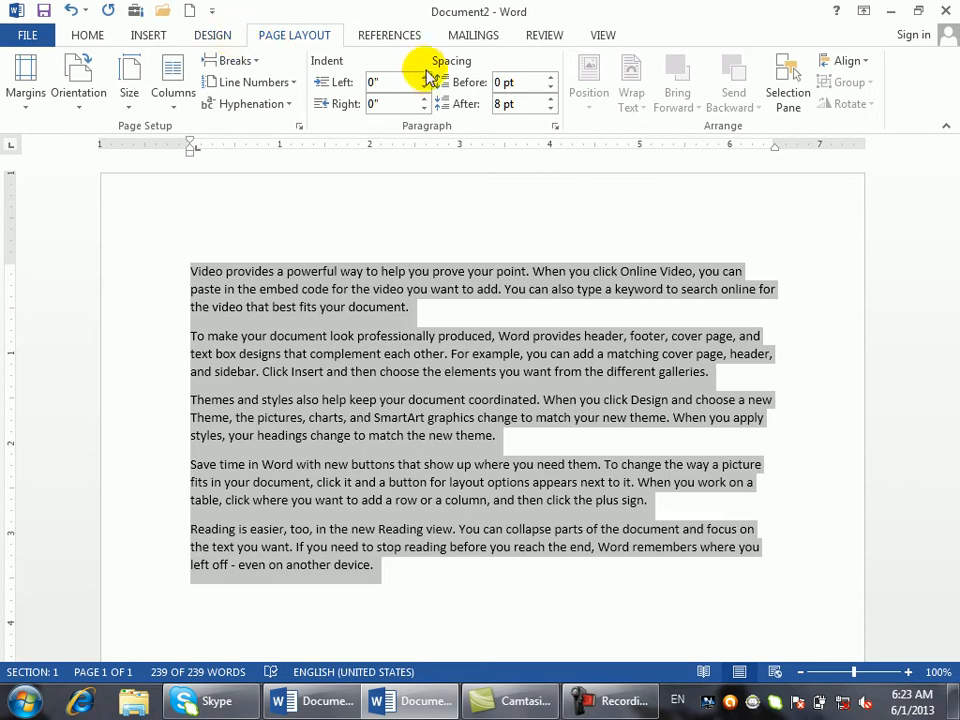
# - Adjust indents: left up to 0.3", right to 0.2", then left down to -0.5"
pyautogui.click(430, 77)
pyautogui.click(429, 78)
pyautogui.click(429, 78)
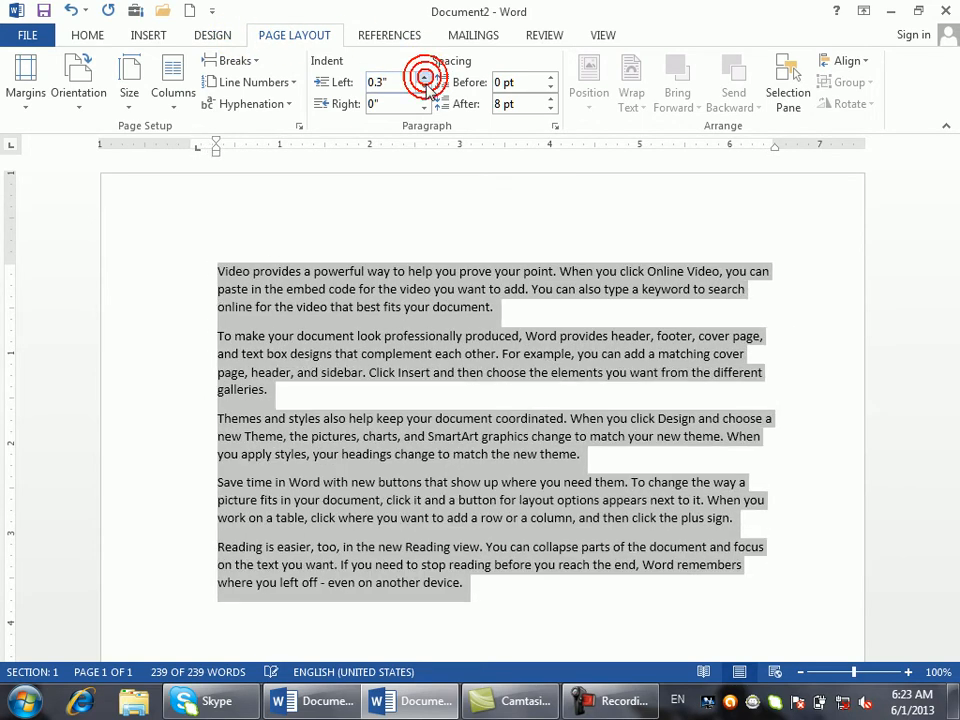
pyautogui.click(425, 99)
pyautogui.click(425, 99)
pyautogui.moveTo(425, 90); pyautogui.dragTo(426, 92)
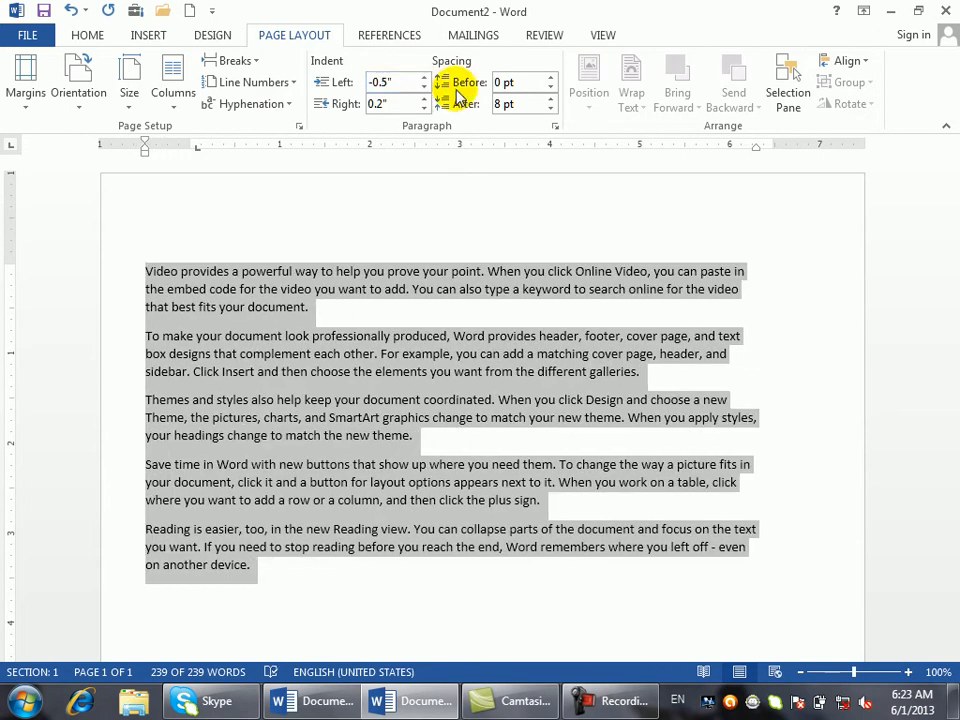
# - Set paragraph spacing to 30 pt before and 72 pt after
pyautogui.click(551, 77)
pyautogui.click(551, 77)
pyautogui.click(551, 77)
pyautogui.click(551, 77)
pyautogui.click(551, 77)
pyautogui.click(549, 99)
pyautogui.click(549, 100)
pyautogui.click(549, 100)
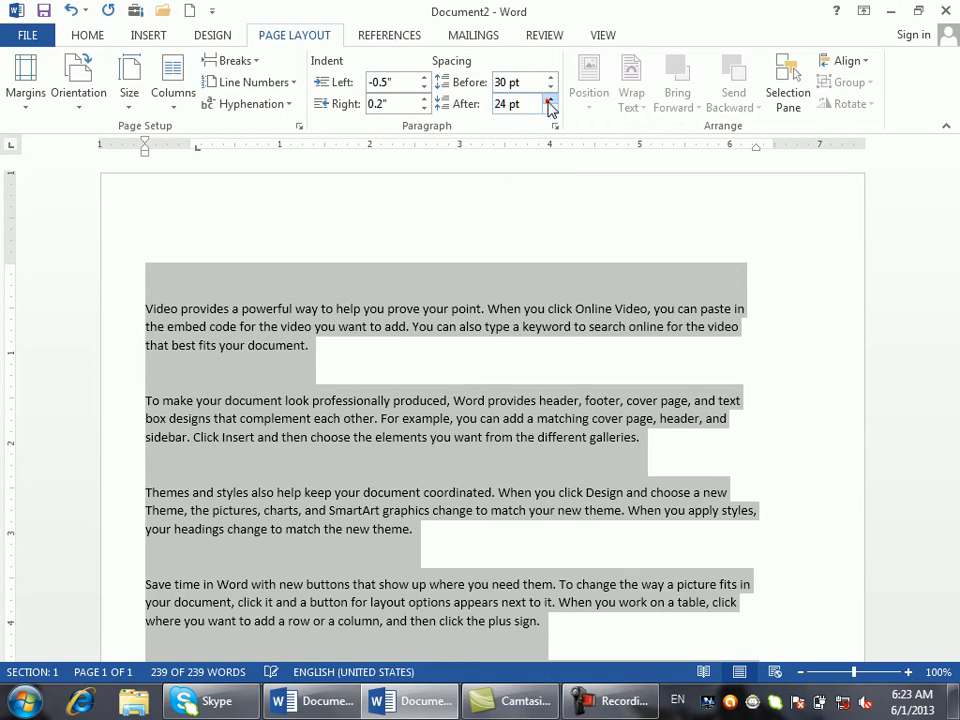
pyautogui.click(549, 100)
pyautogui.click(549, 100)
pyautogui.click(549, 100)
pyautogui.click(549, 100)
pyautogui.click(549, 100)
pyautogui.click(549, 100)
pyautogui.click(549, 100)
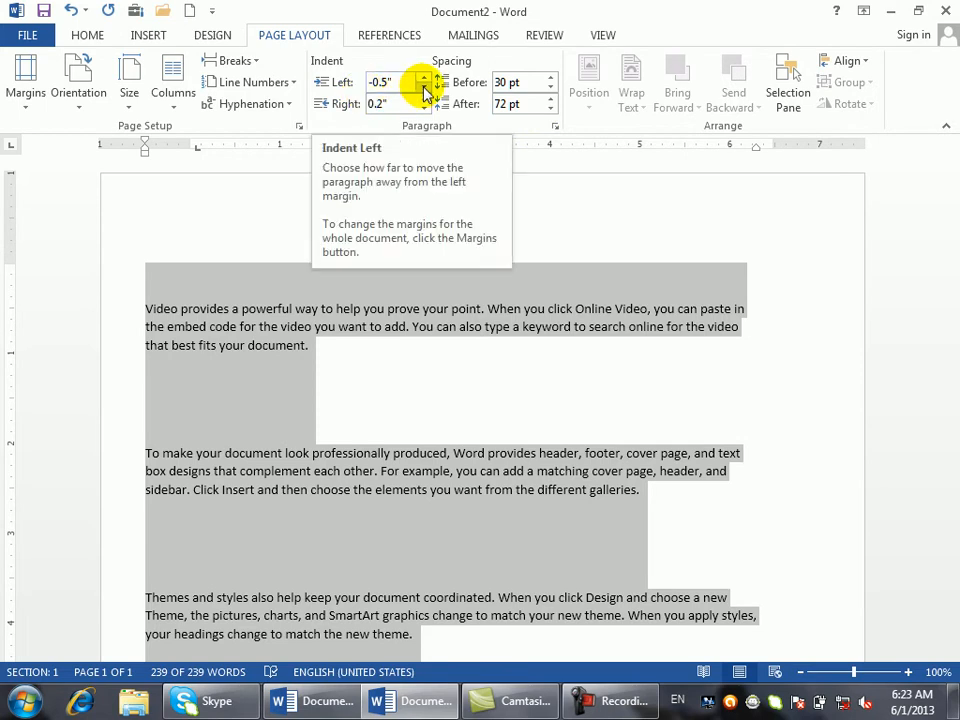
# - Lower the left indent to -0.7" and open the full Paragraph settings dialog
pyautogui.click(424, 88)
pyautogui.click(424, 88)
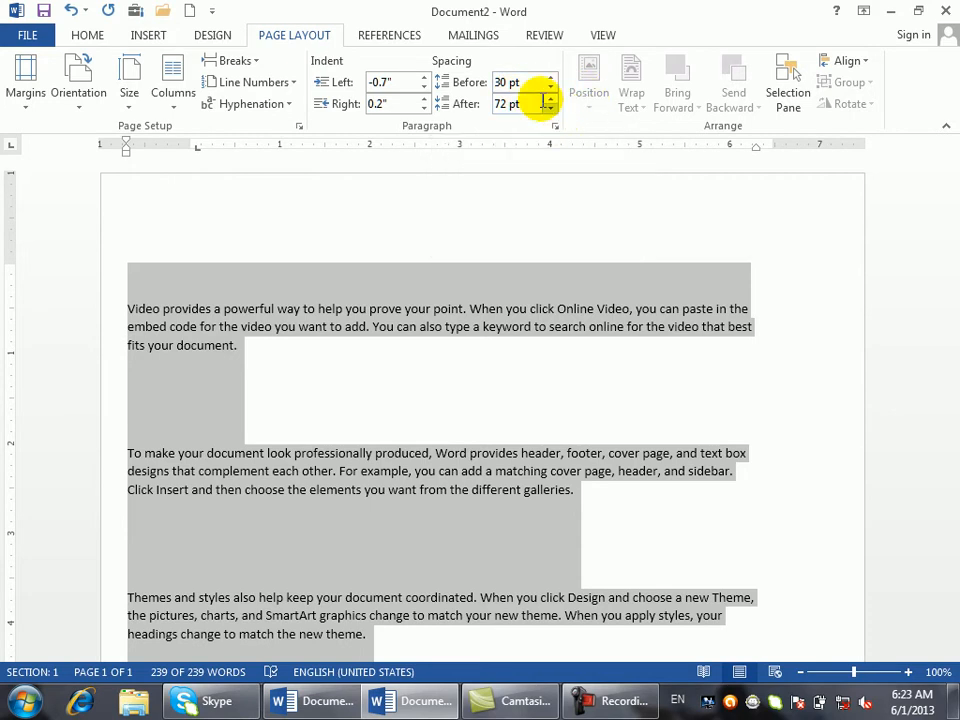
pyautogui.click(553, 127)
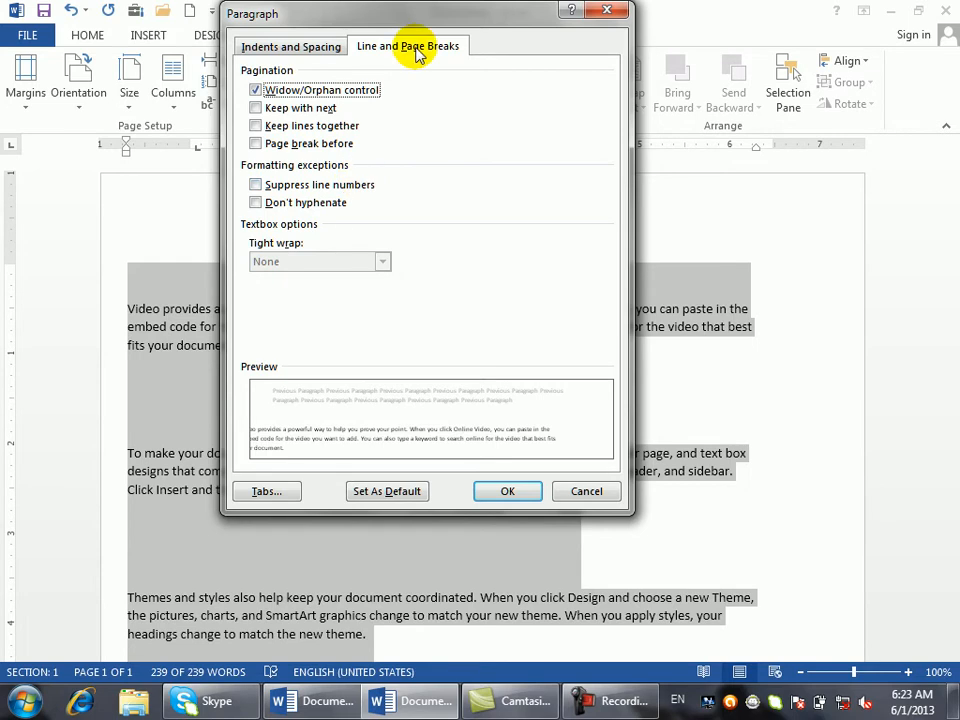
# - Move the Paragraph dialog lower and open its Tabs settings
pyautogui.moveTo(418, 13); pyautogui.dragTo(448, 115)
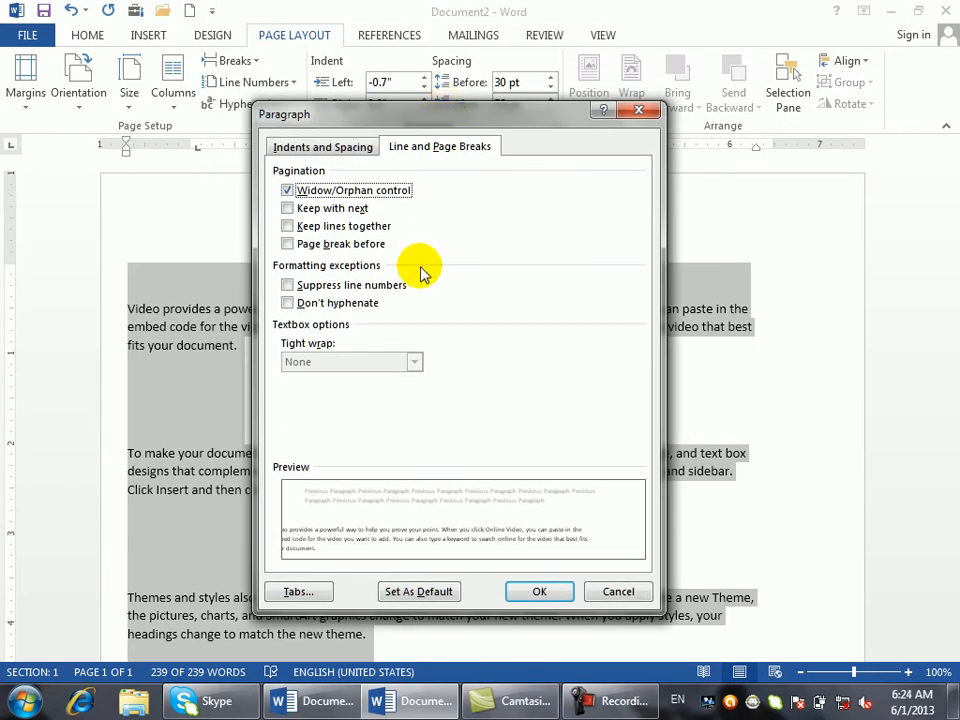
pyautogui.click(297, 593)
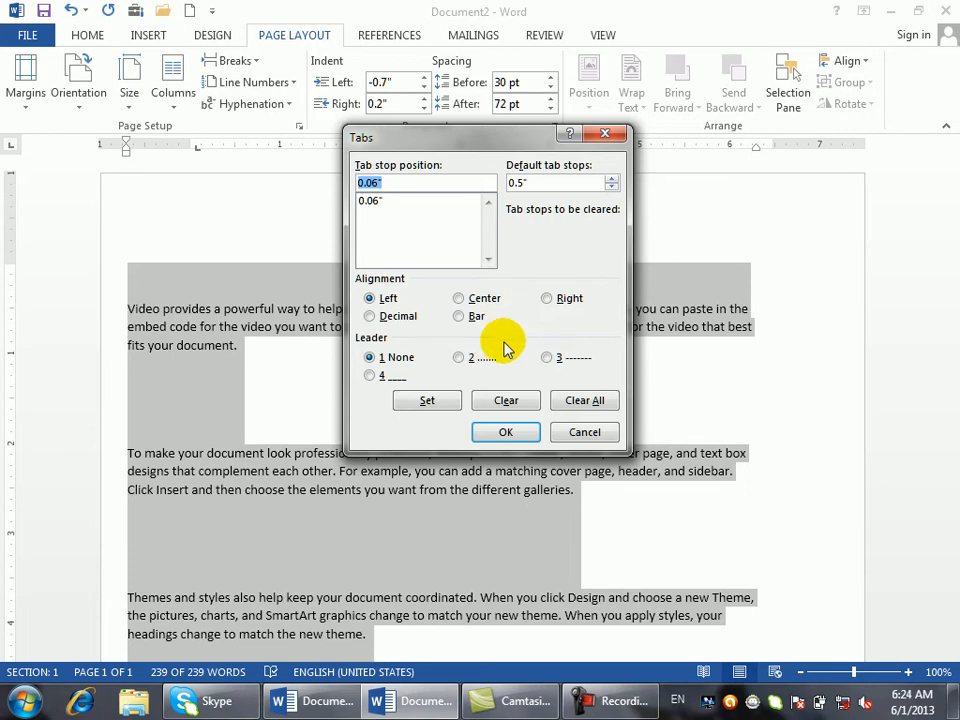
# - Pick Decimal tab alignment, then cancel the Tabs dialog without applying it
pyautogui.click(398, 319)
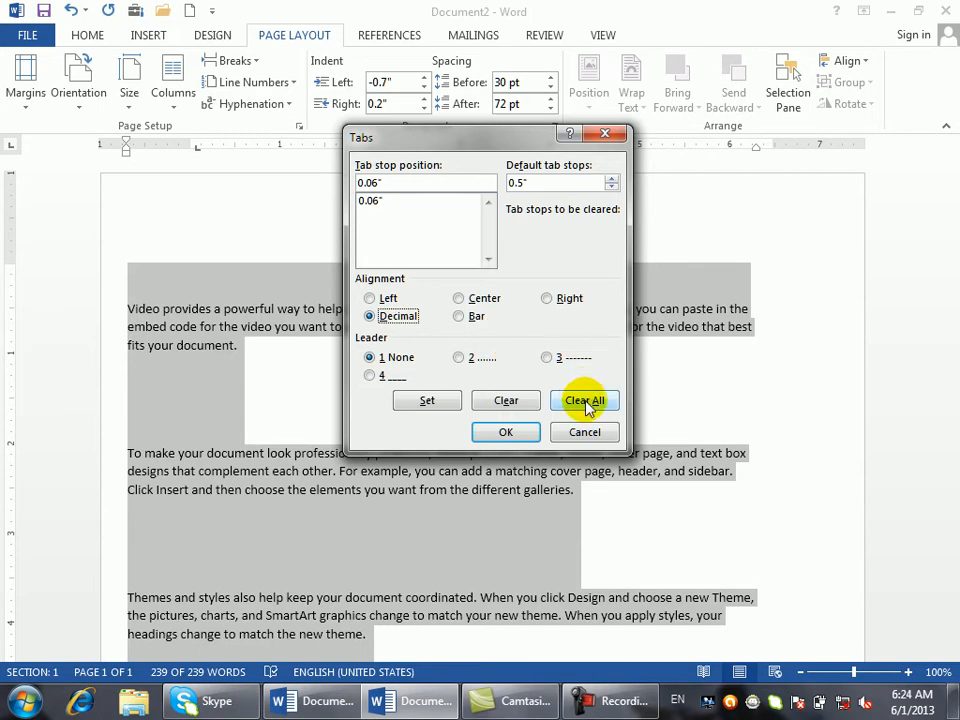
pyautogui.click(592, 431)
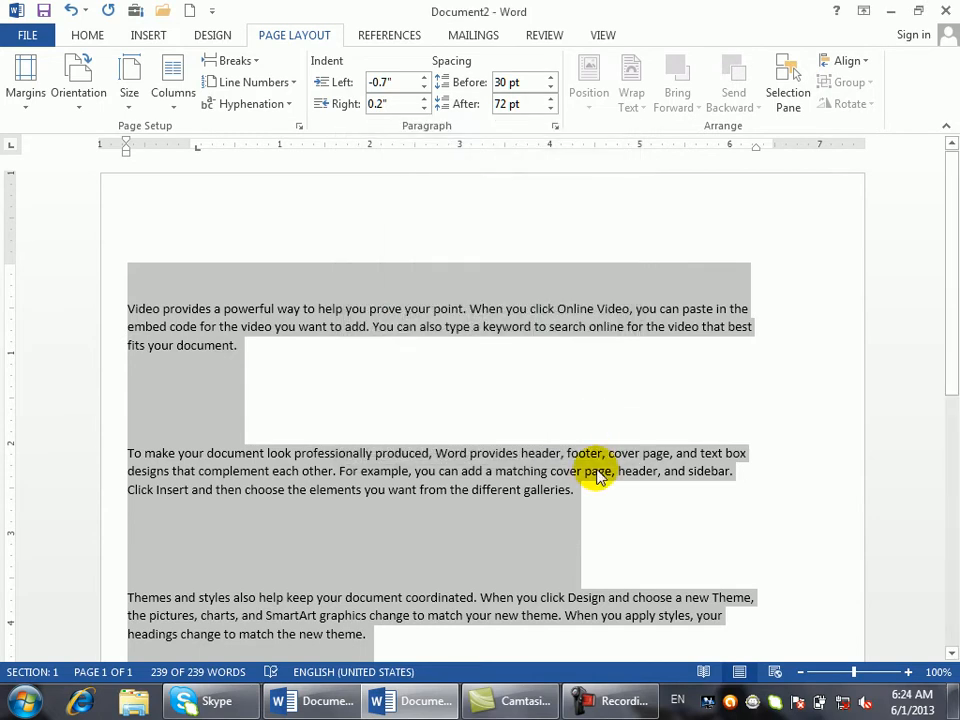
# - Start a new blank document and add a 3-inch left tab stop with a dotted leader
pyautogui.hotkey('ctrl', 'n')
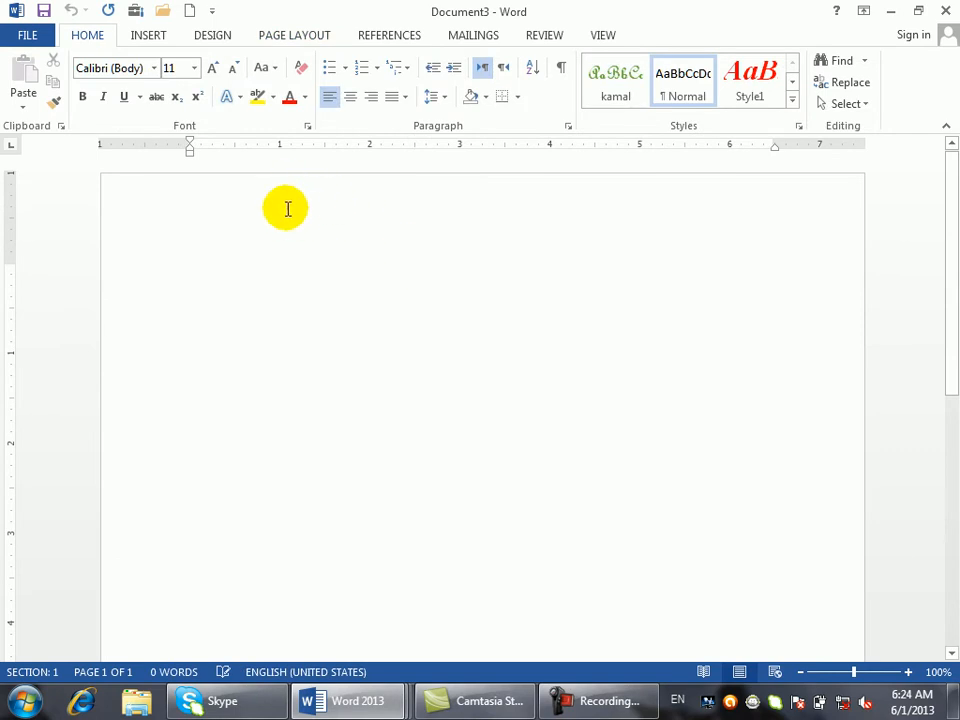
pyautogui.click(570, 128)
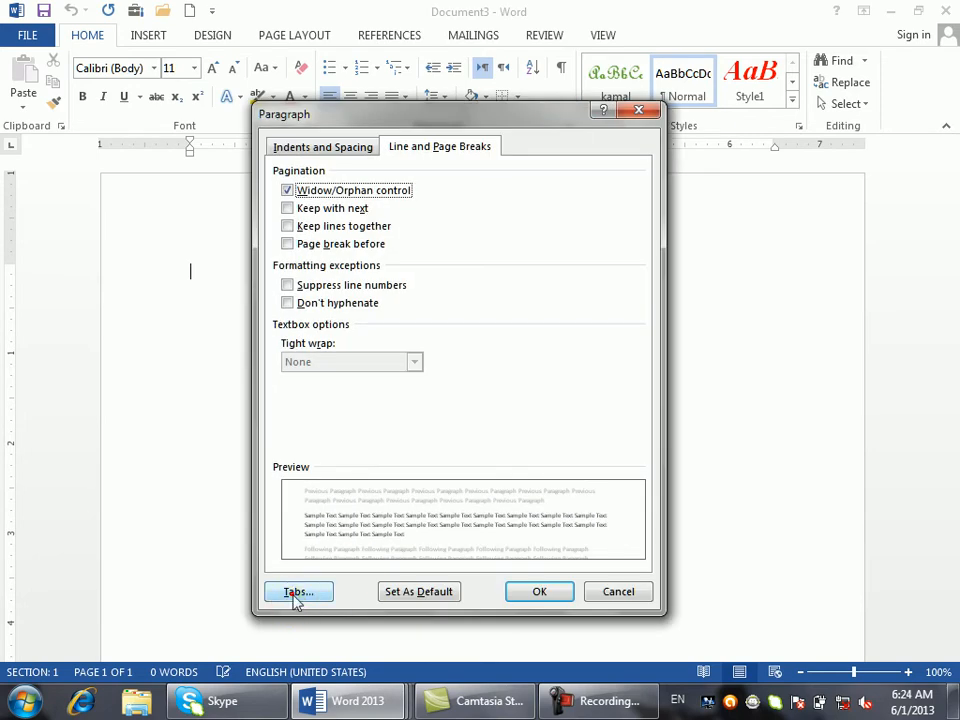
pyautogui.click(292, 596)
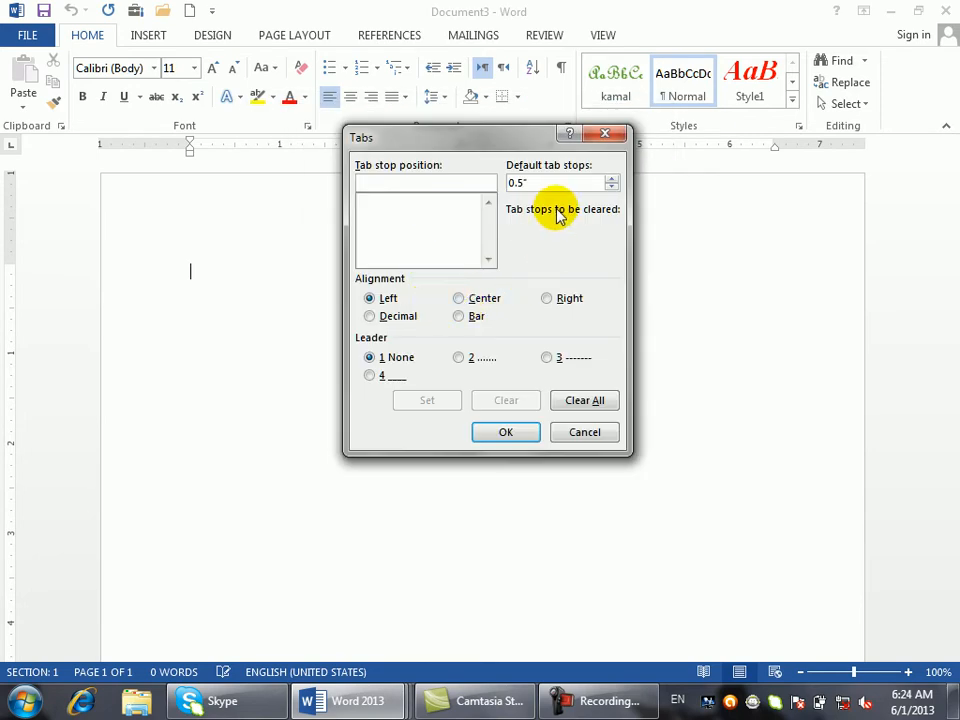
pyautogui.write('3')
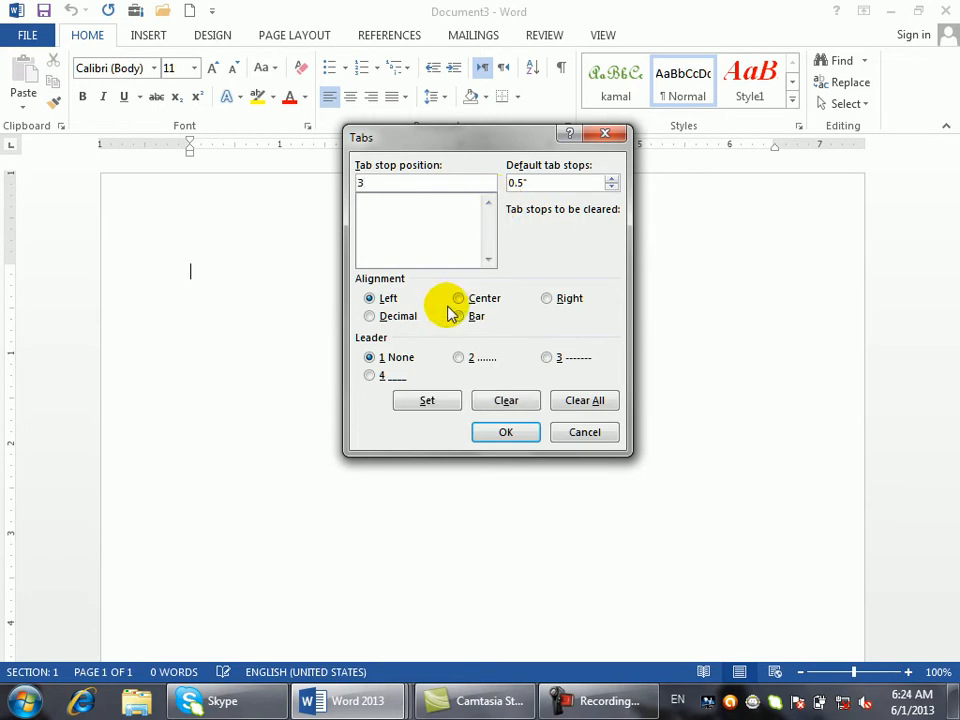
pyautogui.click(463, 357)
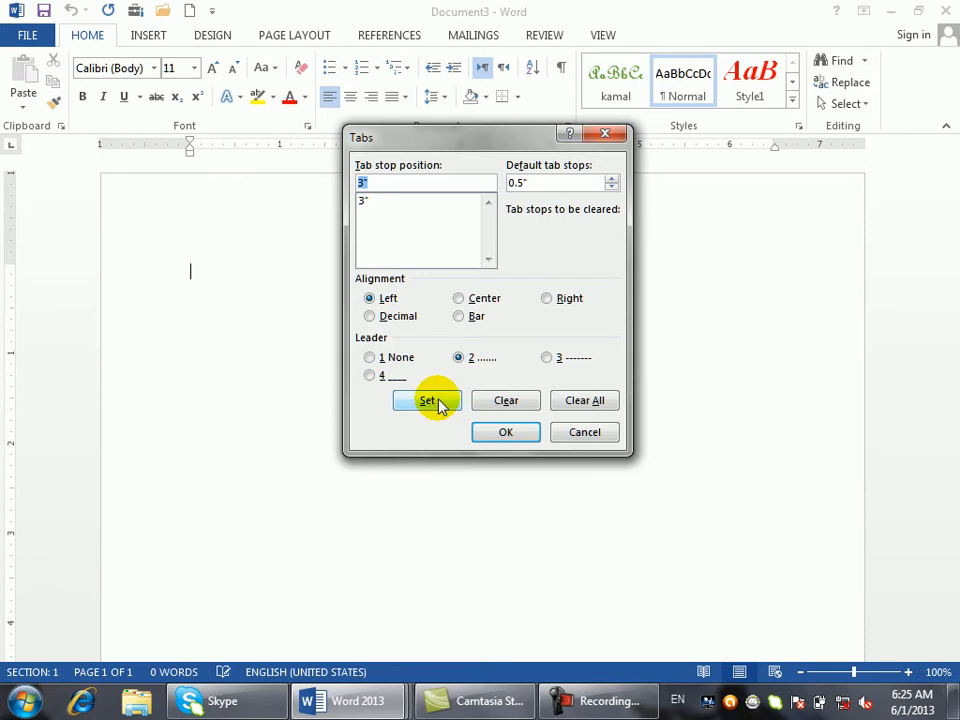
# - Add a 4-inch centred tab stop and a 5-inch right tab stop, both dashed
pyautogui.write('4')
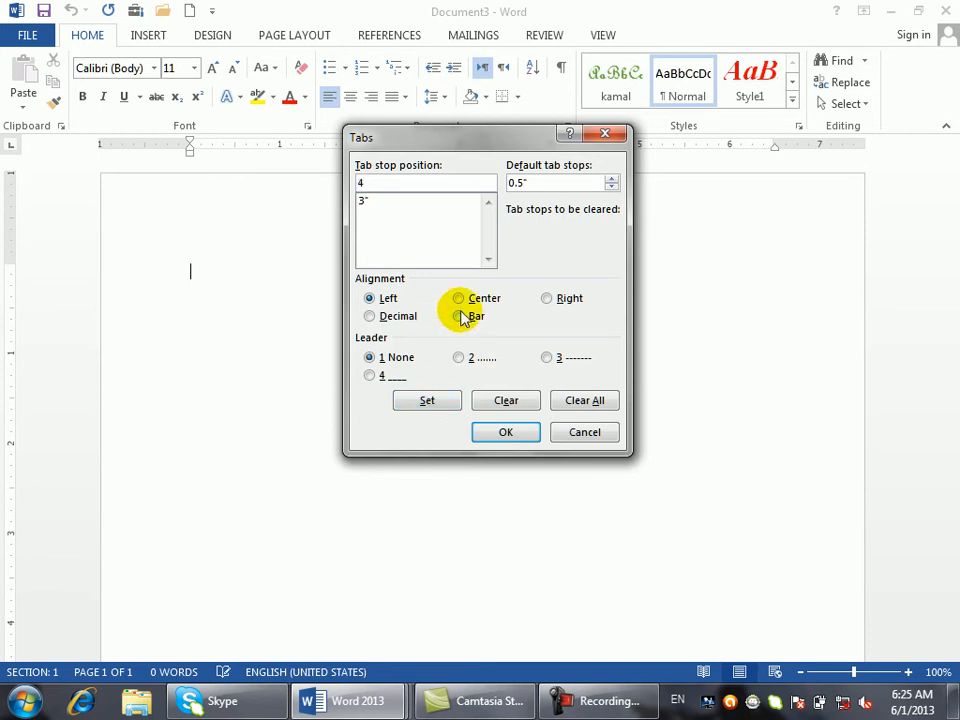
pyautogui.click(475, 305)
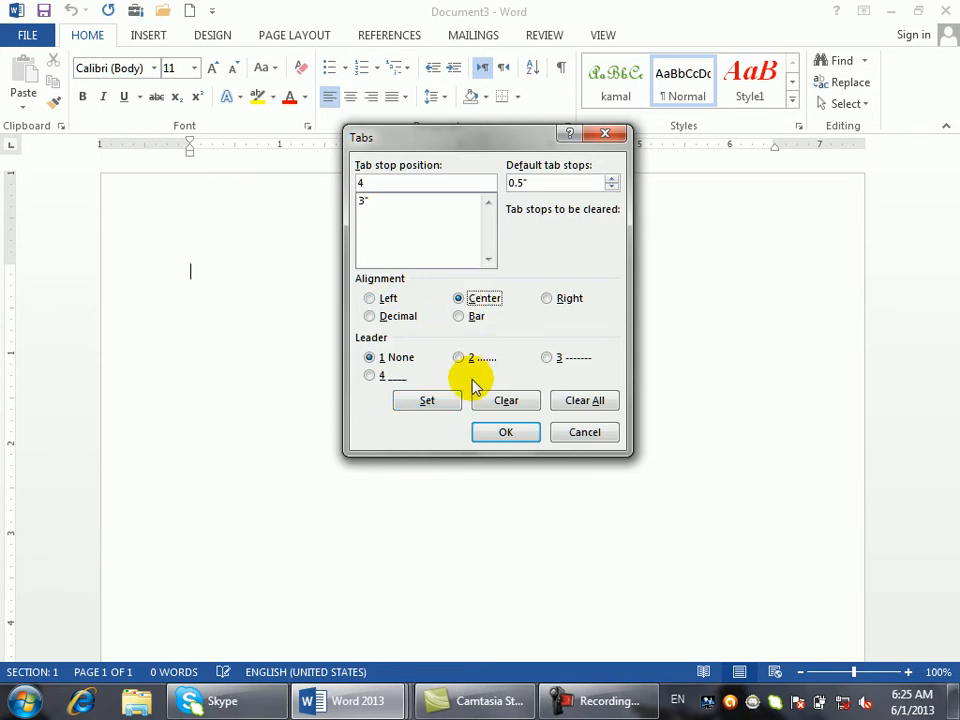
pyautogui.click(546, 357)
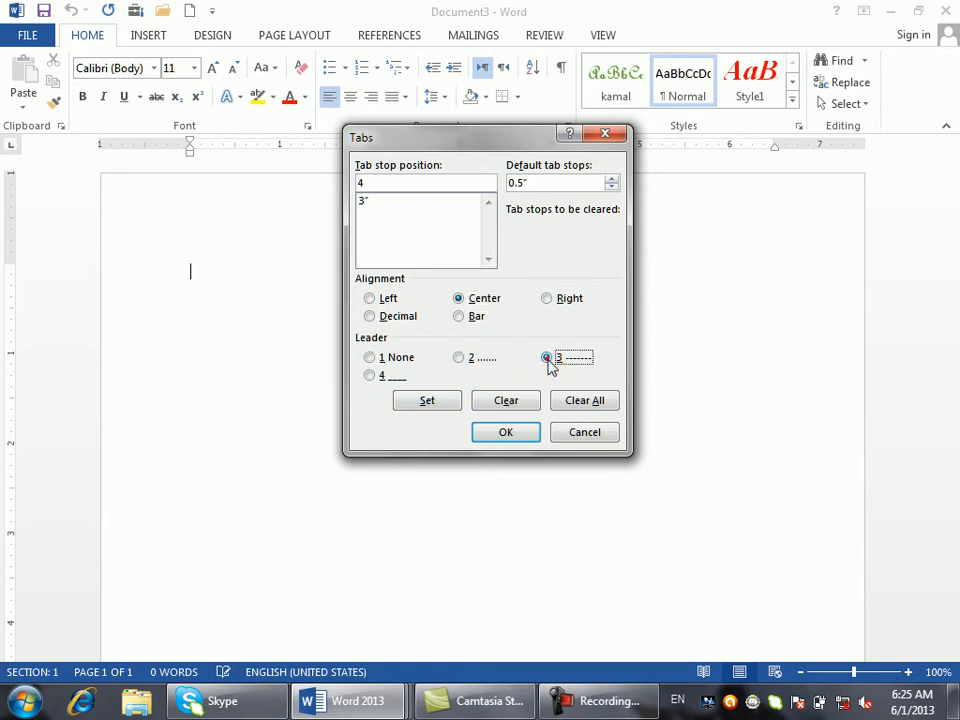
pyautogui.click(426, 401)
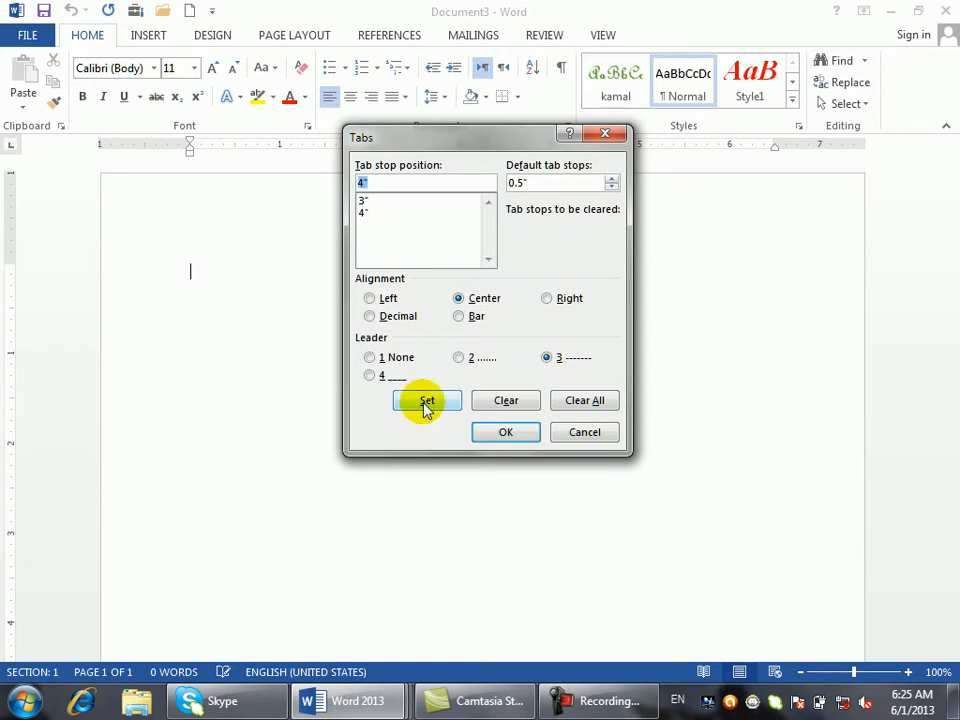
pyautogui.write('5')
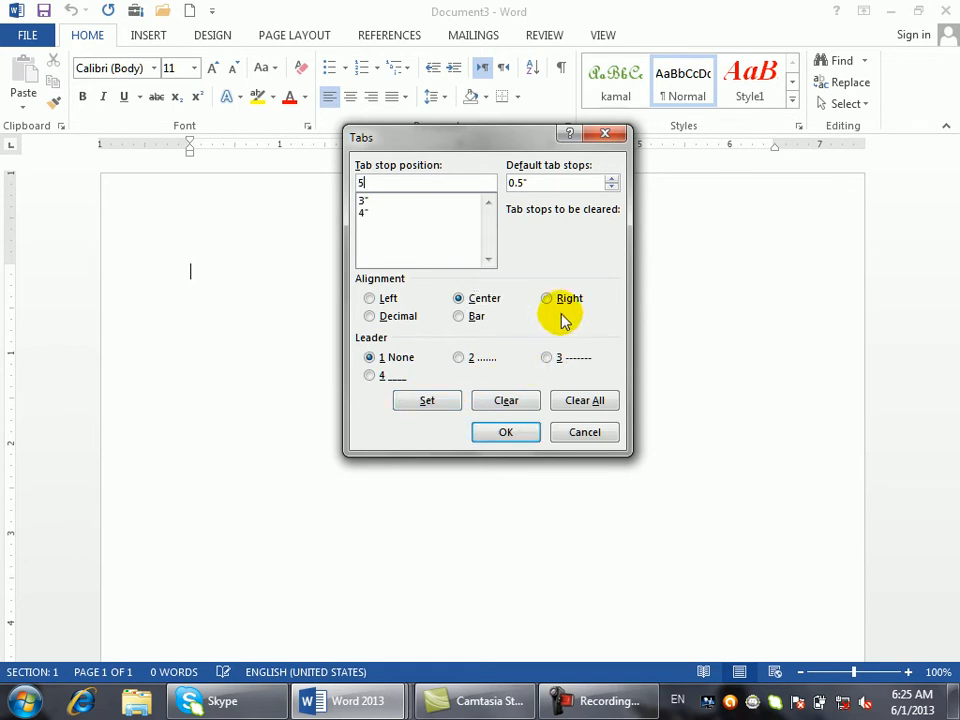
pyautogui.click(550, 300)
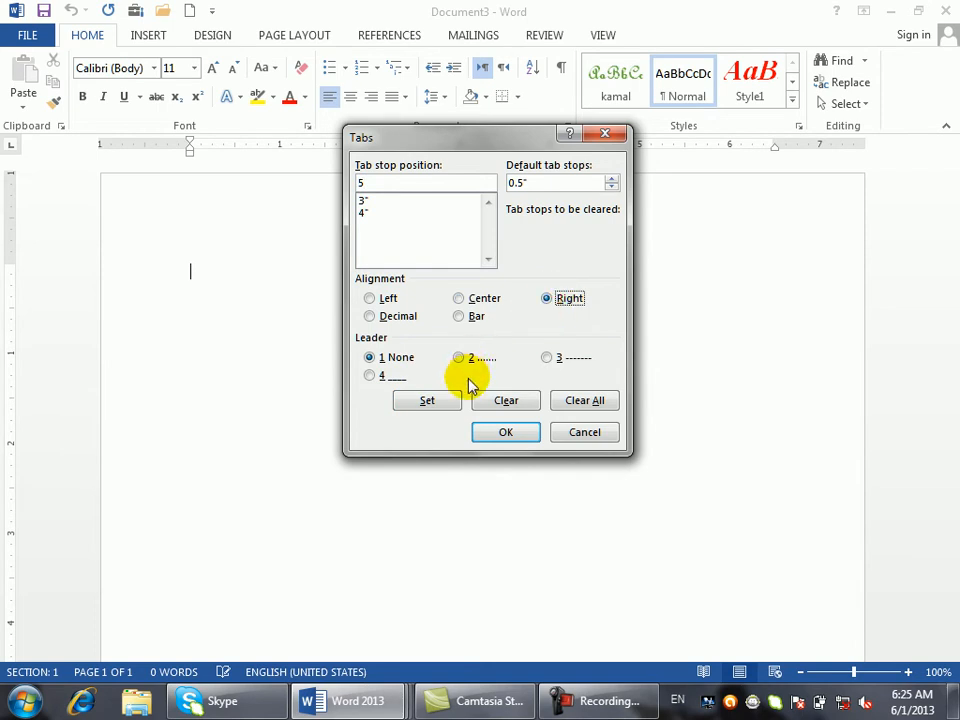
pyautogui.click(548, 358)
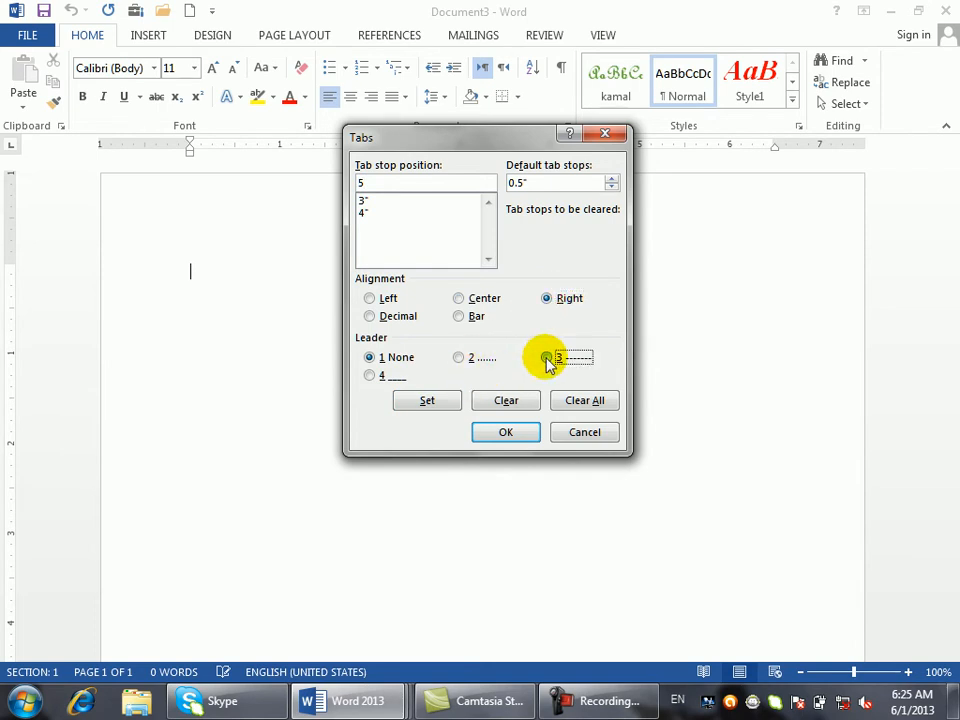
pyautogui.click(430, 401)
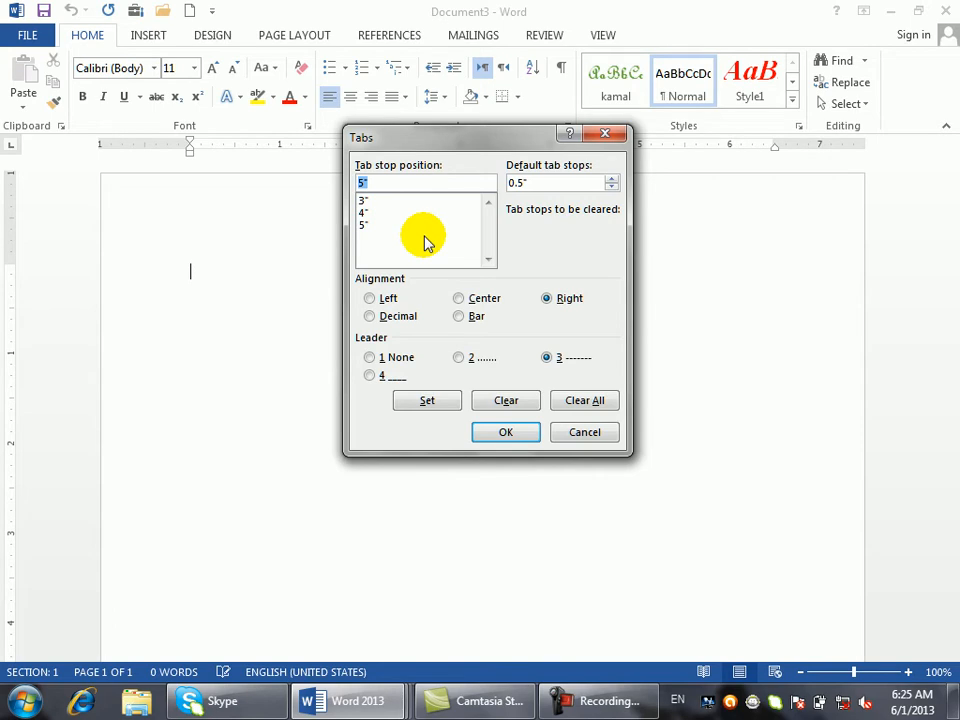
# - Add a 6-inch decimal tab stop with an underline leader and apply the tab stops
pyautogui.write('6')
pyautogui.click(371, 316)
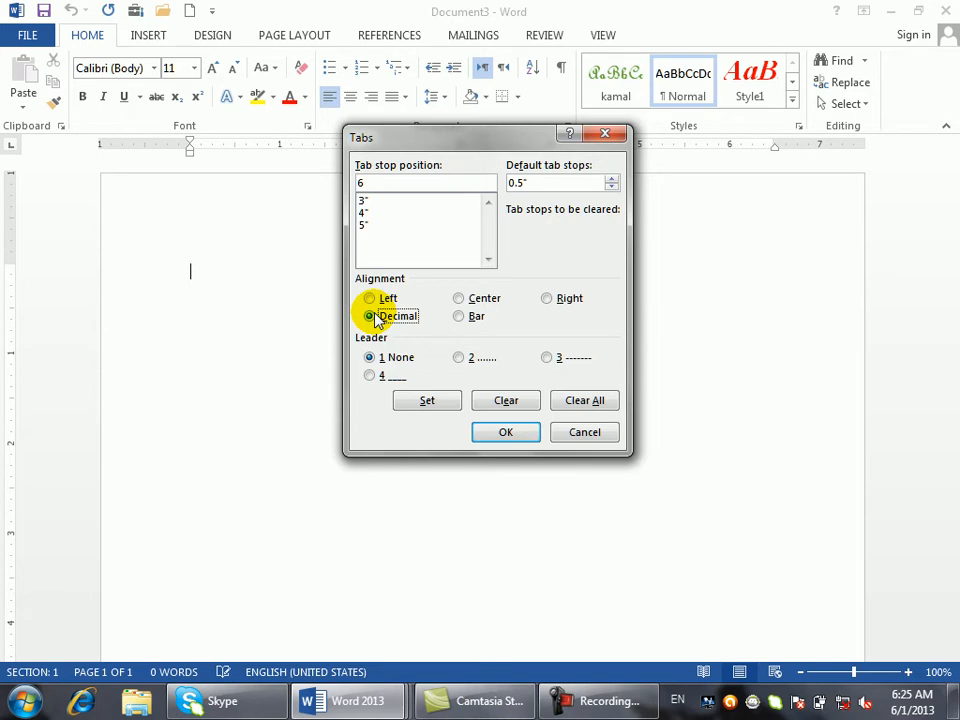
pyautogui.click(372, 376)
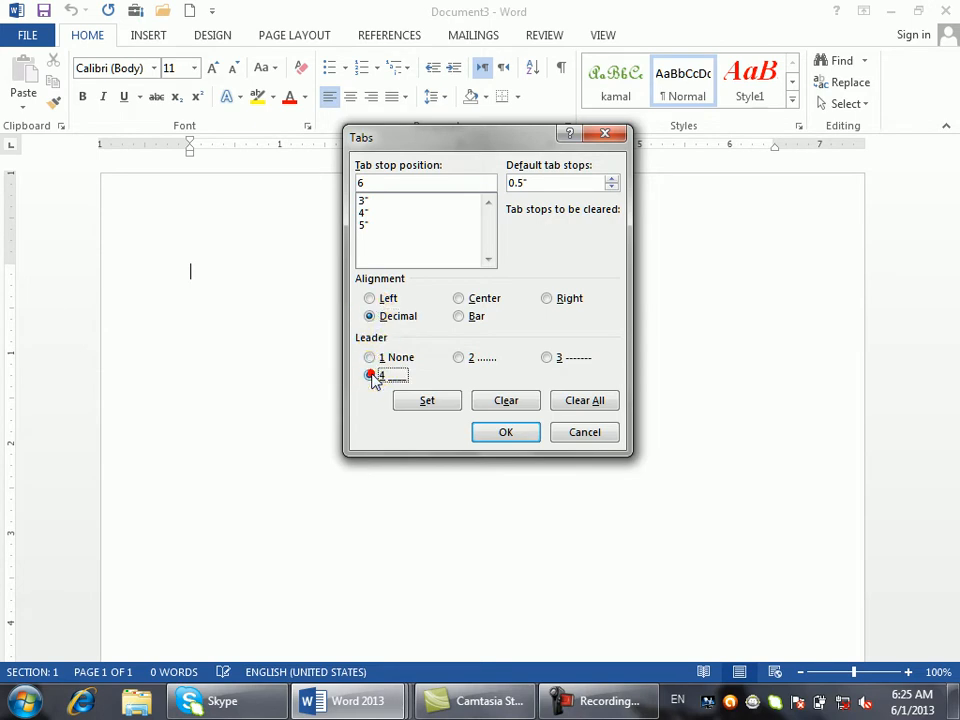
pyautogui.click(426, 400)
pyautogui.click(490, 431)
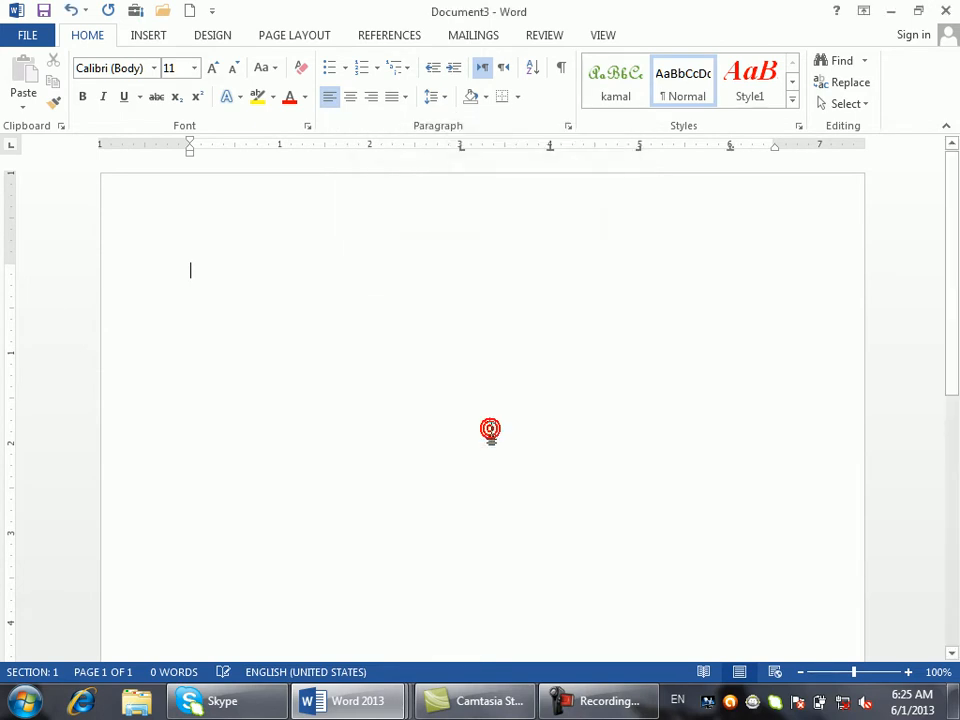
# - Type the heading row Namef, fname, job, salary, comm separated by leader tabs
pyautogui.write('name')
pyautogui.press('Tab')
pyautogui.write('kha')
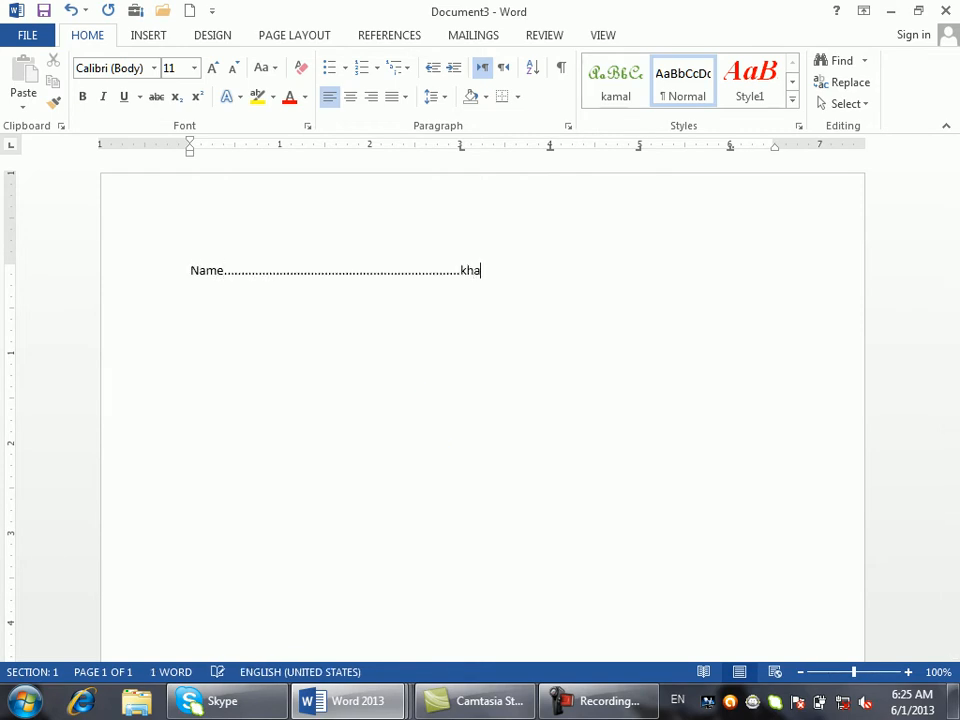
pyautogui.press('BackSpace')
pyautogui.press('BackSpace')
pyautogui.press('BackSpace')
pyautogui.press('BackSpace')
pyautogui.write('f')
pyautogui.press('Tab')
pyautogui.write('n')
pyautogui.press('BackSpace')
pyautogui.write('fan')
pyautogui.press('BackSpace')
pyautogui.press('BackSpace')
pyautogui.press('BackSpace')
pyautogui.write('fam')
pyautogui.press('BackSpace')
pyautogui.press('BackSpace')
pyautogui.press('BackSpace')
pyautogui.write('fname')
pyautogui.press('Tab')
pyautogui.write('job')
pyautogui.press('Tab')
pyautogui.write('salary')
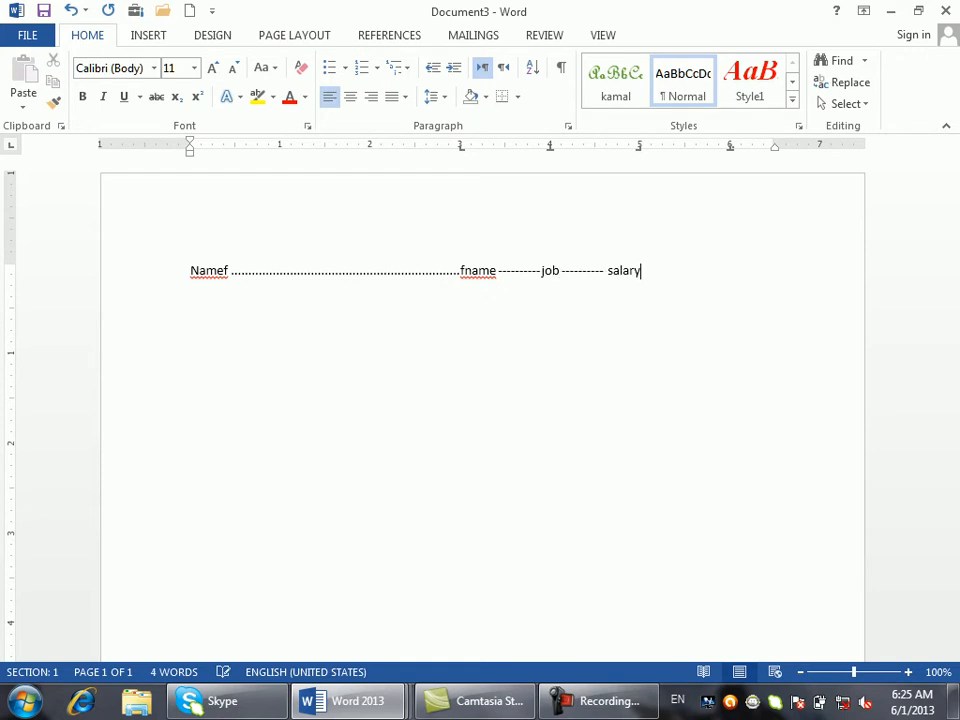
pyautogui.press('Tab')
pyautogui.write('s')
pyautogui.press('BackSpace')
pyautogui.write('comm')
pyautogui.press('Return')
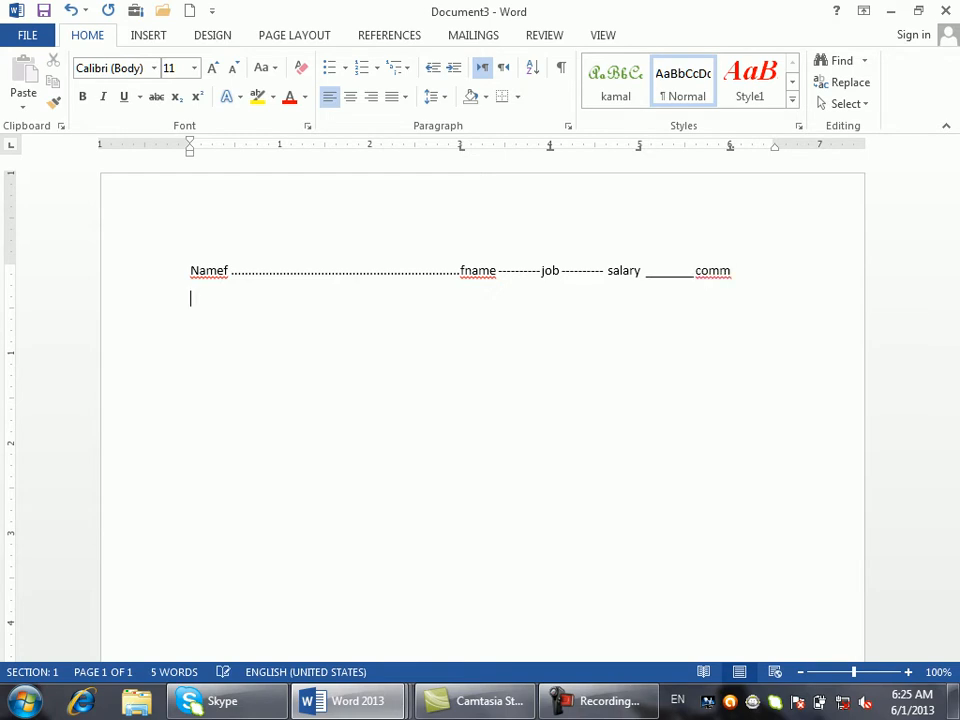
# - Type the data row: the employee's name, manager, 50000 and 900.88, separated by tabs
pyautogui.press('Tab')
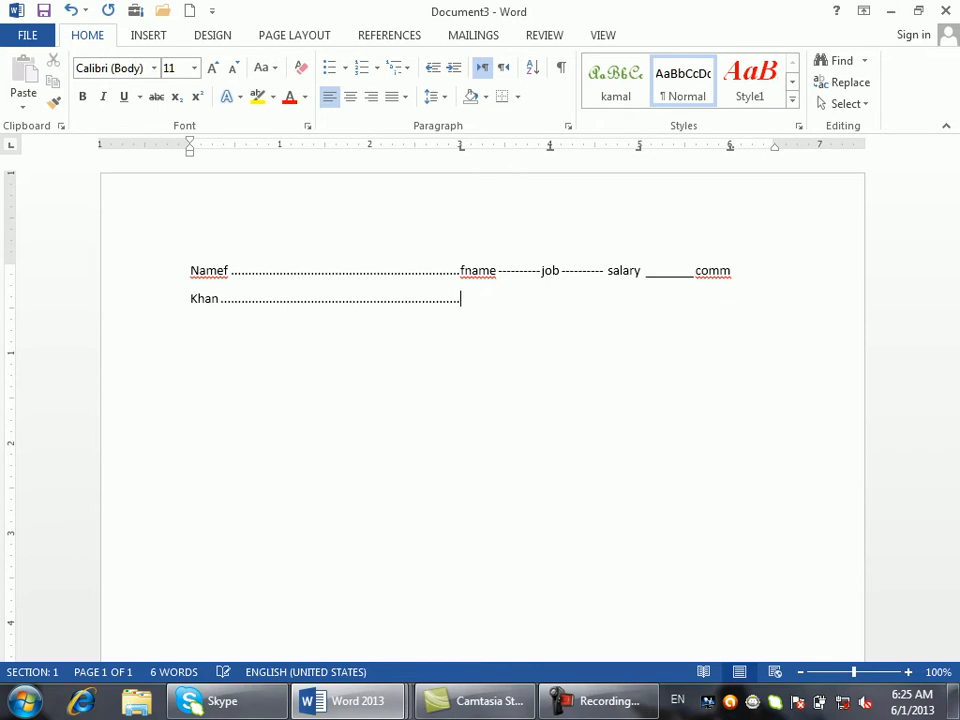
pyautogui.press('Tab')
pyautogui.write('manager')
pyautogui.press('Tab')
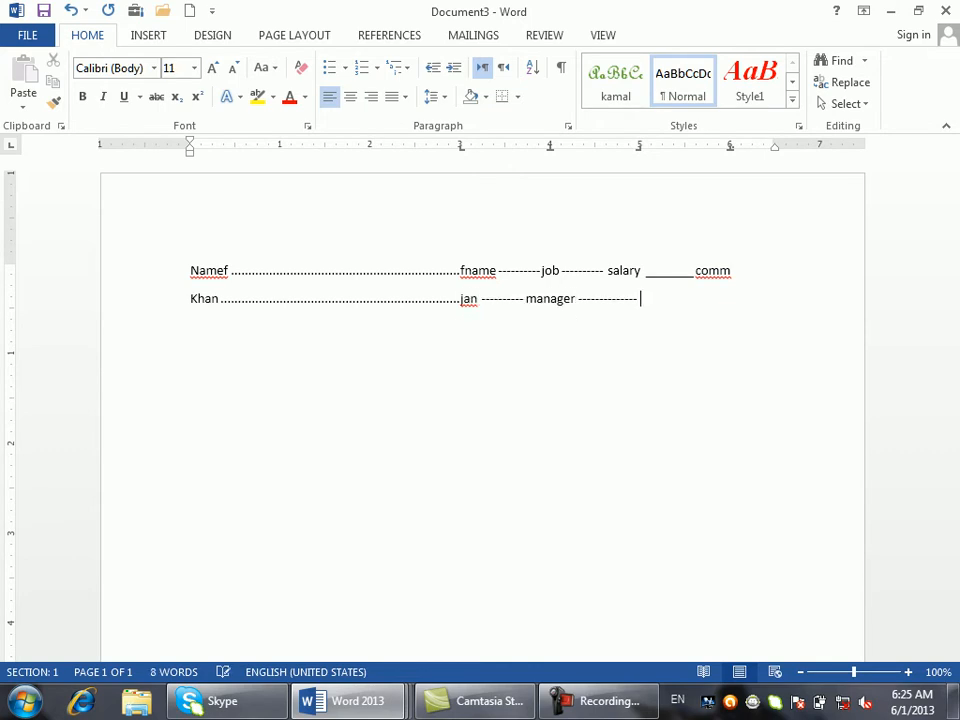
pyautogui.write("50000'")
pyautogui.press('BackSpace')
pyautogui.press('Tab')
pyautogui.write('900')
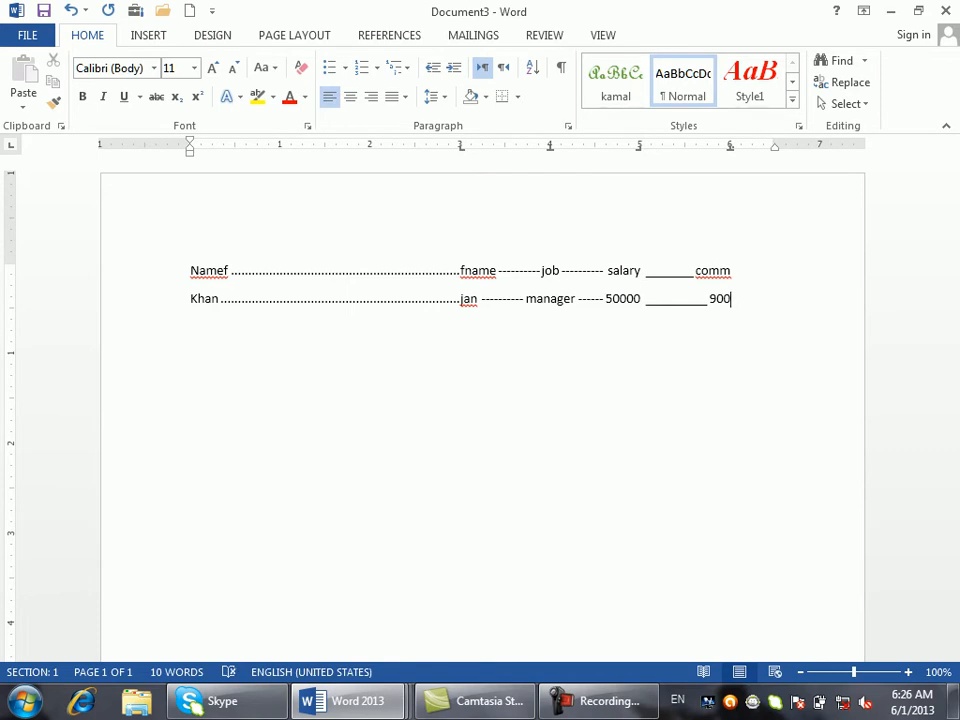
pyautogui.write('.88')
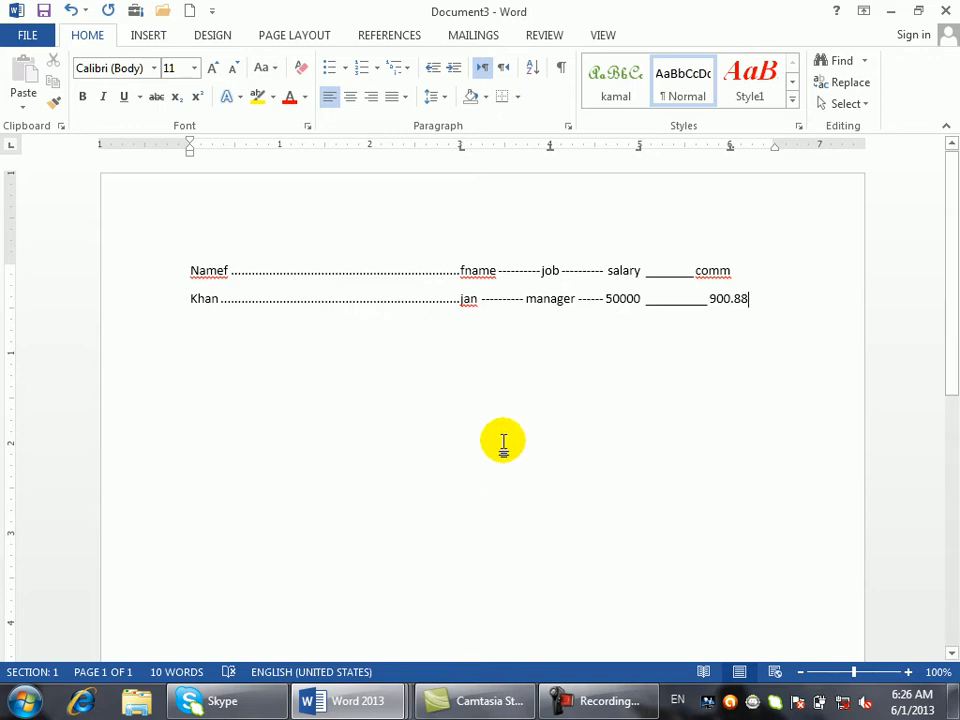
# - Select the Namef heading line and the employee data row and delete them
pyautogui.moveTo(610, 405); pyautogui.dragTo(186, 135)
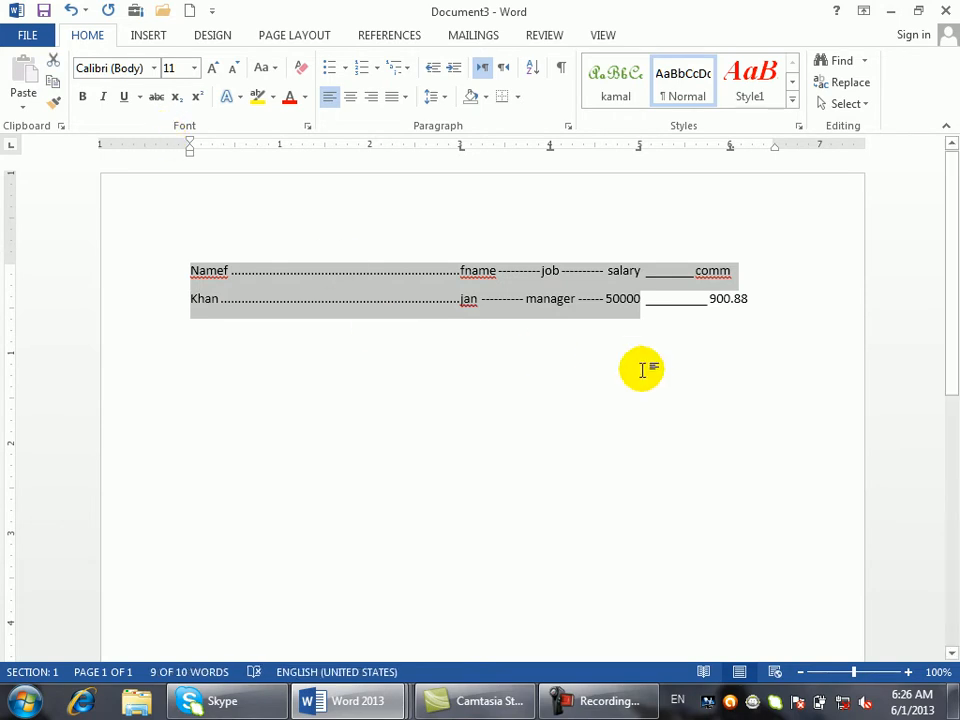
pyautogui.moveTo(793, 345); pyautogui.dragTo(228, 183)
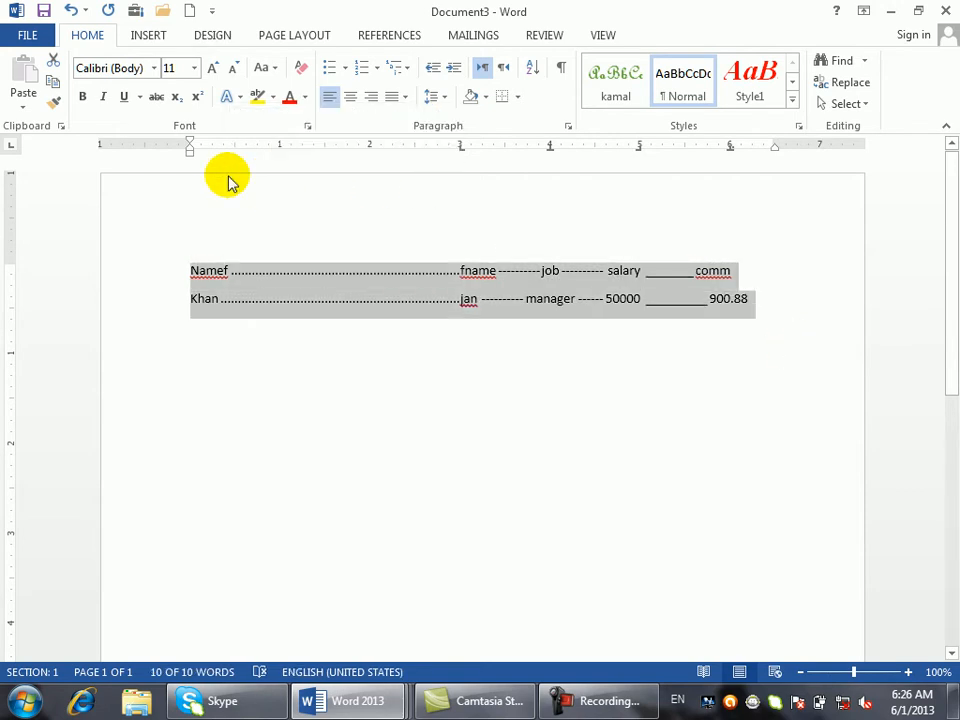
pyautogui.press('Delete')
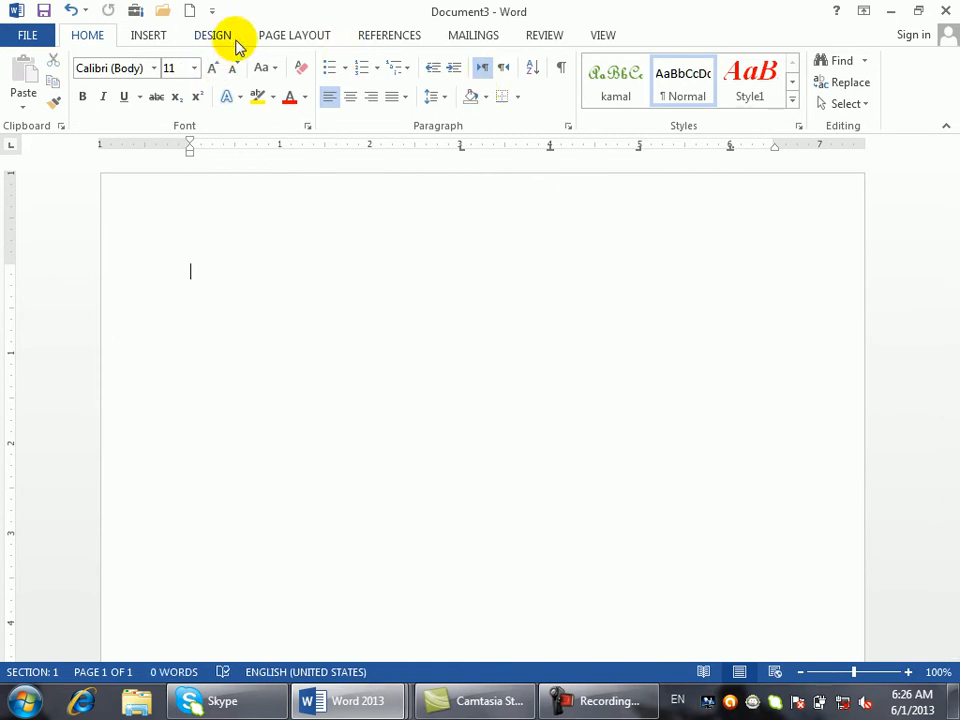
# - Review the Indents and Spacing and Line and Page Breaks settings in the Paragraph dialog, changing nothing
pyautogui.click(285, 37)
pyautogui.click(555, 126)
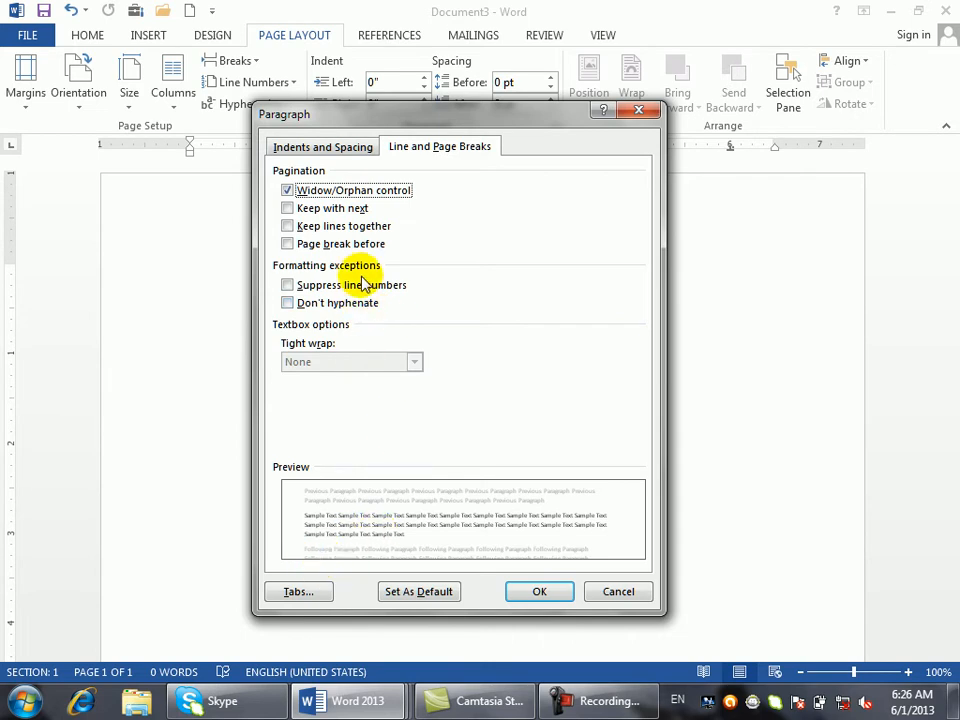
pyautogui.click(369, 147)
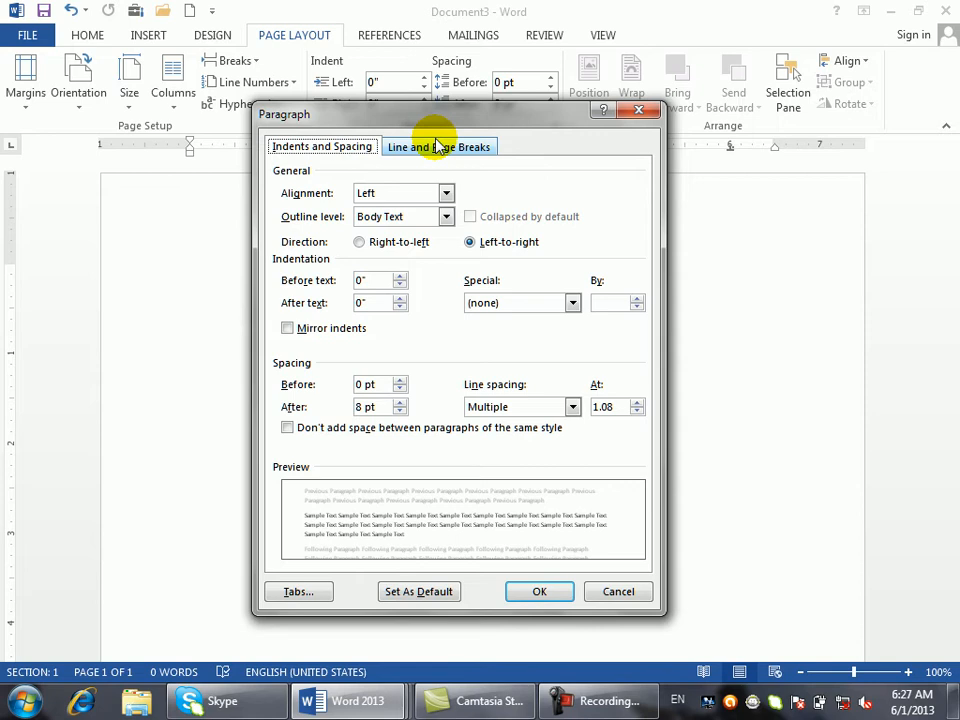
pyautogui.click(437, 146)
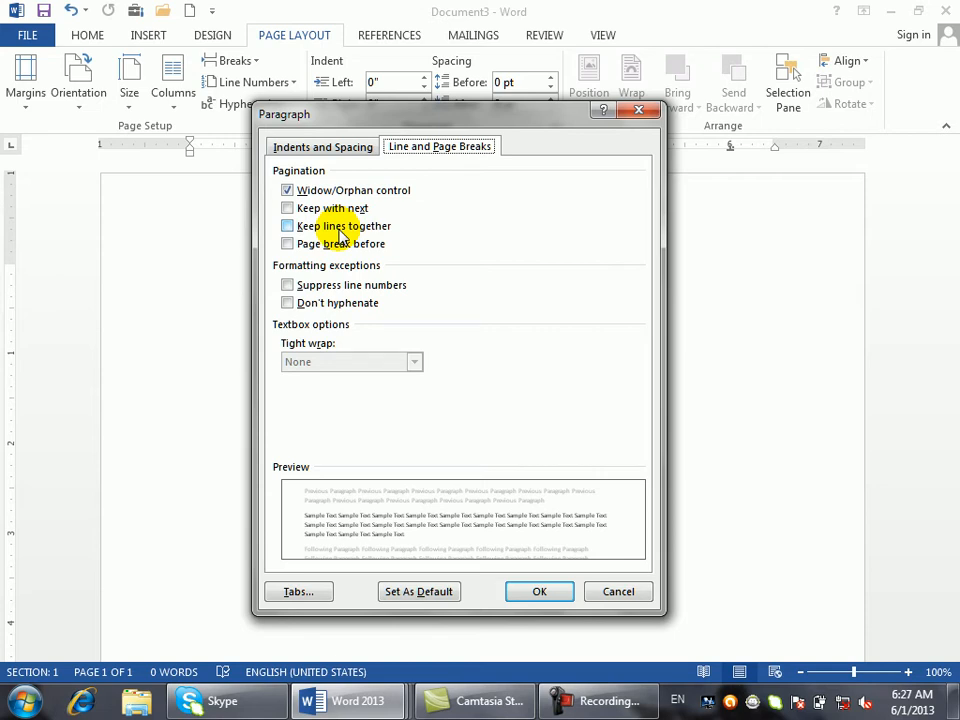
pyautogui.click(636, 113)
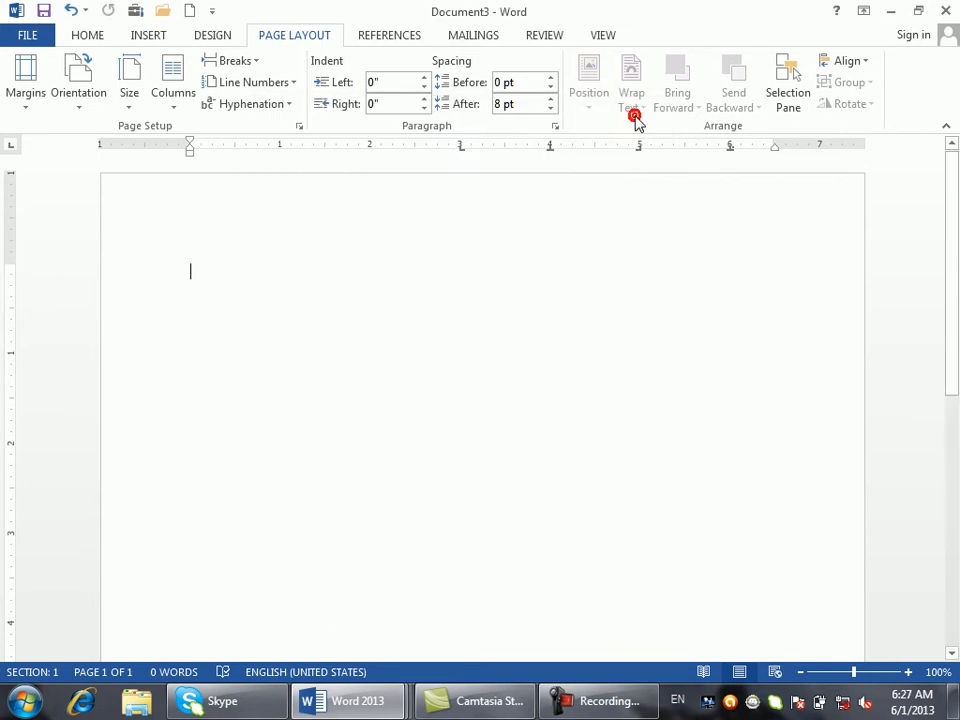
# - Close Document3 without saving, then start closing Document2
pyautogui.click(561, 246)
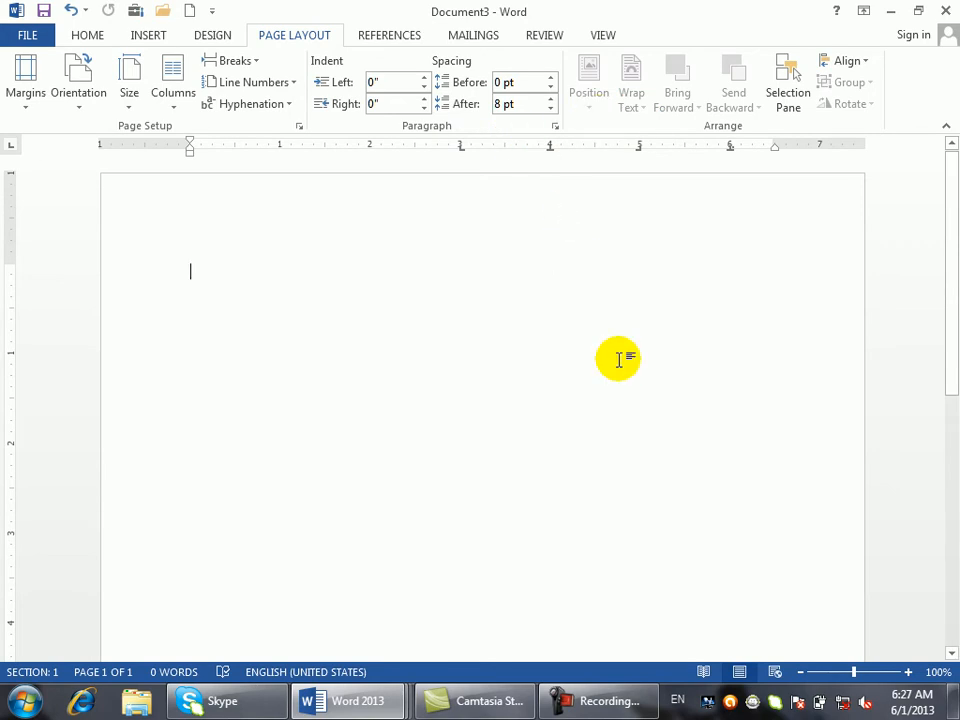
pyautogui.hotkey('ctrl', 'w')
pyautogui.click(484, 388)
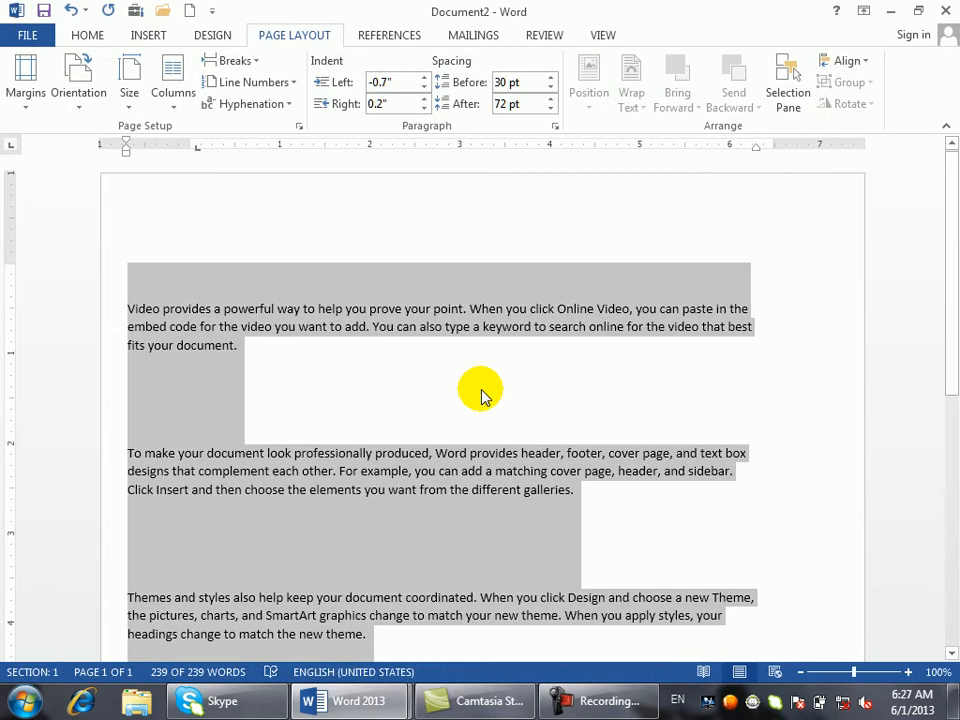
pyautogui.hotkey('ctrl', 'w')
# - Discard Document2 and set the second paragraph's left indent to 0.4 inches, keeping 1.7-inch right indent
pyautogui.click(474, 387)
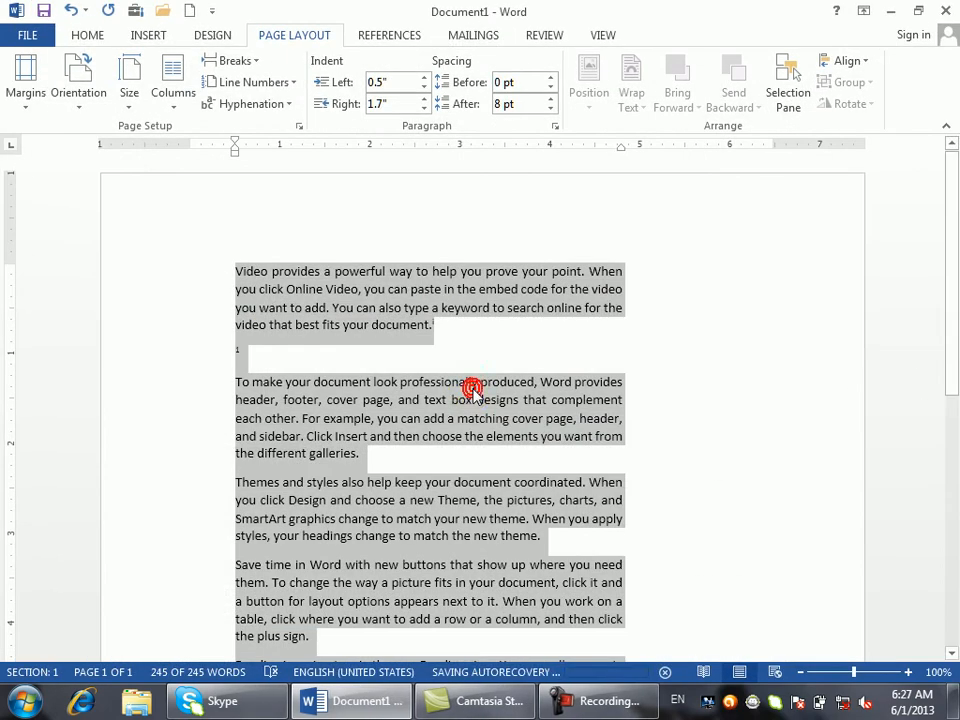
pyautogui.click(604, 386)
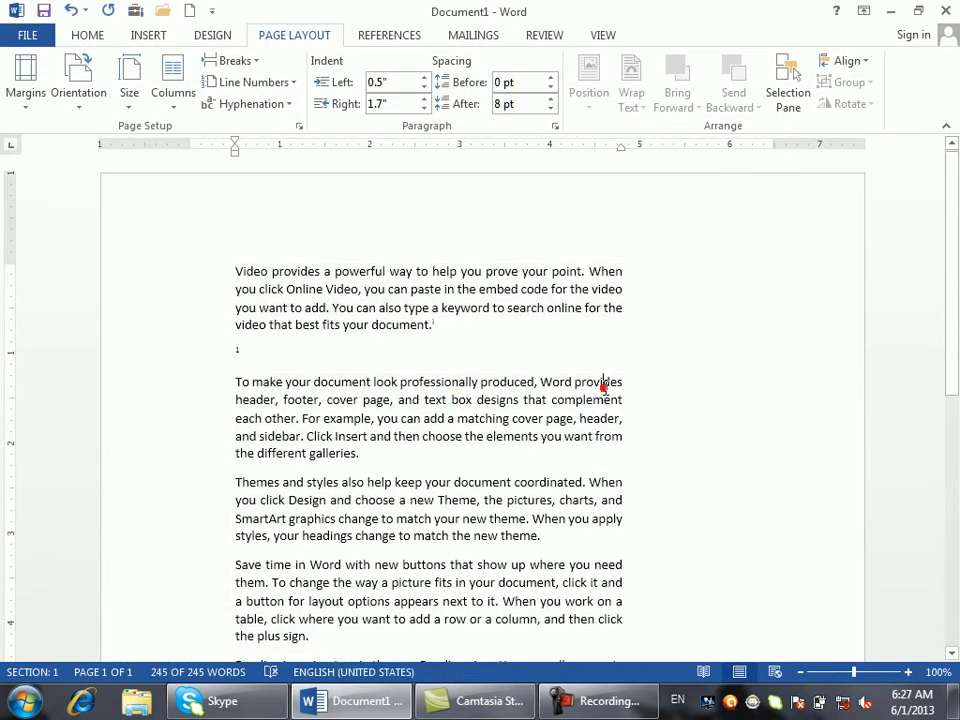
pyautogui.click(424, 87)
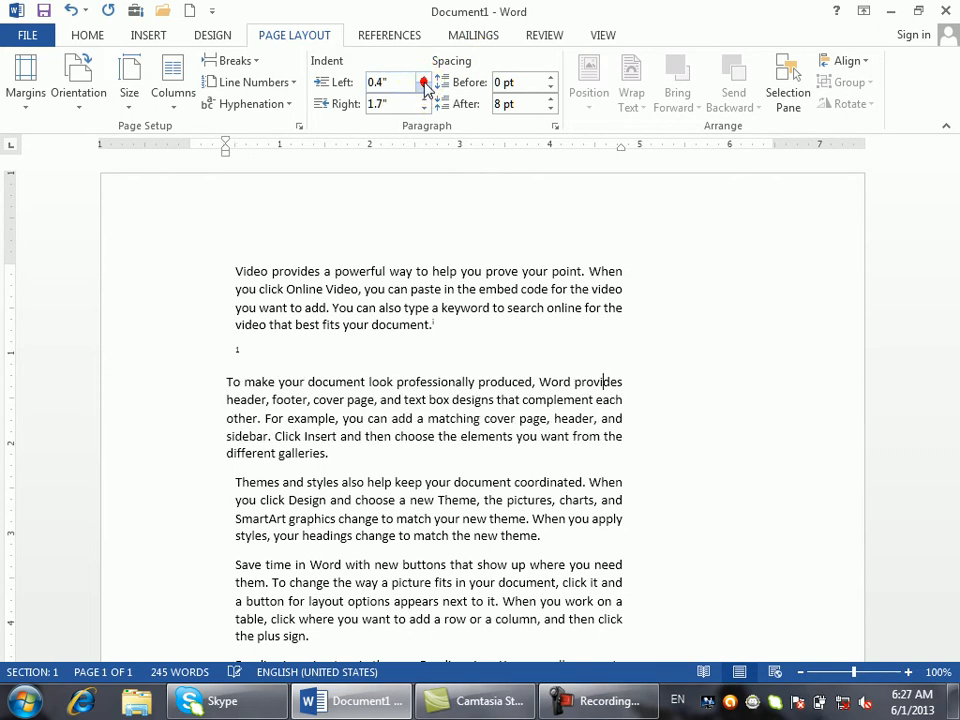
pyautogui.click(424, 99)
pyautogui.click(424, 106)
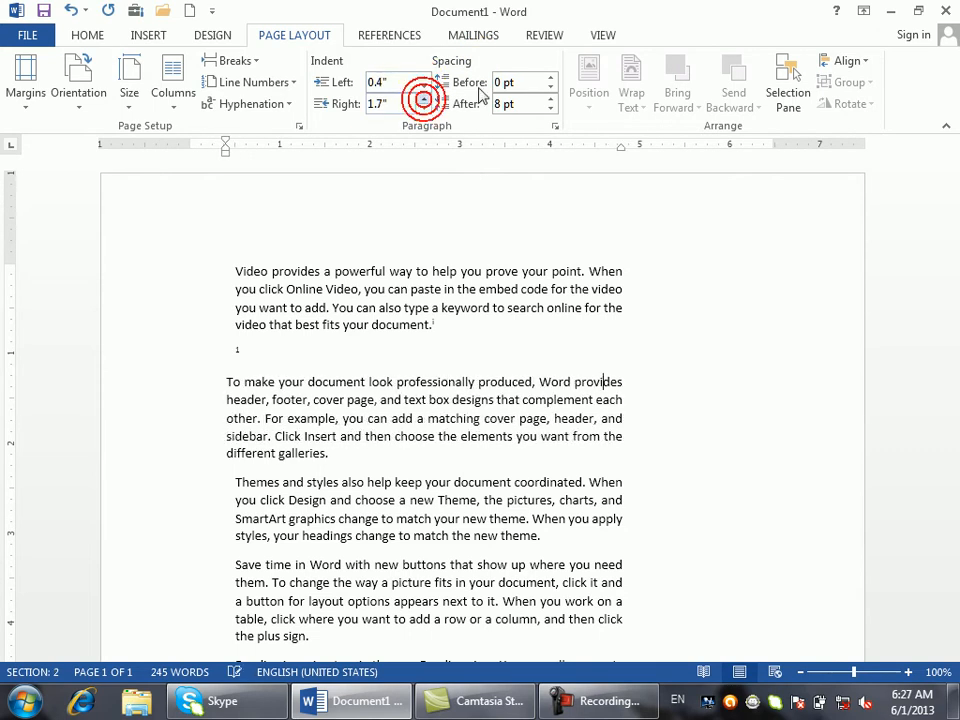
# - Give the second paragraph 30 pt spacing before and 36 pt spacing after
pyautogui.click(551, 77)
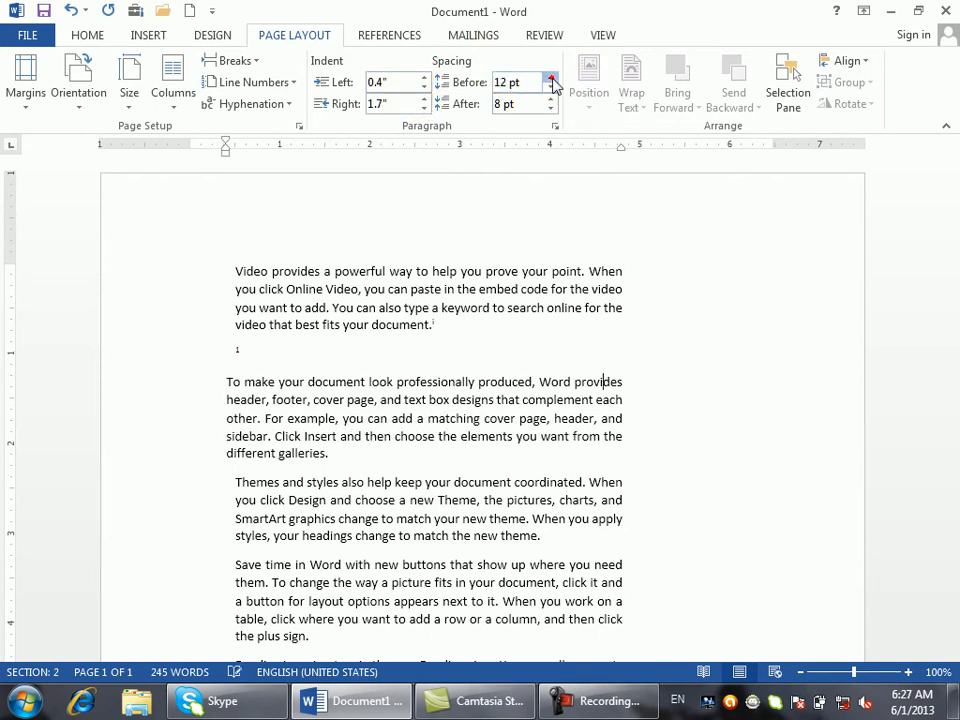
pyautogui.click(551, 77)
pyautogui.click(551, 77)
pyautogui.click(551, 77)
pyautogui.click(551, 77)
pyautogui.click(551, 99)
pyautogui.click(551, 99)
pyautogui.click(551, 99)
pyautogui.click(551, 99)
pyautogui.click(551, 99)
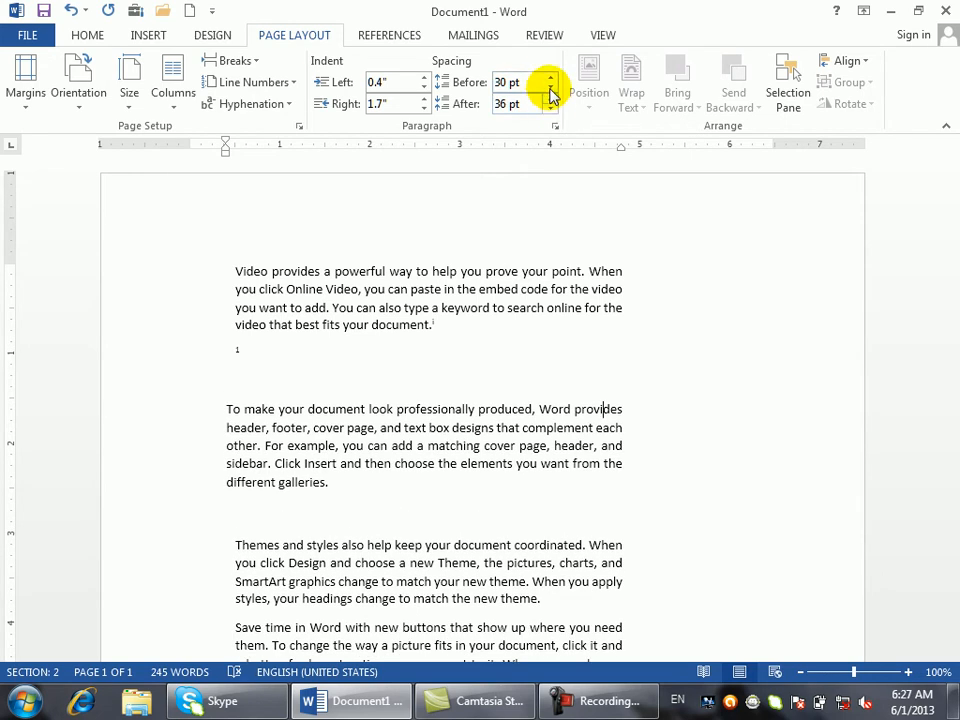
pyautogui.click(542, 324)
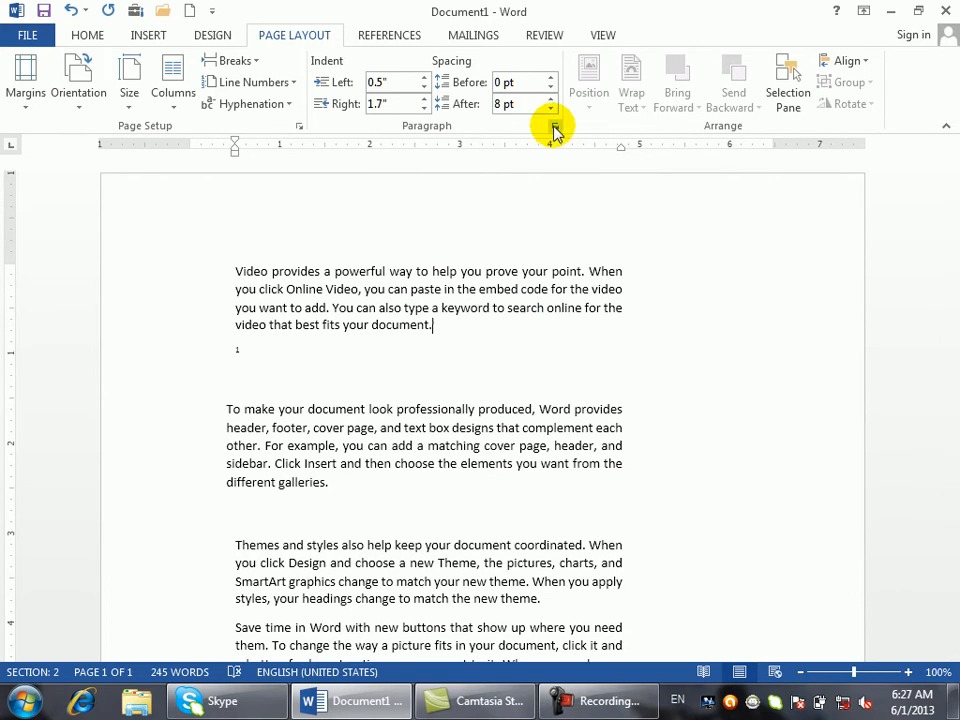
pyautogui.click(136, 33)
# - Draw a rectangle below the first paragraph, shift it right, and show its Position options
pyautogui.click(257, 90)
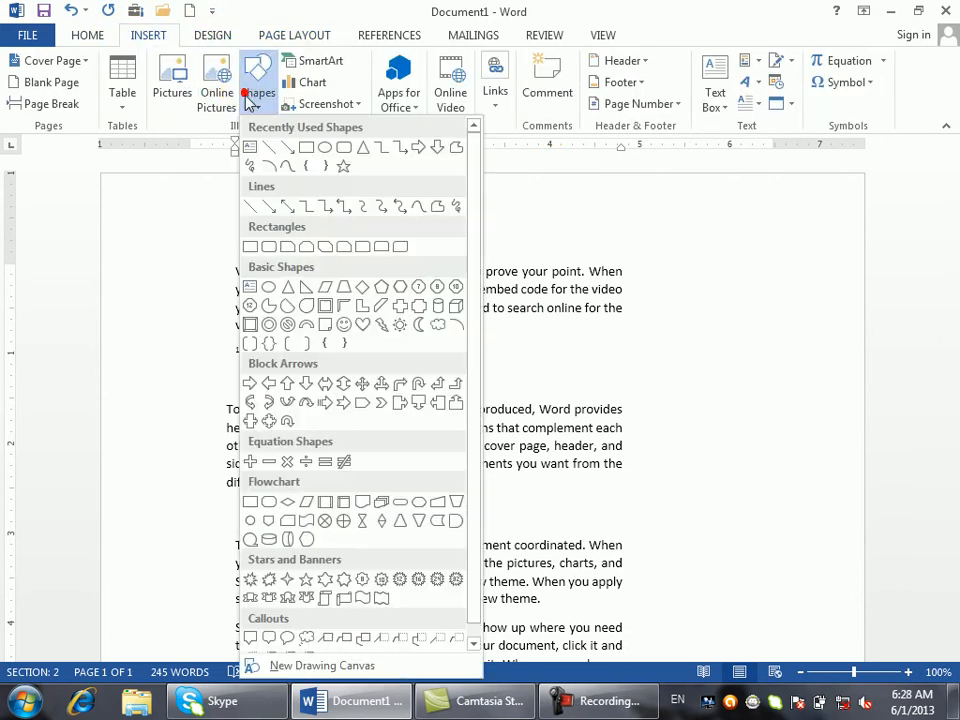
pyautogui.click(303, 147)
pyautogui.moveTo(297, 338); pyautogui.dragTo(421, 453)
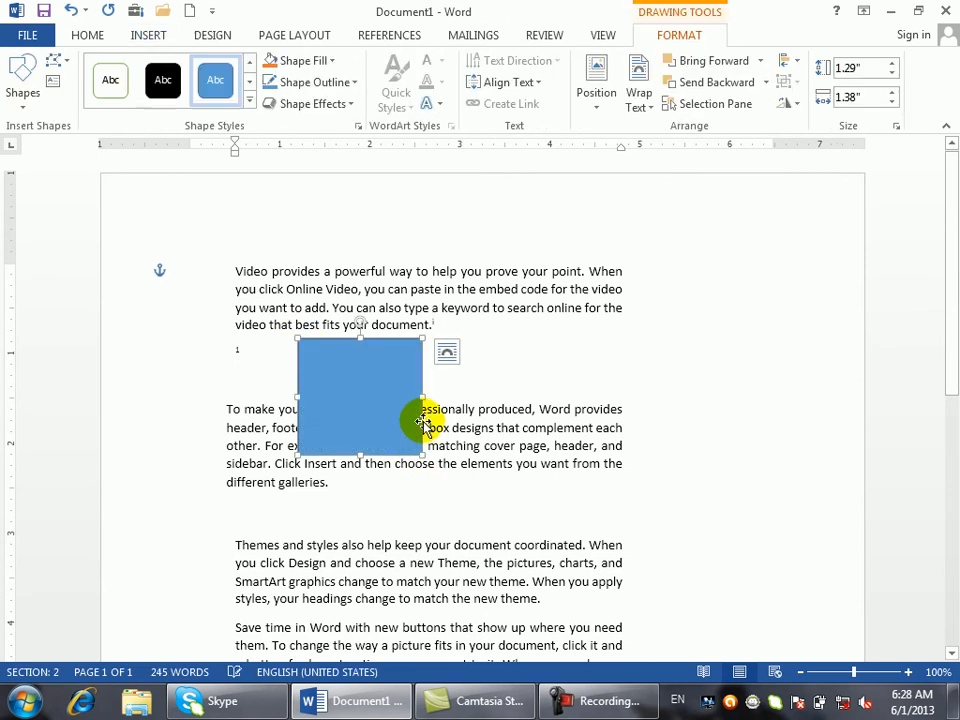
pyautogui.moveTo(381, 386); pyautogui.dragTo(433, 394)
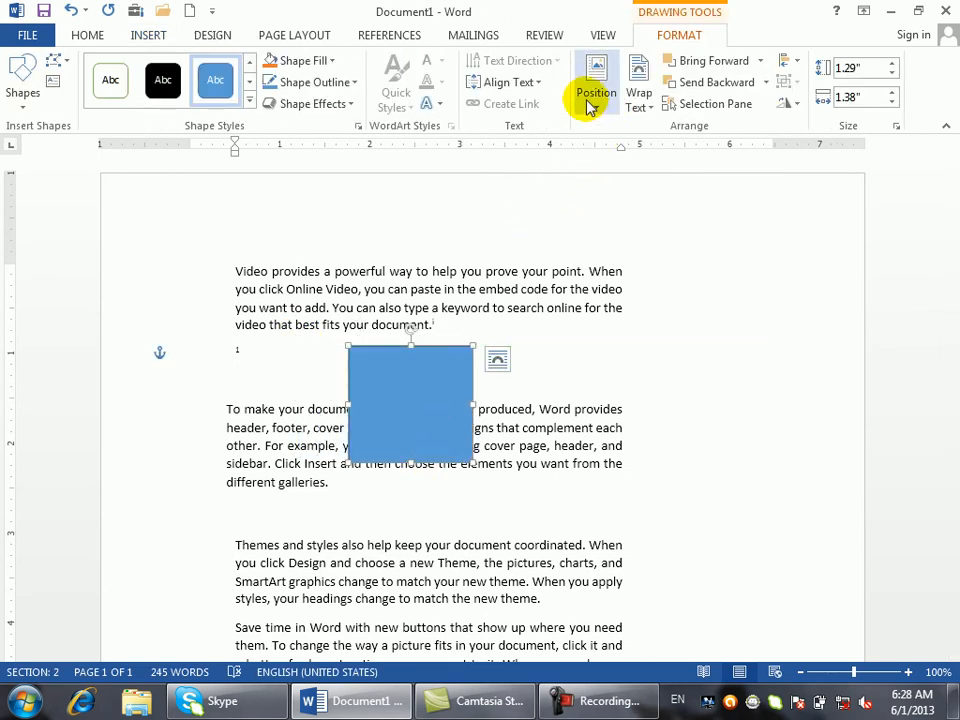
pyautogui.click(592, 96)
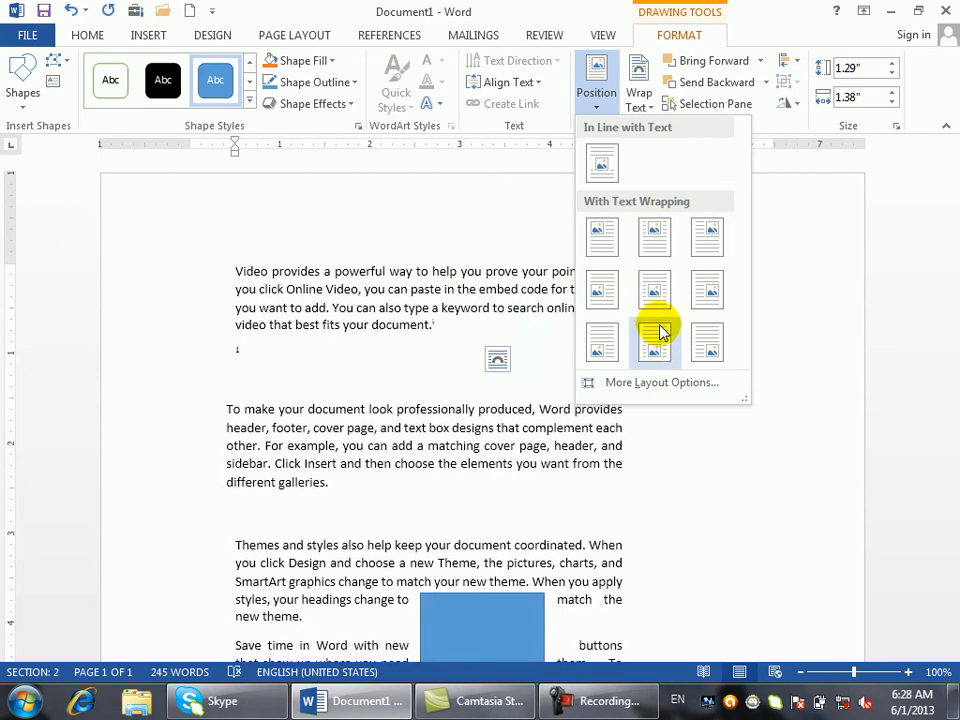
pyautogui.click(655, 385)
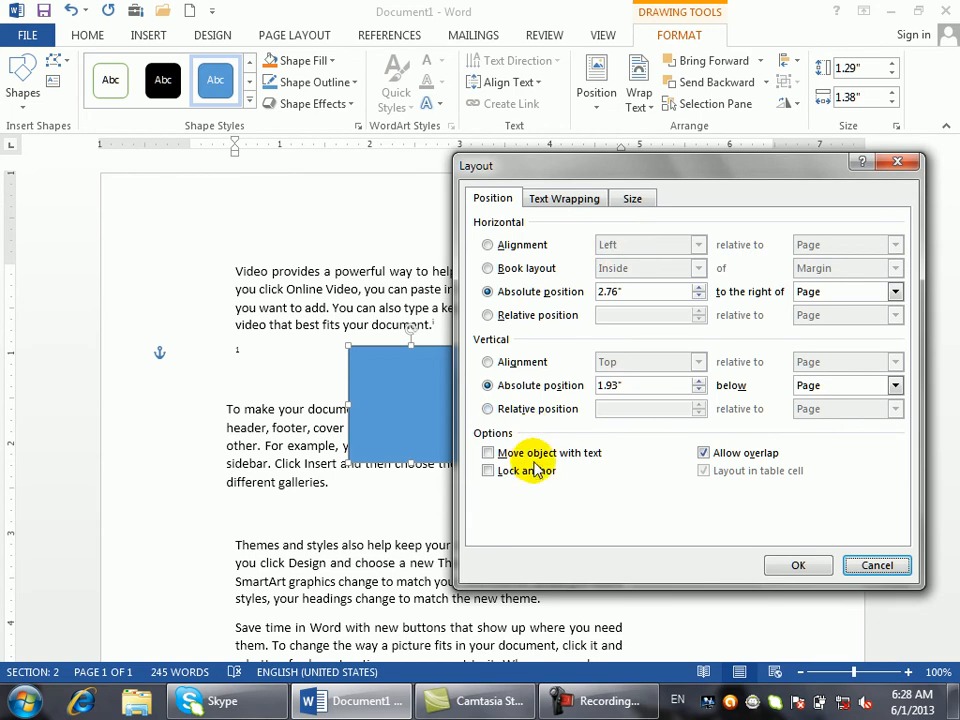
pyautogui.click(710, 471)
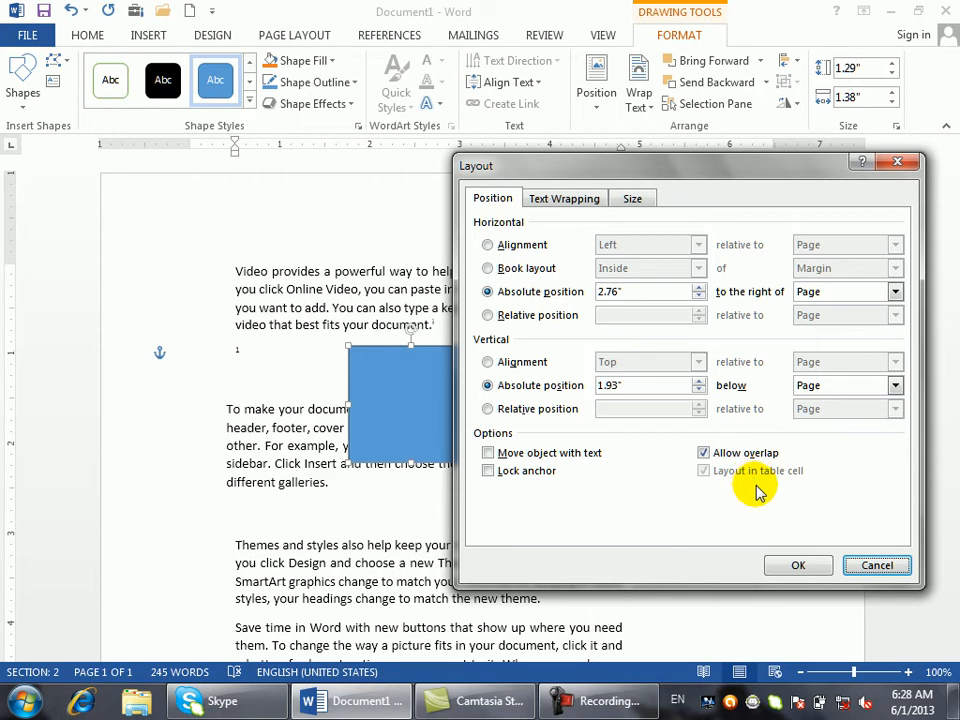
pyautogui.click(734, 468)
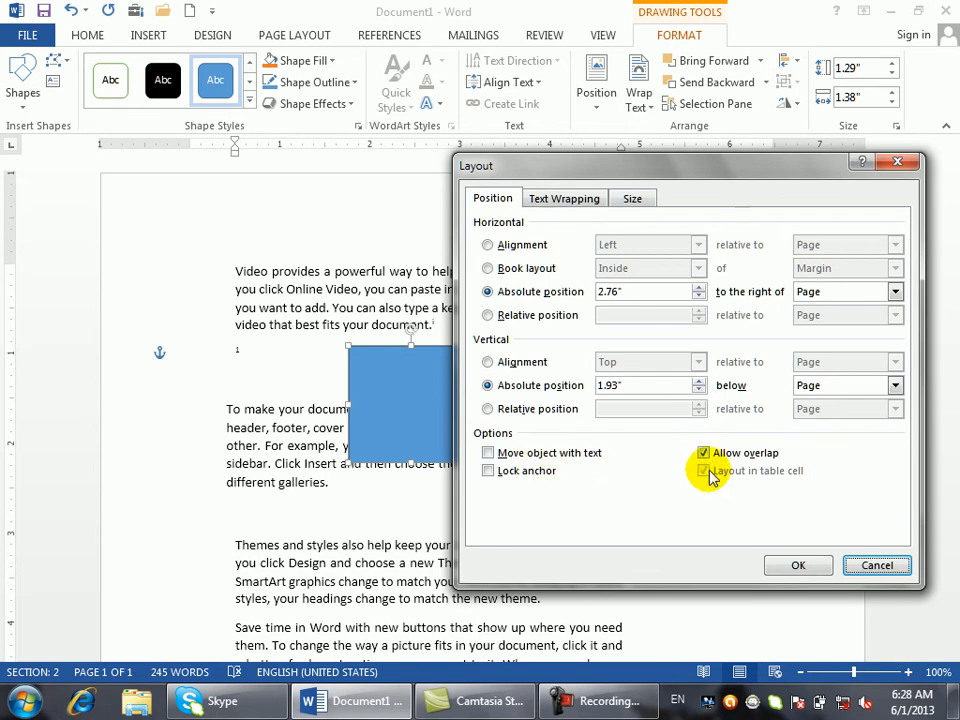
pyautogui.click(488, 453)
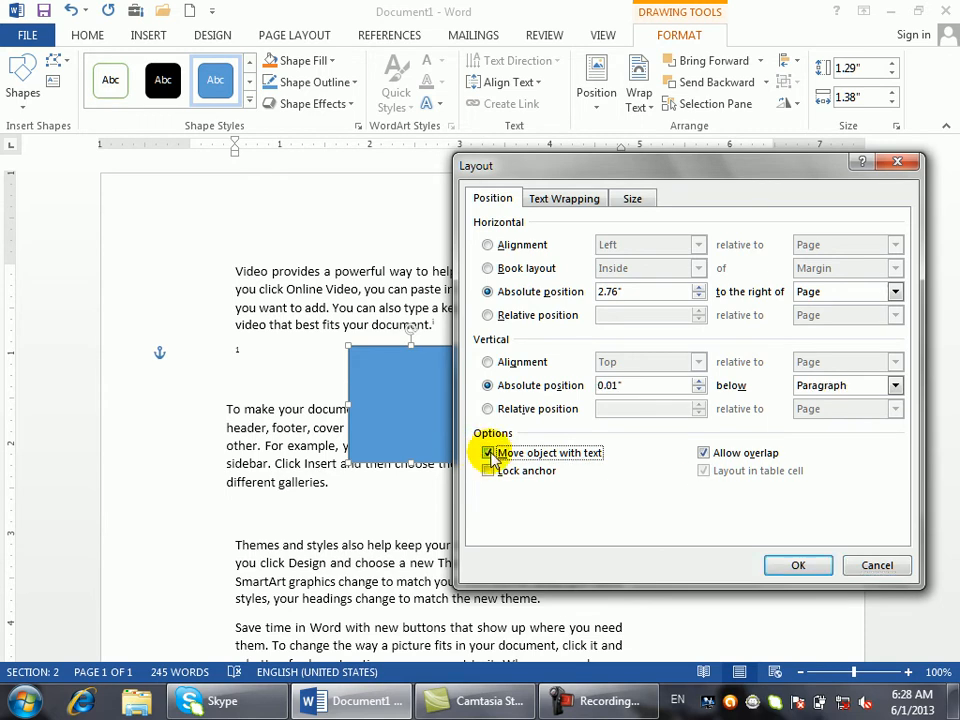
pyautogui.click(697, 386)
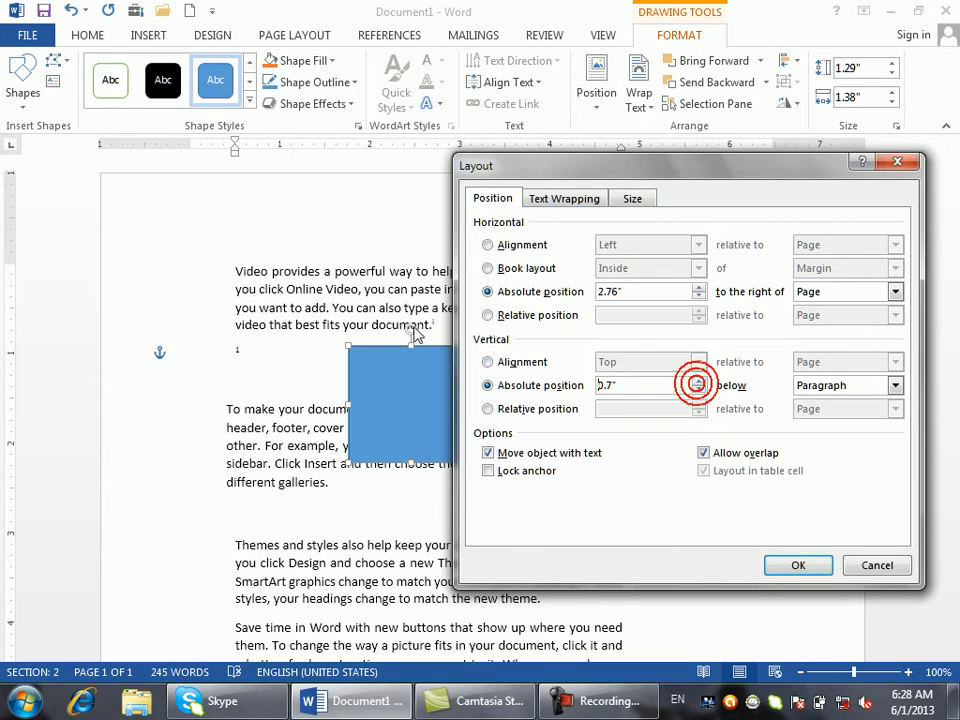
pyautogui.click(797, 563)
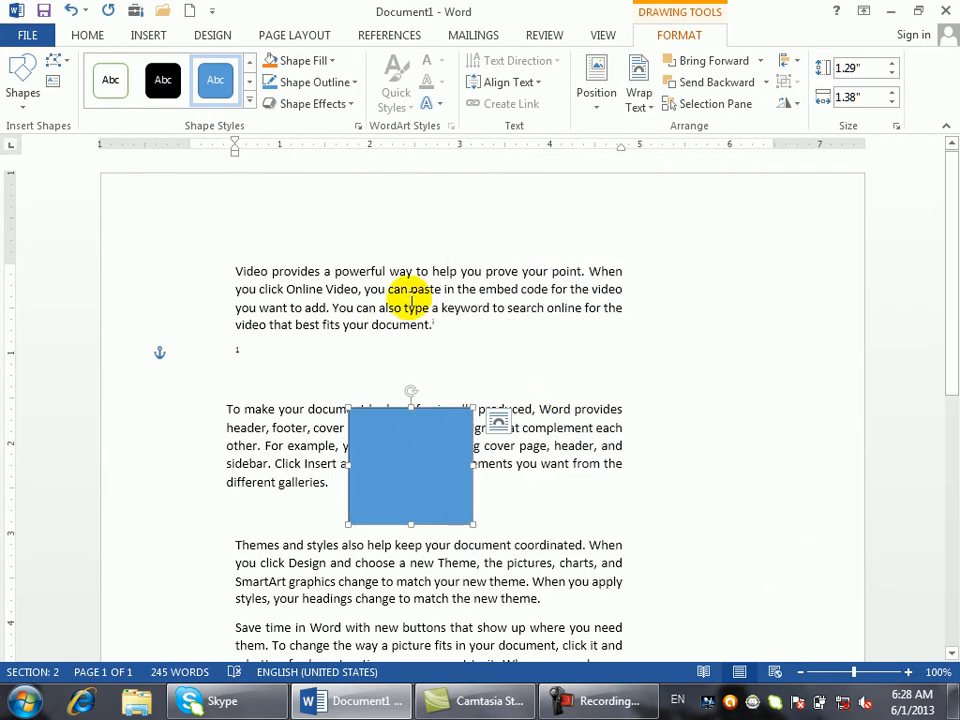
pyautogui.hotkey('ctrl', 'z')
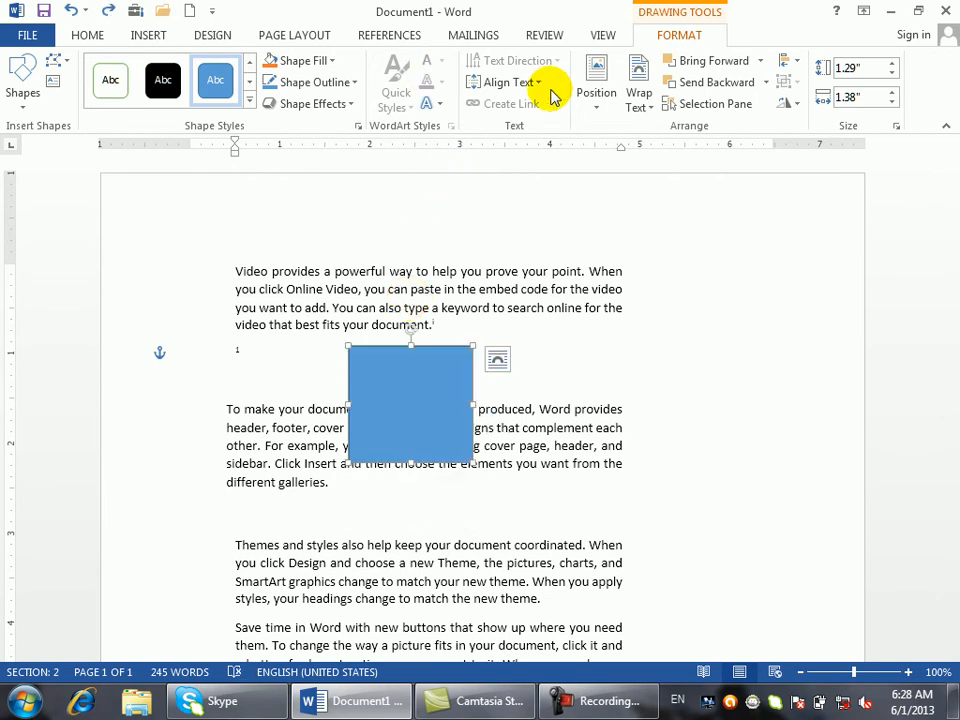
# - Turn on Lock anchor for the rectangle in the More Layout Options dialog
pyautogui.click(599, 92)
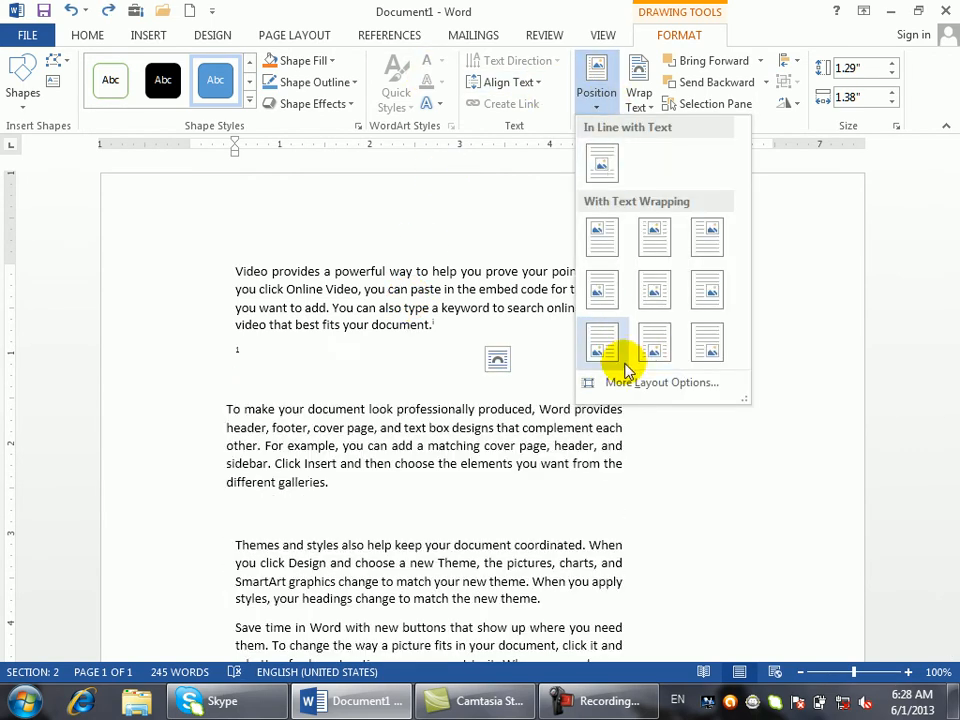
pyautogui.click(623, 379)
pyautogui.click(513, 472)
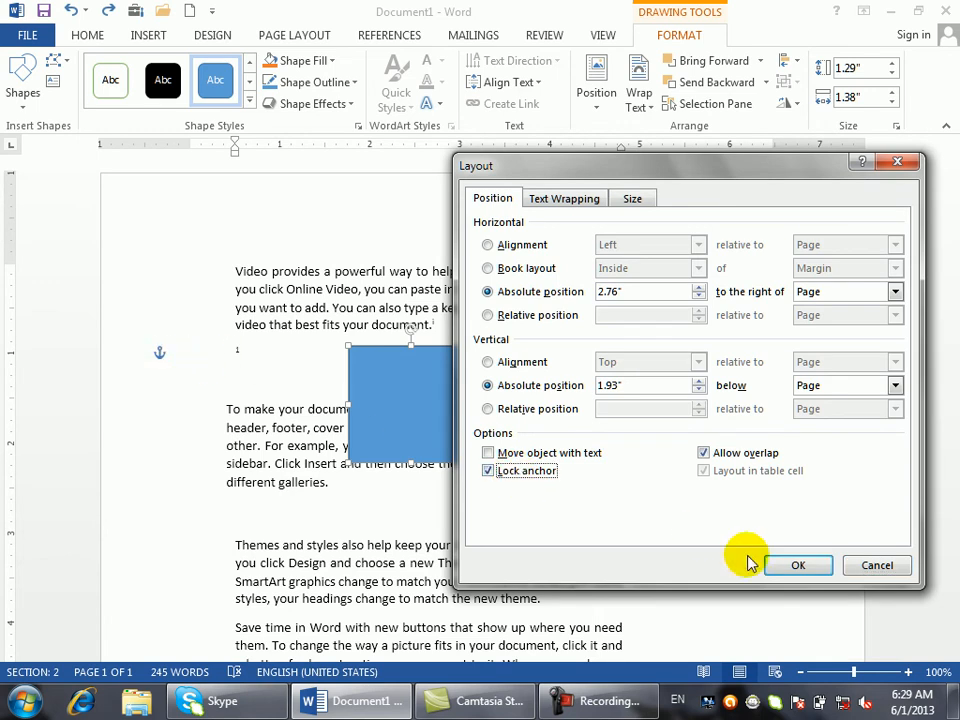
pyautogui.click(814, 567)
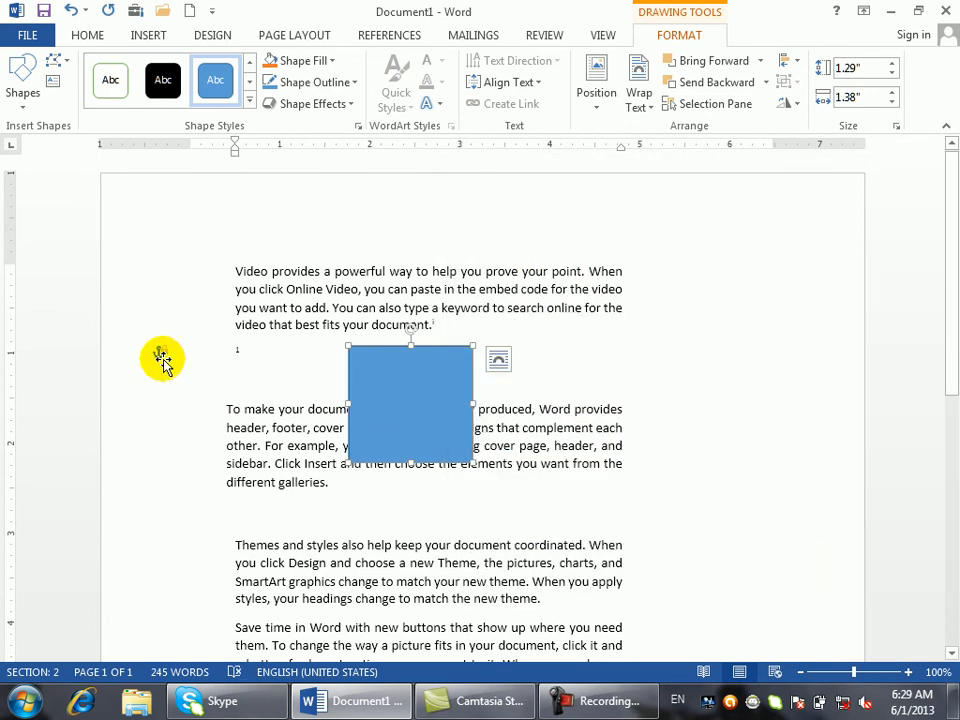
# - Drag the rectangle down and back up the page to test the locked anchor
pyautogui.moveTo(371, 385); pyautogui.dragTo(369, 579)
pyautogui.scroll(-8, 369, 620)
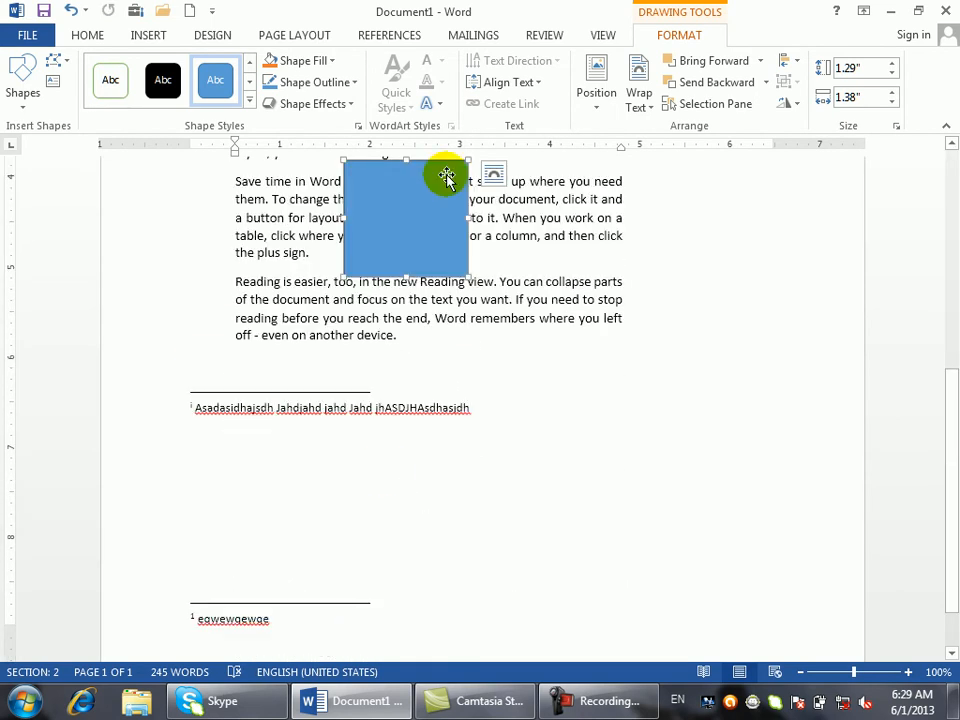
pyautogui.moveTo(424, 244); pyautogui.dragTo(417, 80)
pyautogui.moveTo(956, 396); pyautogui.dragTo(949, 292)
pyautogui.moveTo(444, 494); pyautogui.dragTo(467, 274)
pyautogui.moveTo(949, 292); pyautogui.dragTo(955, 245)
pyautogui.moveTo(448, 369); pyautogui.dragTo(427, 333)
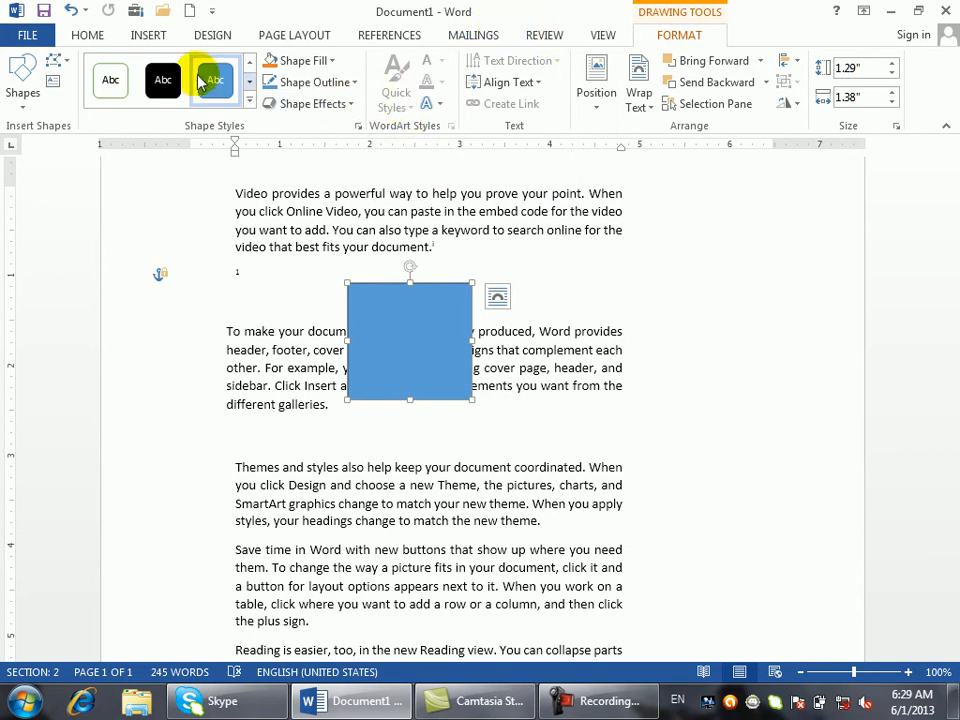
# - Clear Lock anchor for the square in More Layout Options, then Ctrl-drag a copy to the right
pyautogui.click(212, 38)
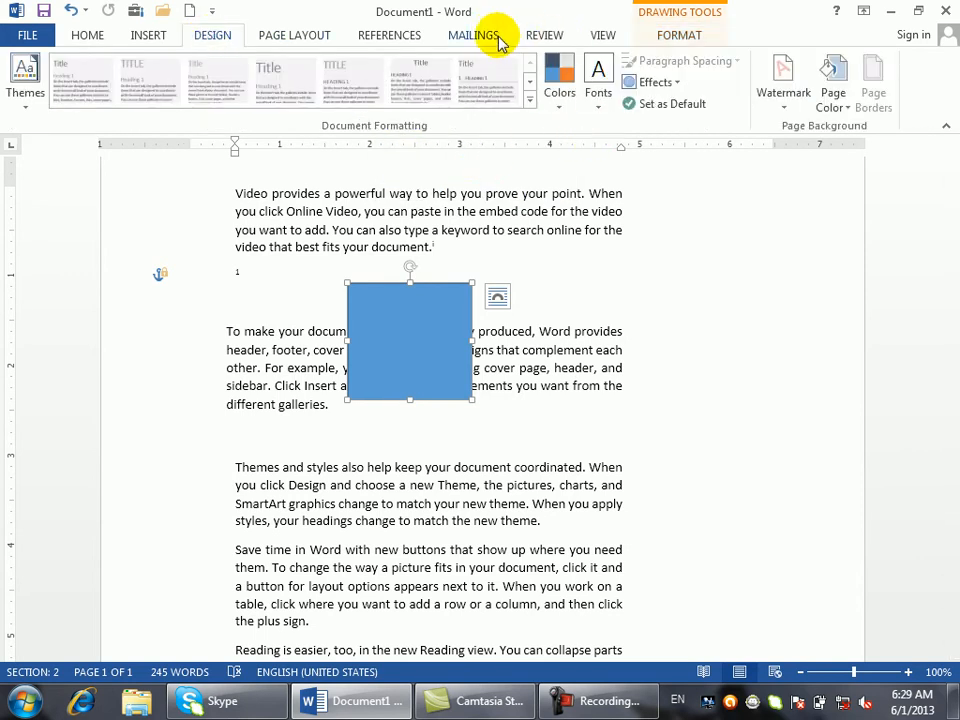
pyautogui.click(293, 30)
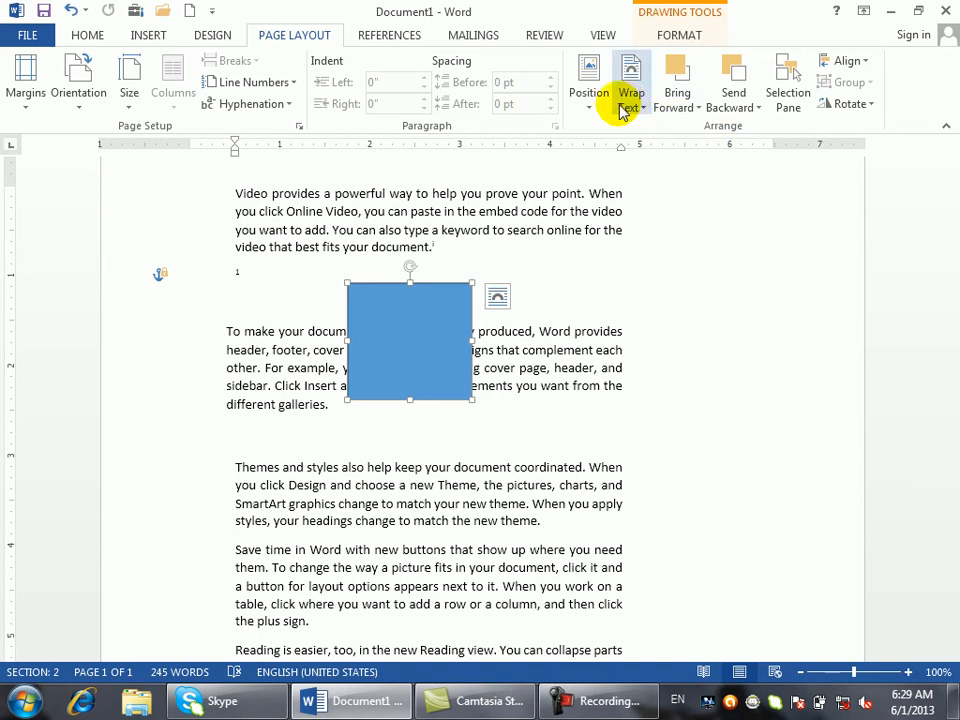
pyautogui.click(589, 105)
pyautogui.click(636, 382)
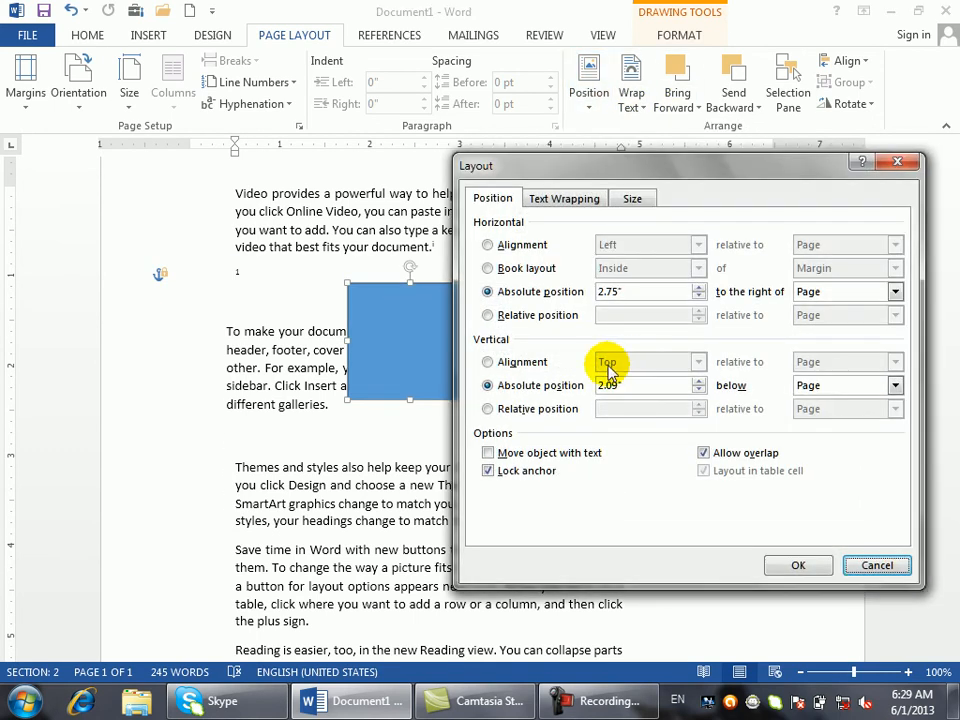
pyautogui.click(523, 470)
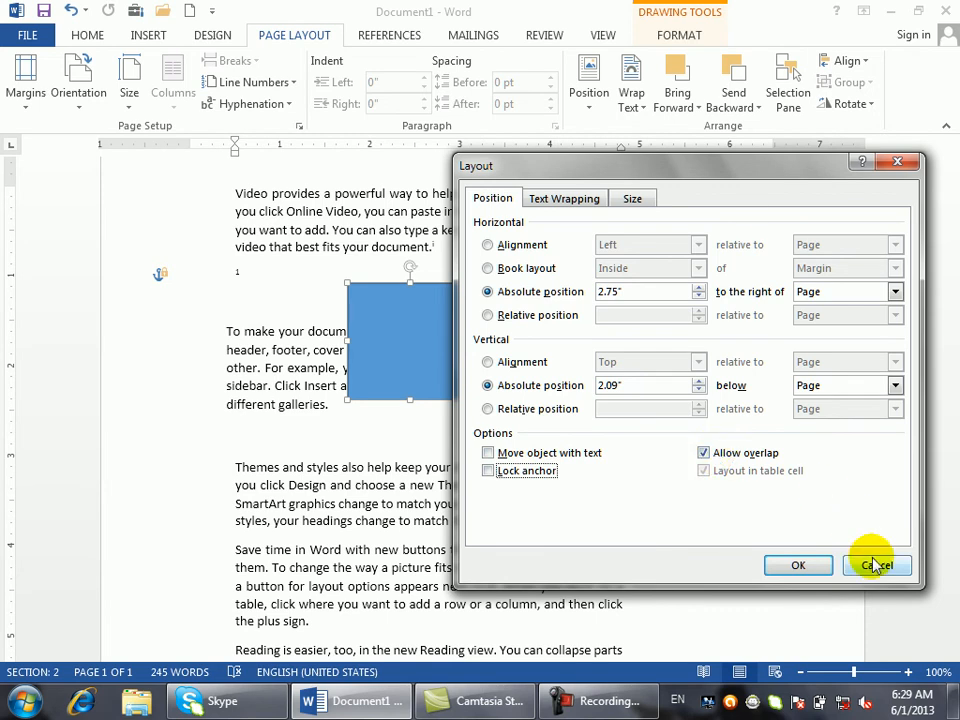
pyautogui.click(797, 565)
pyautogui.moveTo(420, 338); pyautogui.dragTo(447, 338)
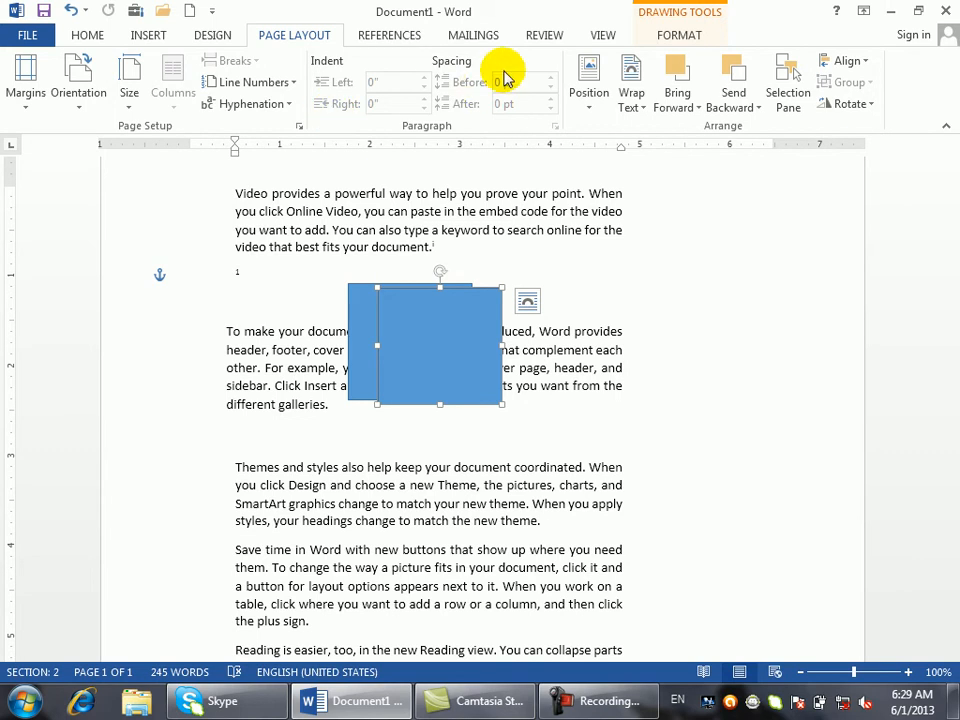
# - Turn off Allow overlap for the copied square and drag it against the original
pyautogui.click(585, 108)
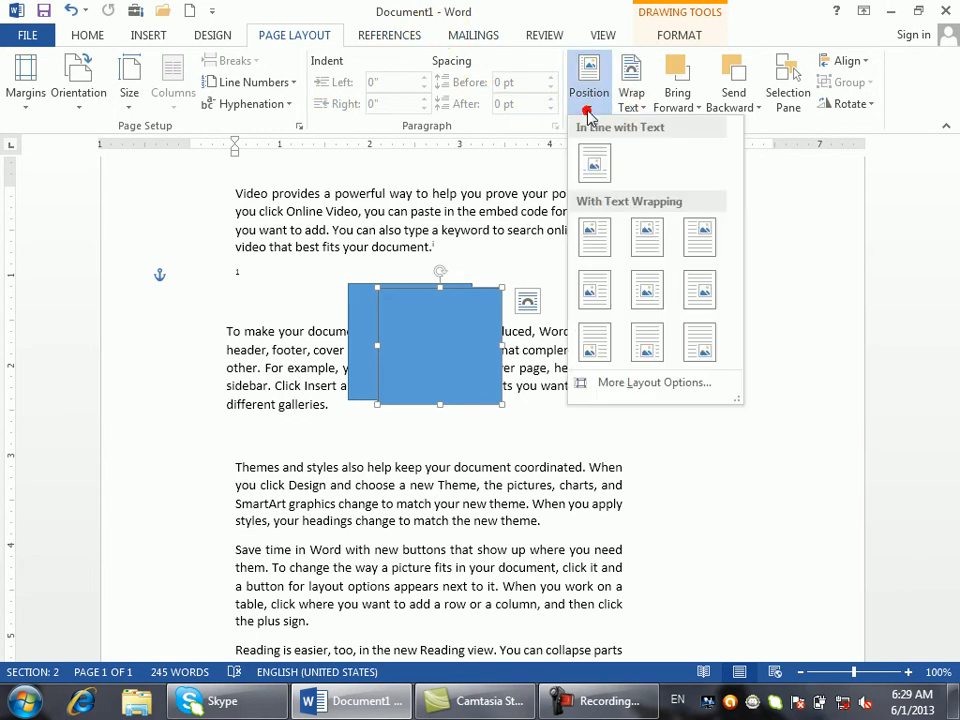
pyautogui.click(606, 383)
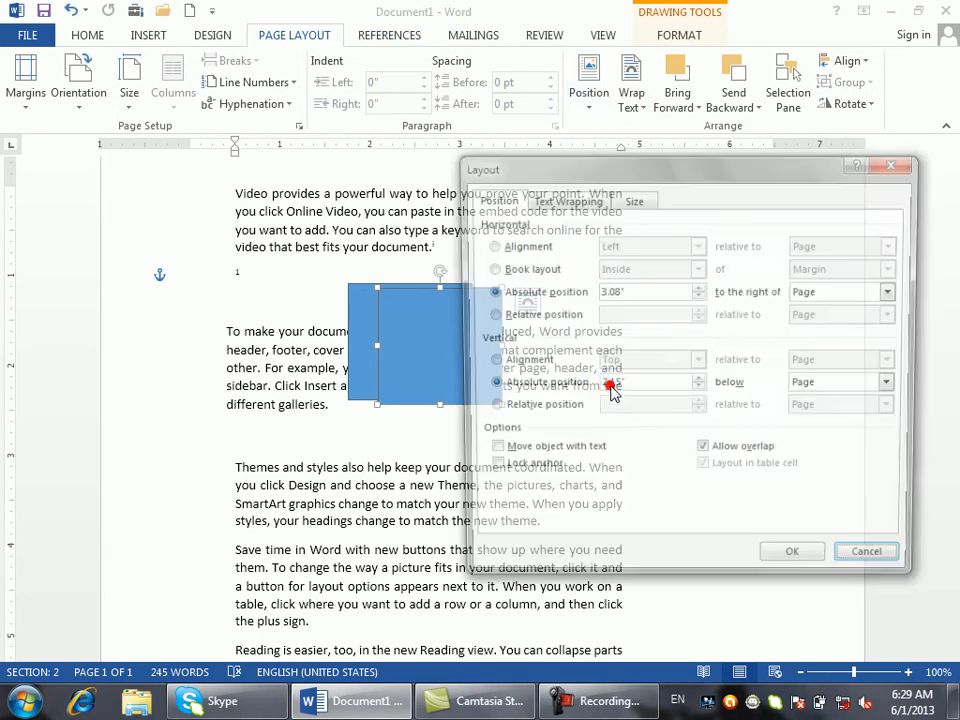
pyautogui.click(705, 453)
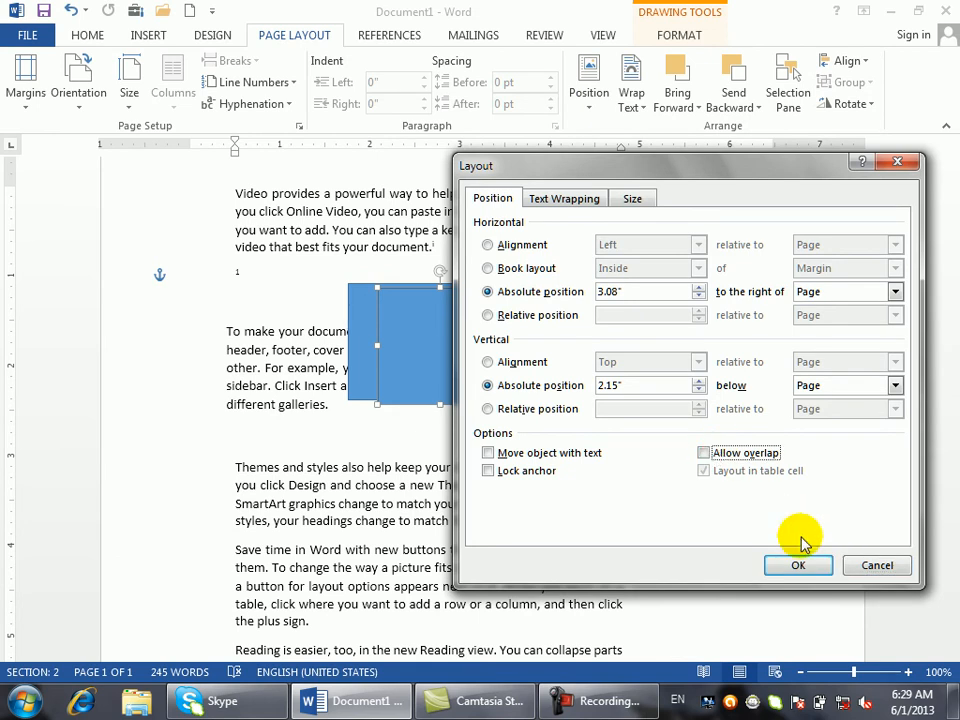
pyautogui.click(798, 565)
pyautogui.moveTo(574, 392); pyautogui.dragTo(512, 389)
pyautogui.moveTo(621, 384); pyautogui.dragTo(494, 373)
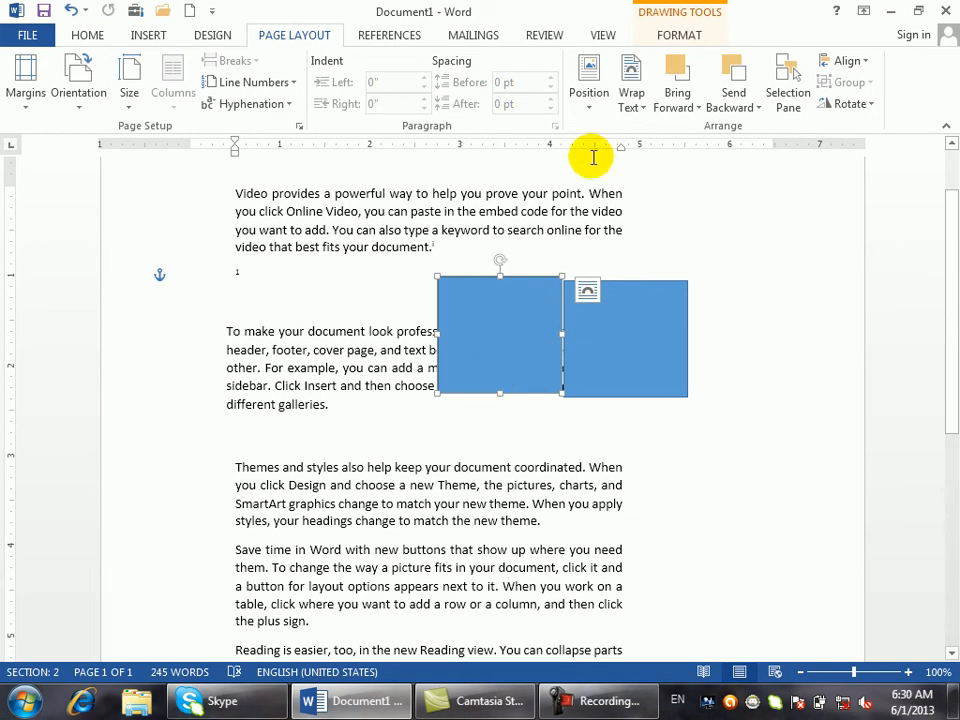
# - Recheck the layout settings and reposition the right square flush beside the other
pyautogui.click(589, 100)
pyautogui.click(599, 376)
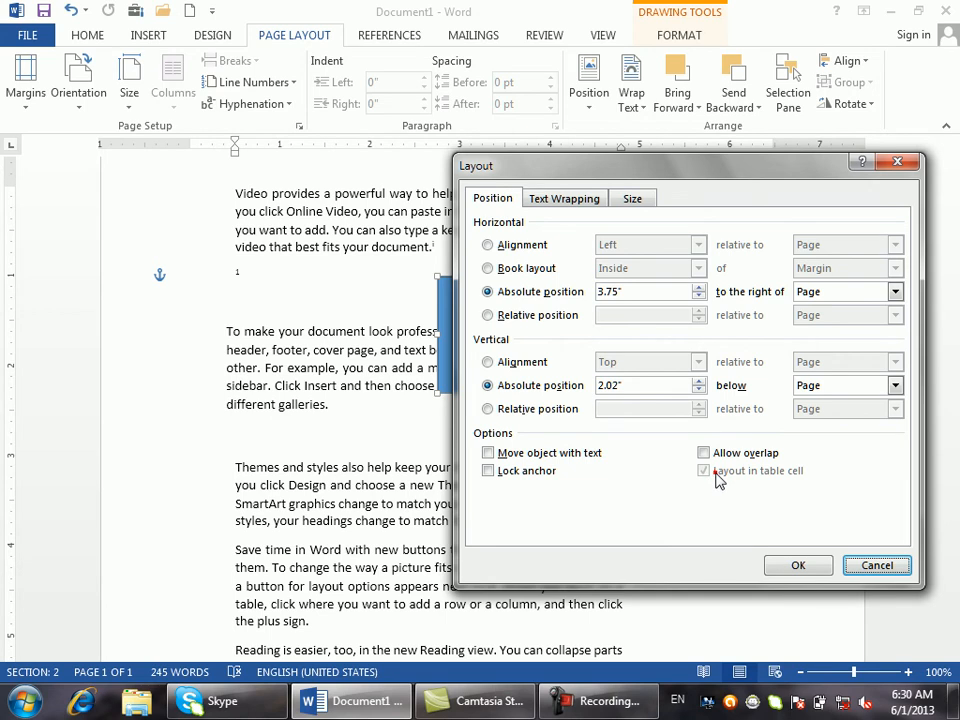
pyautogui.click(882, 566)
pyautogui.moveTo(624, 389); pyautogui.dragTo(413, 374)
pyautogui.moveTo(516, 357); pyautogui.dragTo(534, 349)
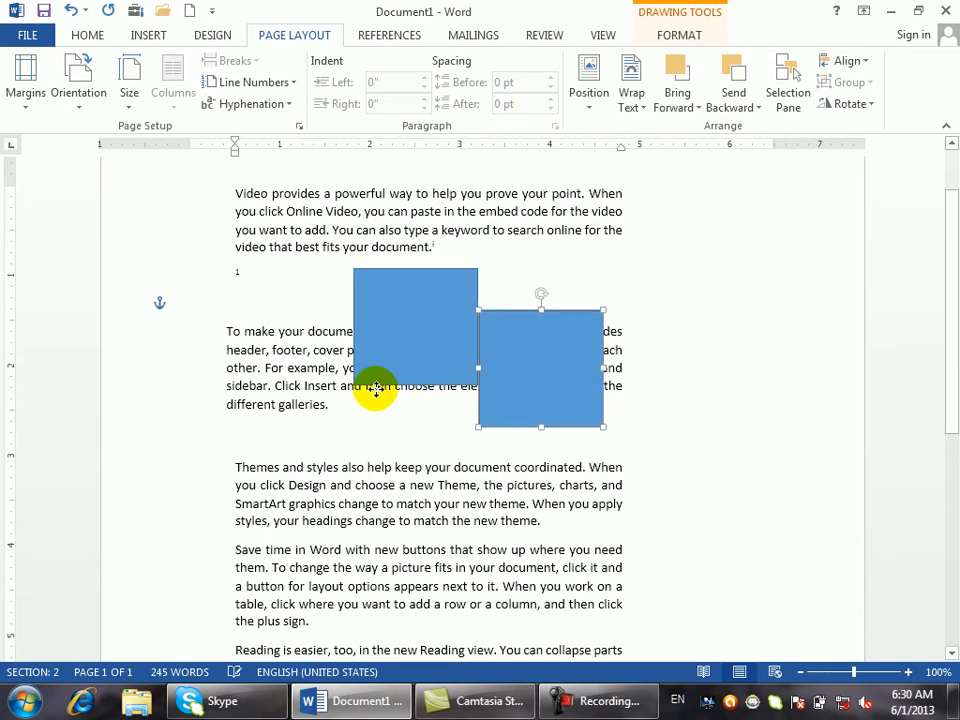
pyautogui.moveTo(514, 401); pyautogui.dragTo(396, 362)
pyautogui.click(589, 85)
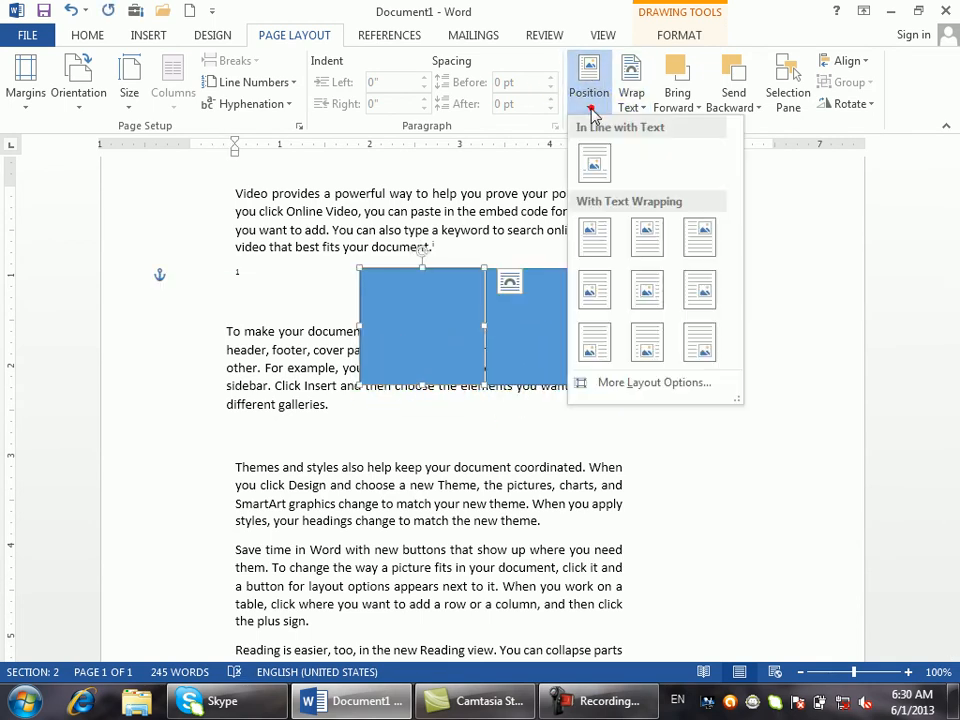
pyautogui.click(621, 381)
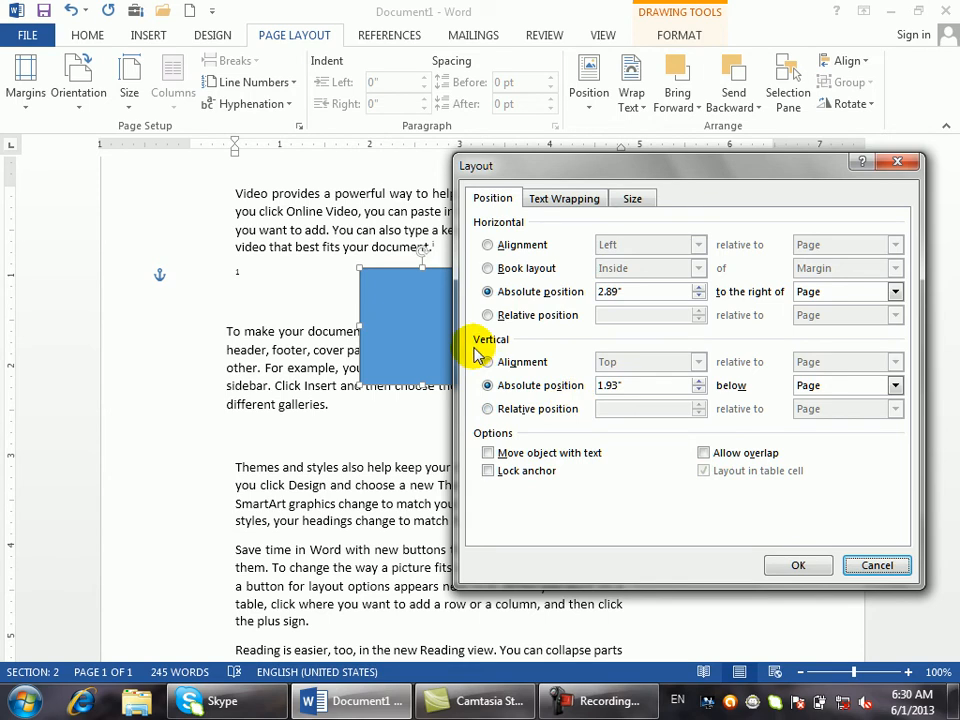
pyautogui.click(894, 566)
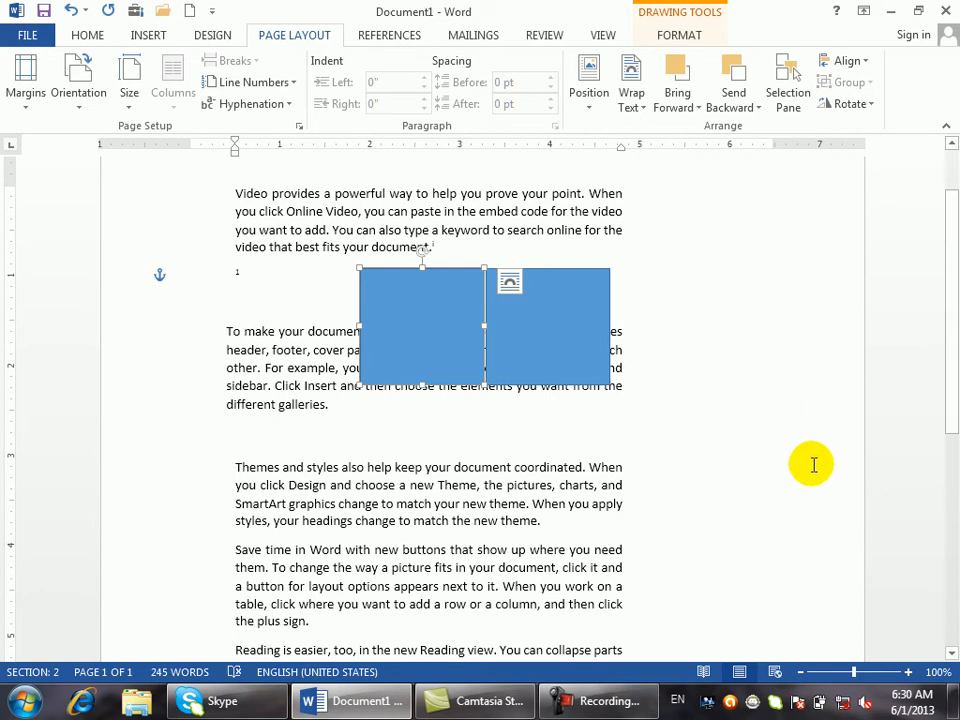
# - Delete everything, generate five sample paragraphs with =rand(), and show the Shapes gallery
pyautogui.hotkey('ctrl', 'a')
pyautogui.press('Delete')
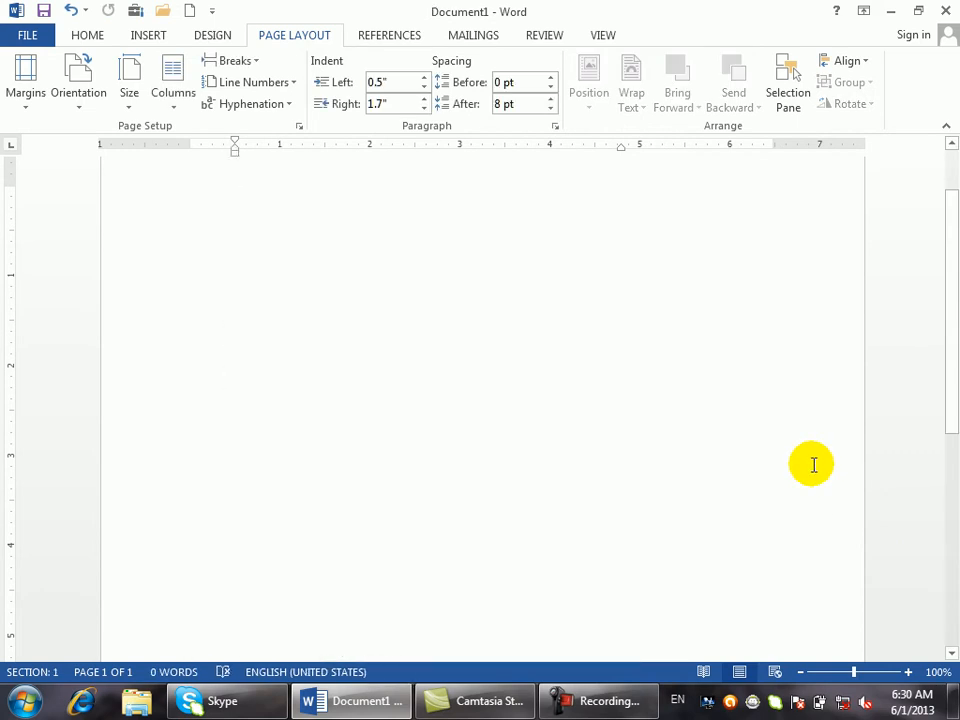
pyautogui.write('=rand')
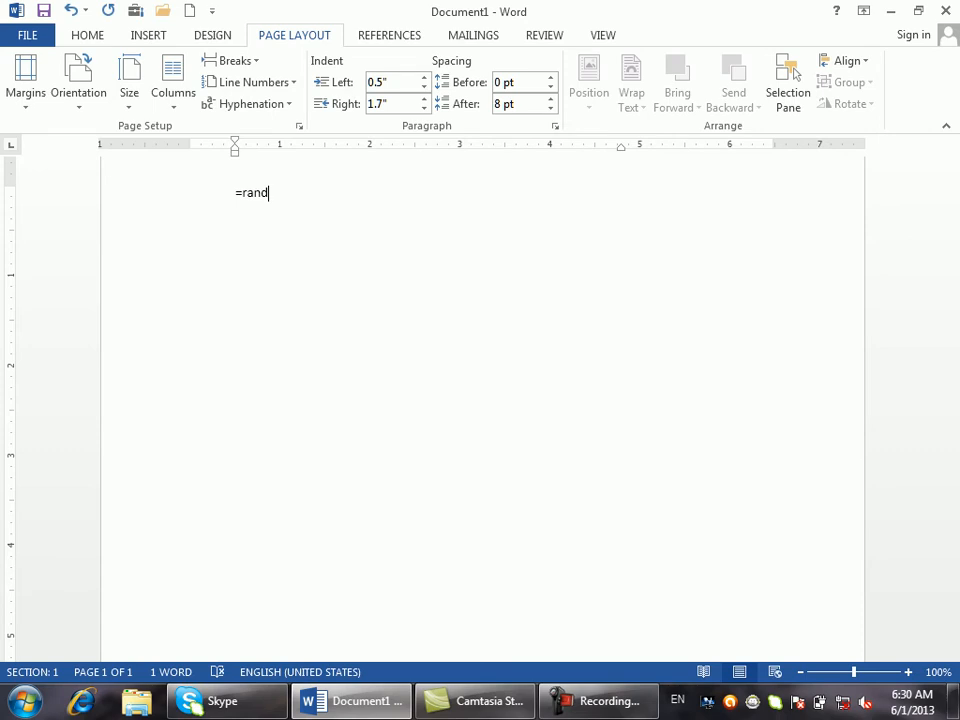
pyautogui.write('()')
pyautogui.press('Return')
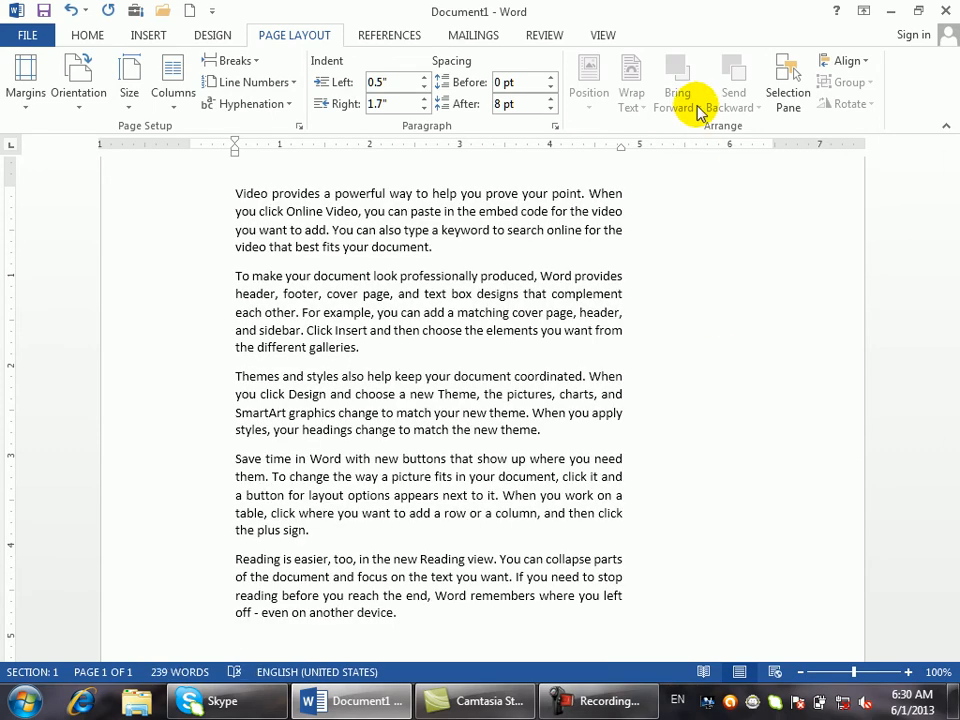
pyautogui.hotkey('ctrl', 'a')
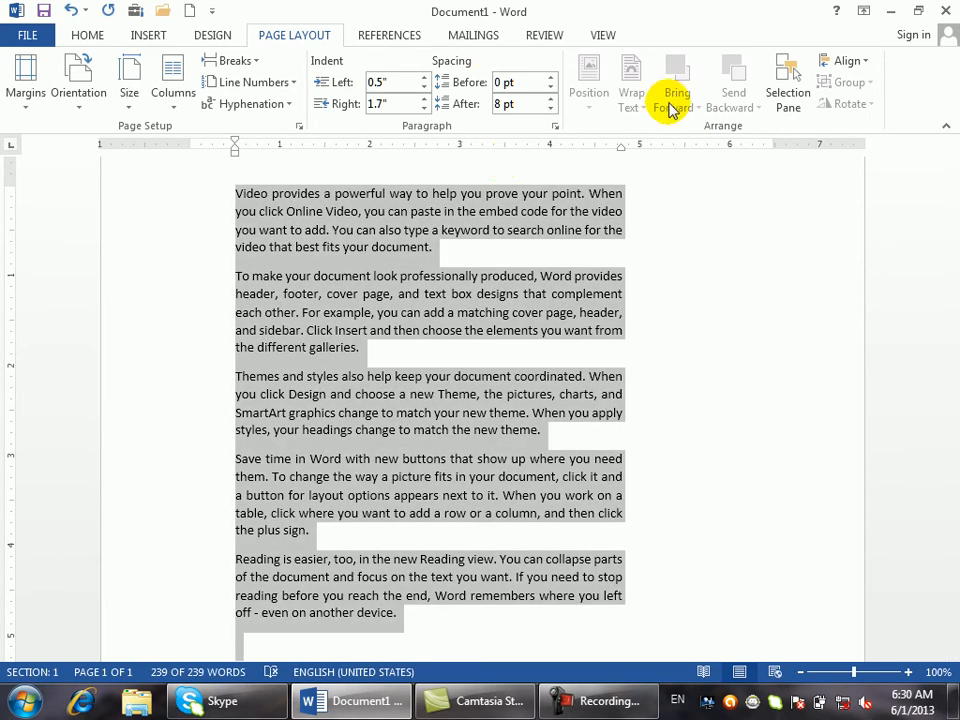
pyautogui.click(541, 275)
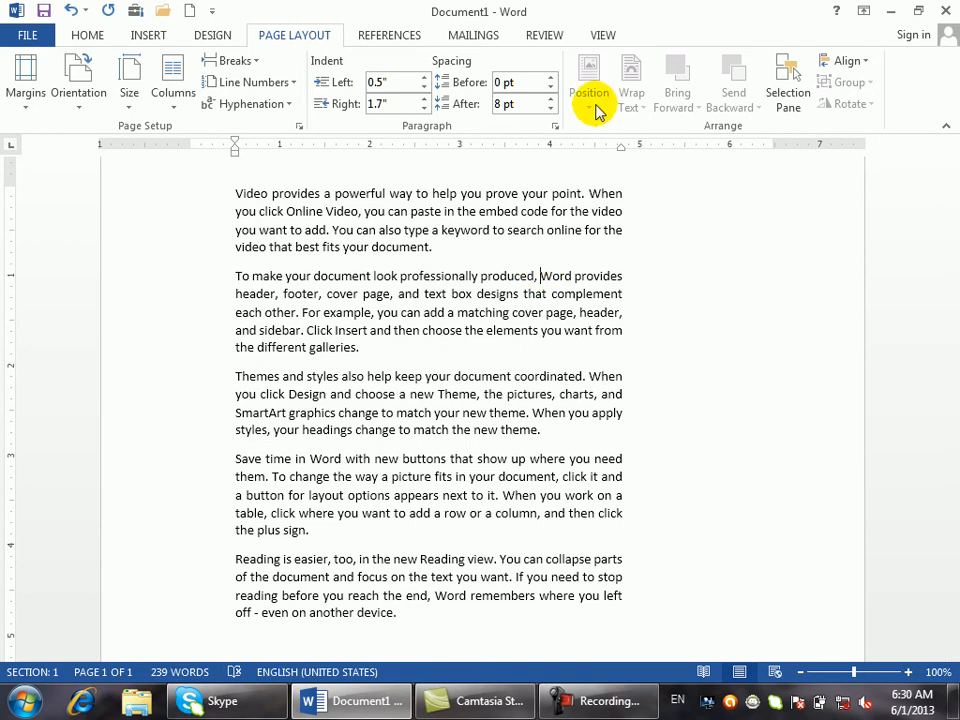
pyautogui.click(151, 44)
pyautogui.click(257, 88)
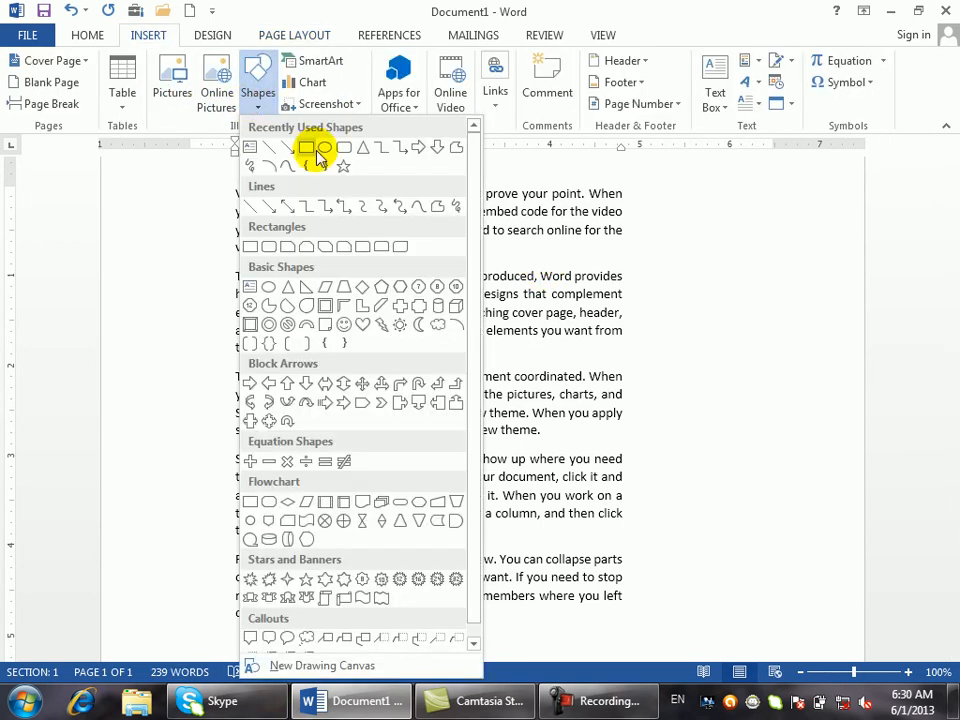
# - Draw a blue circle over the second paragraph and drag its wrap points down into a cone-shaped outline
pyautogui.click(320, 148)
pyautogui.moveTo(328, 236)
pyautogui.mouseDown()
pyautogui.moveTo(400, 262)
pyautogui.moveTo(461, 420)
pyautogui.moveTo(464, 383)
pyautogui.mouseUp()
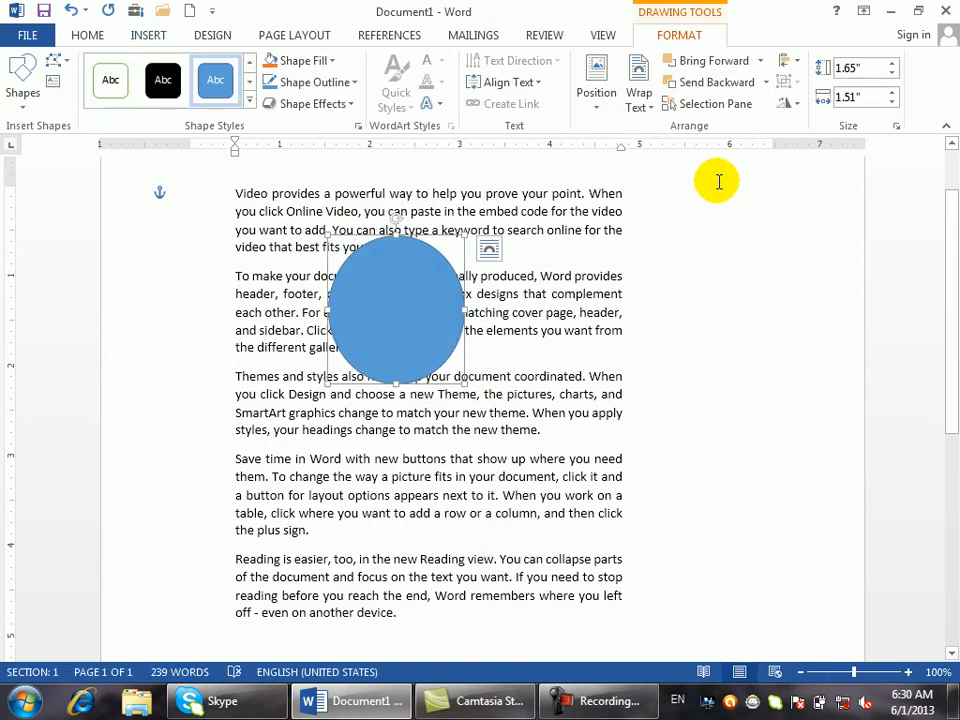
pyautogui.click(284, 38)
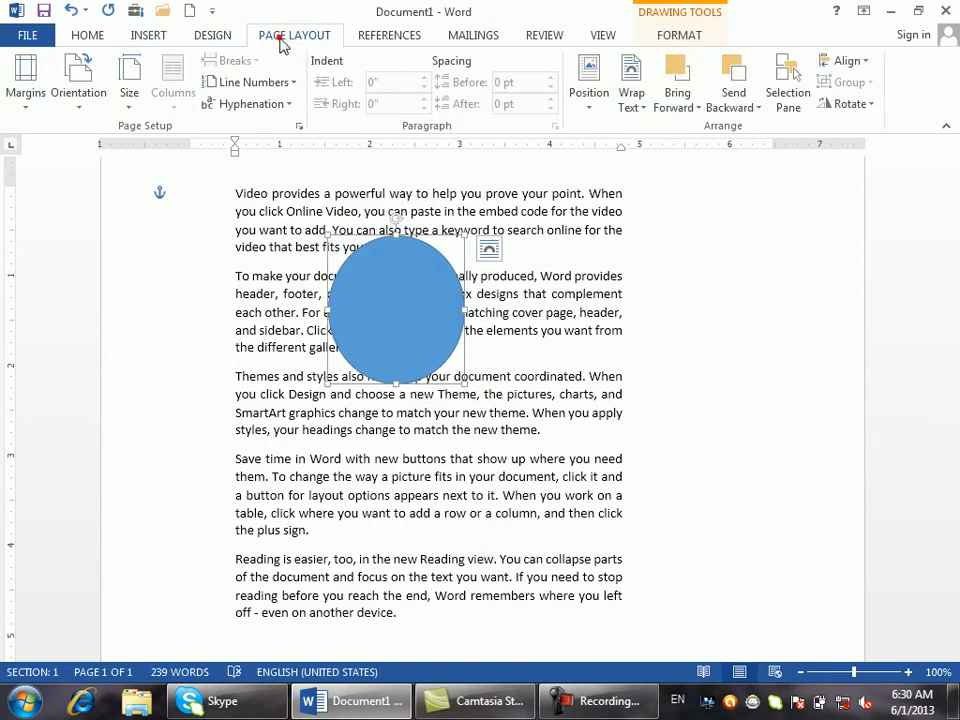
pyautogui.click(641, 104)
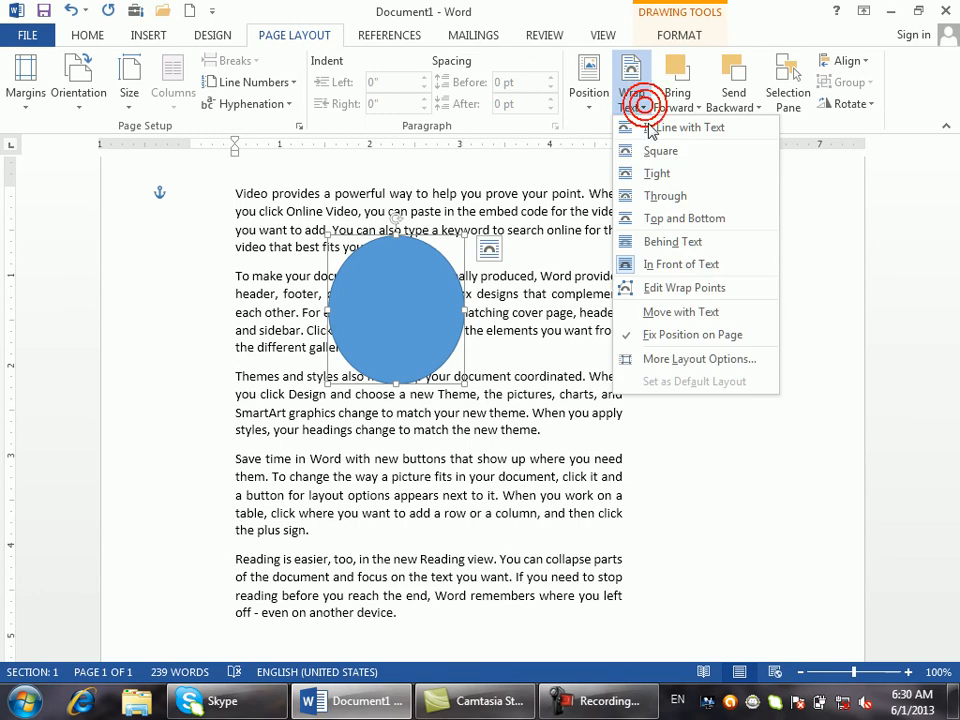
pyautogui.click(658, 295)
pyautogui.moveTo(466, 335); pyautogui.dragTo(593, 530)
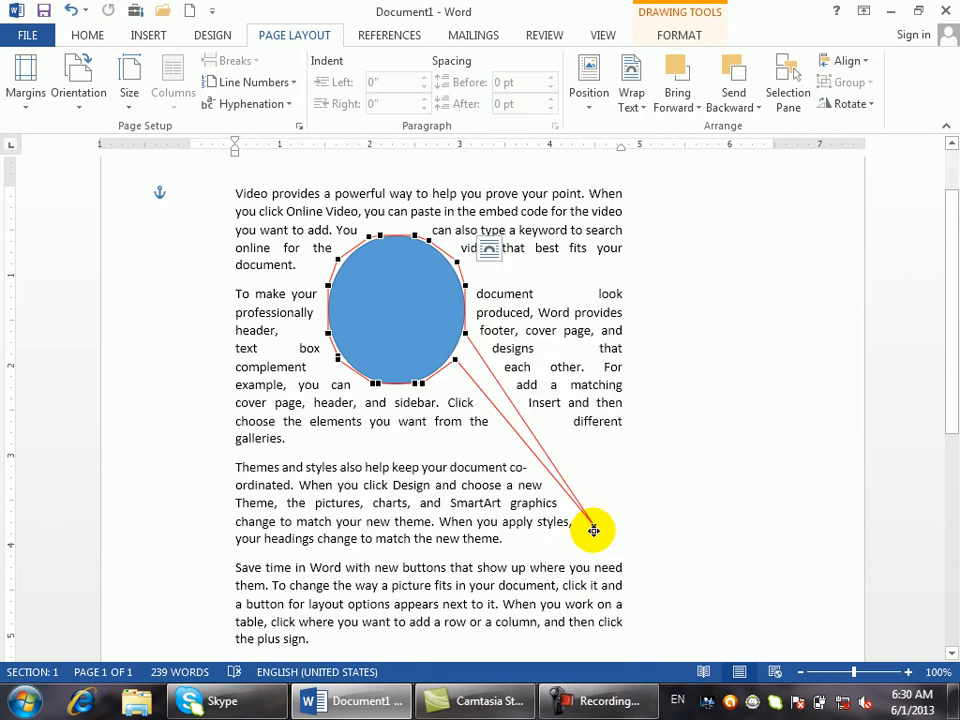
pyautogui.moveTo(340, 357); pyautogui.dragTo(268, 480)
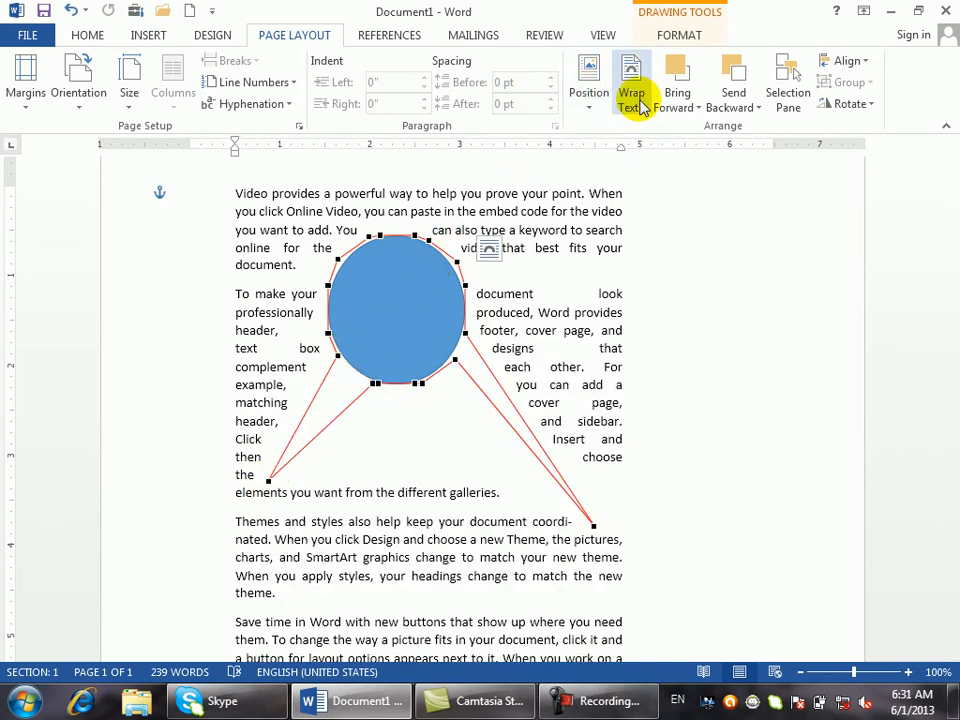
pyautogui.click(697, 107)
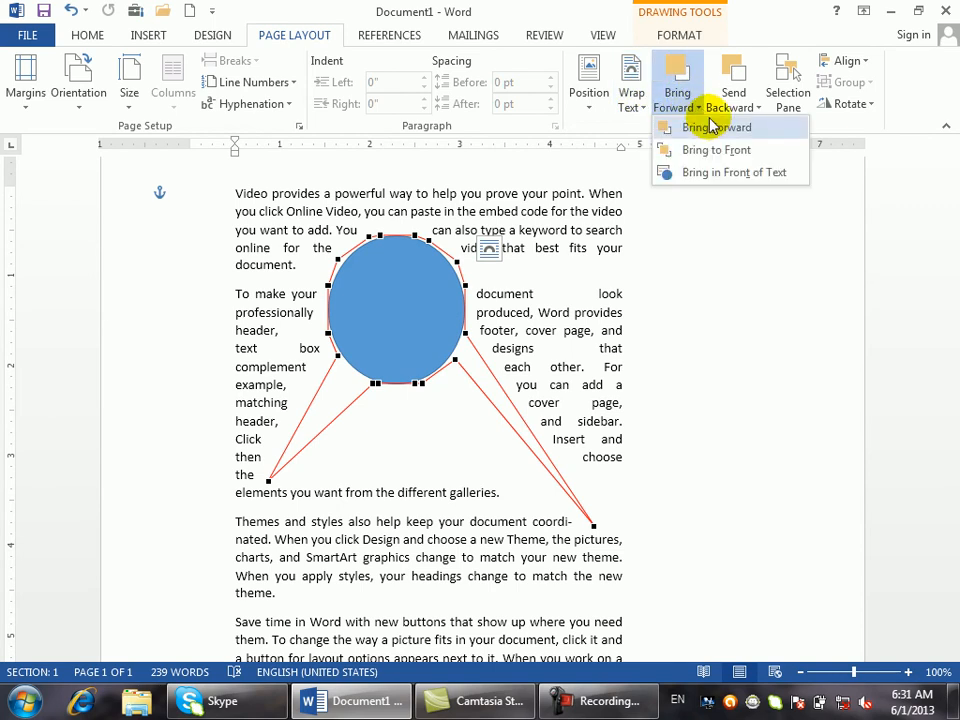
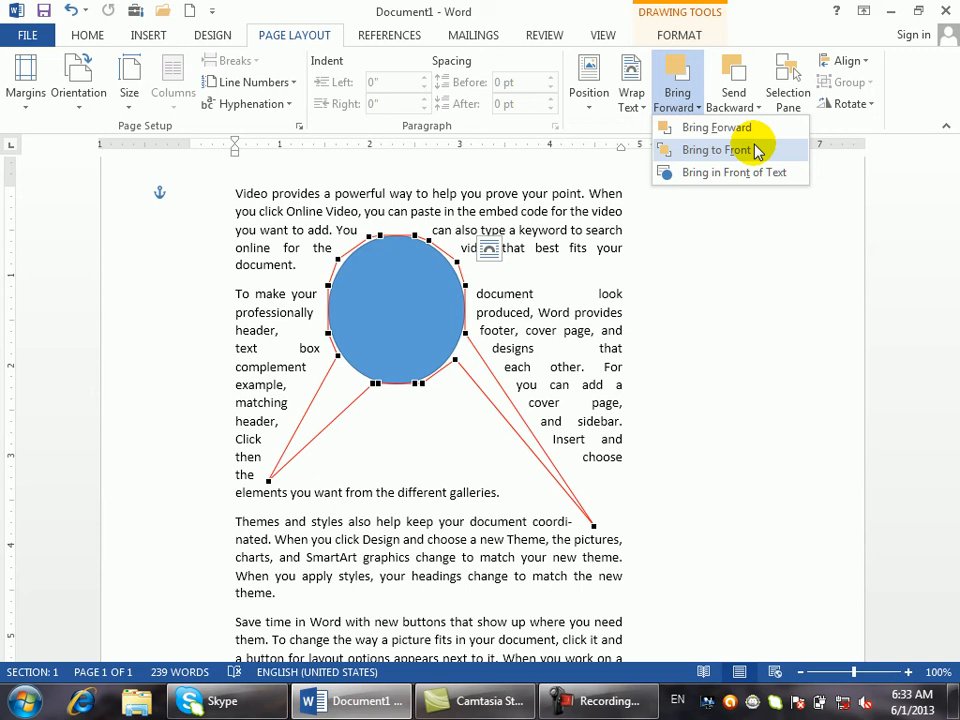
# - Duplicate the blue circle down-right and colour the middle copy black
pyautogui.click(538, 258)
pyautogui.click(534, 271)
pyautogui.click(407, 290)
pyautogui.keyDown('ctrl'); pyautogui.moveTo(407, 292); pyautogui.dragTo(487, 337); pyautogui.keyUp('ctrl')
pyautogui.moveTo(432, 450); pyautogui.dragTo(408, 378)
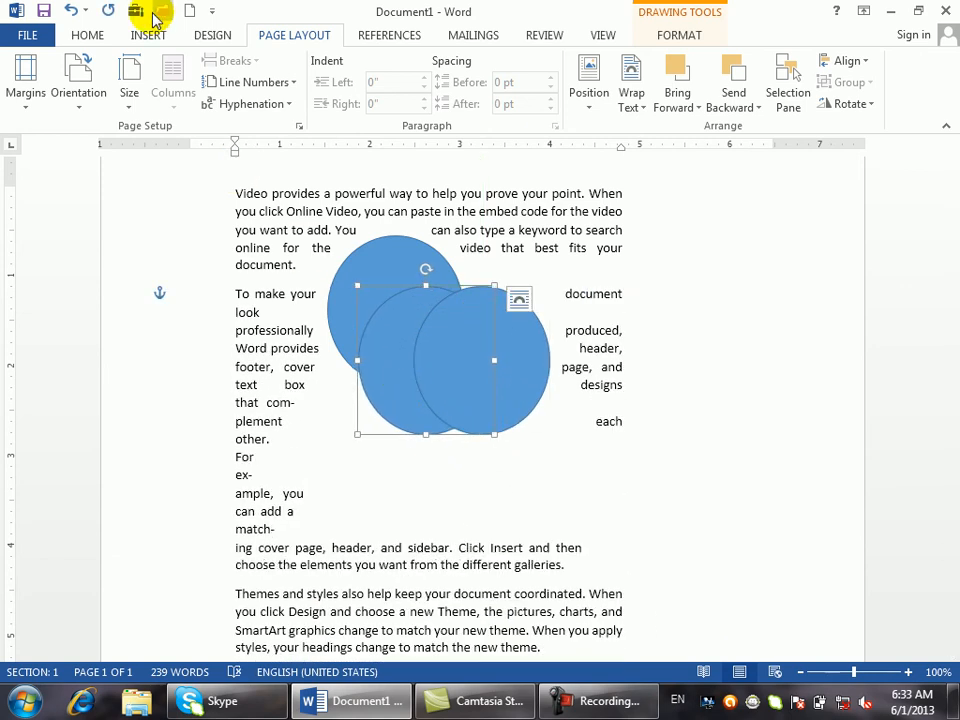
pyautogui.click(145, 37)
pyautogui.click(90, 38)
pyautogui.click(697, 38)
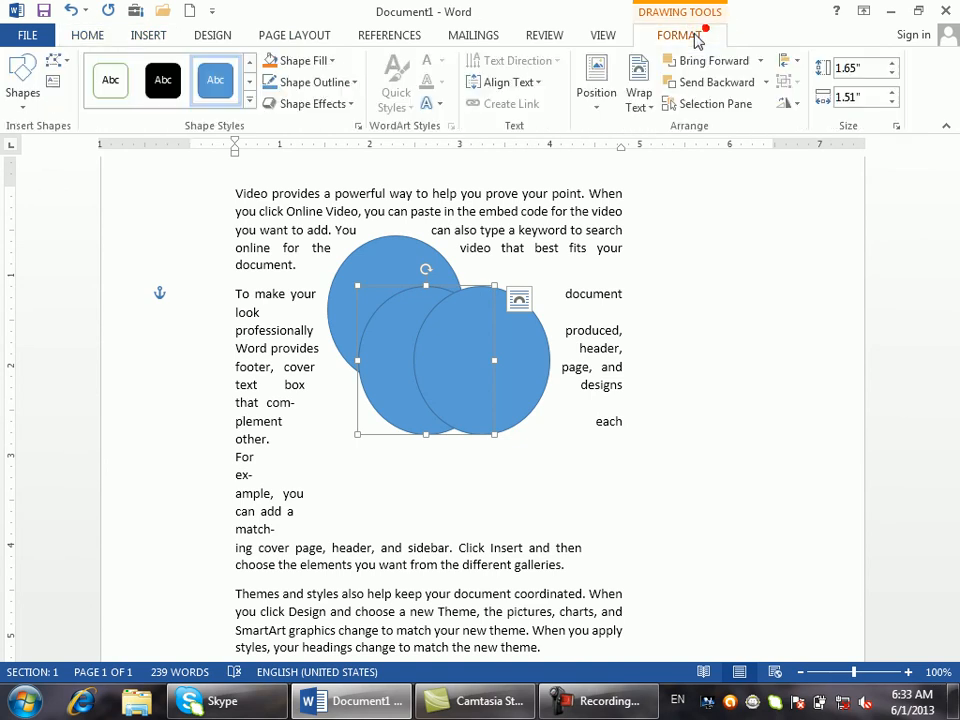
pyautogui.click(160, 80)
# - Make the right-hand circle yellow, then copy it over the black one and colour it grey
pyautogui.click(487, 343)
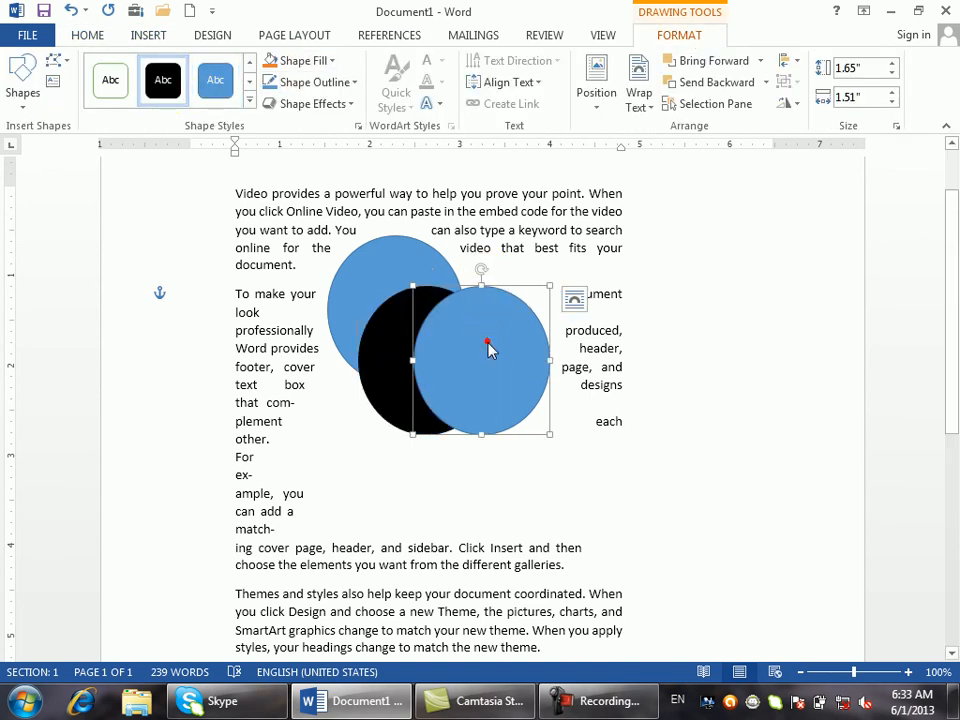
pyautogui.click(248, 100)
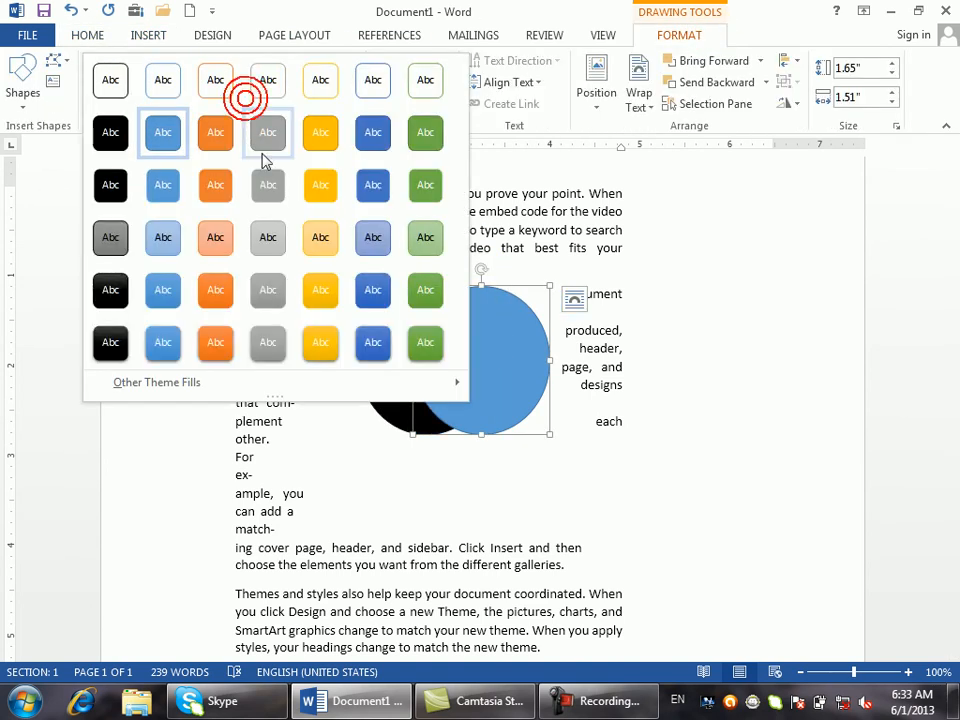
pyautogui.click(320, 142)
pyautogui.moveTo(489, 379); pyautogui.dragTo(438, 394)
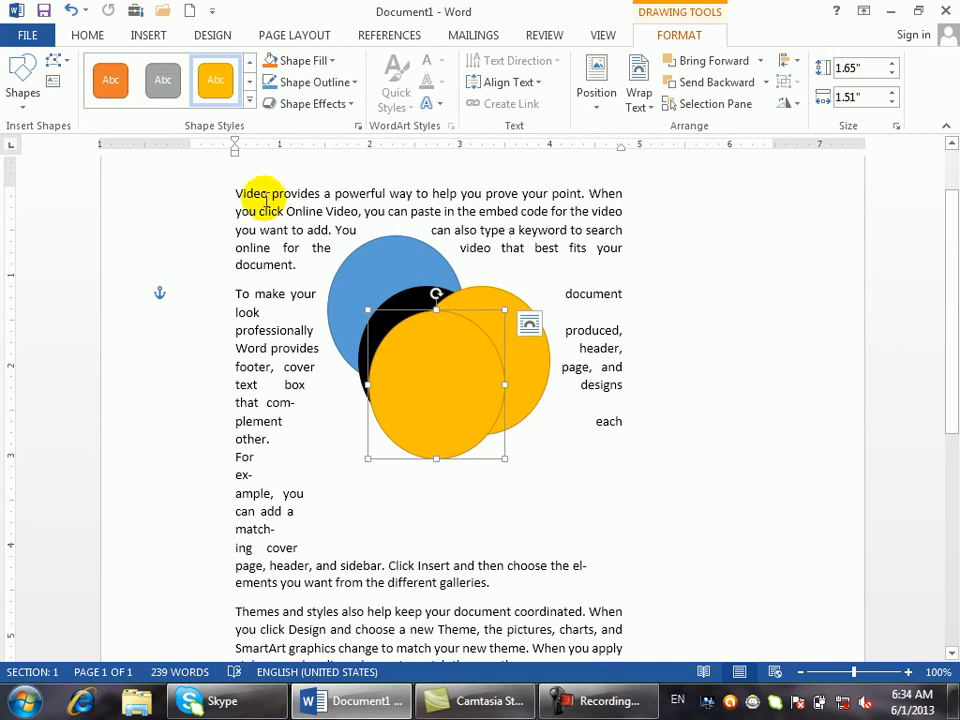
pyautogui.click(163, 81)
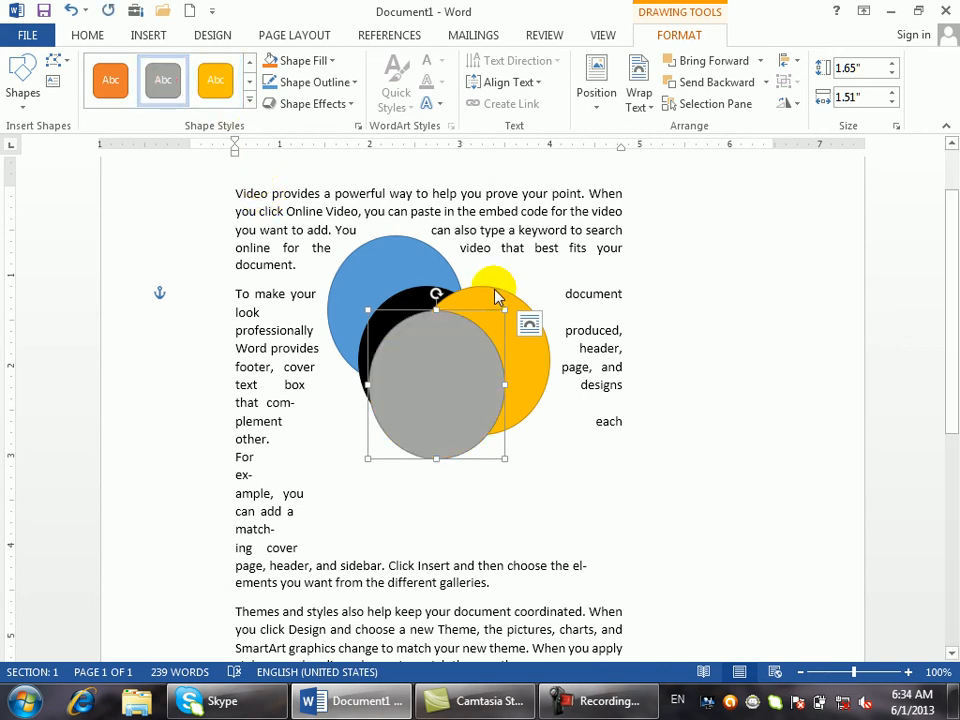
# - Arrange the black, yellow and grey circles into an overlapping diagonal stack
pyautogui.click(414, 298)
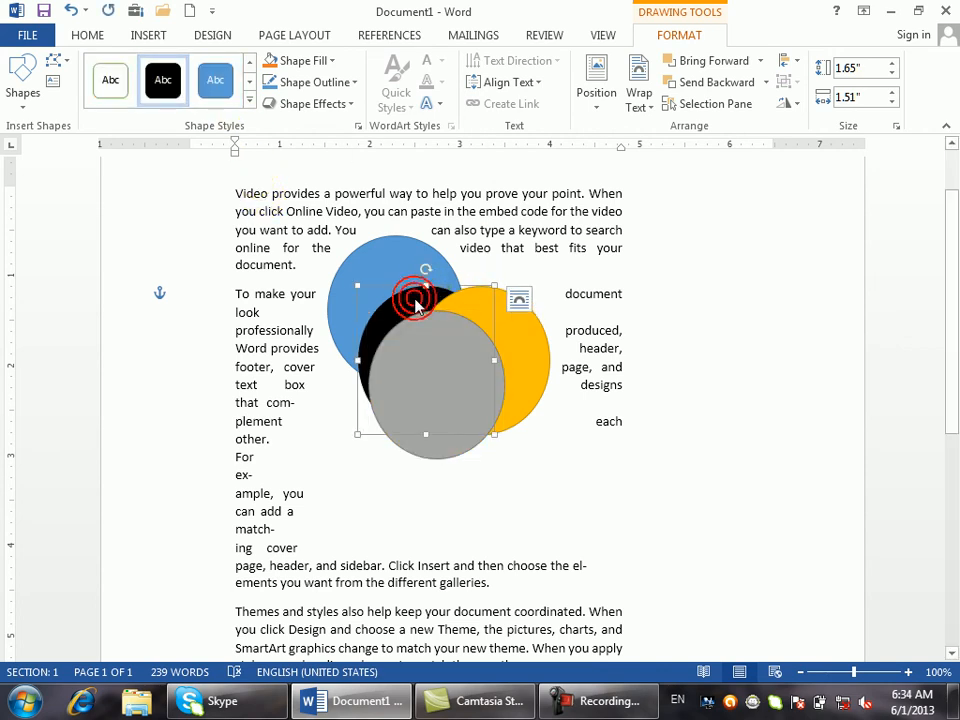
pyautogui.moveTo(413, 302); pyautogui.dragTo(409, 268)
pyautogui.moveTo(530, 336); pyautogui.dragTo(483, 313)
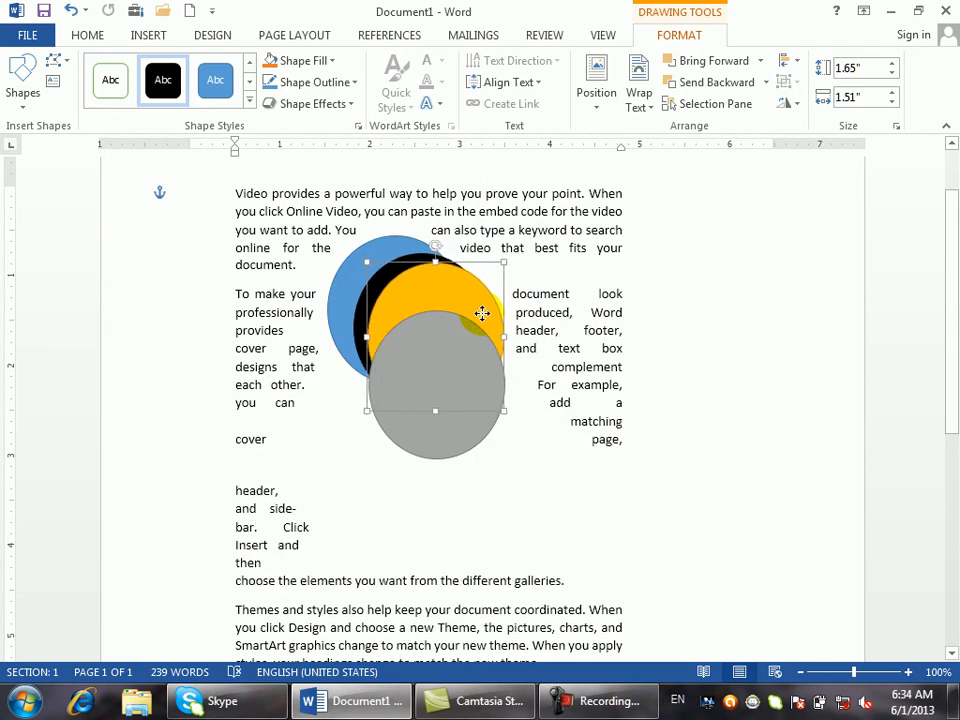
pyautogui.click(484, 343)
pyautogui.moveTo(454, 386); pyautogui.dragTo(461, 340)
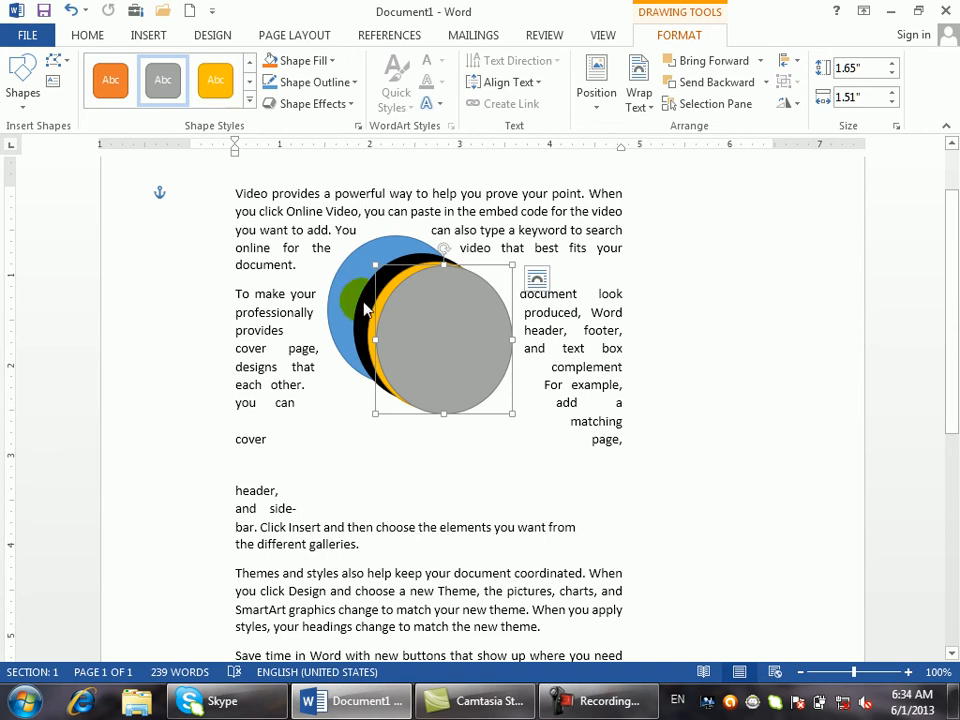
pyautogui.click(343, 293)
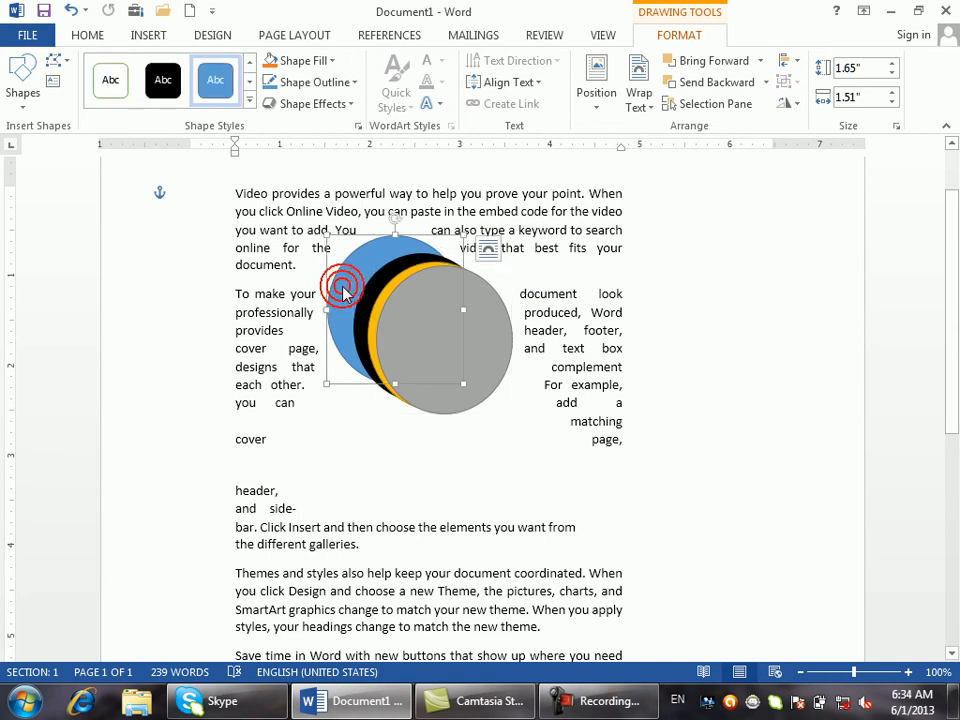
# - Bring the blue circle forward layer by layer in front of the grey one, then undo
pyautogui.click(295, 35)
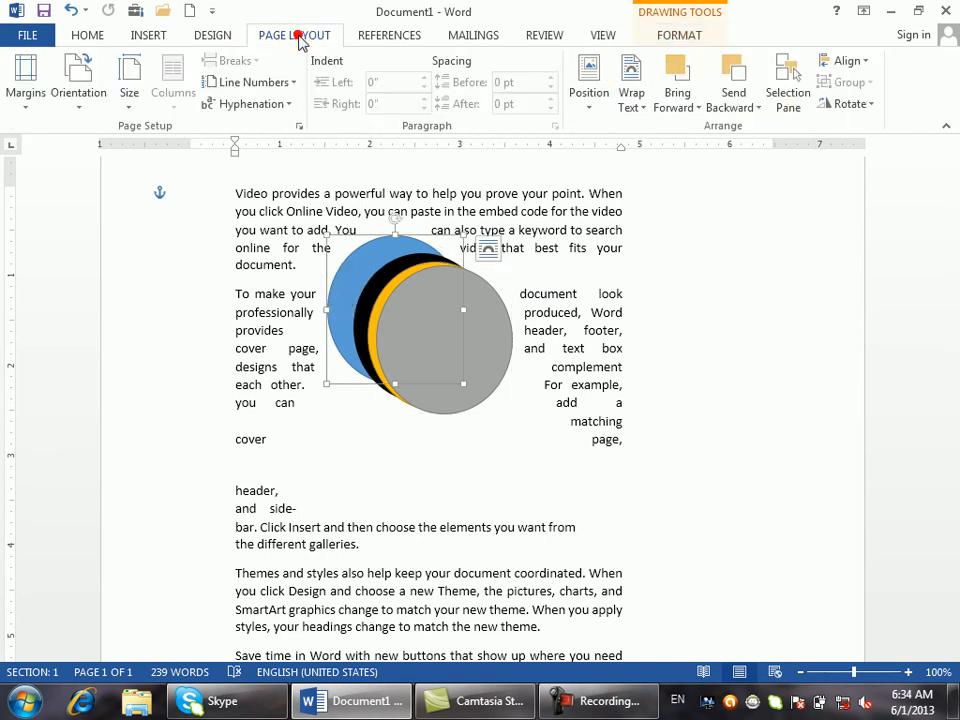
pyautogui.click(694, 109)
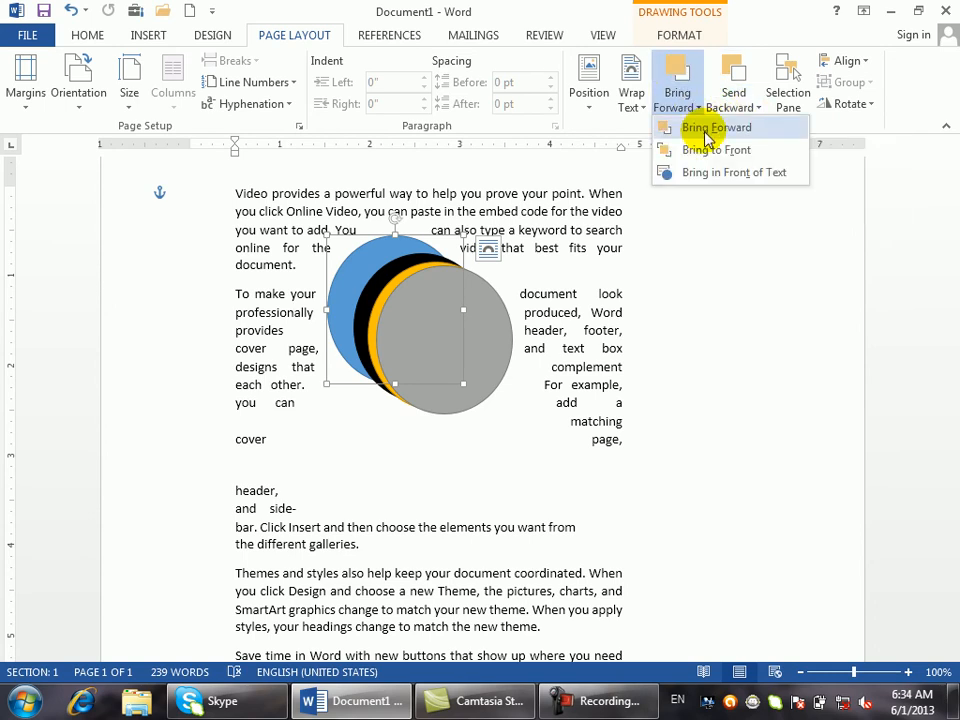
pyautogui.click(706, 135)
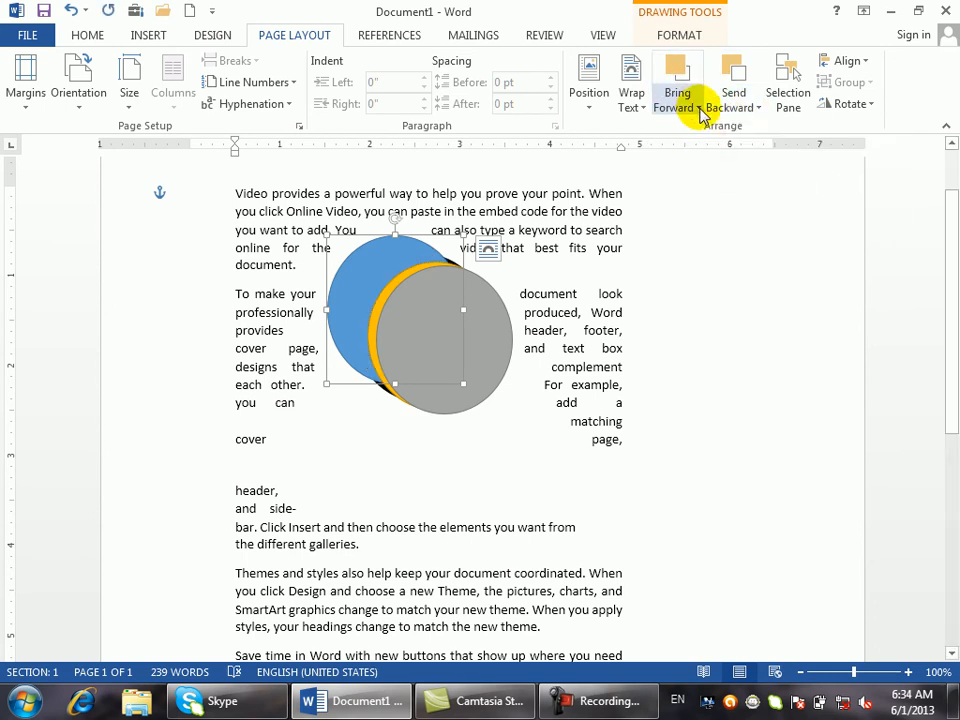
pyautogui.click(697, 110)
pyautogui.click(703, 127)
pyautogui.click(697, 109)
pyautogui.click(703, 127)
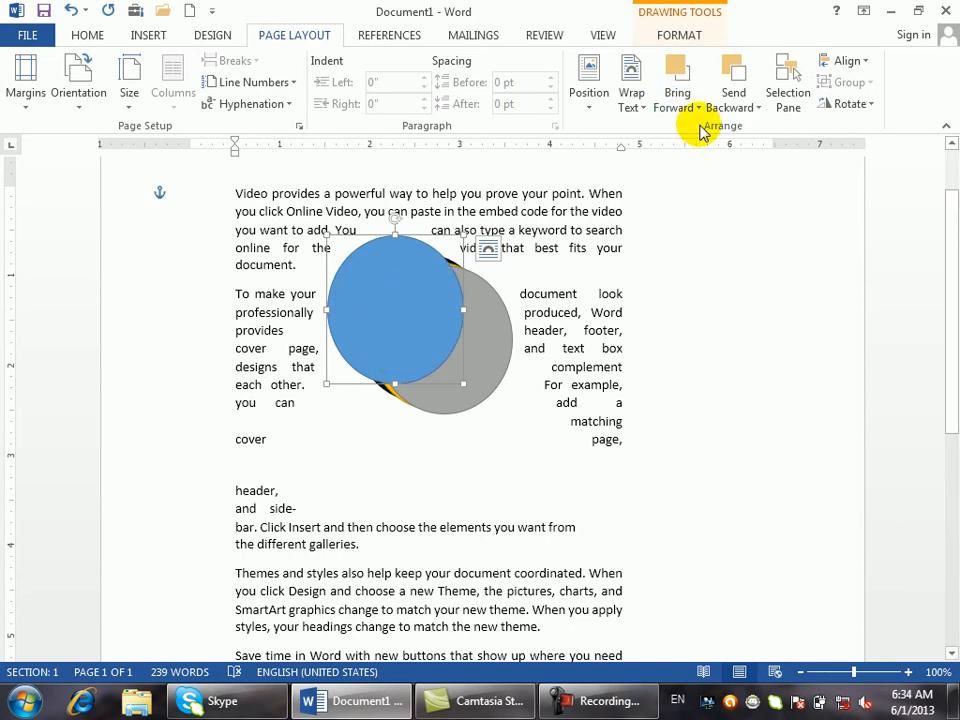
pyautogui.hotkey('ctrl', 'z')
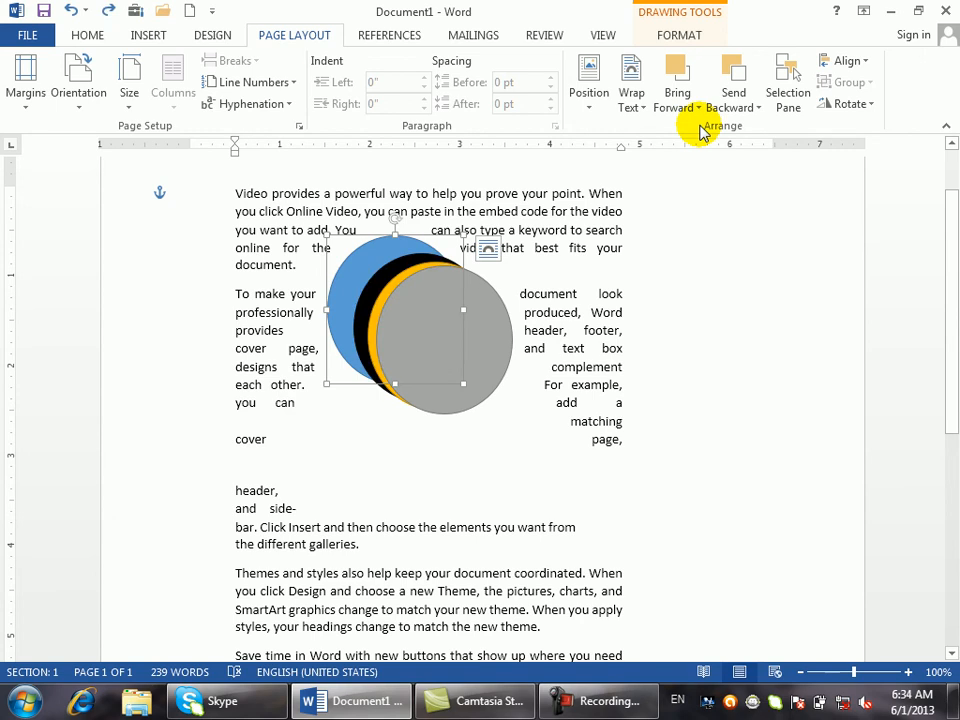
# - Bring the blue circle to the front of all circles, then undo it
pyautogui.click(698, 108)
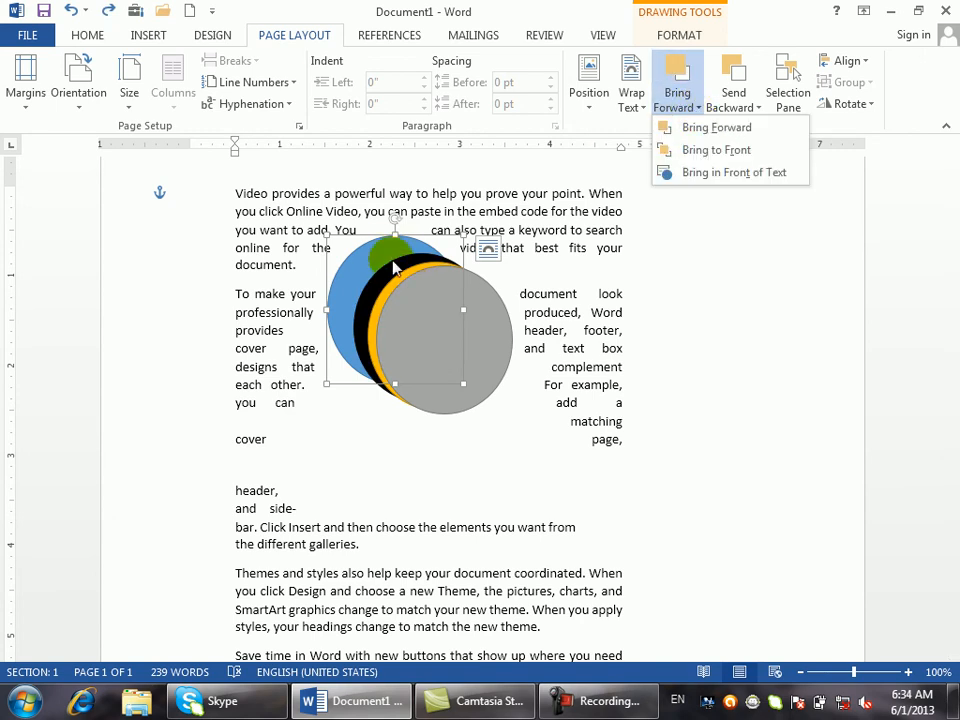
pyautogui.click(709, 152)
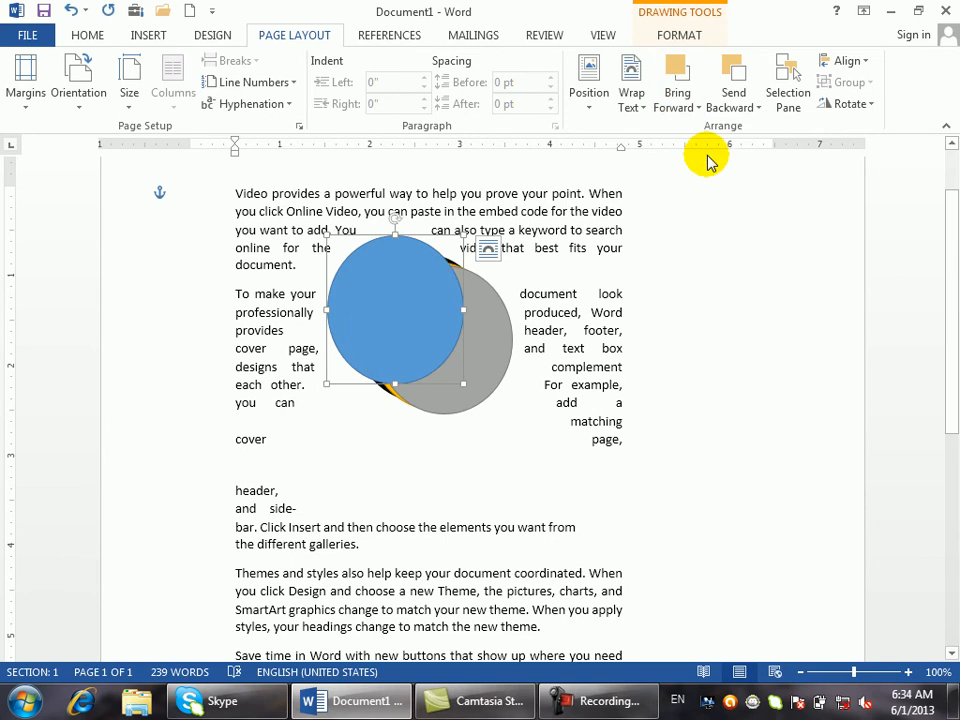
pyautogui.hotkey('ctrl', 'z')
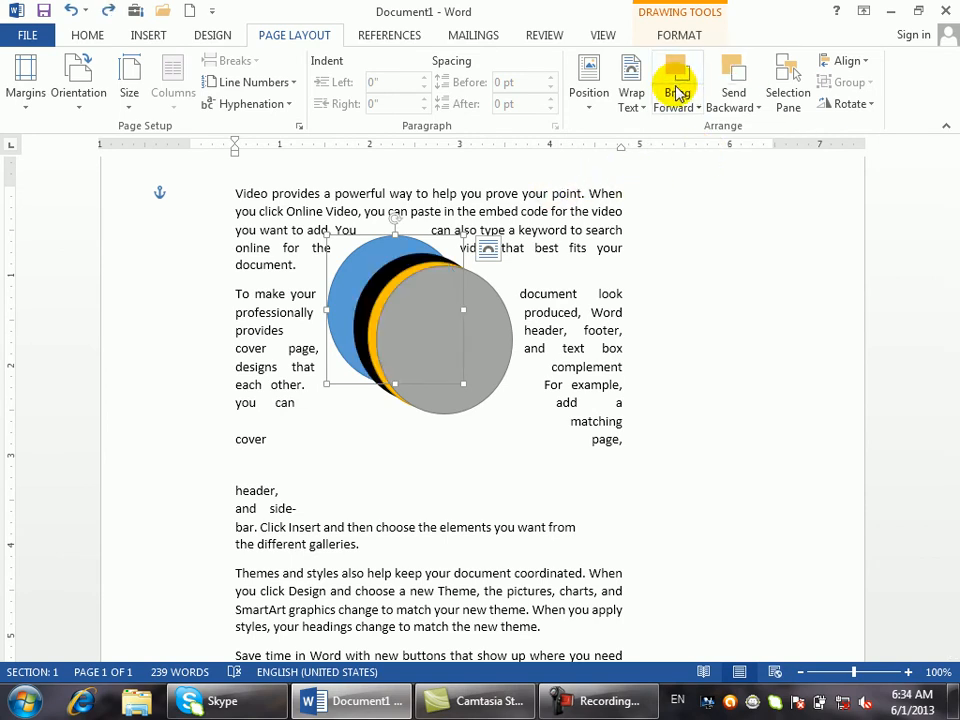
# - Change the circles' text wrapping and bring the blue circle in front of the text
pyautogui.click(690, 107)
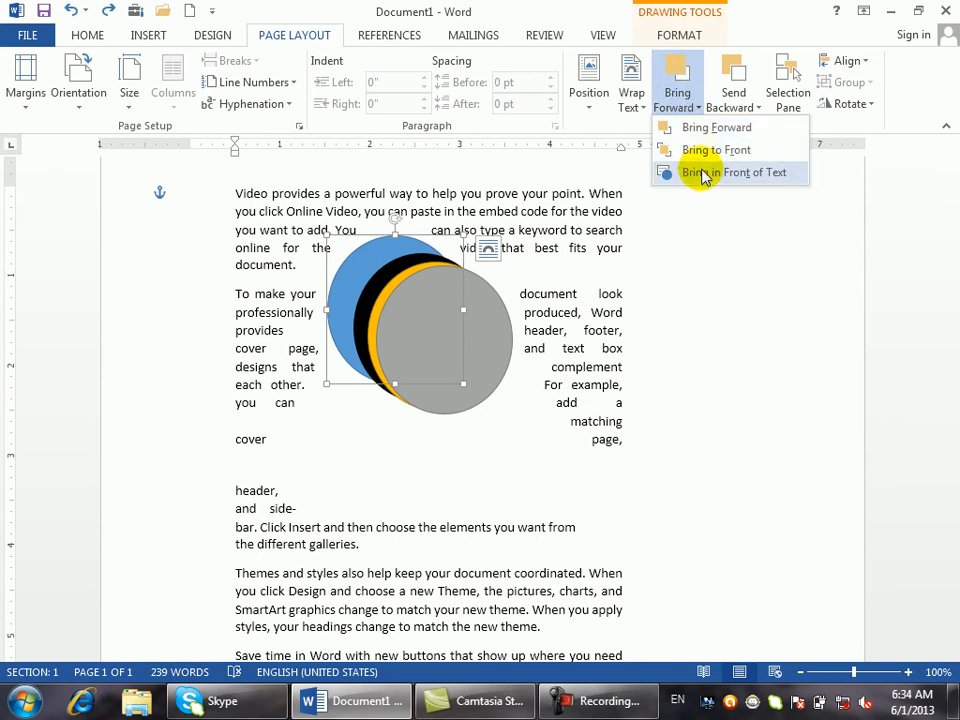
pyautogui.click(633, 108)
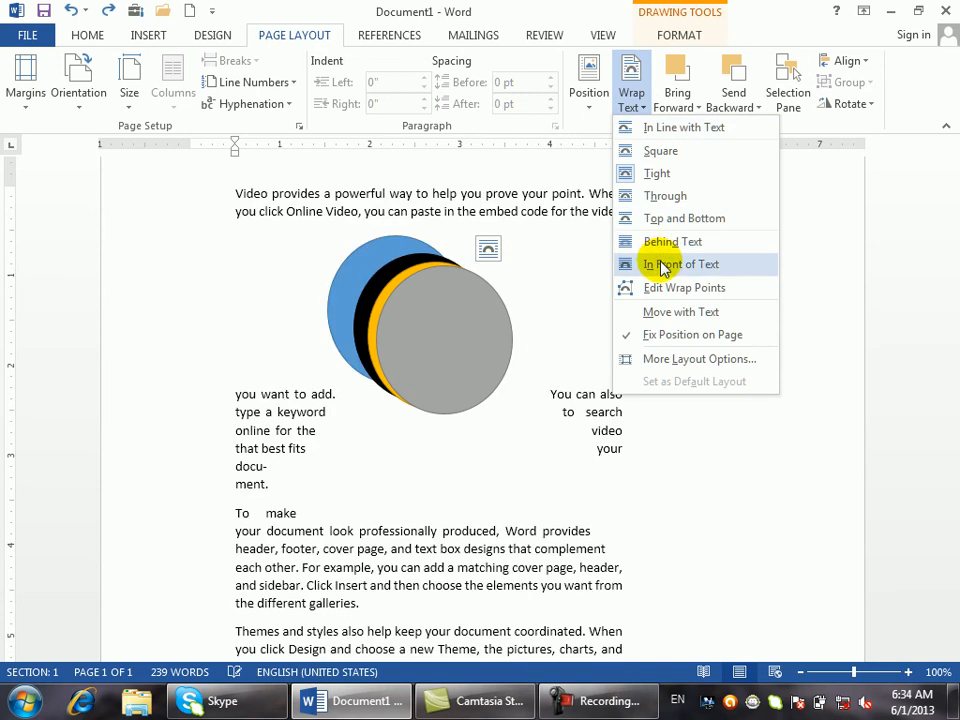
pyautogui.click(654, 243)
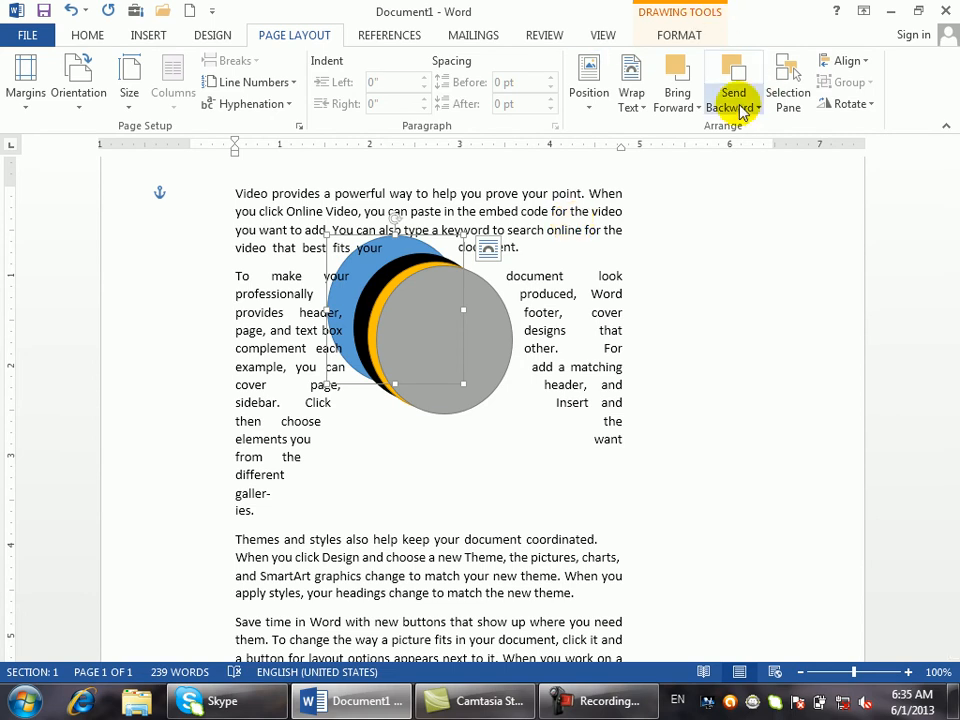
pyautogui.click(683, 103)
pyautogui.click(722, 178)
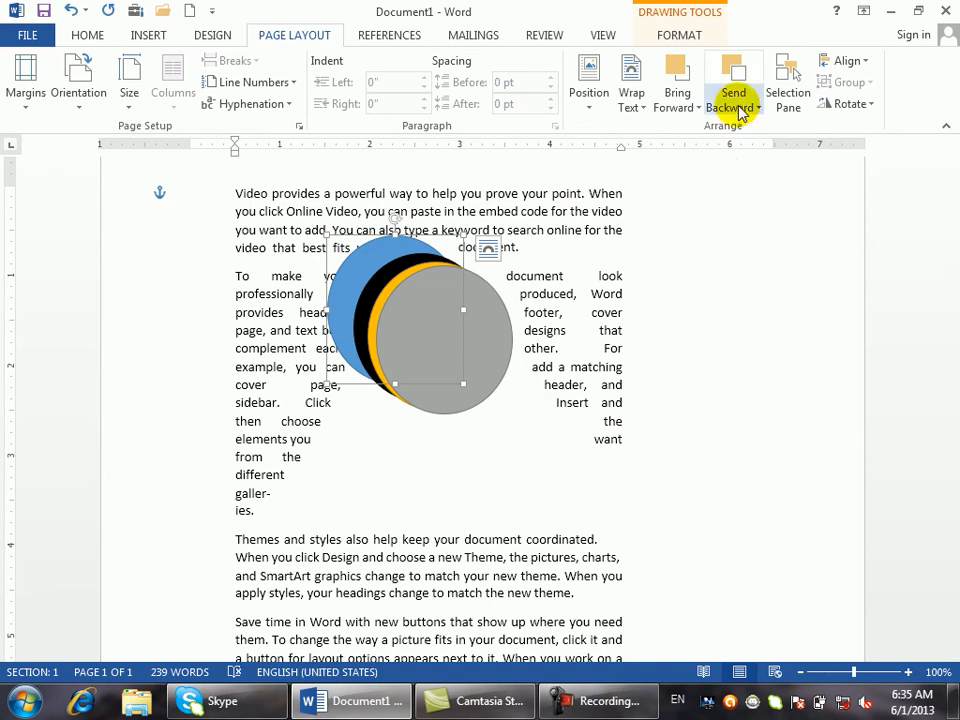
# - Send the grey circle backward behind the yellow one, trying other Send Backward options
pyautogui.click(498, 330)
pyautogui.click(497, 329)
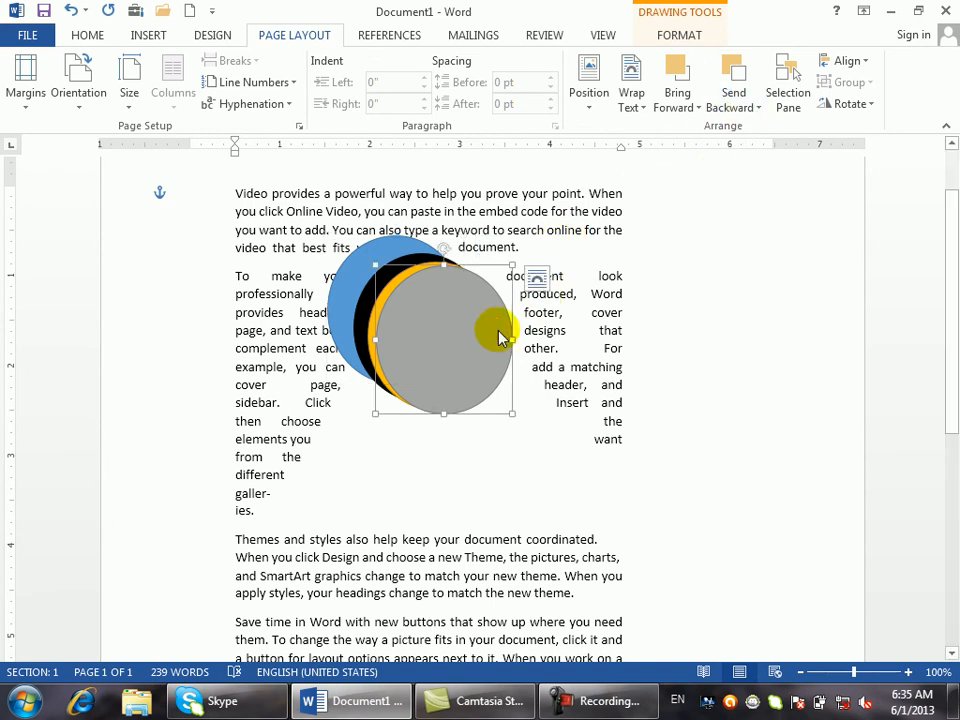
pyautogui.click(703, 108)
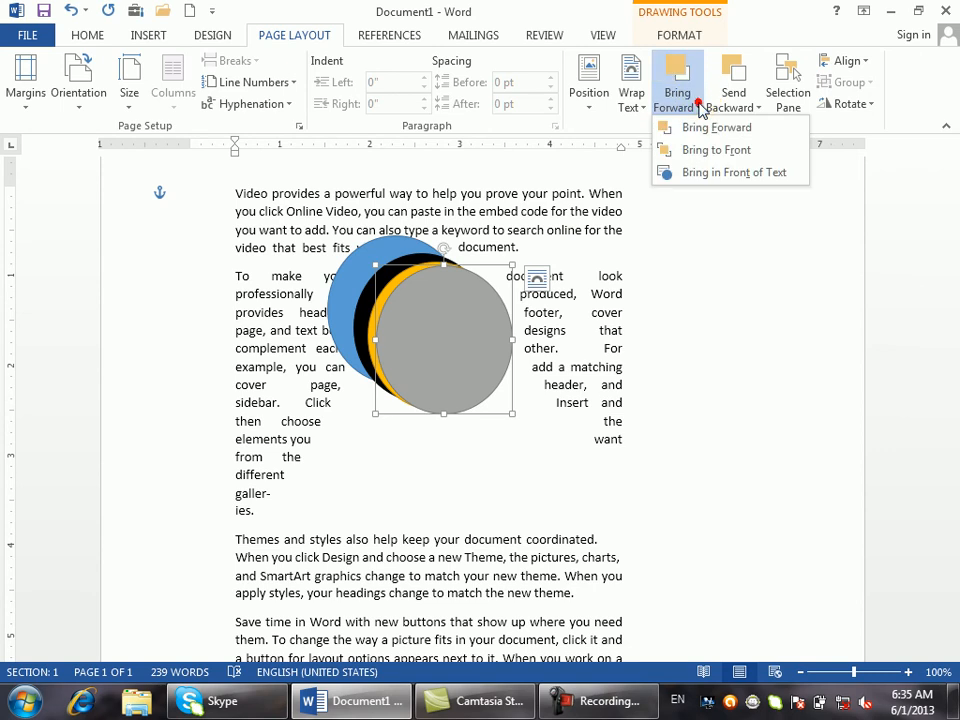
pyautogui.click(745, 107)
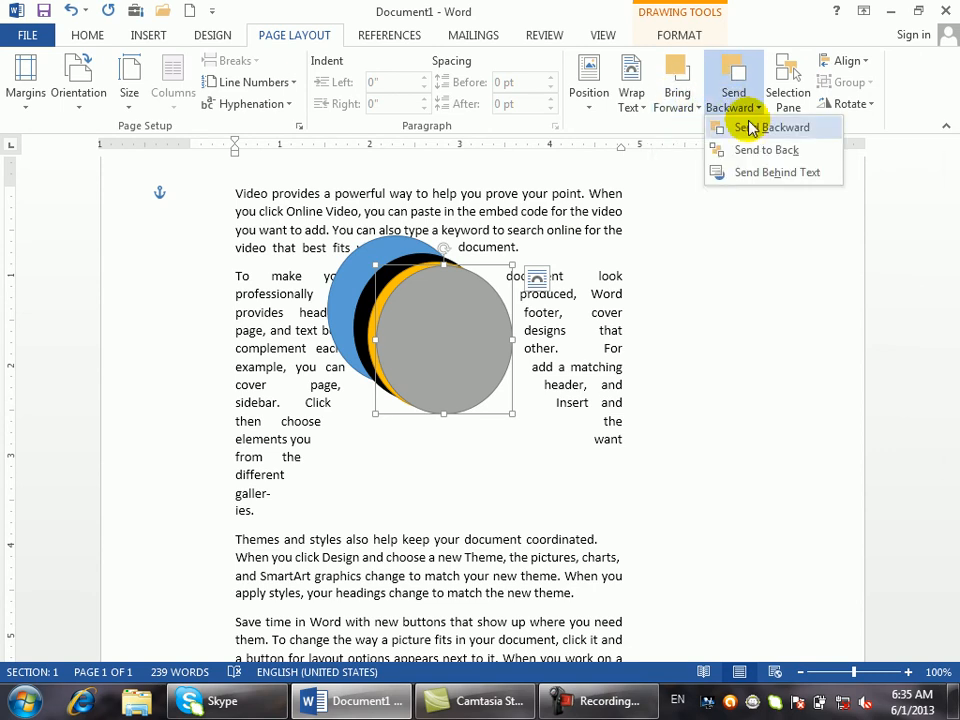
pyautogui.click(752, 127)
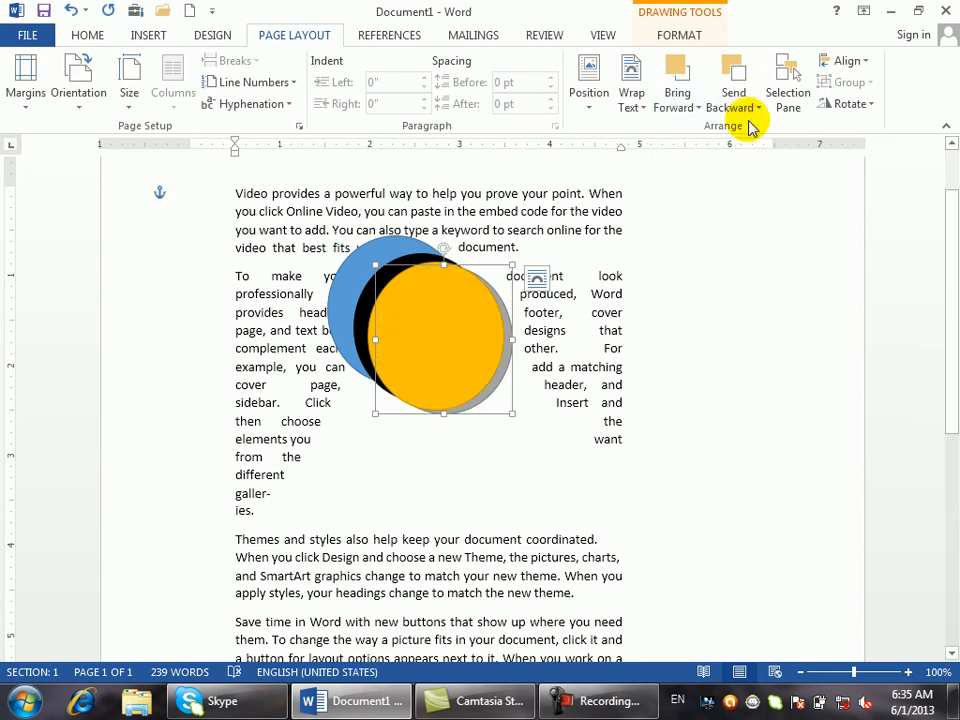
pyautogui.click(752, 104)
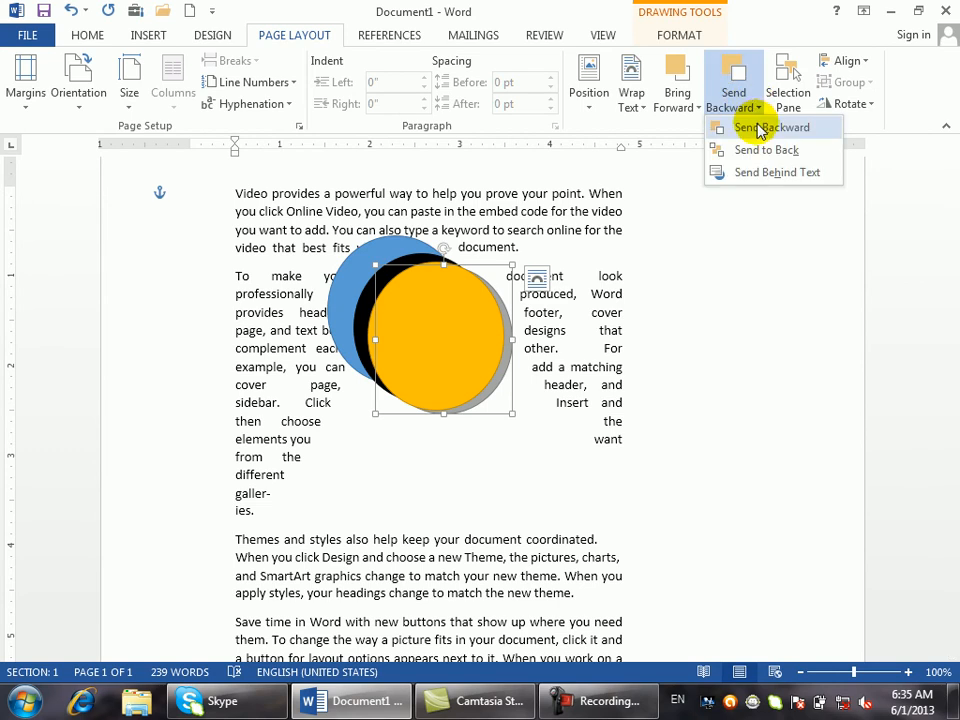
pyautogui.click(756, 126)
pyautogui.click(754, 108)
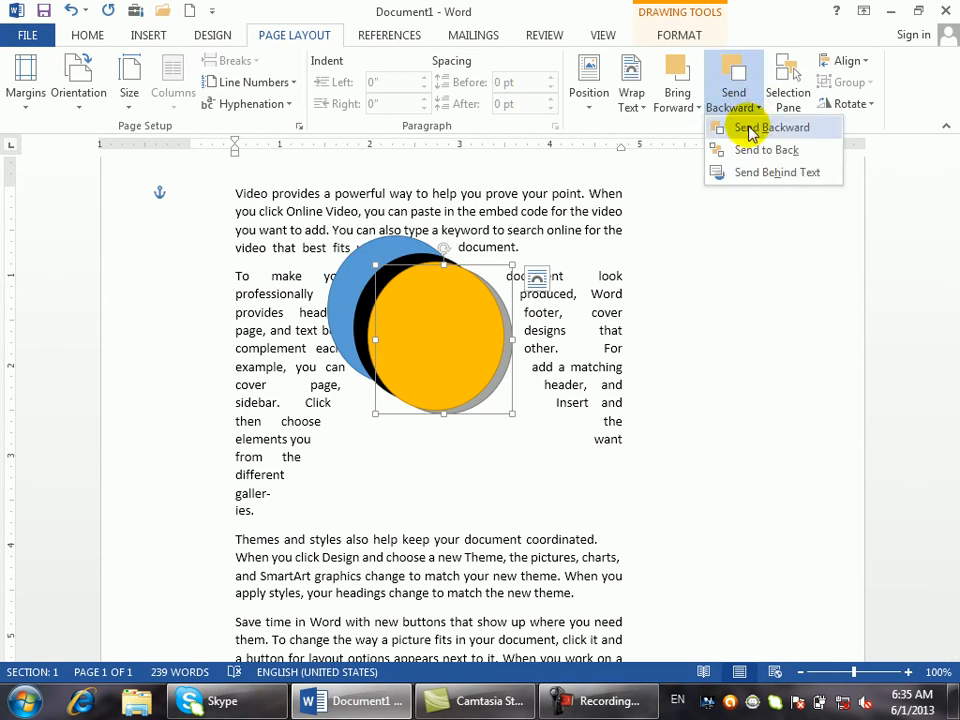
pyautogui.click(725, 187)
pyautogui.click(752, 108)
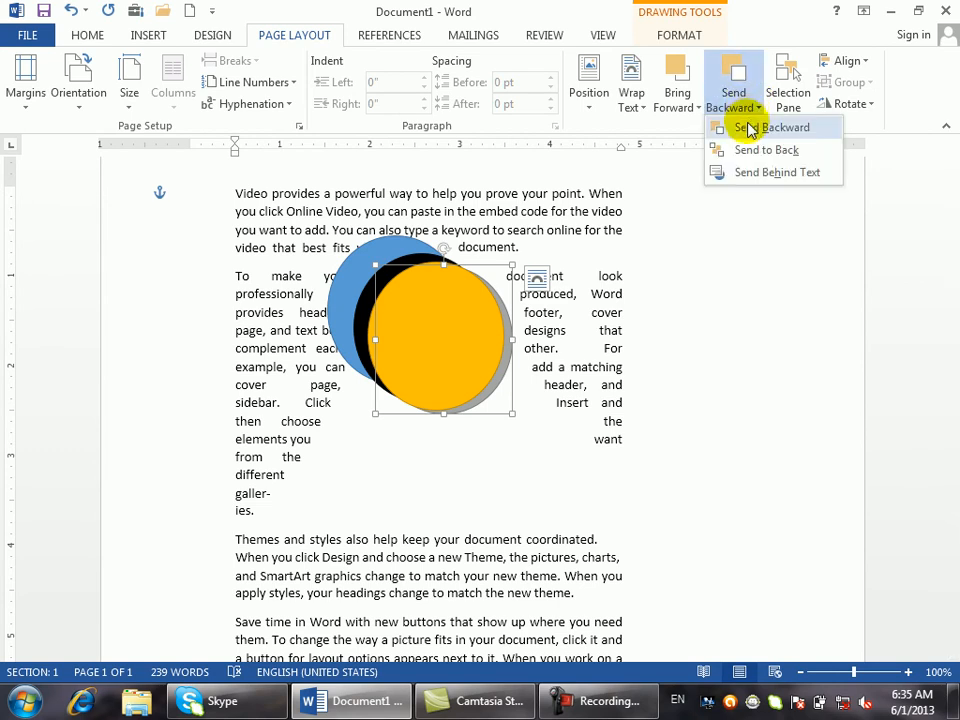
pyautogui.click(724, 127)
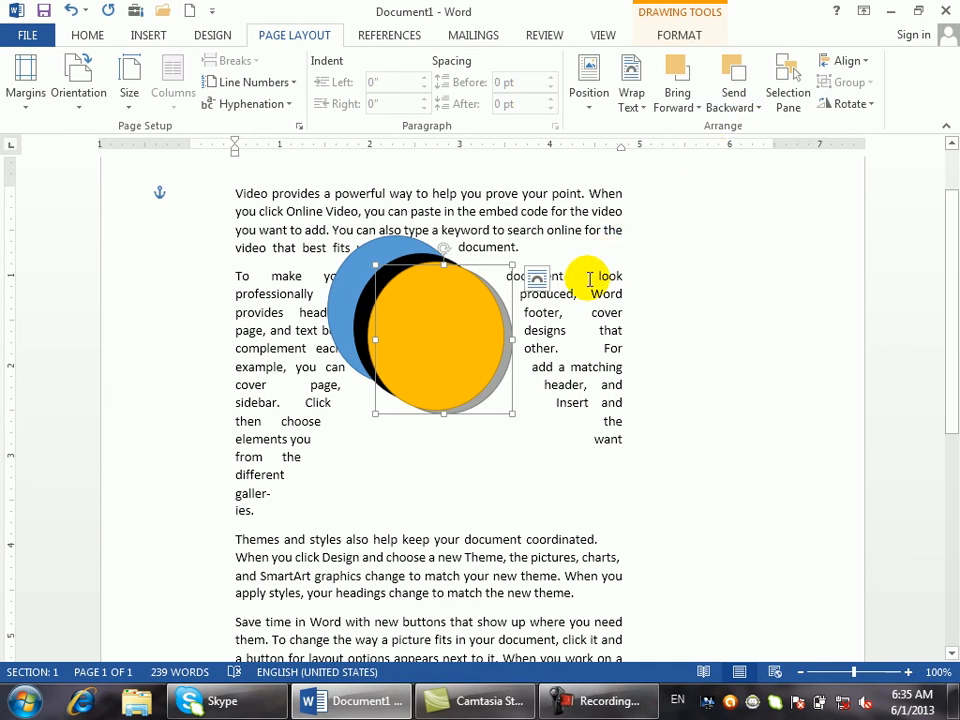
# - Send the yellow circle to the back, then behind the text
pyautogui.click(755, 107)
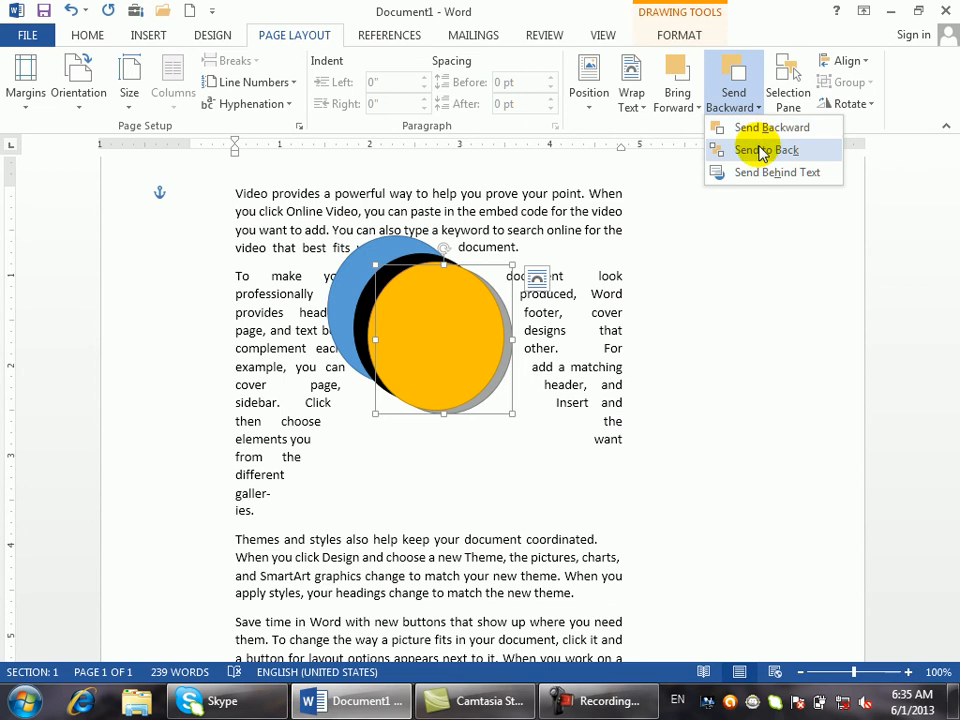
pyautogui.click(756, 148)
pyautogui.click(755, 104)
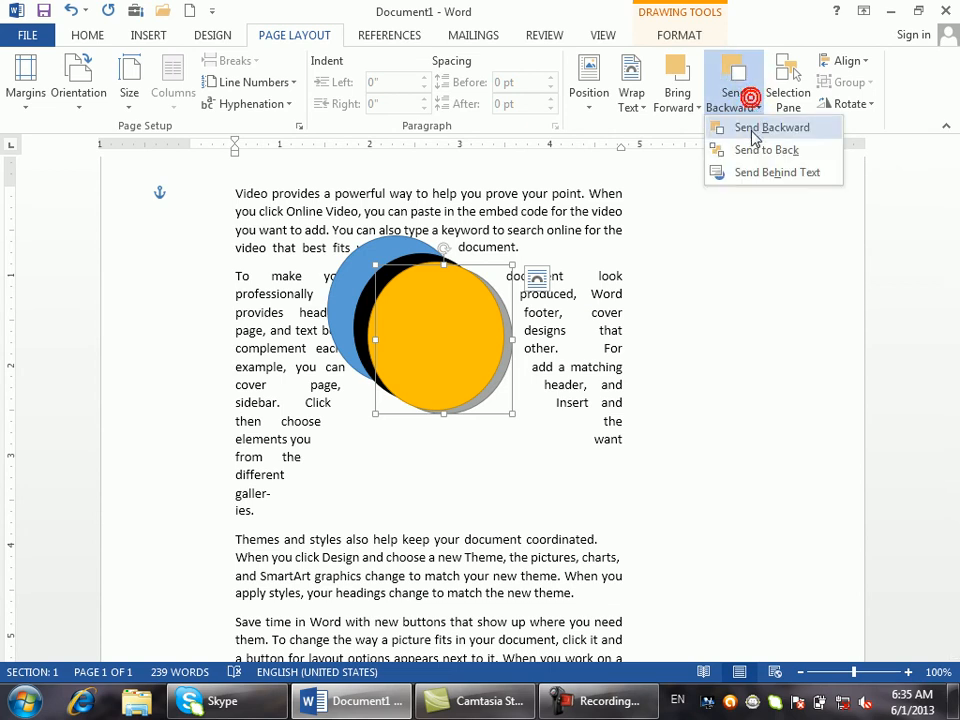
pyautogui.click(755, 174)
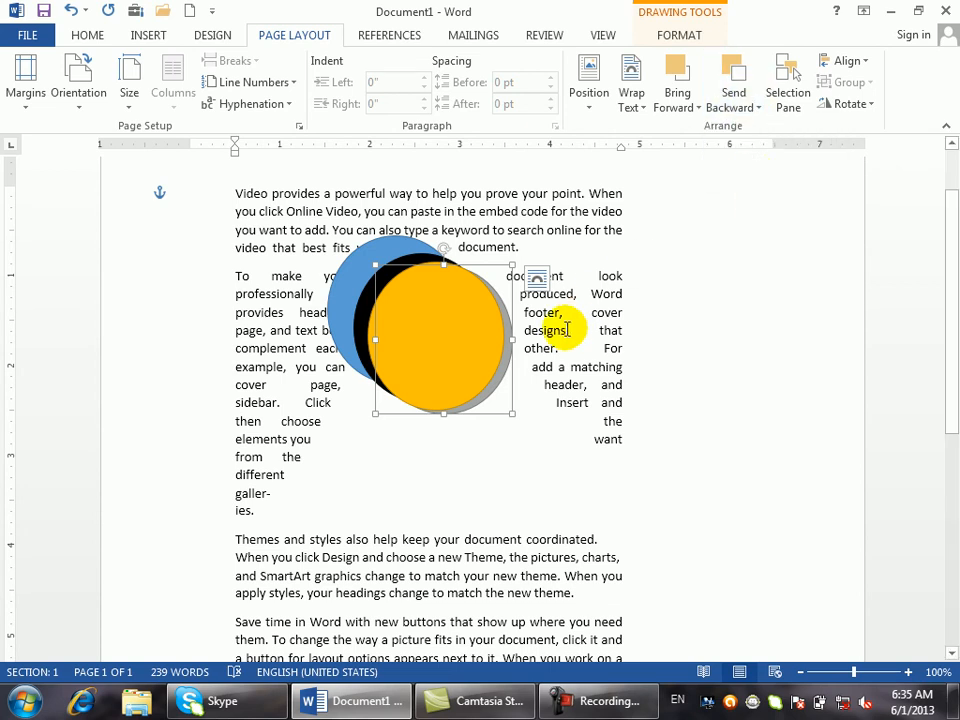
pyautogui.click(509, 347)
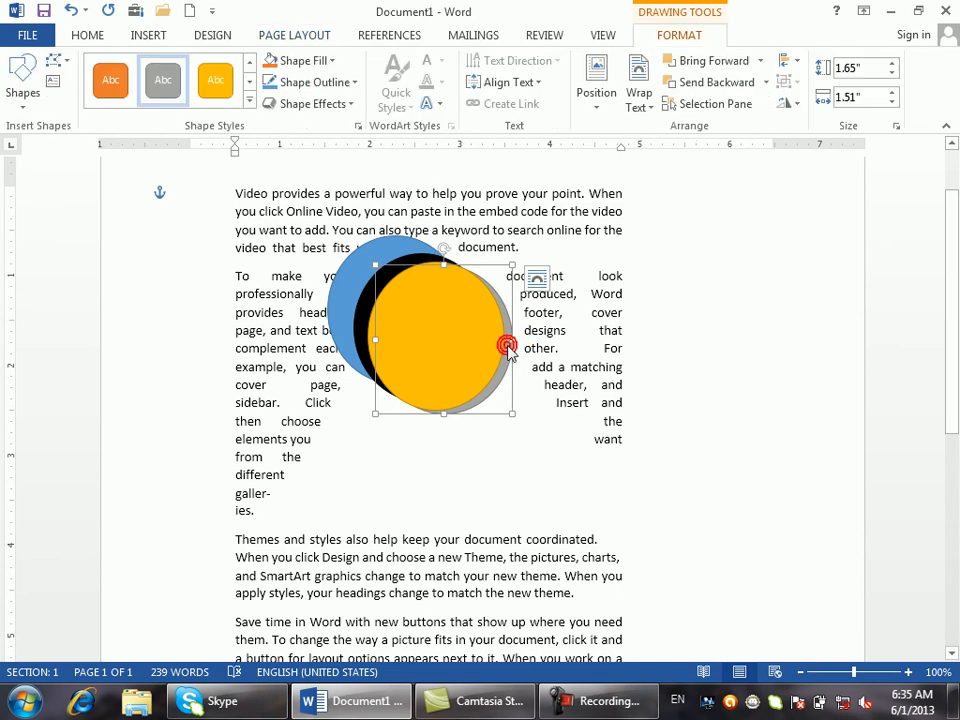
# - Change the yellow circle's text wrapping and drag it down into the Themes paragraph
pyautogui.click(639, 97)
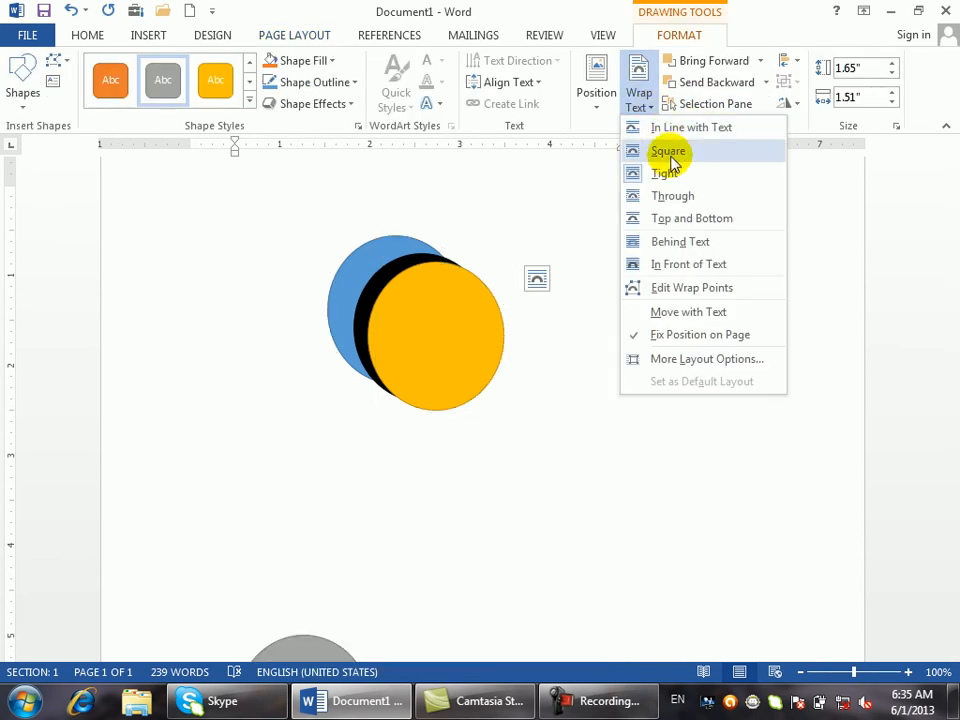
pyautogui.click(667, 247)
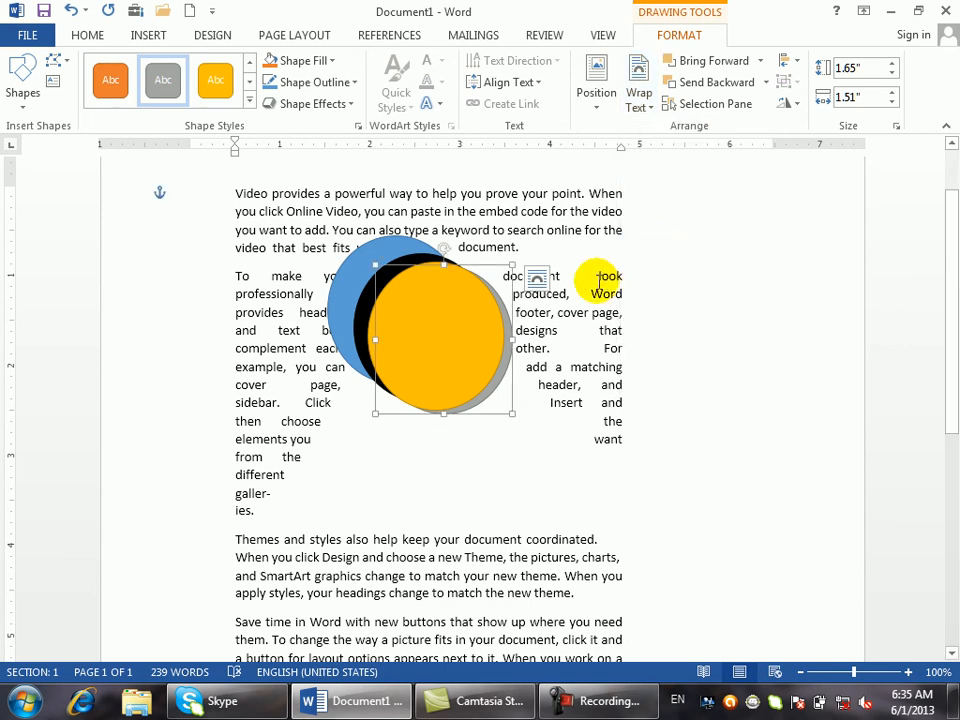
pyautogui.moveTo(500, 300); pyautogui.dragTo(435, 548)
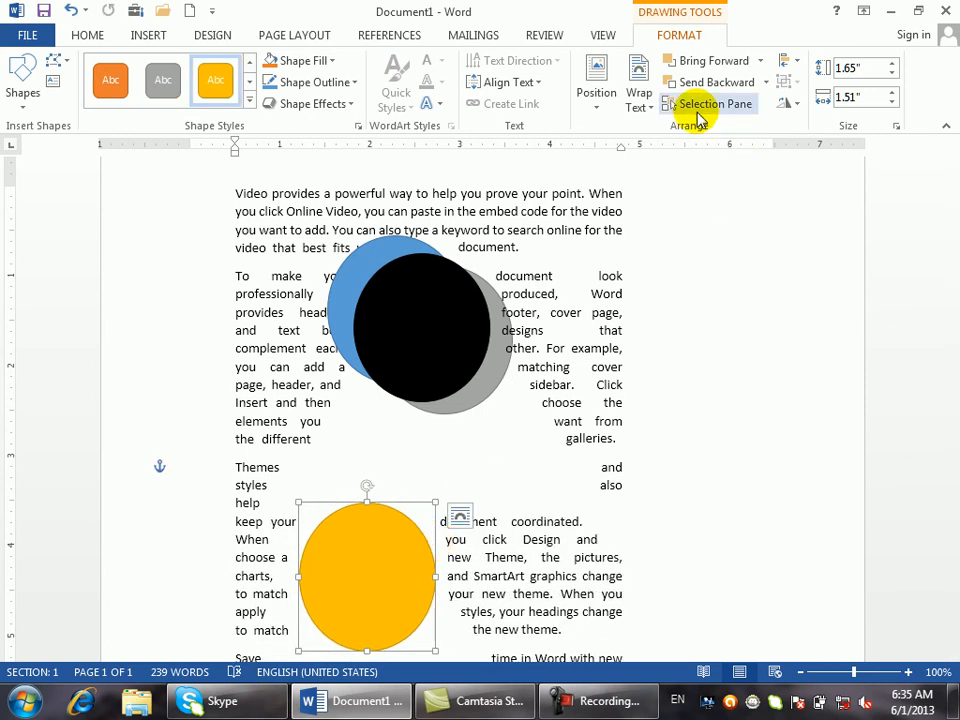
# - Look through the Send Backward stacking options, then deselect the yellow circle
pyautogui.click(292, 37)
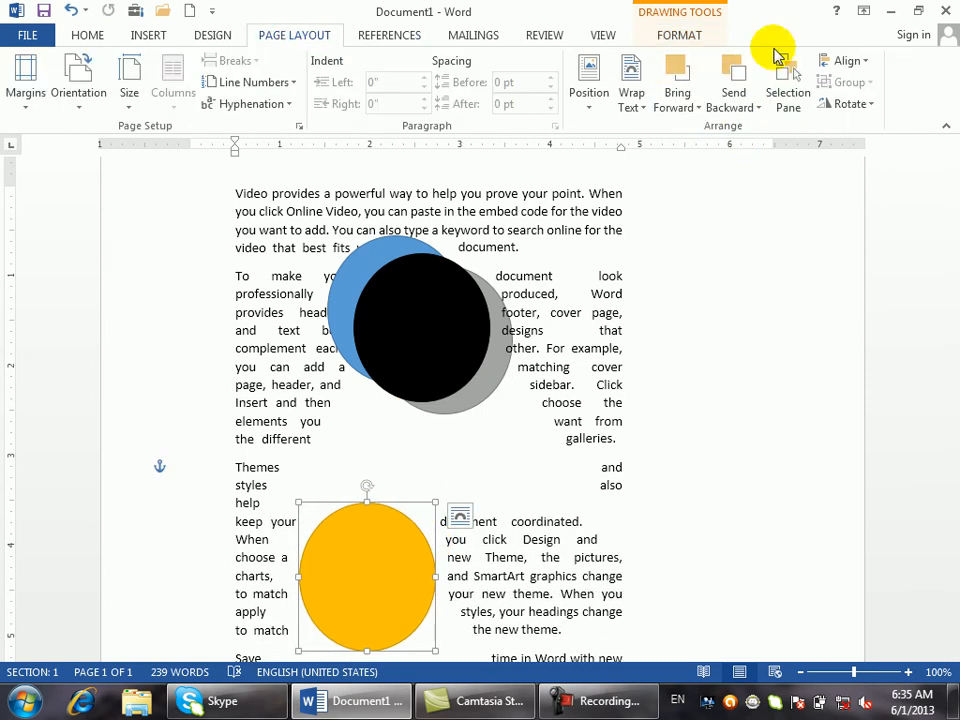
pyautogui.click(756, 106)
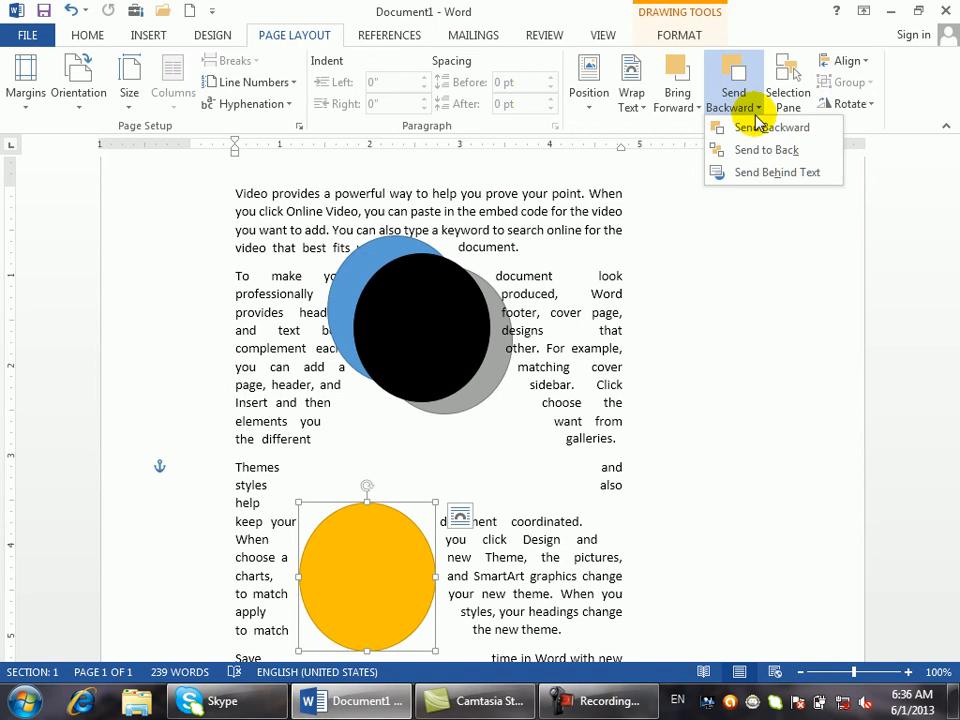
pyautogui.click(584, 202)
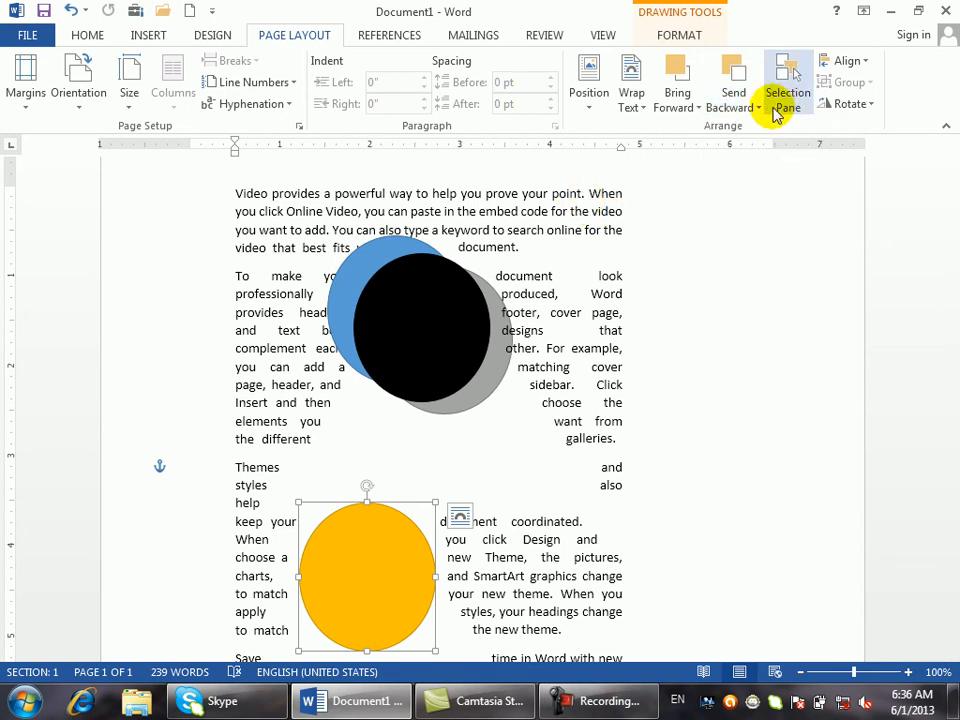
pyautogui.click(746, 104)
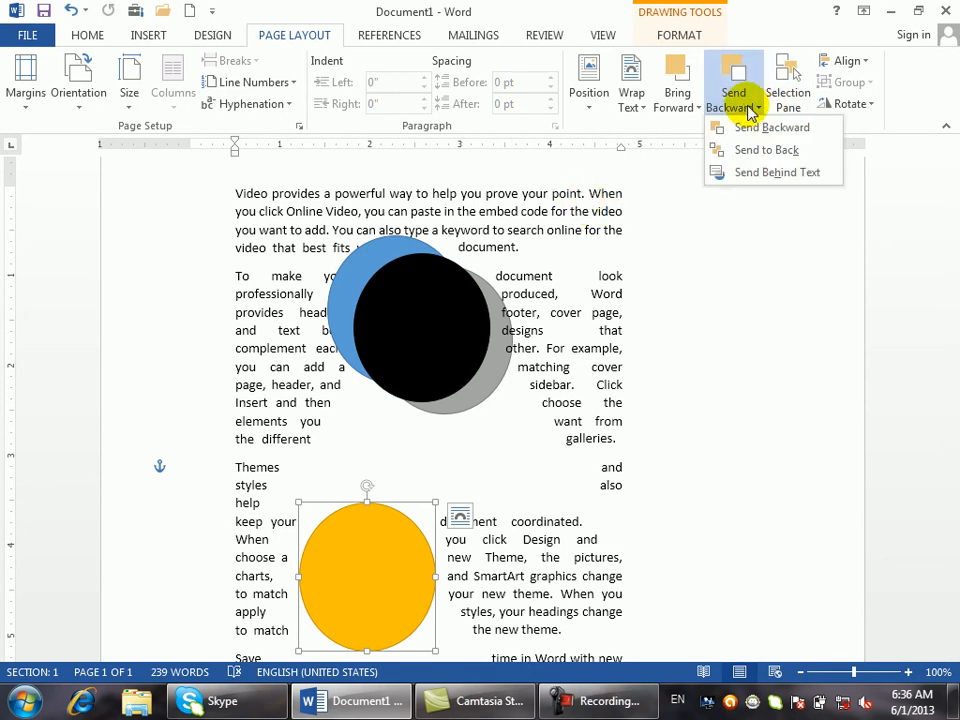
pyautogui.click(575, 215)
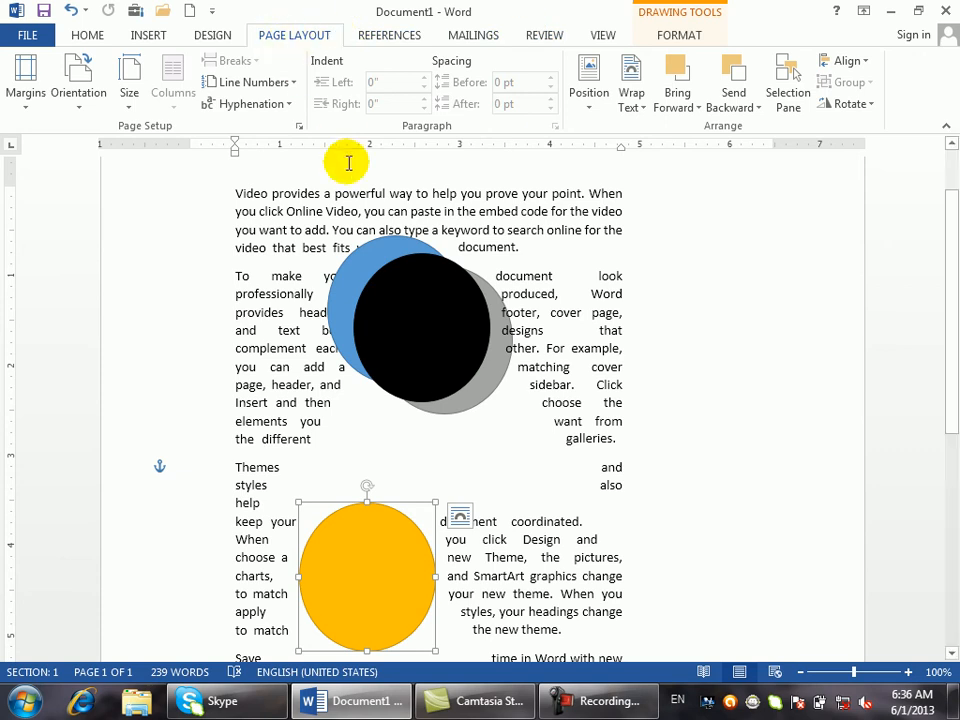
pyautogui.click(330, 211)
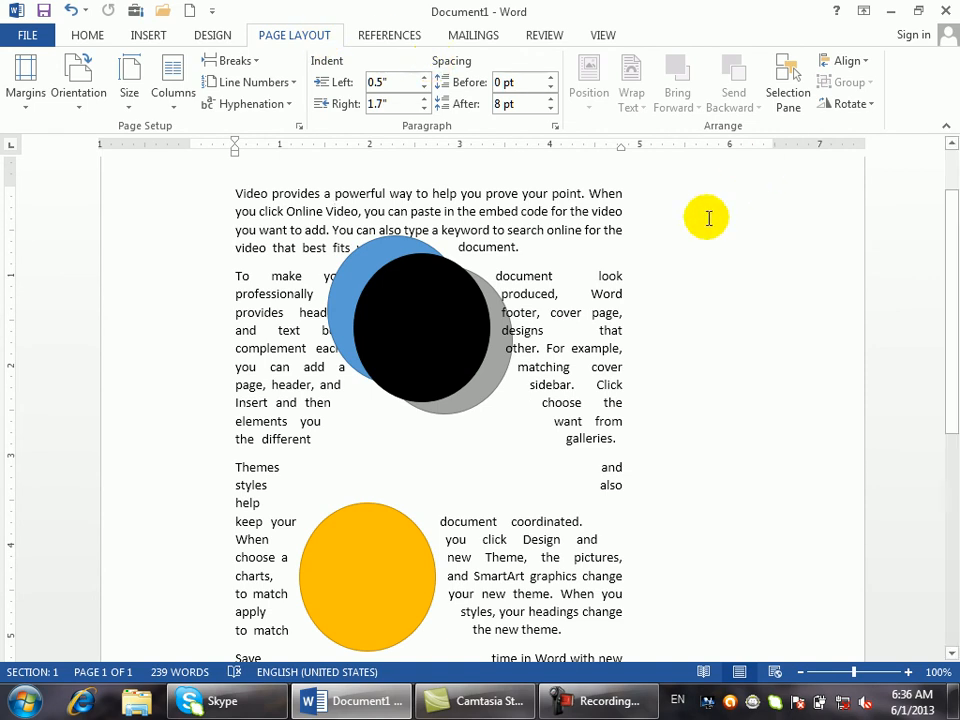
# - Drag the yellow circle back over the black circle and open the Selection Pane
pyautogui.click(387, 543)
pyautogui.moveTo(386, 540); pyautogui.dragTo(439, 334)
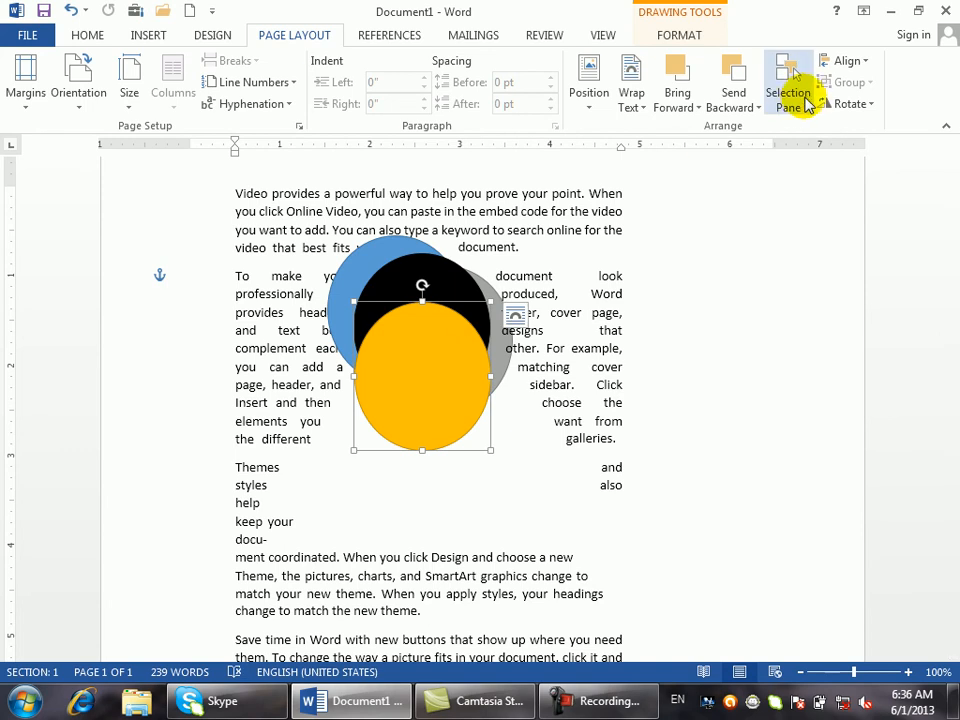
pyautogui.click(799, 108)
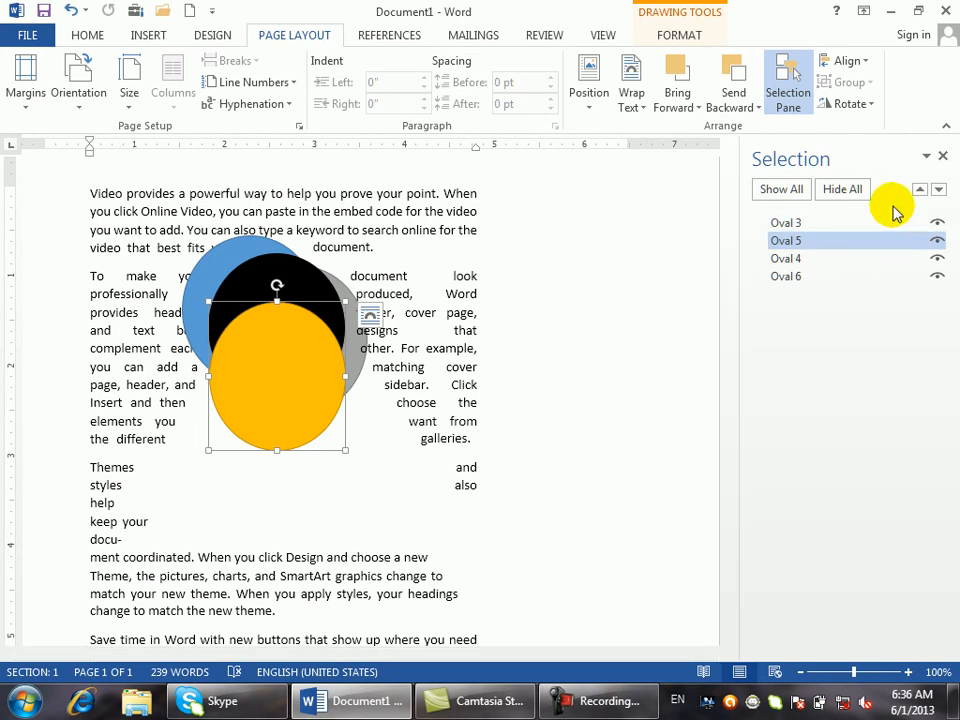
# - Hide and show all ovals, then toggle Ovals 3, 5, 4 and 6 off and on individually
pyautogui.click(826, 190)
pyautogui.click(795, 192)
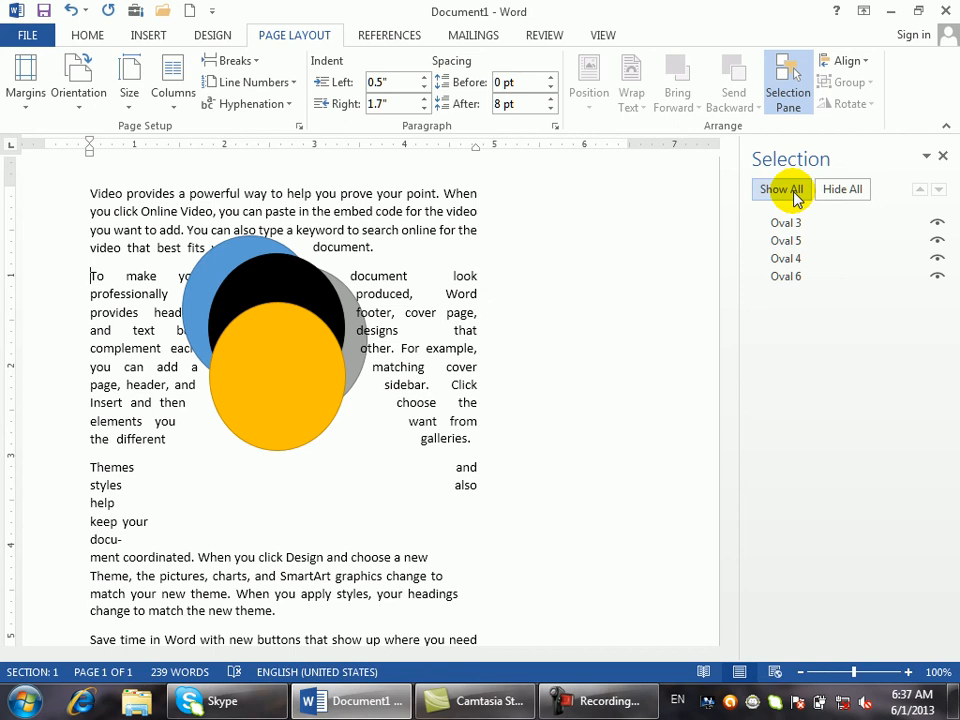
pyautogui.click(936, 224)
pyautogui.click(936, 224)
pyautogui.click(937, 241)
pyautogui.click(937, 241)
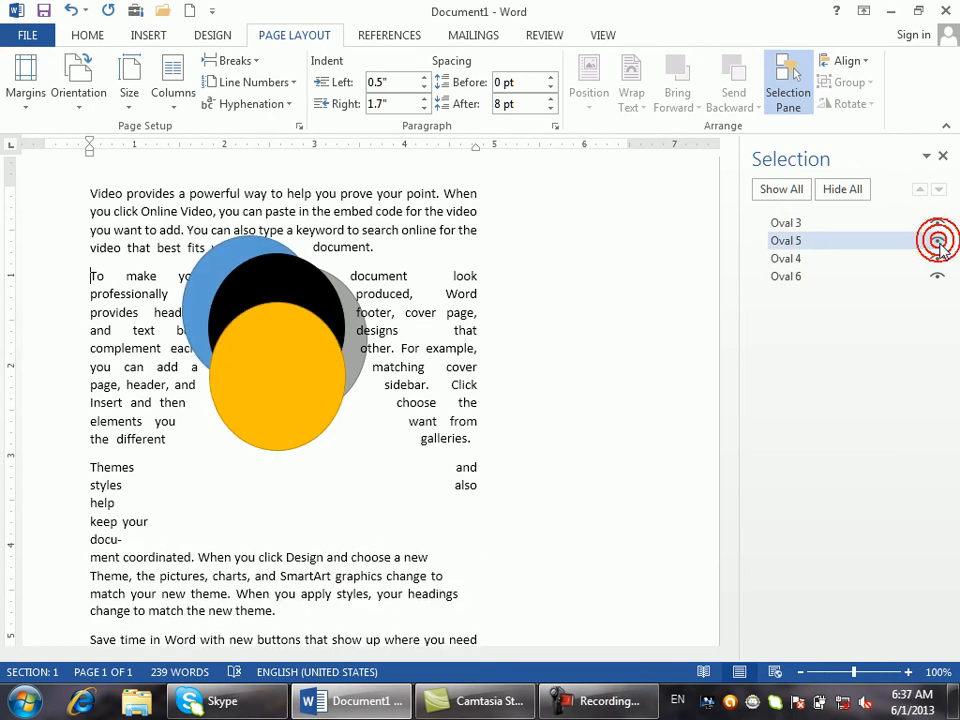
pyautogui.click(938, 258)
pyautogui.click(938, 258)
pyautogui.click(937, 277)
pyautogui.click(937, 277)
pyautogui.click(937, 259)
pyautogui.click(938, 259)
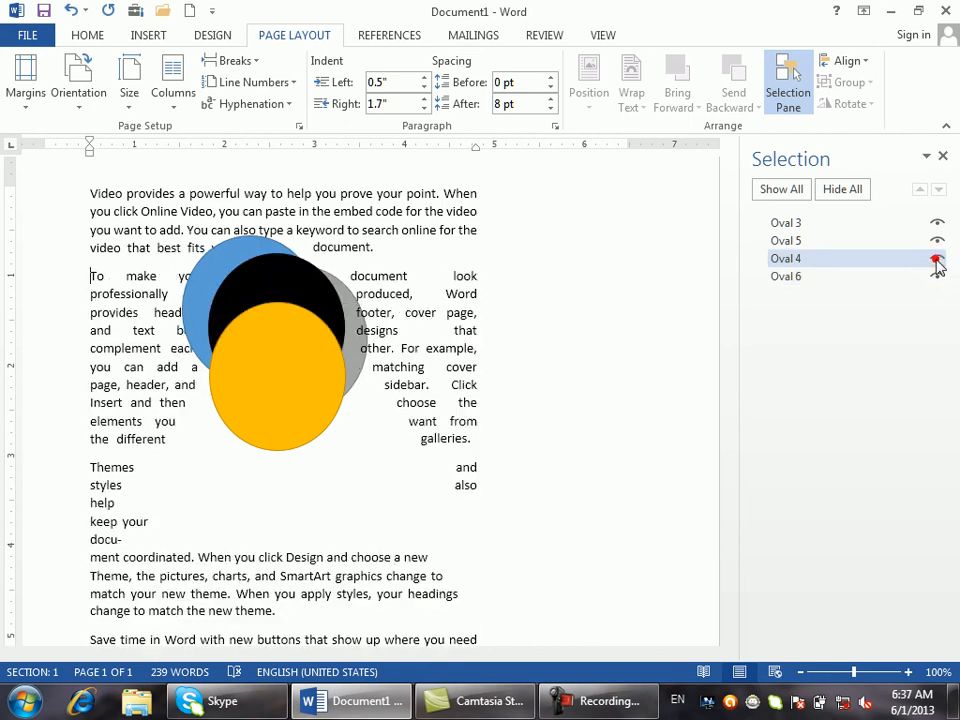
pyautogui.click(938, 259)
pyautogui.click(938, 259)
# - Move the yellow circle down-right, then hide and reshow the ovals, leaving all visible
pyautogui.click(937, 277)
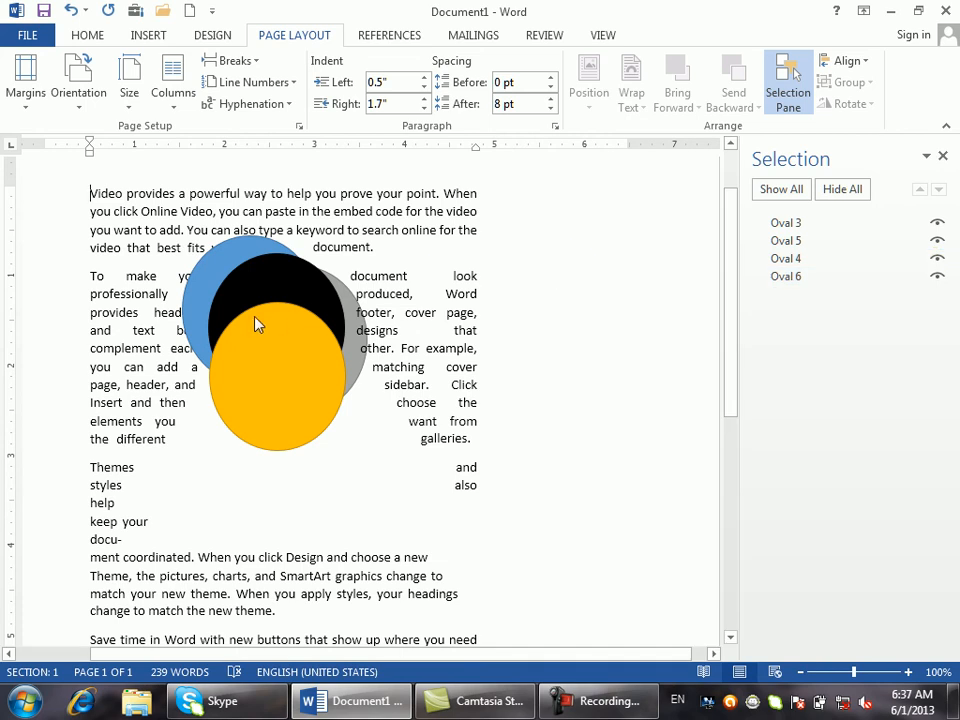
pyautogui.moveTo(281, 344); pyautogui.dragTo(323, 363)
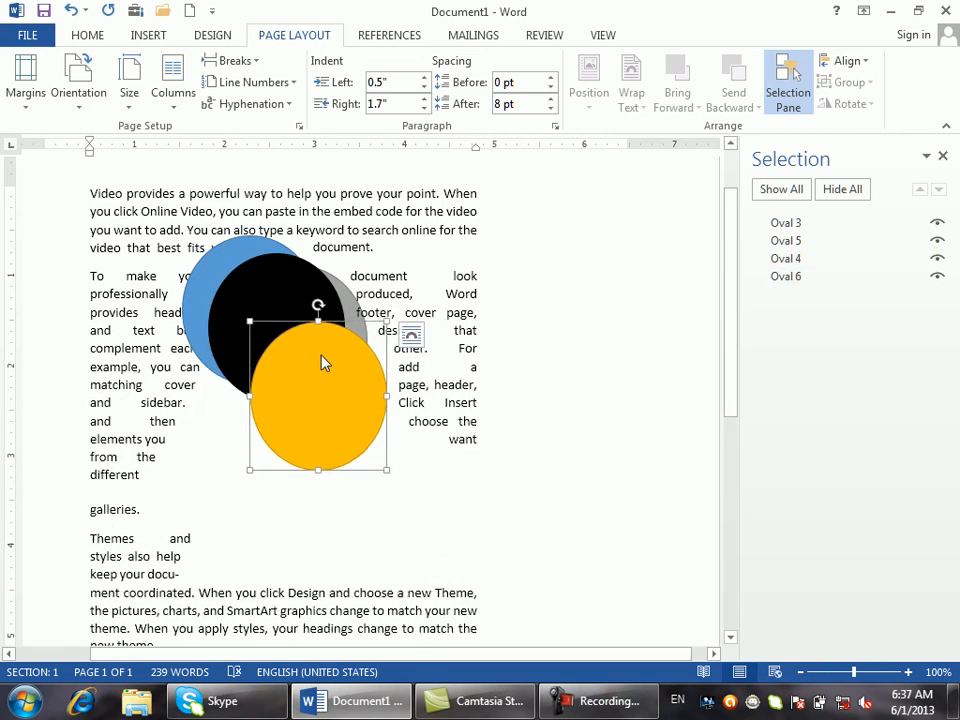
pyautogui.click(831, 190)
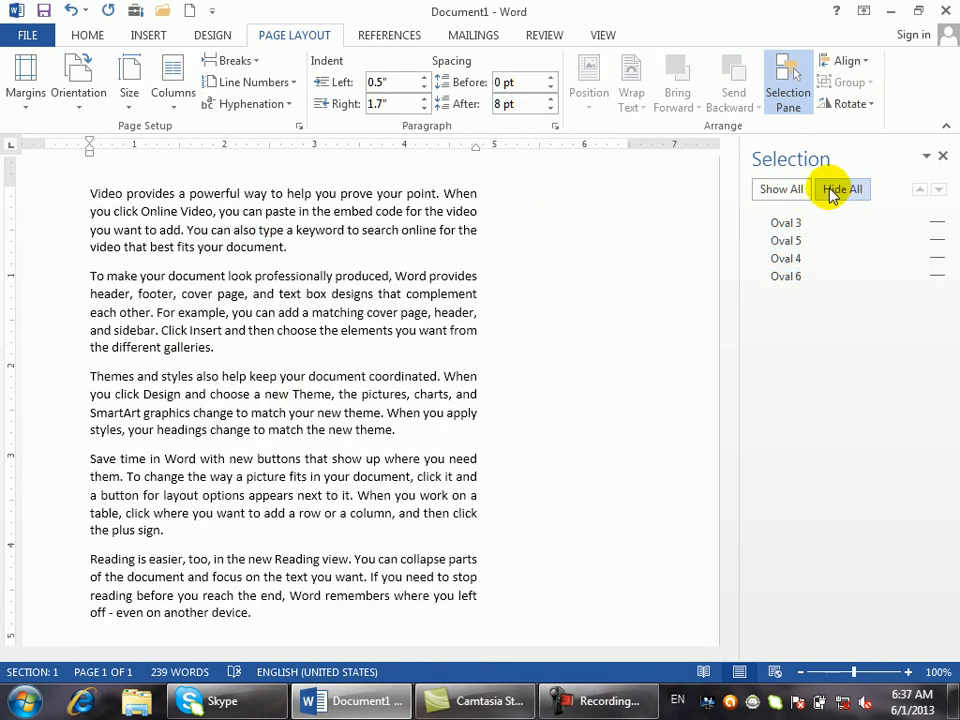
pyautogui.click(788, 189)
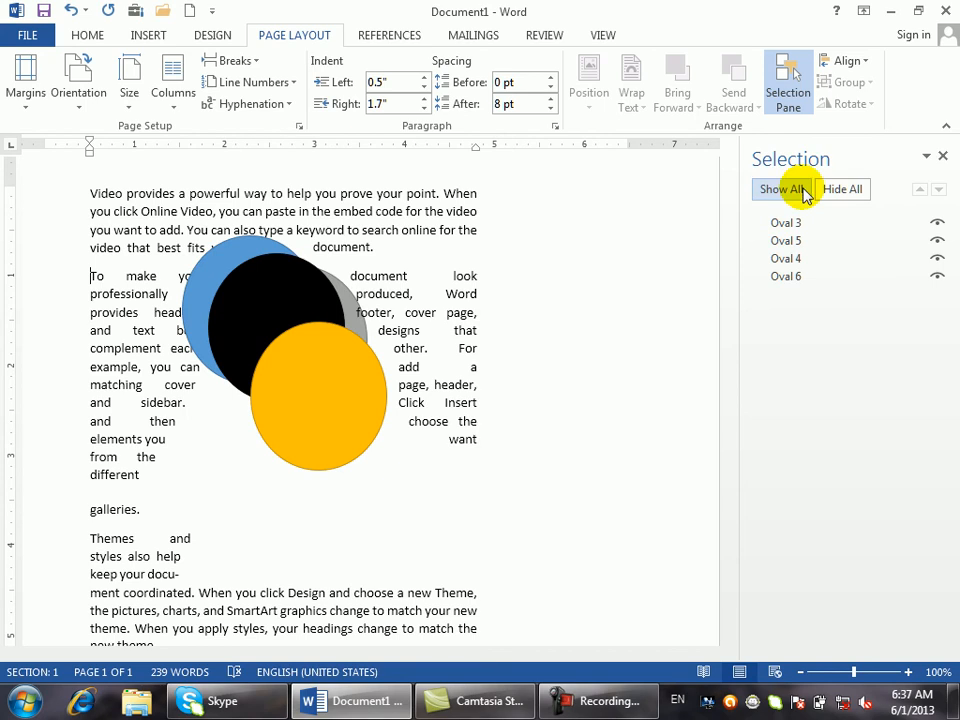
pyautogui.click(944, 241)
pyautogui.click(937, 259)
pyautogui.click(936, 241)
pyautogui.click(936, 222)
pyautogui.click(936, 224)
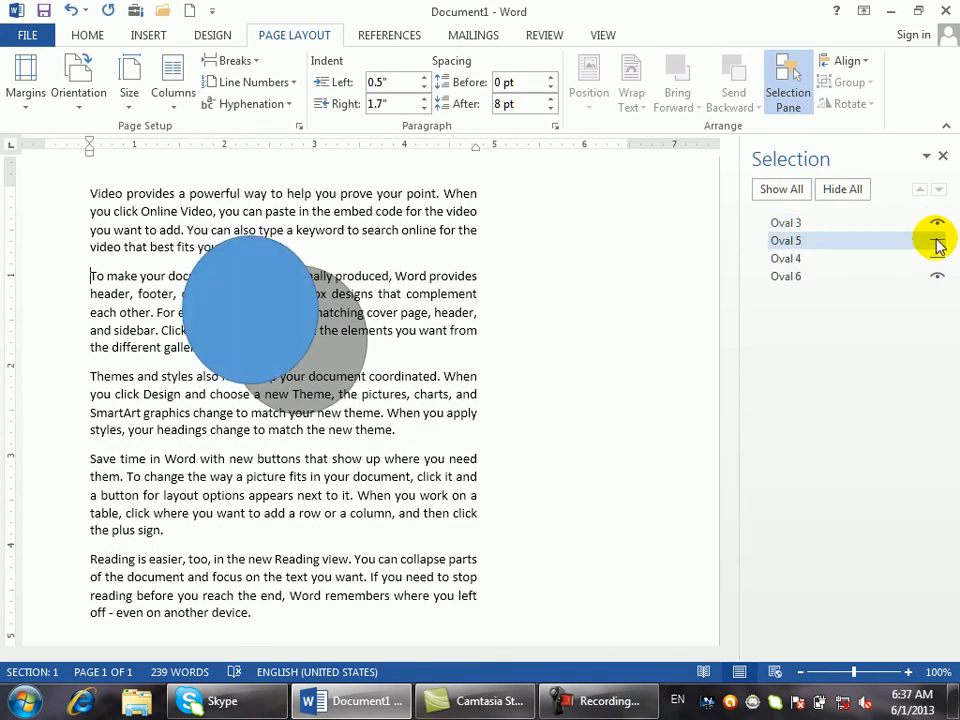
pyautogui.click(936, 241)
pyautogui.click(936, 259)
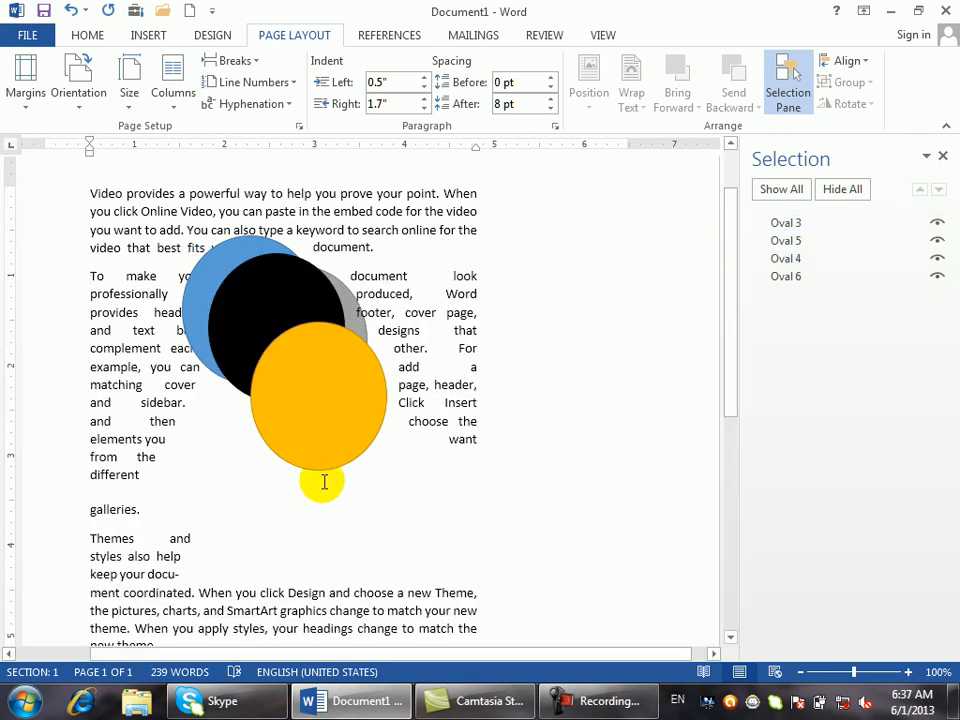
pyautogui.click(321, 445)
# - Drag the yellow circle left of the stack, move Oval 5 to the bottom, and close the pane
pyautogui.moveTo(366, 393); pyautogui.dragTo(257, 316)
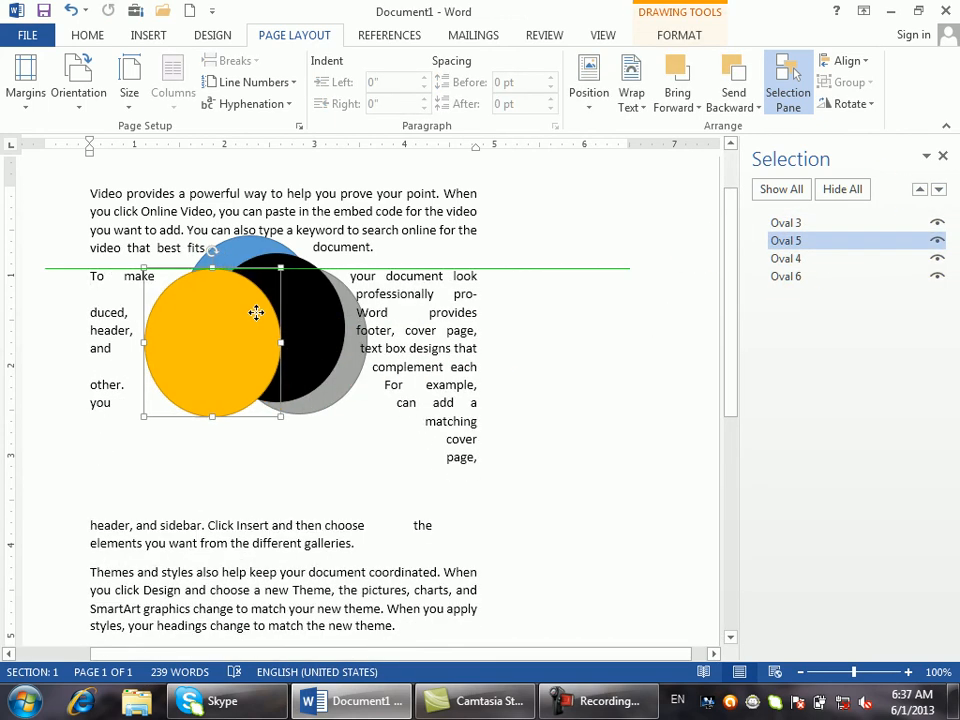
pyautogui.click(940, 189)
pyautogui.click(940, 189)
pyautogui.click(922, 190)
pyautogui.click(922, 190)
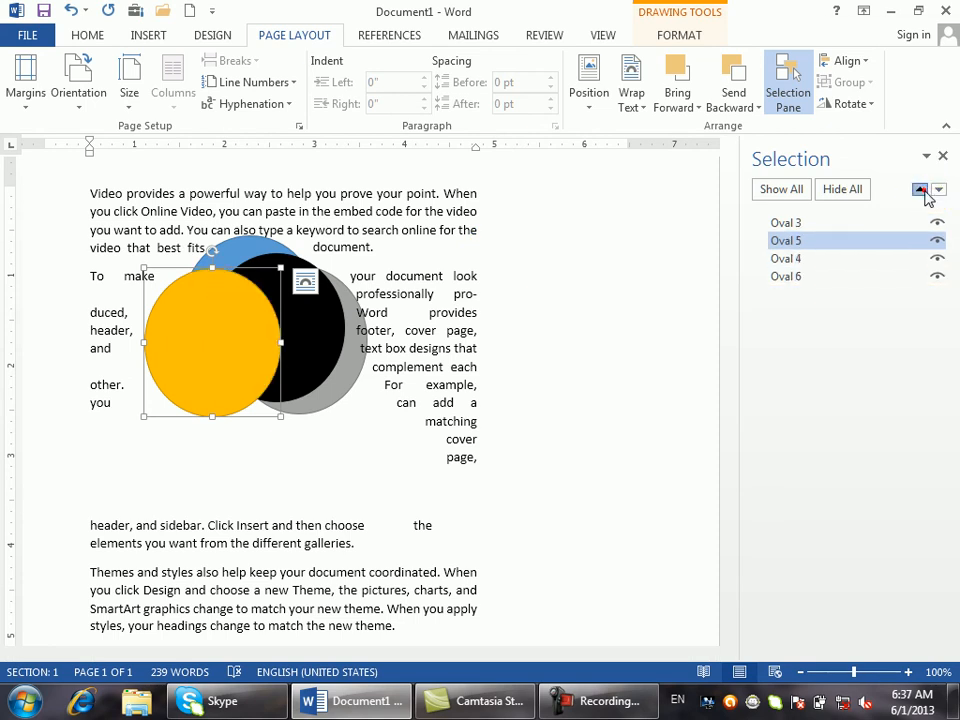
pyautogui.click(940, 189)
pyautogui.click(940, 189)
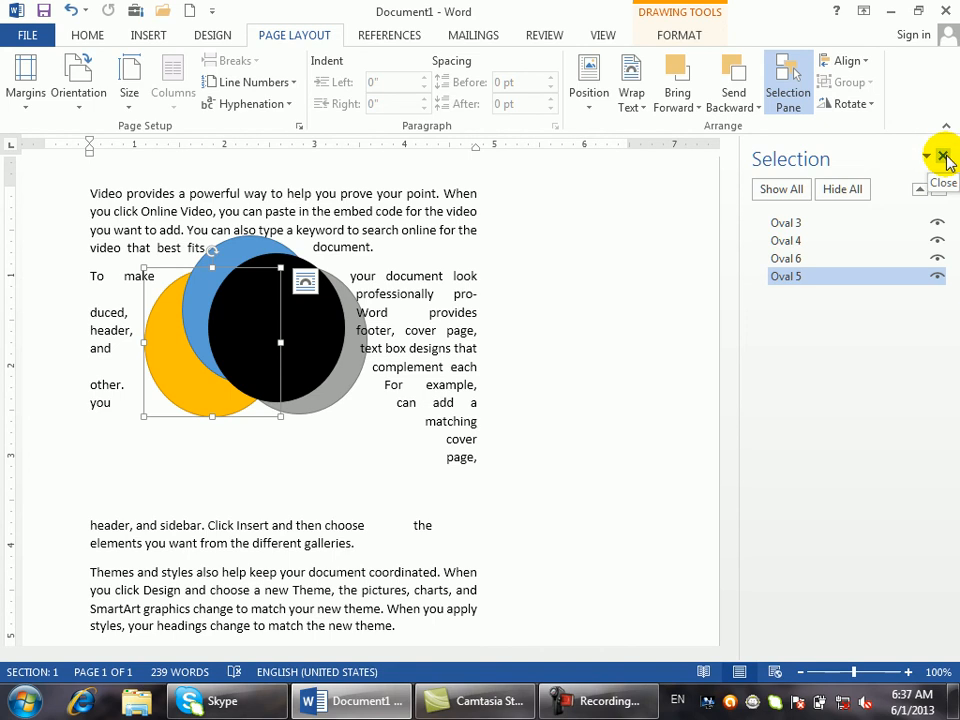
pyautogui.click(943, 156)
pyautogui.click(896, 122)
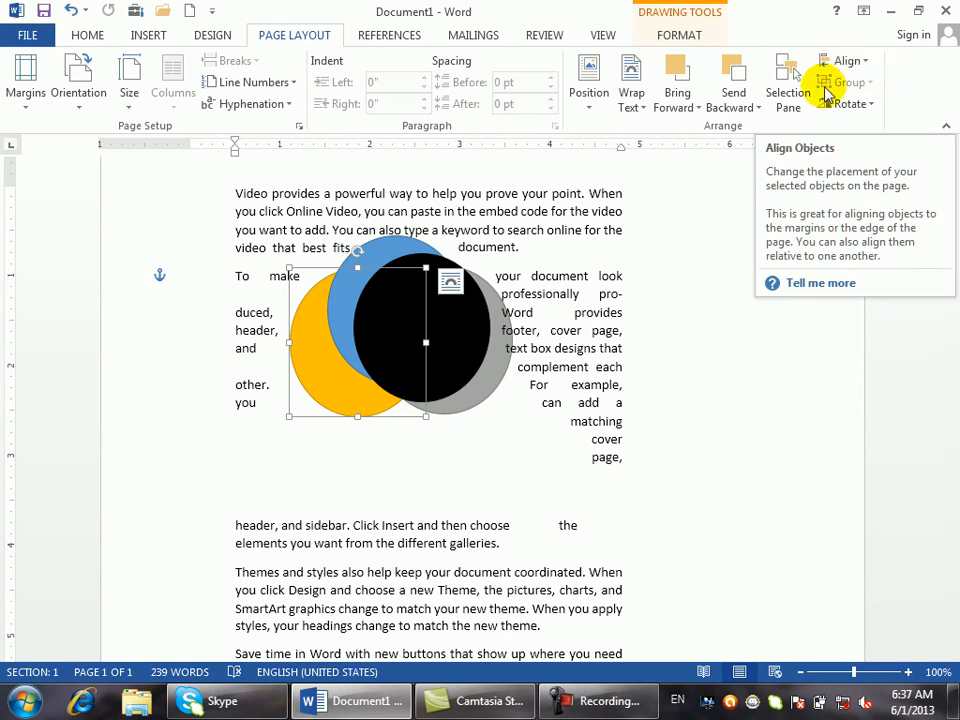
# - Drag the black circle down into the Themes paragraph and set its wrapping to Behind Text
pyautogui.moveTo(457, 298); pyautogui.dragTo(442, 583)
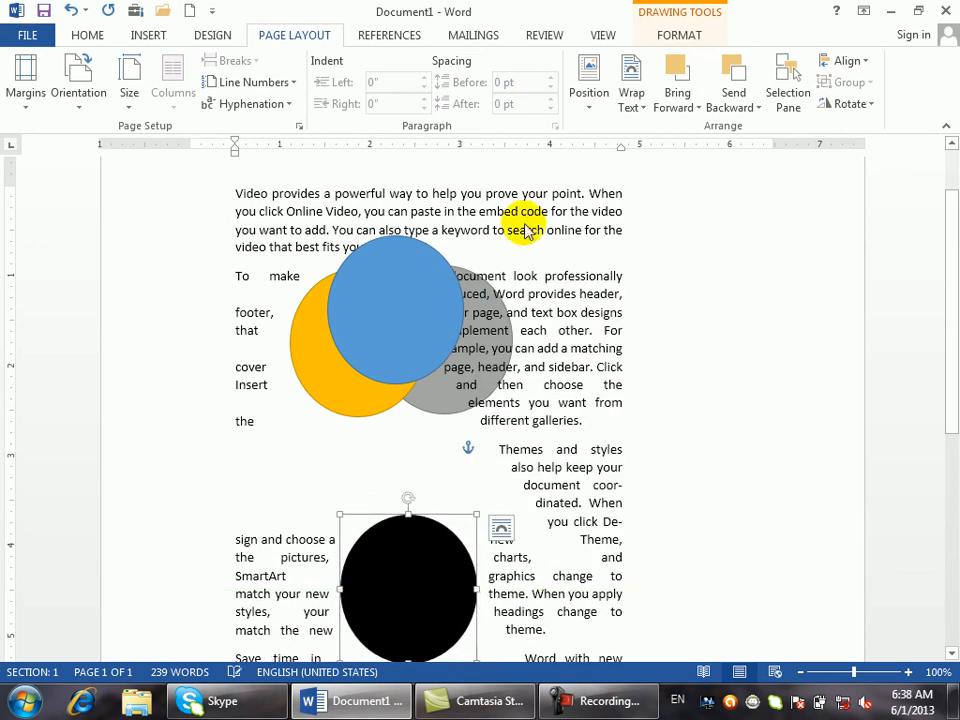
pyautogui.click(598, 105)
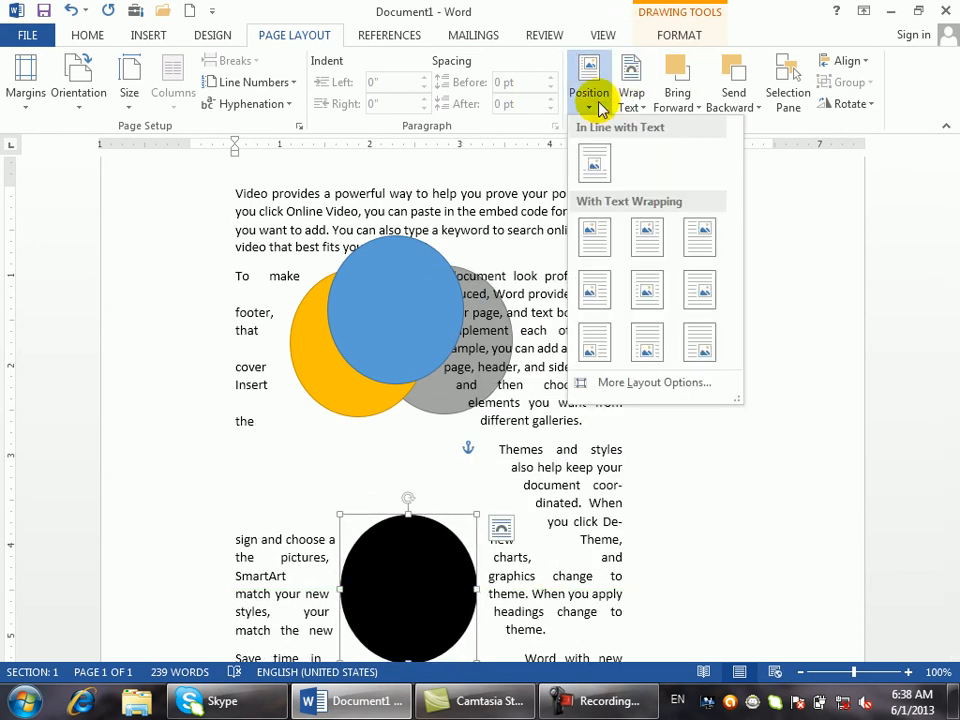
pyautogui.click(629, 97)
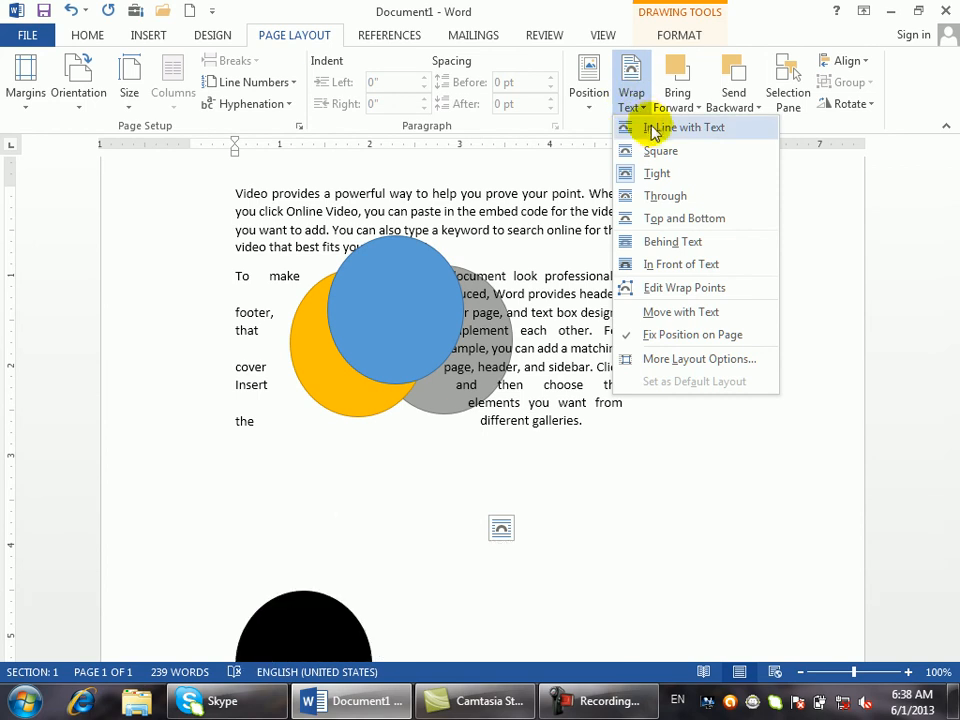
pyautogui.click(689, 242)
pyautogui.moveTo(441, 580); pyautogui.dragTo(434, 616)
pyautogui.click(426, 604)
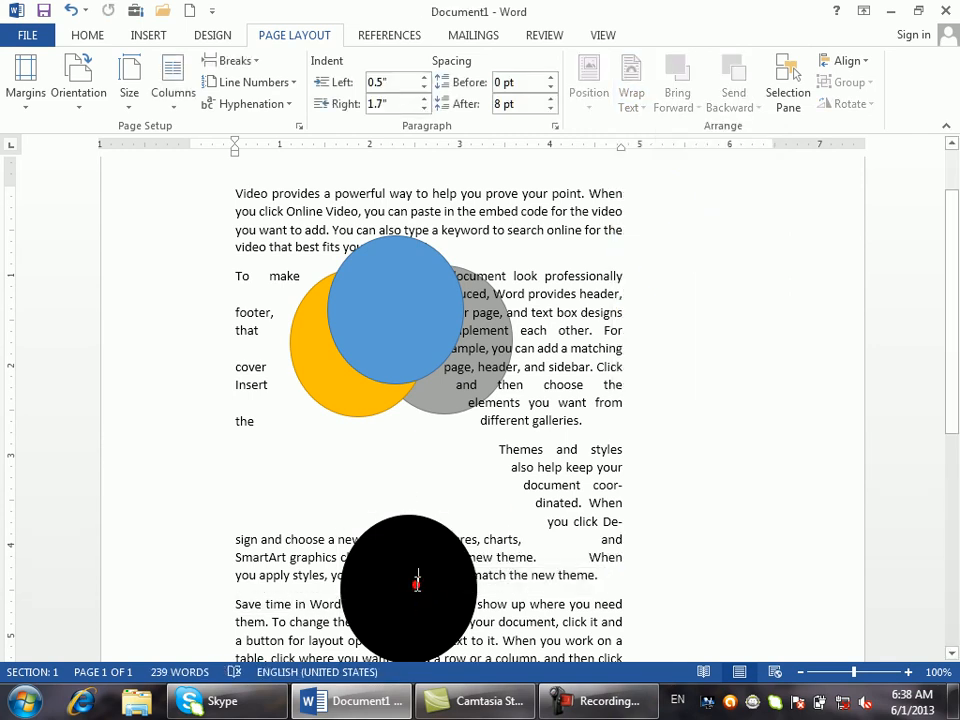
pyautogui.click(371, 317)
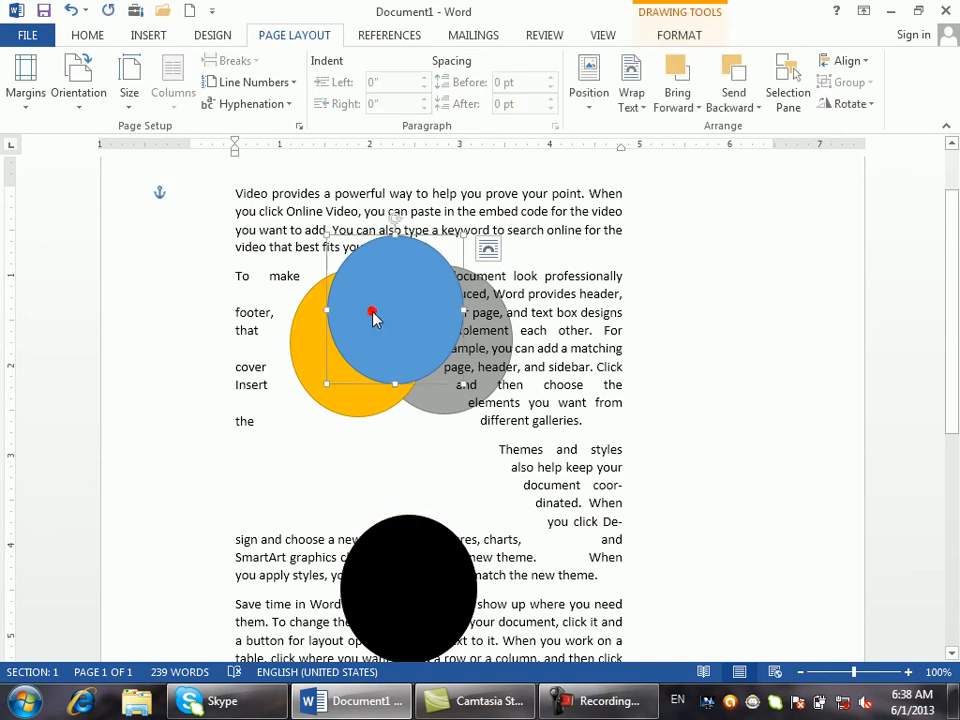
# - Nudge the blue circle down and send it backward behind the yellow circle
pyautogui.moveTo(371, 385)
pyautogui.mouseDown()
pyautogui.moveTo(442, 400)
pyautogui.moveTo(444, 411)
pyautogui.moveTo(405, 369)
pyautogui.moveTo(371, 410)
pyautogui.mouseUp()
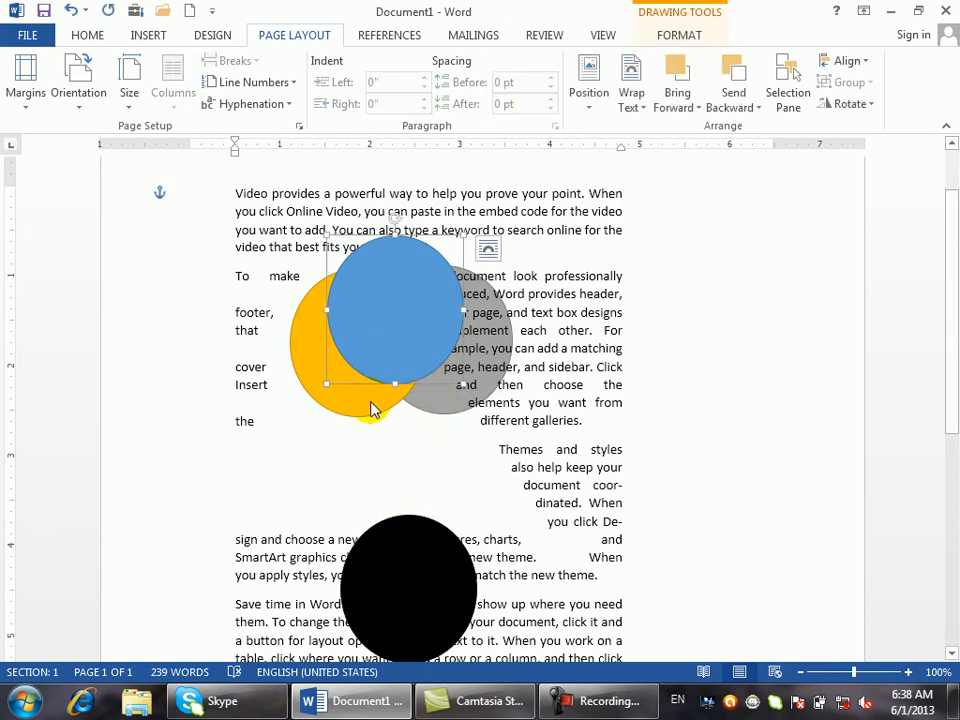
pyautogui.click(699, 104)
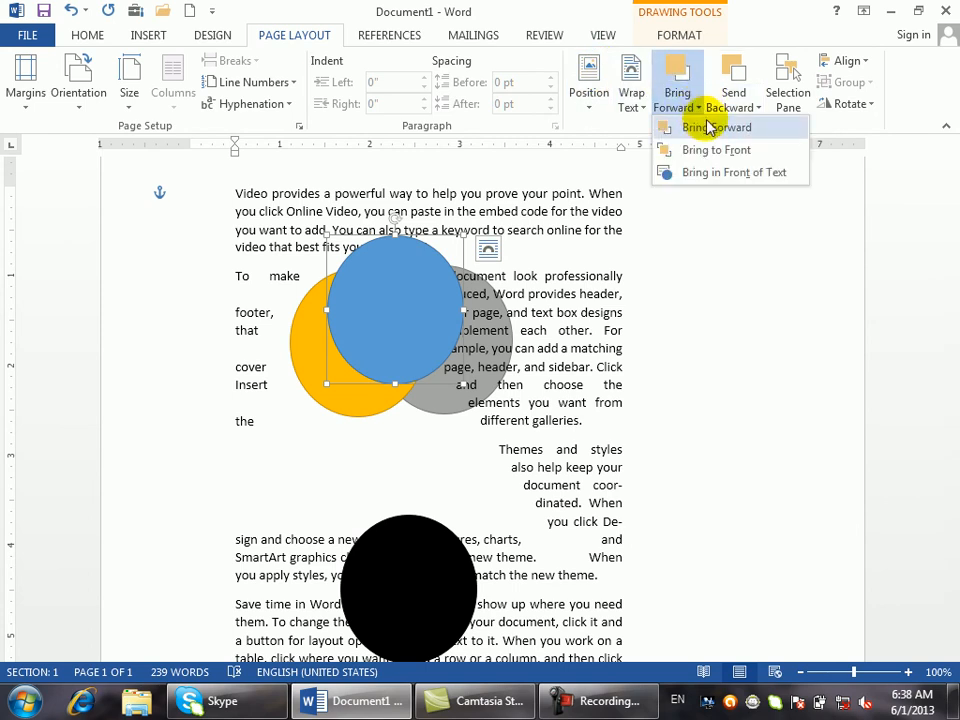
pyautogui.click(750, 102)
pyautogui.click(755, 127)
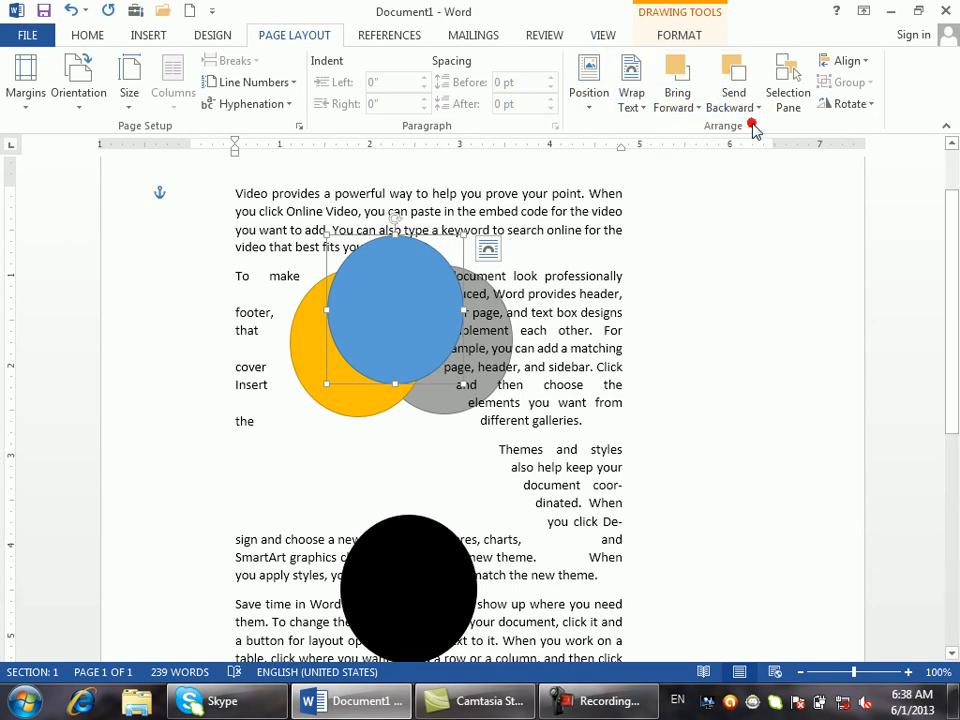
pyautogui.click(744, 106)
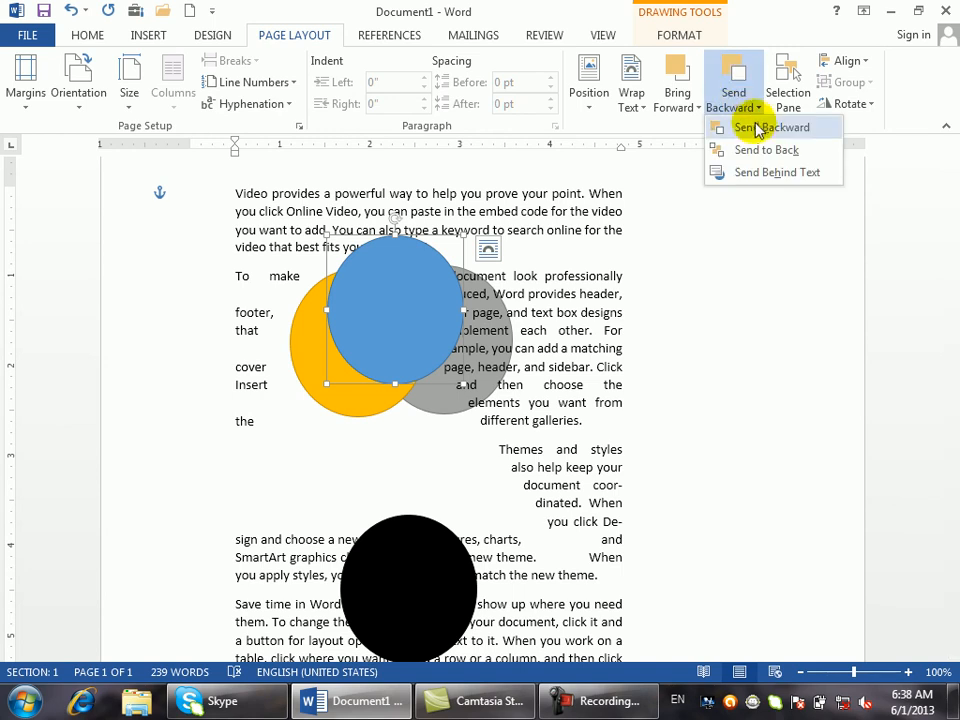
pyautogui.click(757, 128)
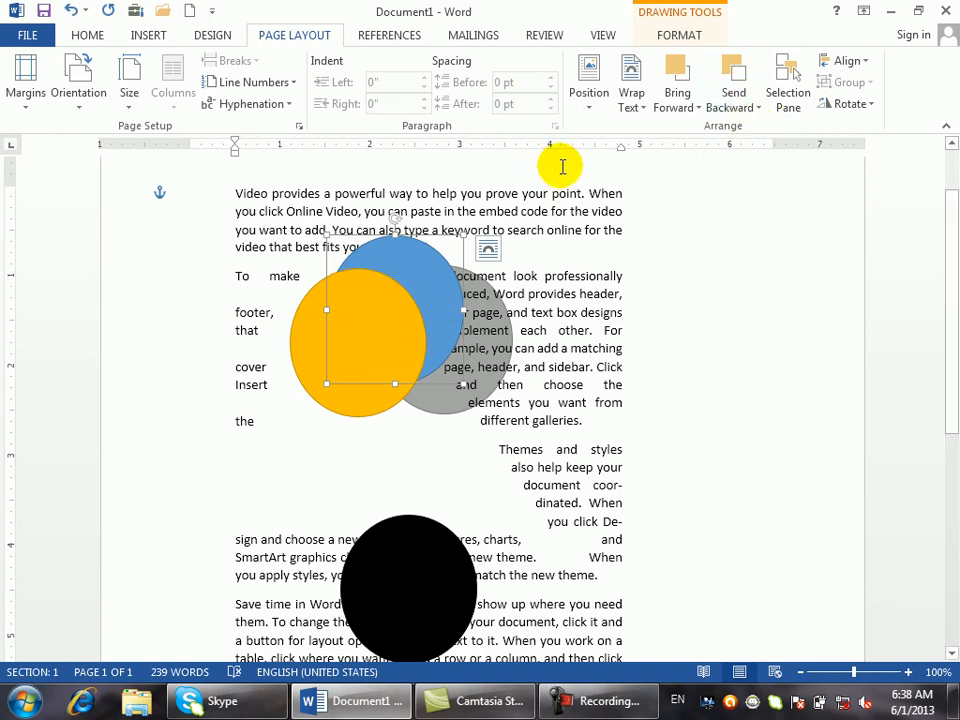
# - Bring the blue circle forward, send it back behind the yellow, and shift the grey circle left
pyautogui.click(759, 106)
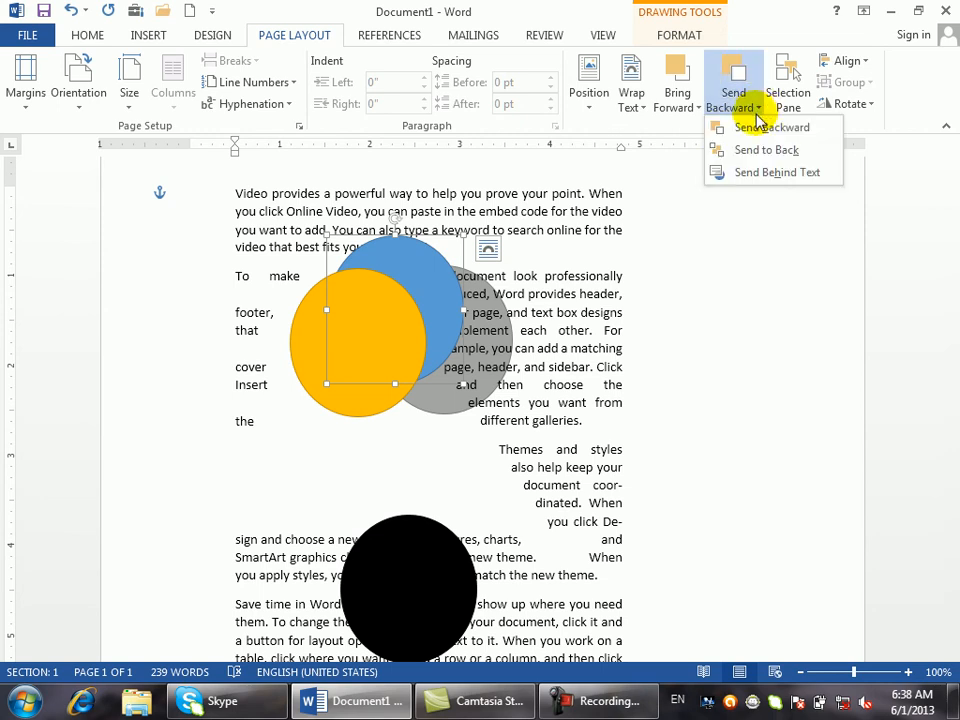
pyautogui.click(697, 108)
pyautogui.click(698, 129)
pyautogui.click(739, 103)
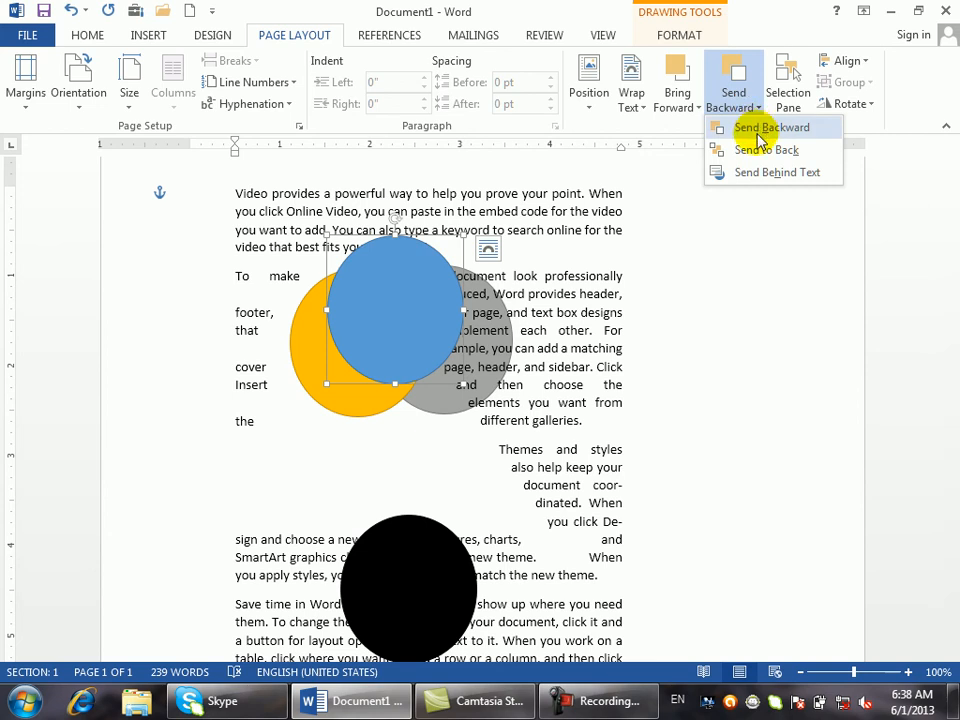
pyautogui.click(758, 149)
pyautogui.moveTo(441, 384)
pyautogui.mouseDown()
pyautogui.moveTo(380, 400)
pyautogui.moveTo(343, 343)
pyautogui.moveTo(335, 349)
pyautogui.mouseUp()
pyautogui.click(438, 403)
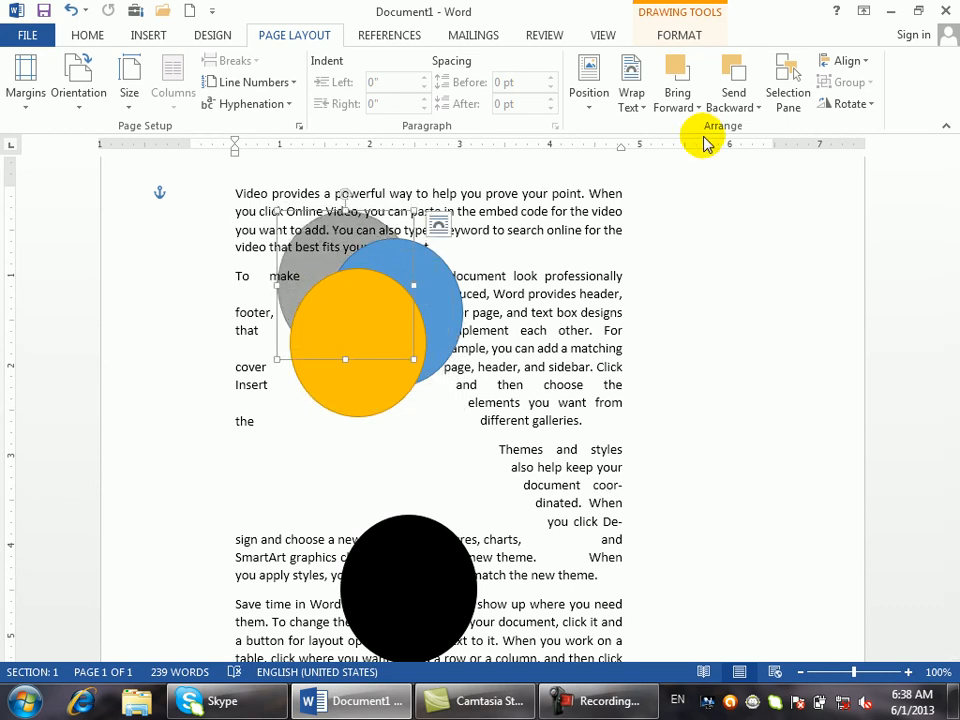
# - In a new document, draw a blue rectangle and make three offset copies down-right
pyautogui.hotkey('ctrl', 'n')
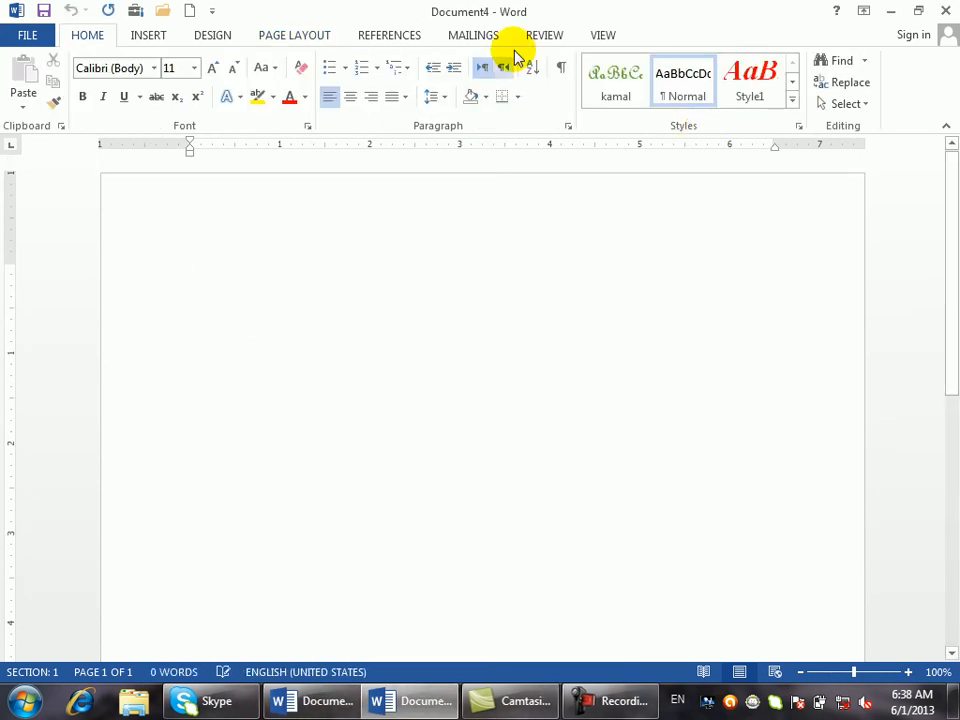
pyautogui.click(152, 35)
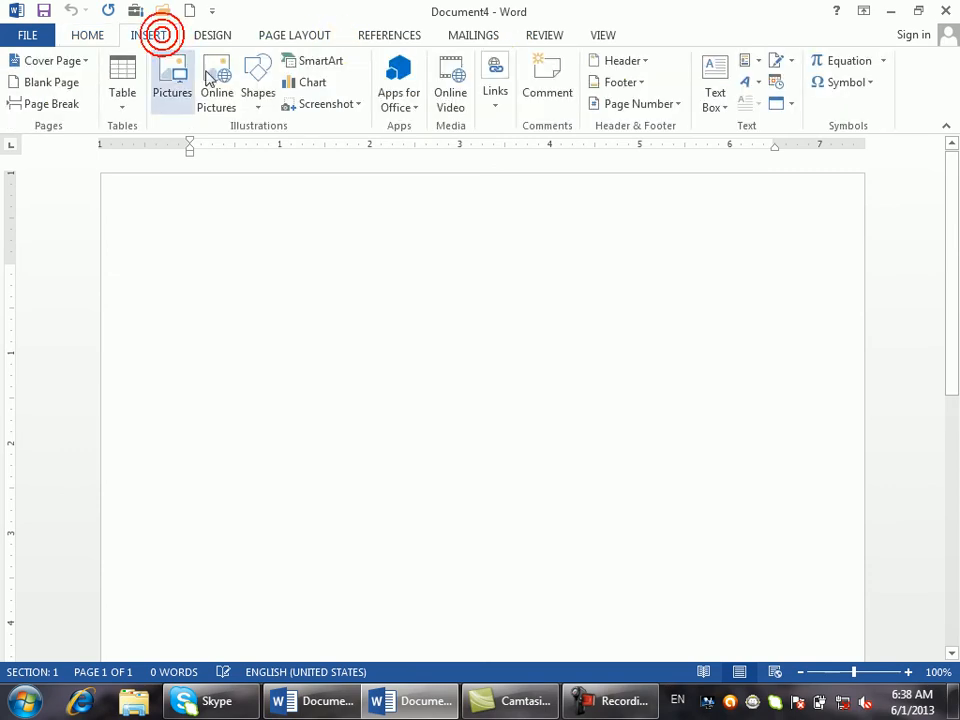
pyautogui.click(250, 100)
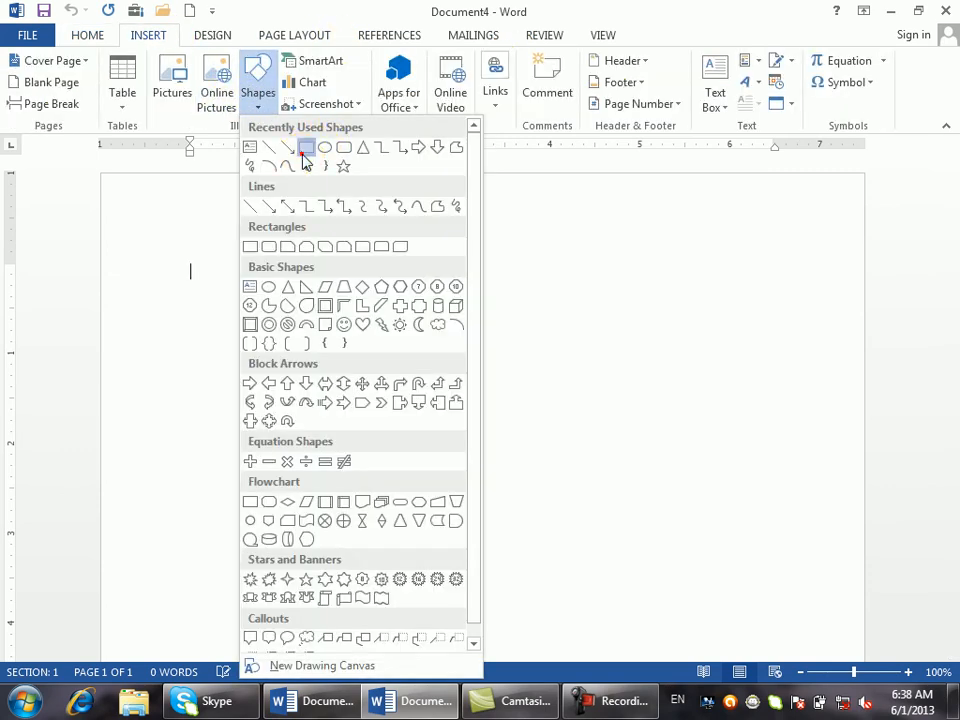
pyautogui.click(306, 148)
pyautogui.moveTo(206, 246); pyautogui.dragTo(486, 431)
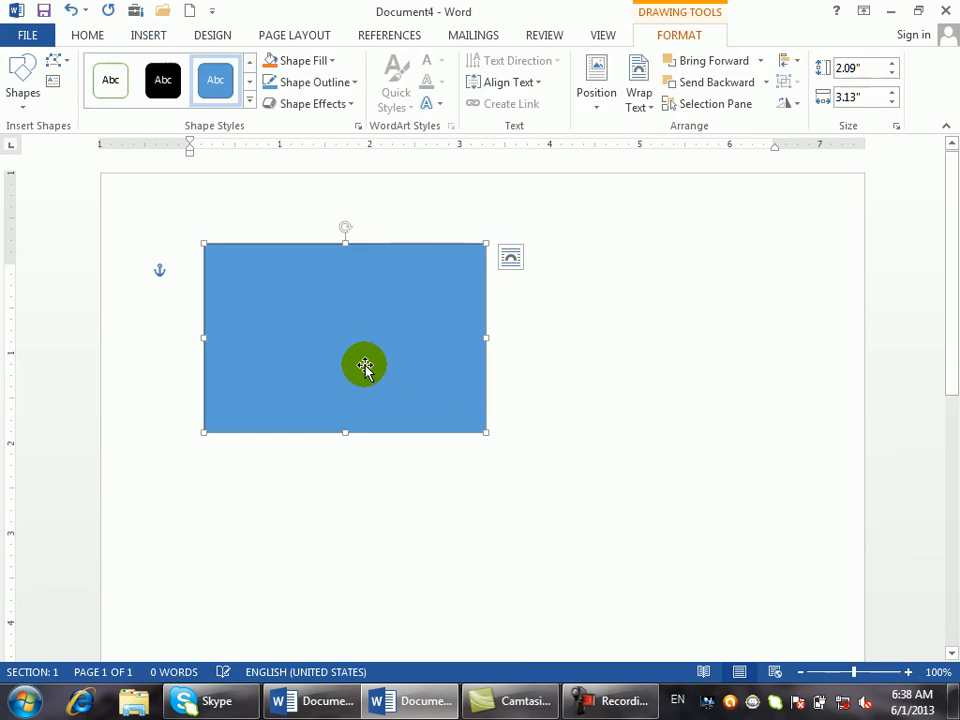
pyautogui.moveTo(367, 372); pyautogui.dragTo(424, 391)
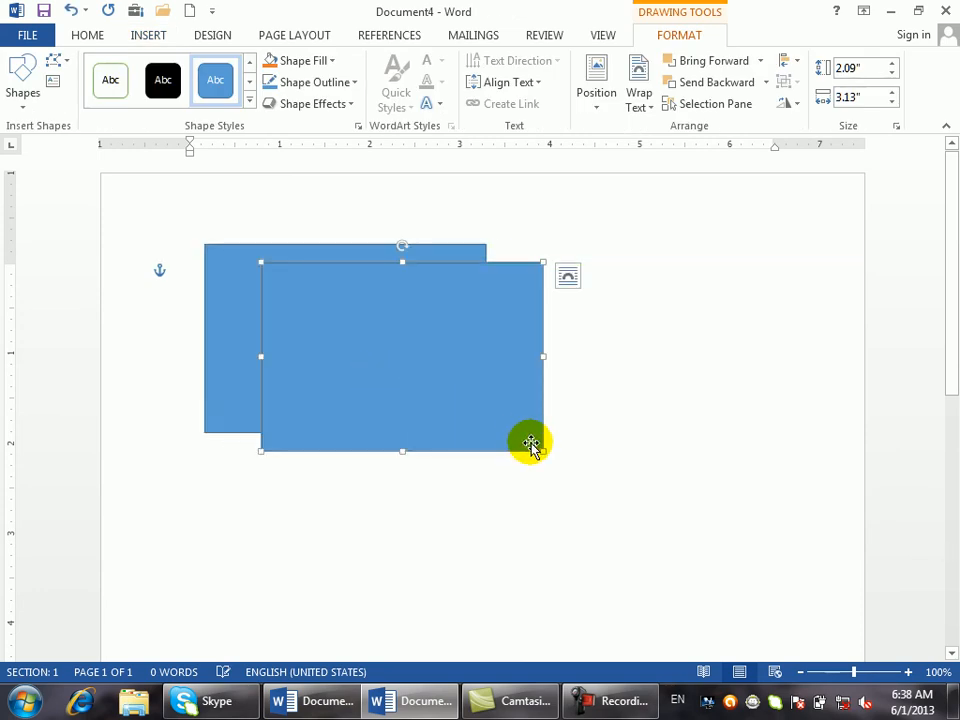
pyautogui.moveTo(540, 450); pyautogui.dragTo(520, 421)
pyautogui.moveTo(368, 367); pyautogui.dragTo(413, 401)
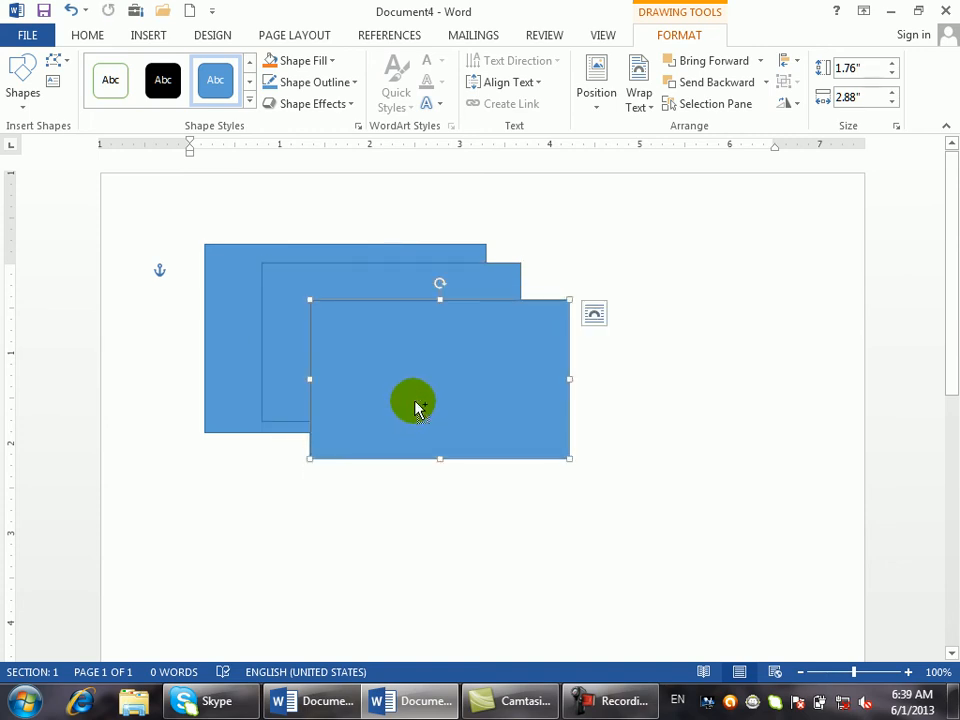
pyautogui.moveTo(414, 401); pyautogui.dragTo(453, 413)
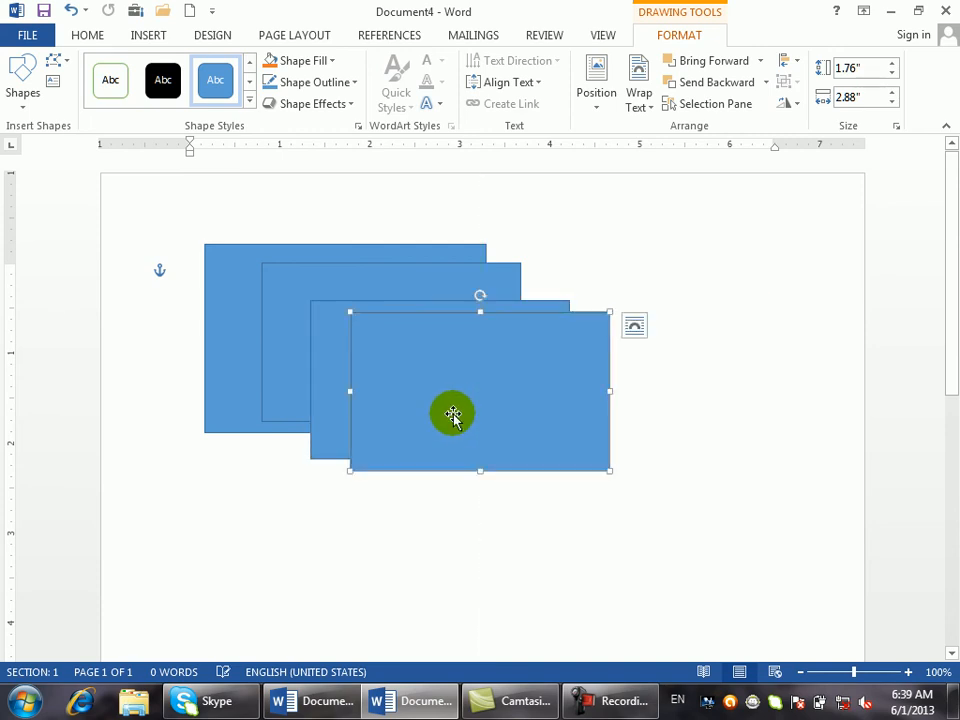
# - Make the front rectangle black, the second yellow and the third green
pyautogui.click(163, 80)
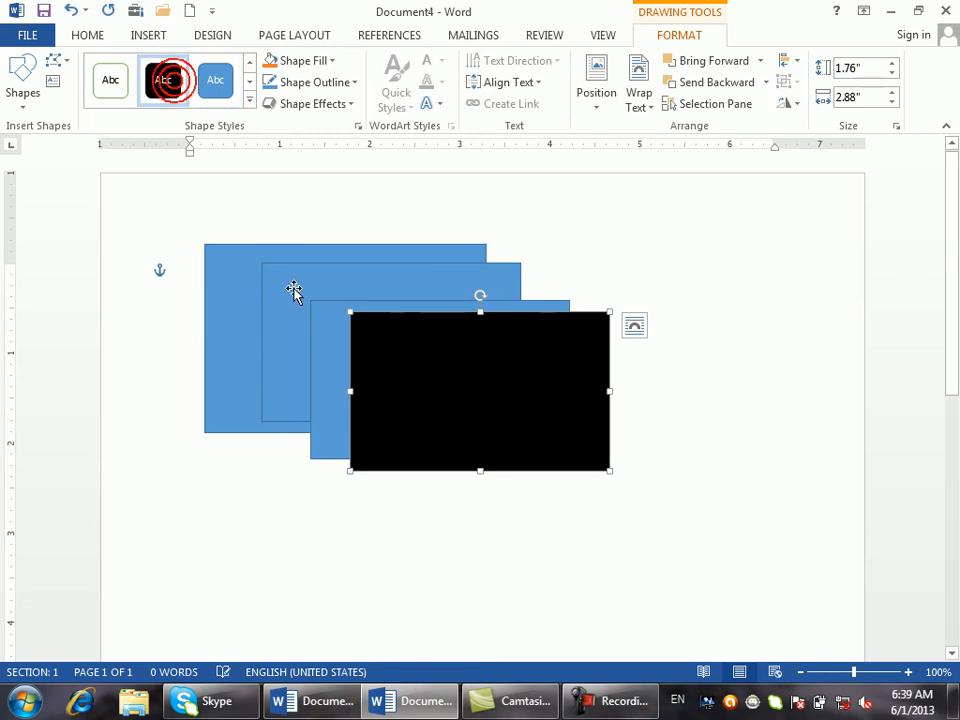
pyautogui.click(293, 292)
pyautogui.click(249, 100)
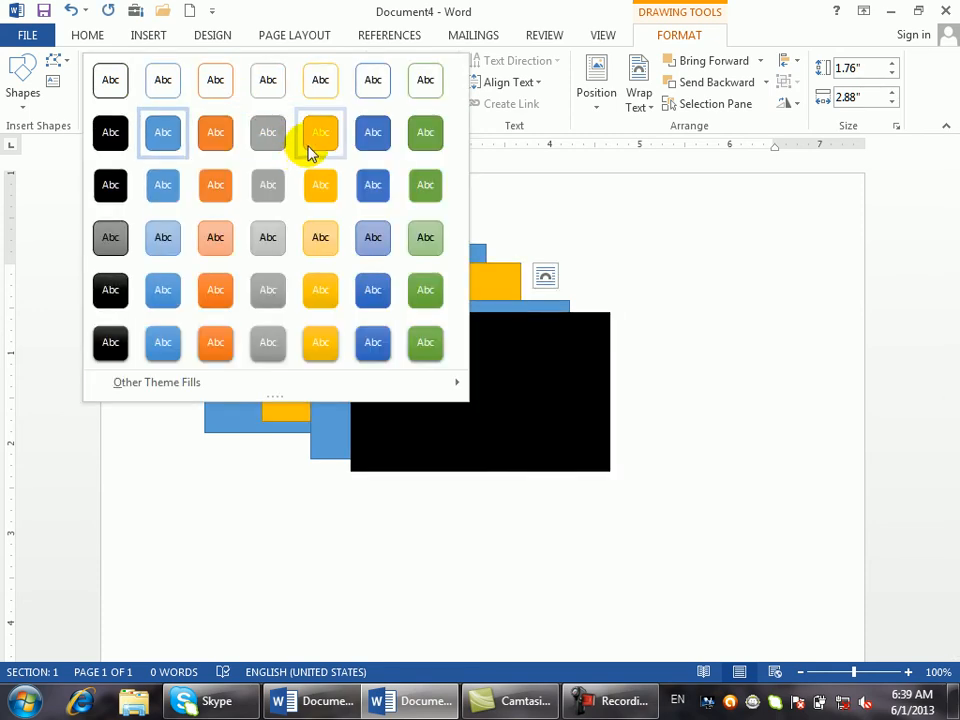
pyautogui.click(318, 138)
pyautogui.click(336, 310)
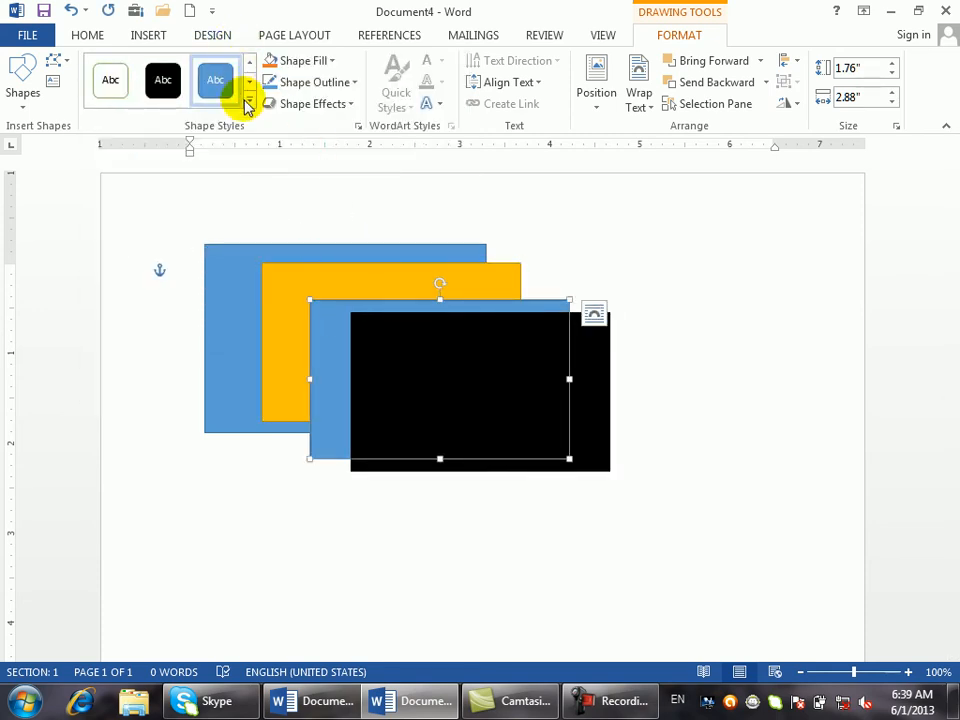
pyautogui.click(249, 100)
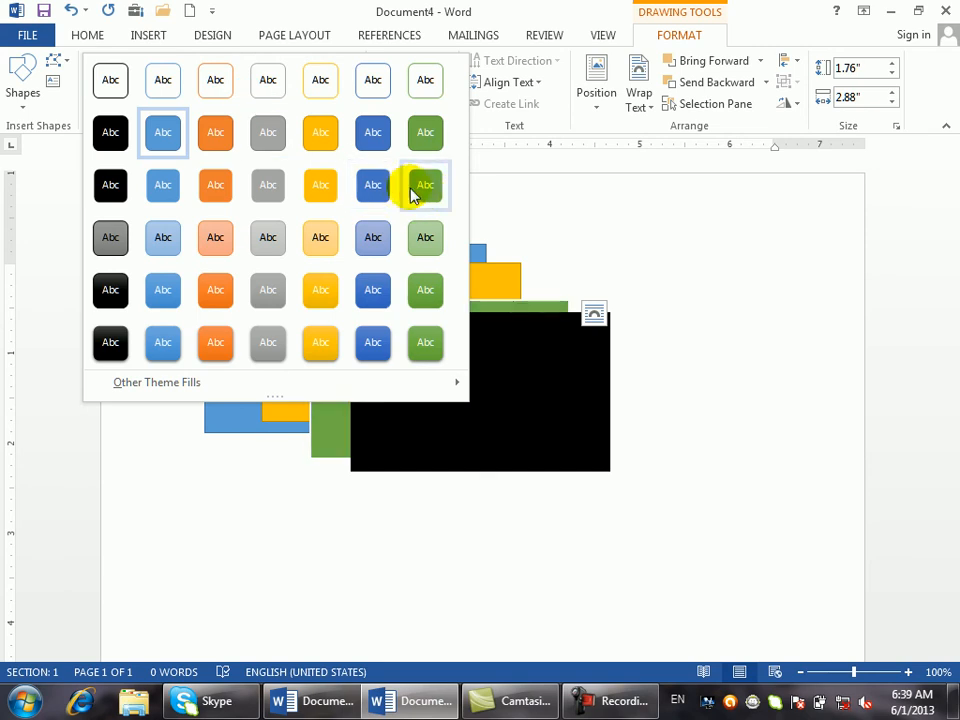
pyautogui.click(420, 188)
pyautogui.click(244, 277)
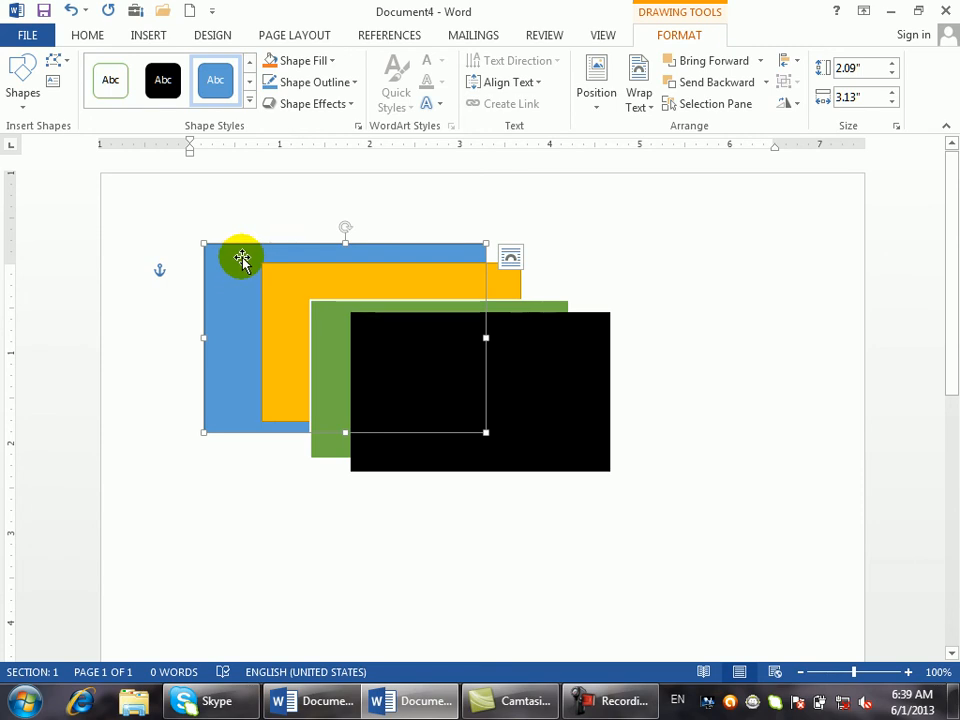
# - Bring the blue rectangle forward layer by layer past the yellow, green and black shapes
pyautogui.click(762, 61)
pyautogui.click(751, 90)
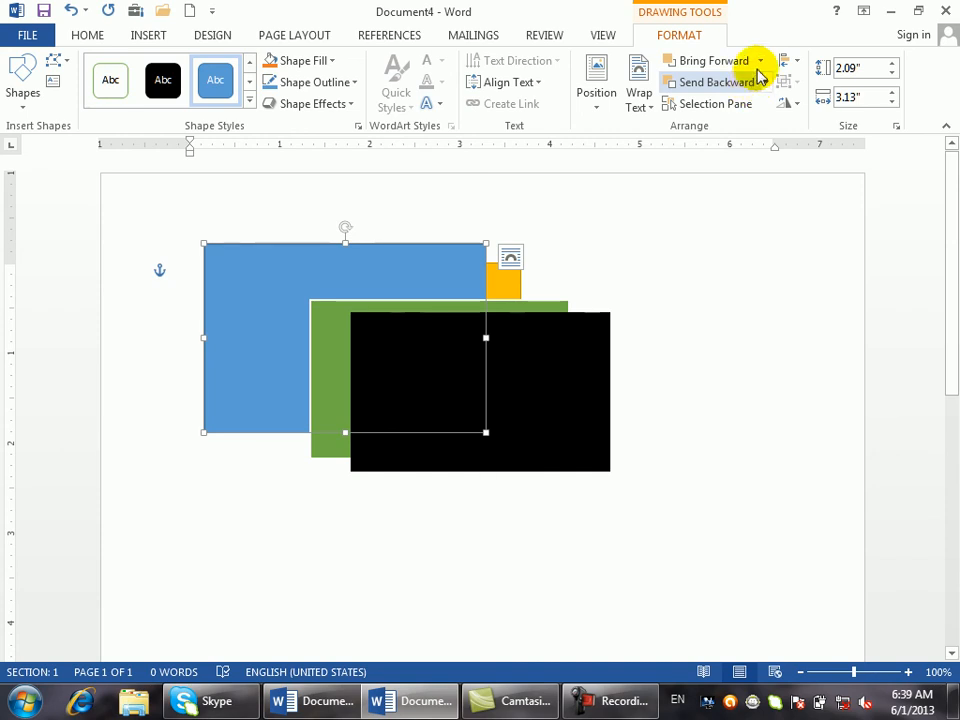
pyautogui.click(761, 60)
pyautogui.click(754, 88)
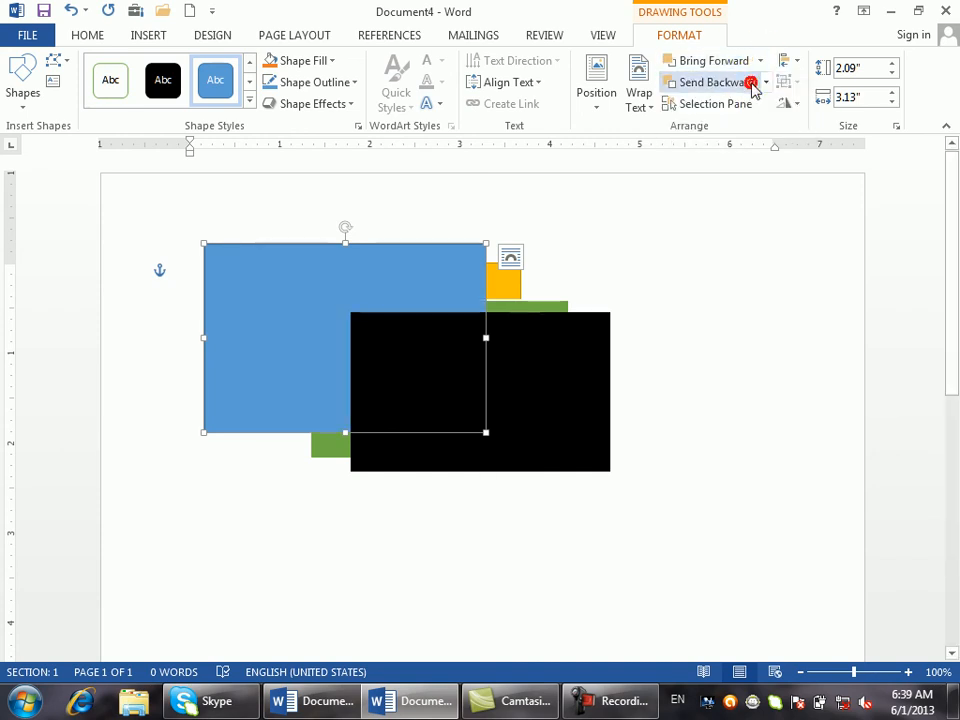
pyautogui.click(760, 62)
pyautogui.click(754, 86)
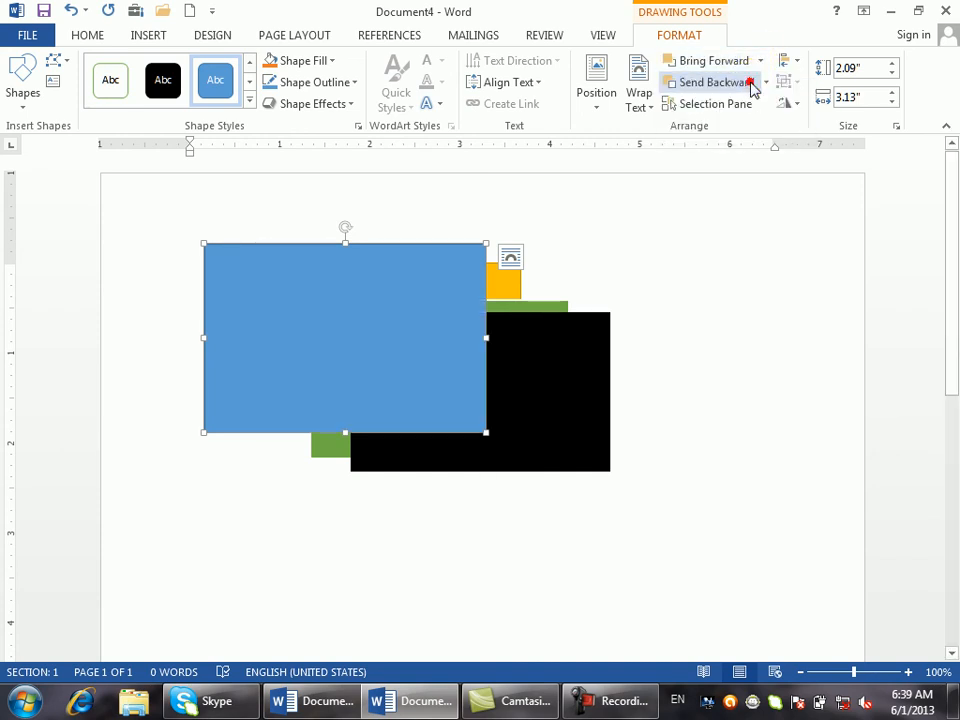
# - Send the blue rectangle backward one layer at a time behind black, green and yellow
pyautogui.click(769, 83)
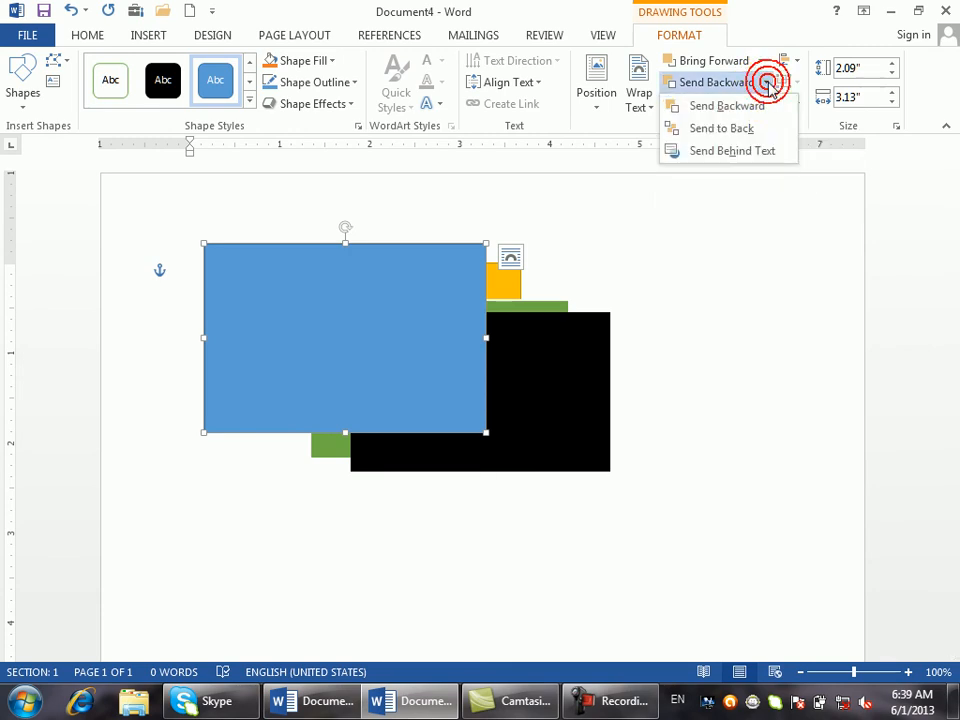
pyautogui.click(726, 106)
pyautogui.click(768, 84)
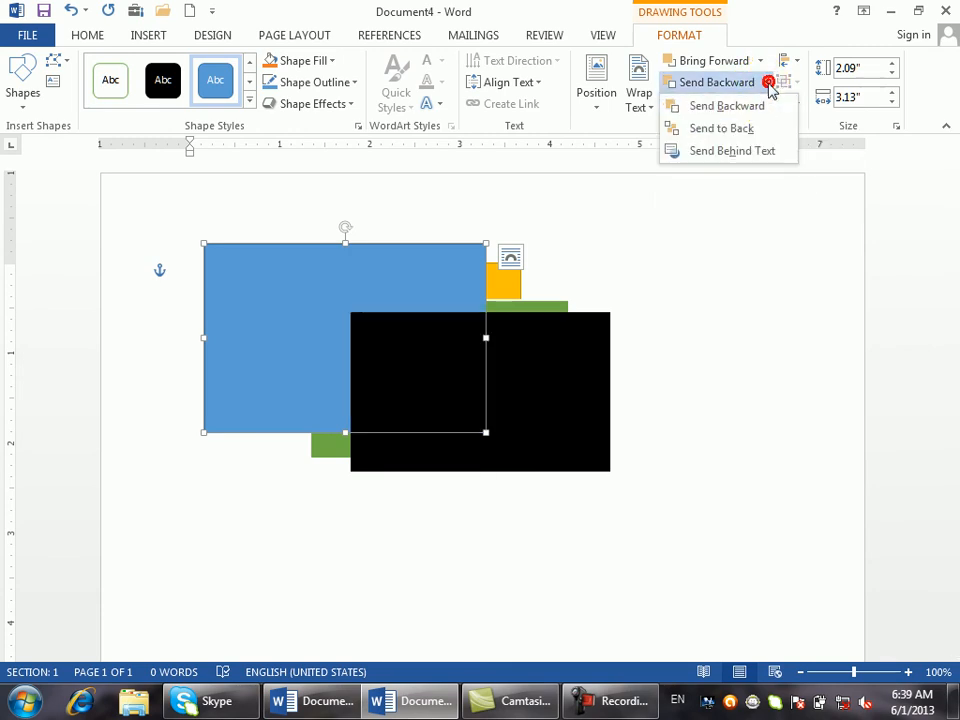
pyautogui.click(754, 106)
pyautogui.click(767, 84)
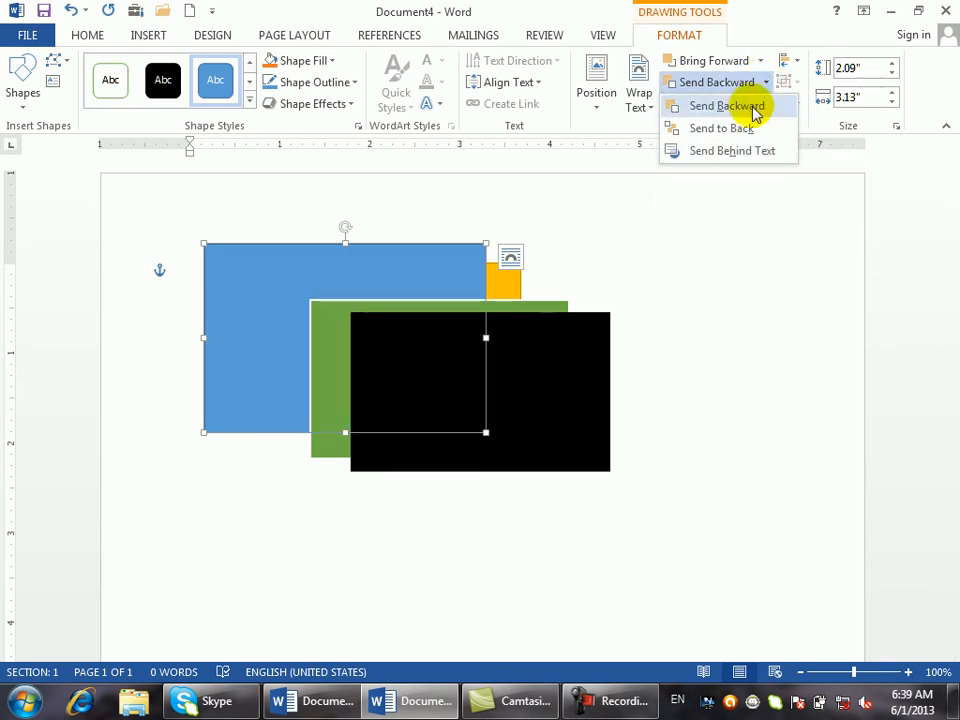
pyautogui.click(752, 110)
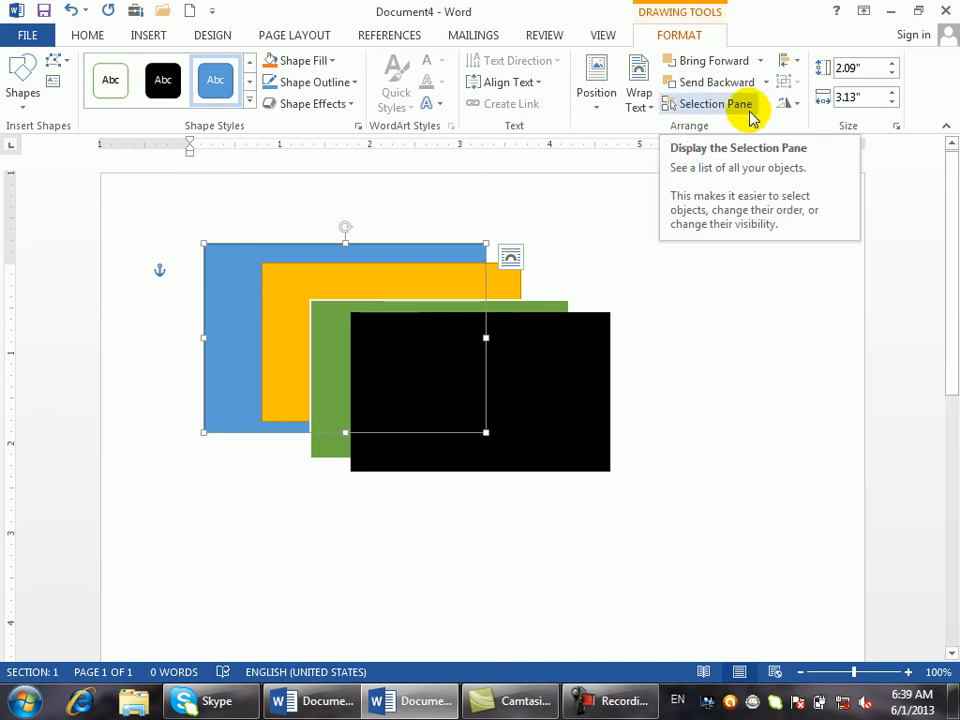
# - Try Bring Forward and undo it, then Bring to Front and finally Send to Back
pyautogui.click(752, 61)
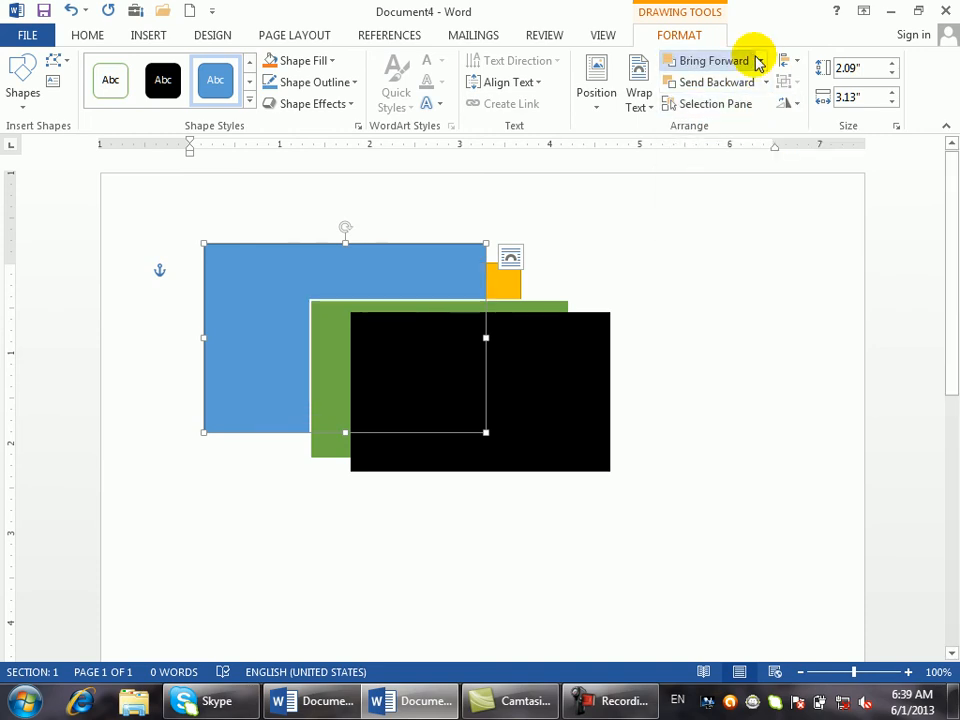
pyautogui.hotkey('ctrl', 'z')
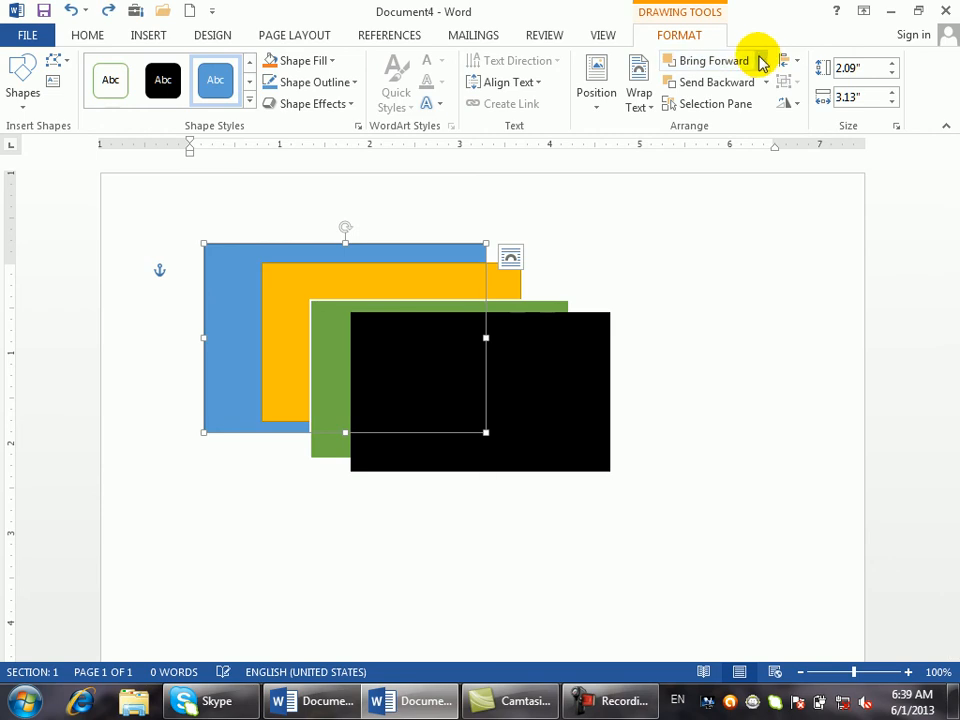
pyautogui.click(761, 61)
pyautogui.click(739, 107)
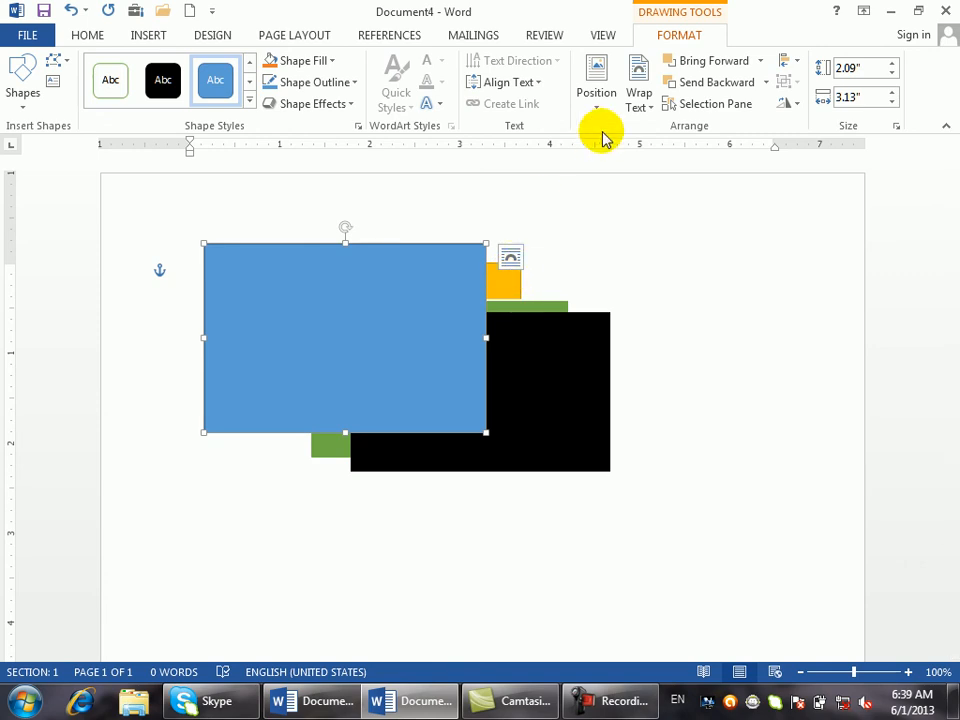
pyautogui.click(765, 84)
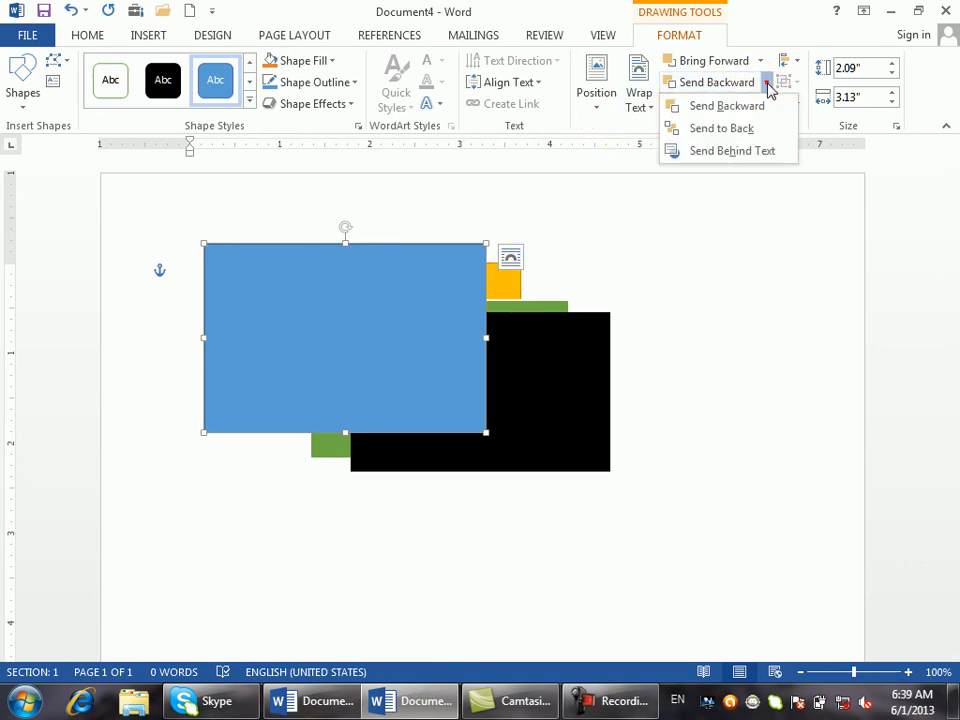
pyautogui.click(738, 129)
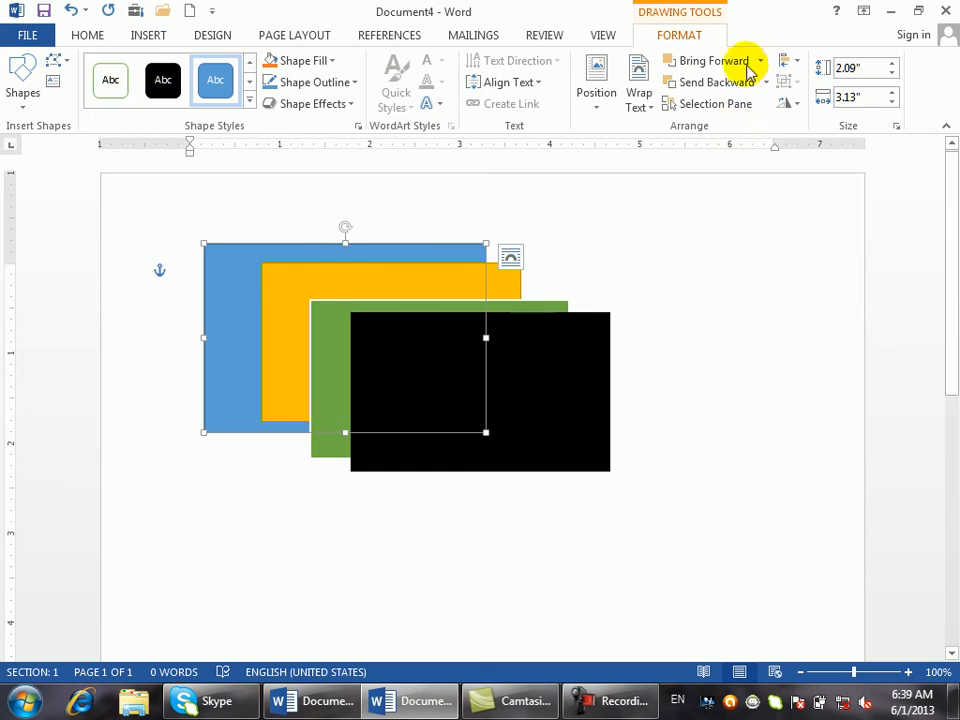
pyautogui.click(760, 62)
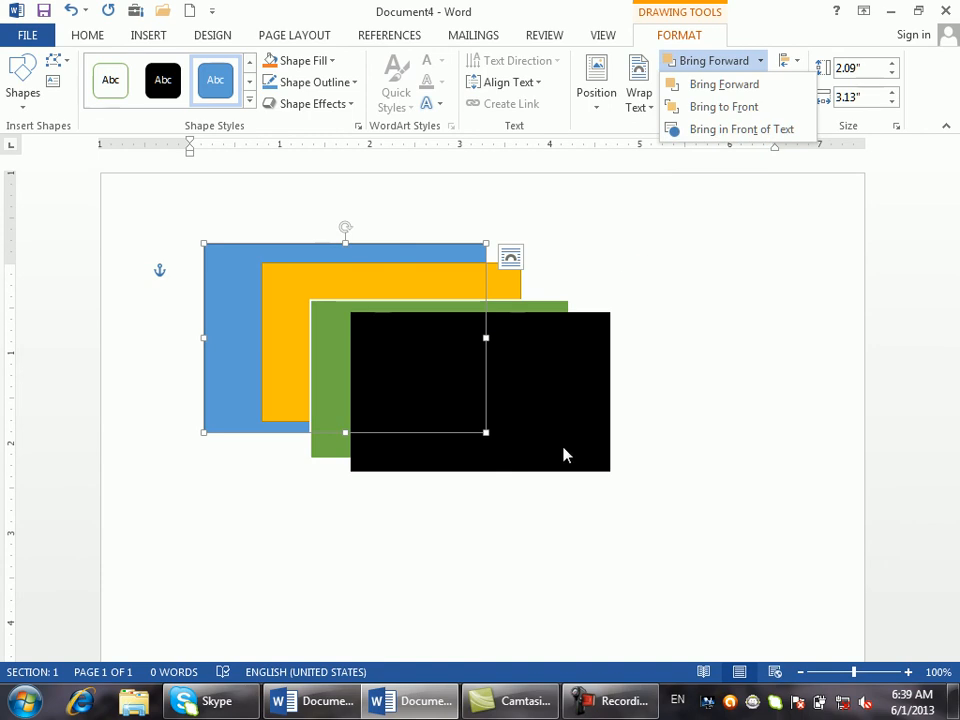
# - Check the wrapped-text document, deselect the blue rectangle, then switch to Document1
pyautogui.click(330, 701)
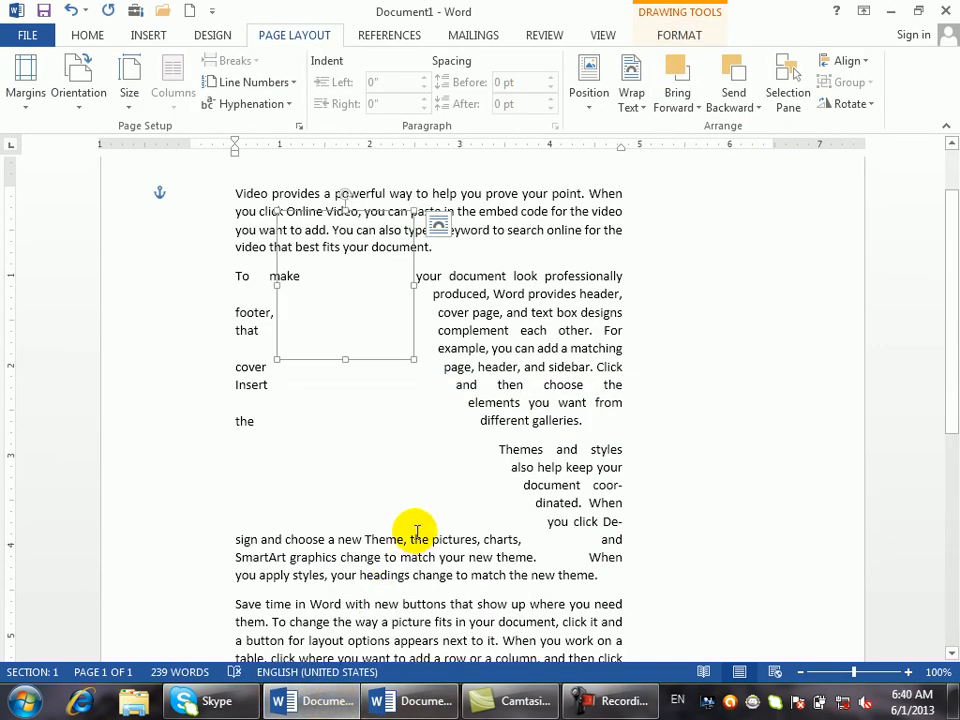
pyautogui.moveTo(948, 317)
pyautogui.mouseDown()
pyautogui.moveTo(950, 490)
pyautogui.moveTo(936, 324)
pyautogui.mouseUp()
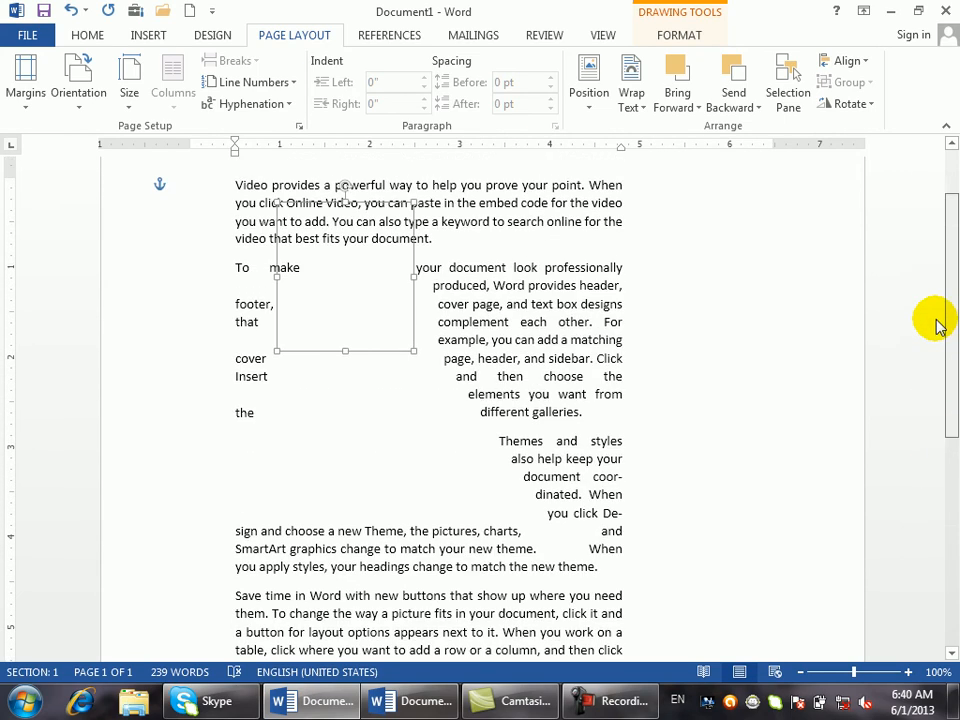
pyautogui.click(425, 705)
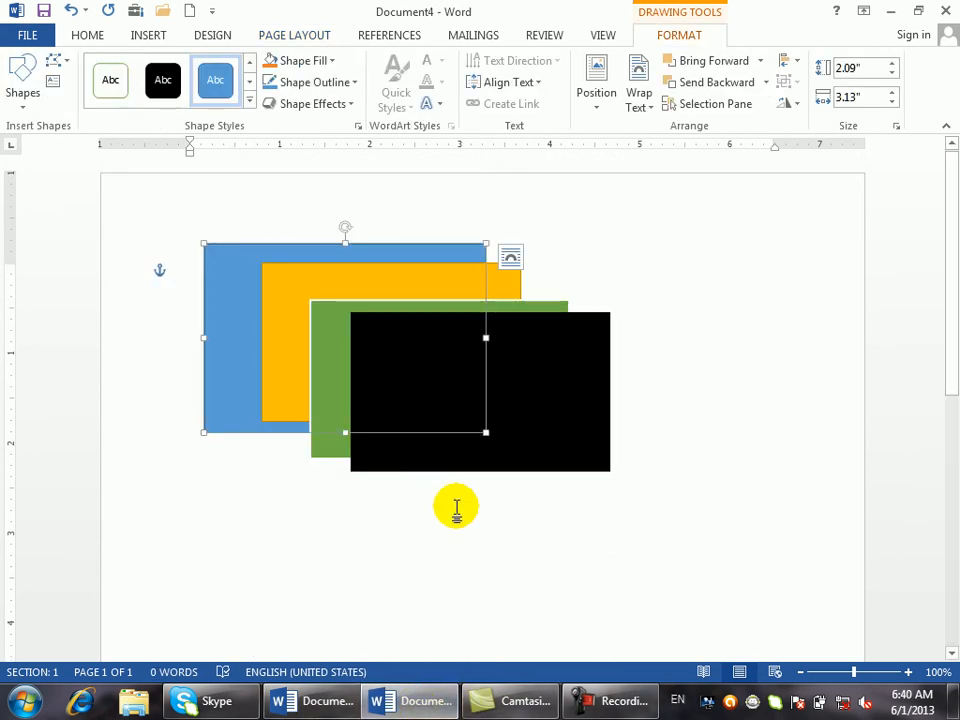
pyautogui.click(446, 605)
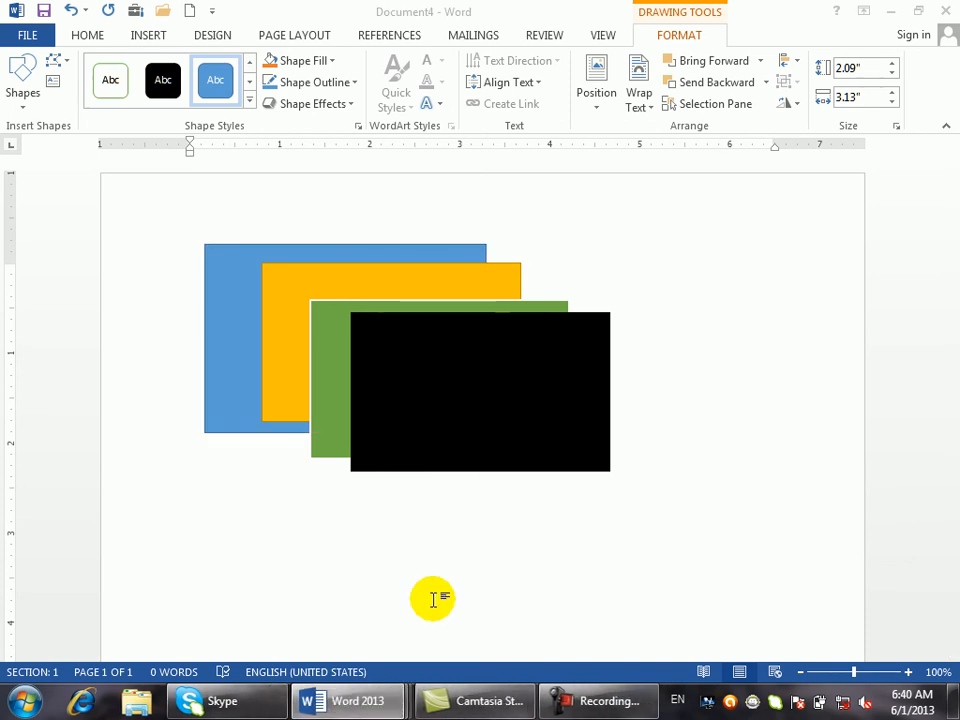
pyautogui.click(360, 700)
pyautogui.click(192, 605)
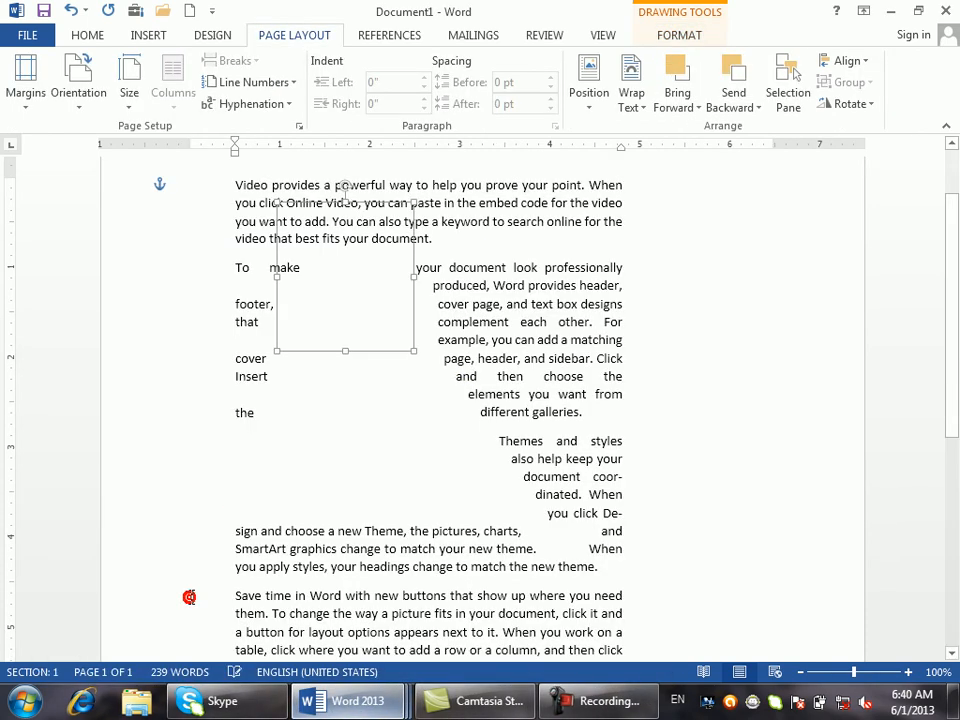
# - Delete the orange and blue ellipses and drag the grey circle over the Themes paragraph
pyautogui.click(355, 283)
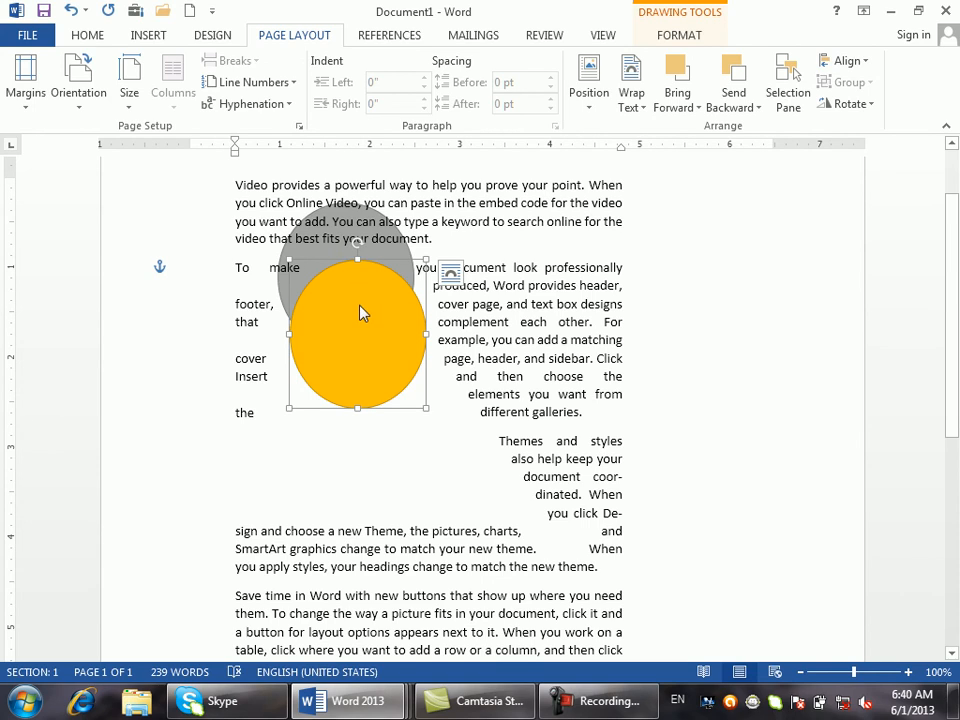
pyautogui.press('Delete')
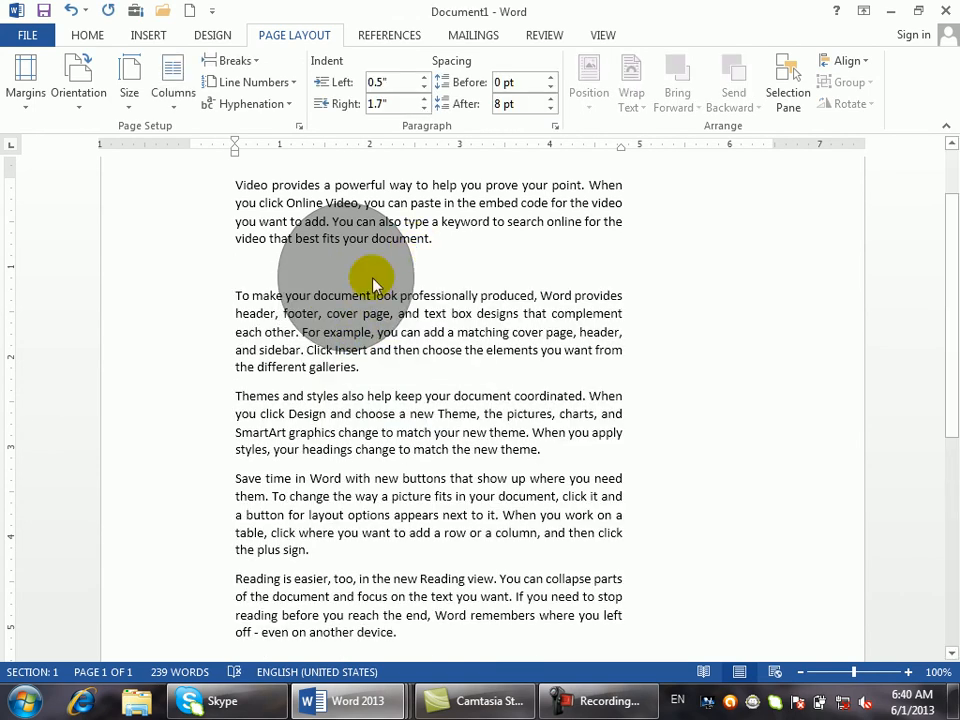
pyautogui.click(357, 283)
pyautogui.press('Delete')
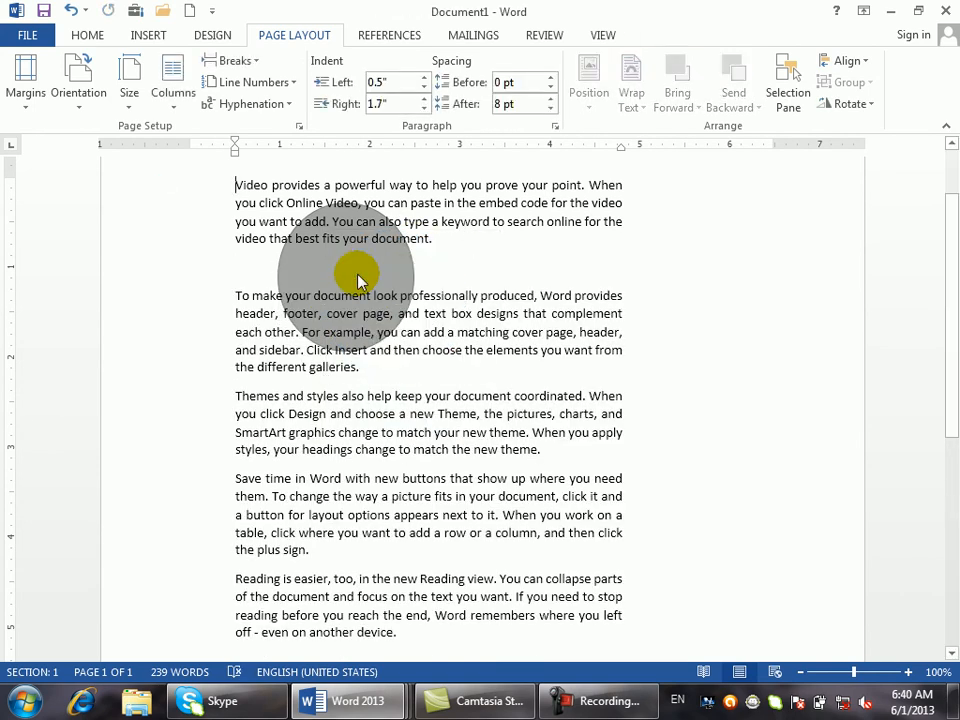
pyautogui.click(357, 277)
pyautogui.moveTo(356, 270); pyautogui.dragTo(382, 413)
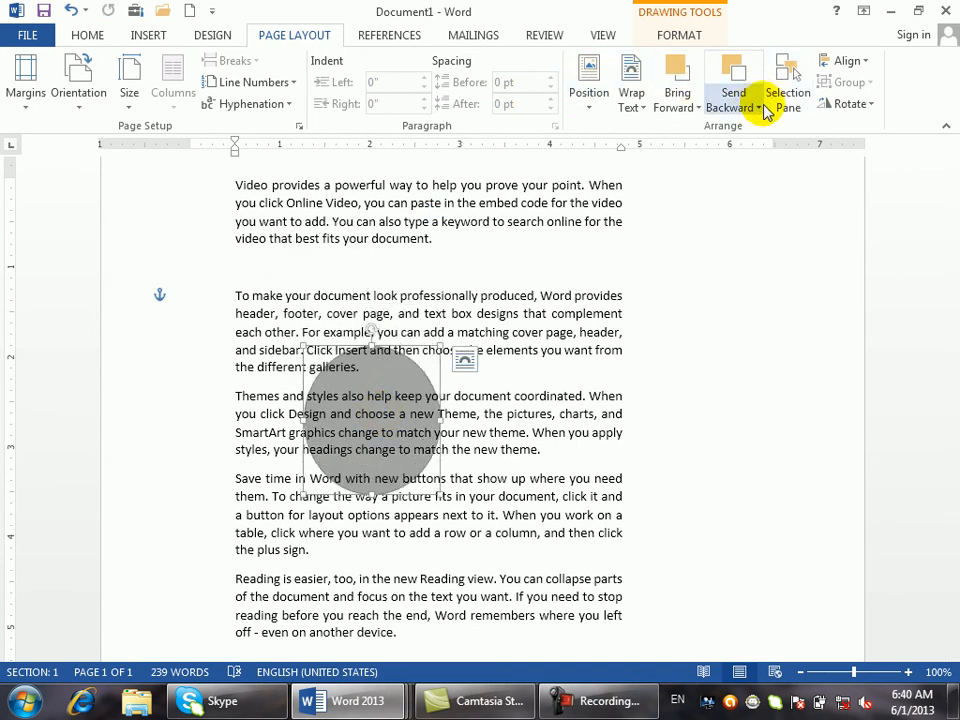
pyautogui.click(708, 107)
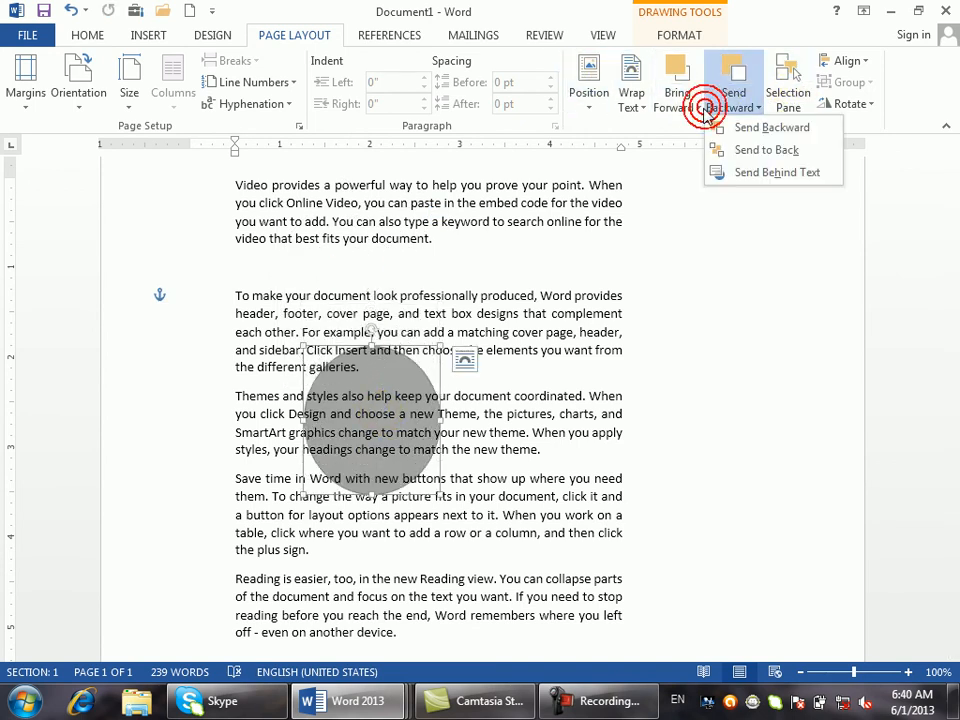
pyautogui.click(697, 104)
pyautogui.click(696, 172)
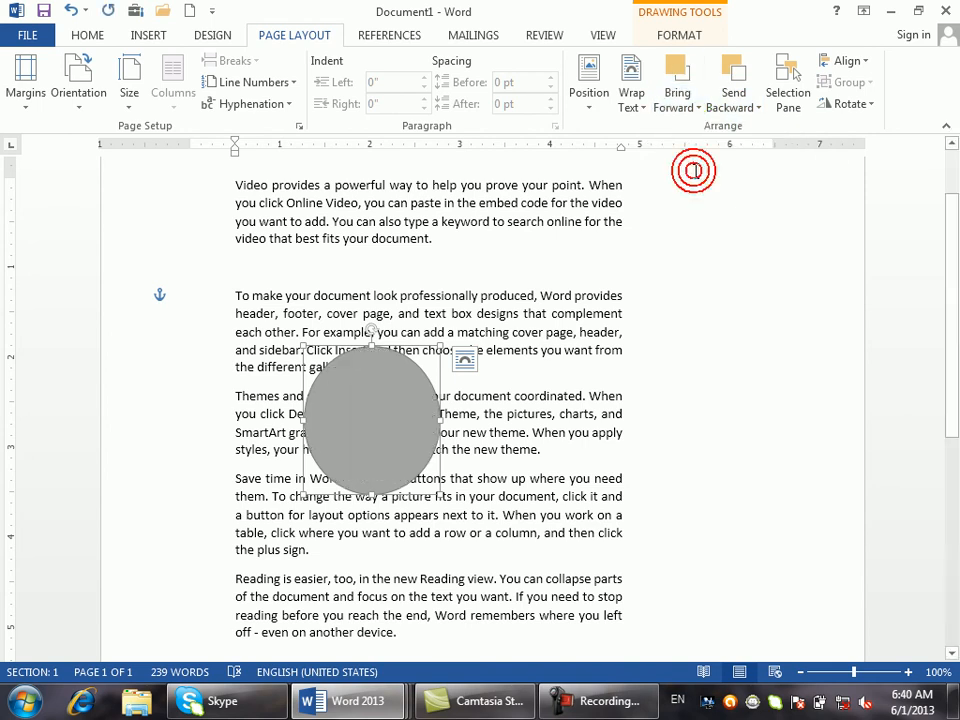
pyautogui.click(756, 108)
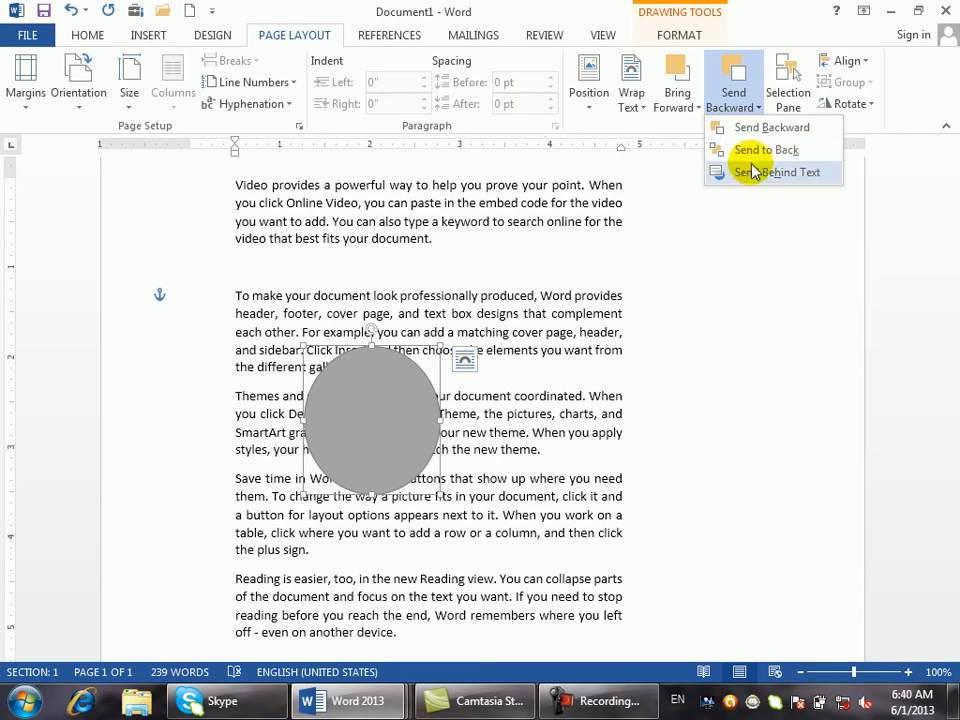
pyautogui.click(752, 167)
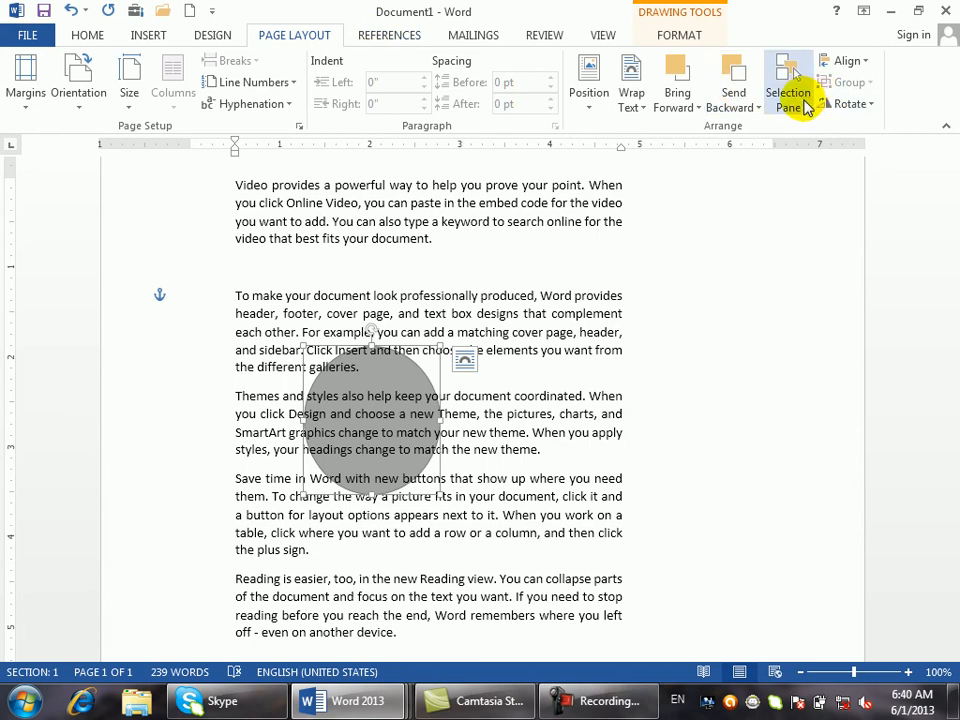
# - Ctrl-drag a copy of the grey circle up and right over the opening paragraph's end
pyautogui.click(869, 62)
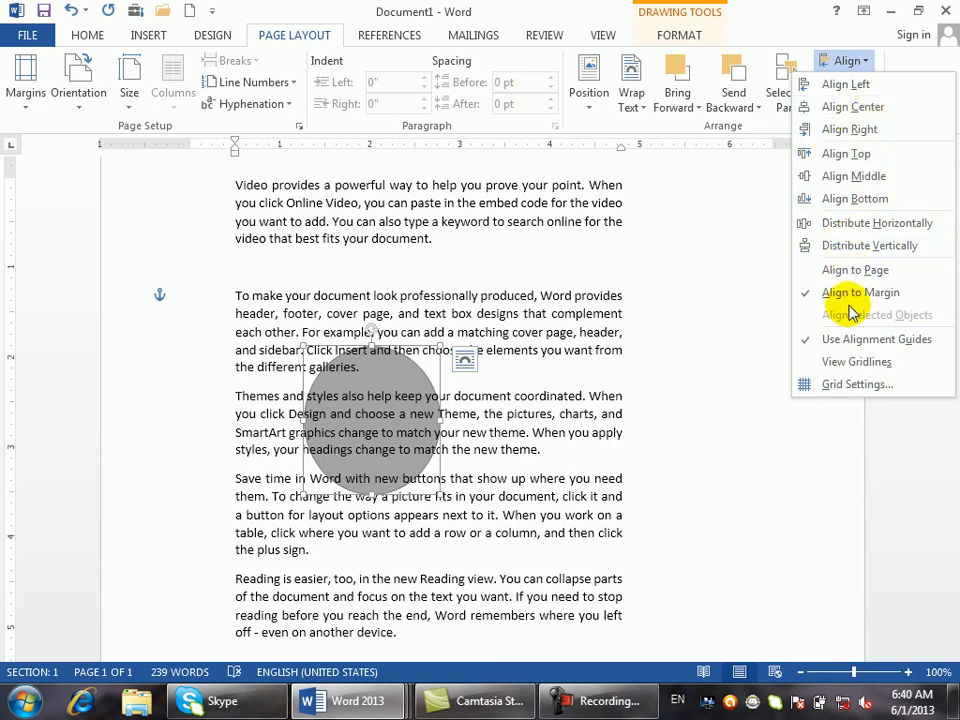
pyautogui.click(512, 390)
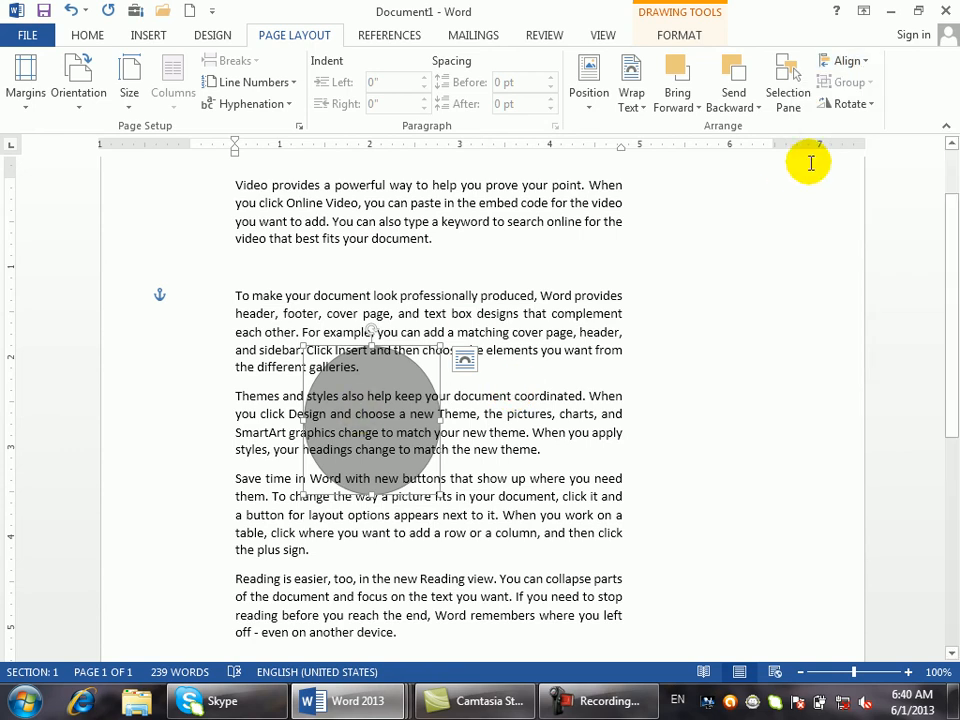
pyautogui.click(373, 376)
pyautogui.moveTo(373, 376); pyautogui.dragTo(567, 292)
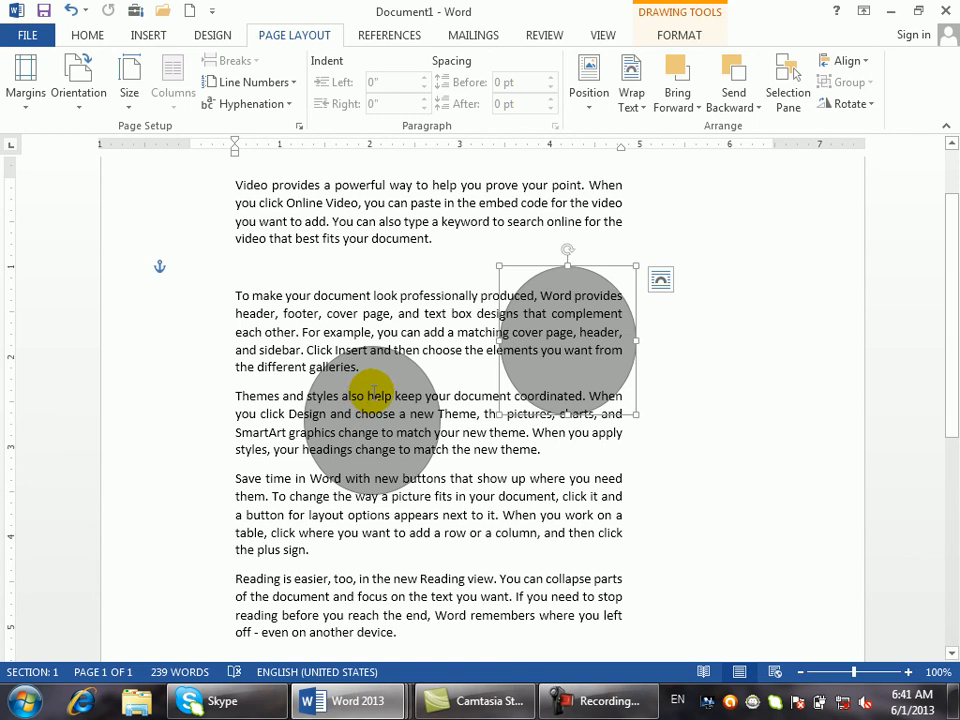
# - Select both grey circles, group then ungroup them, and rotate them 90° left
pyautogui.click(378, 388)
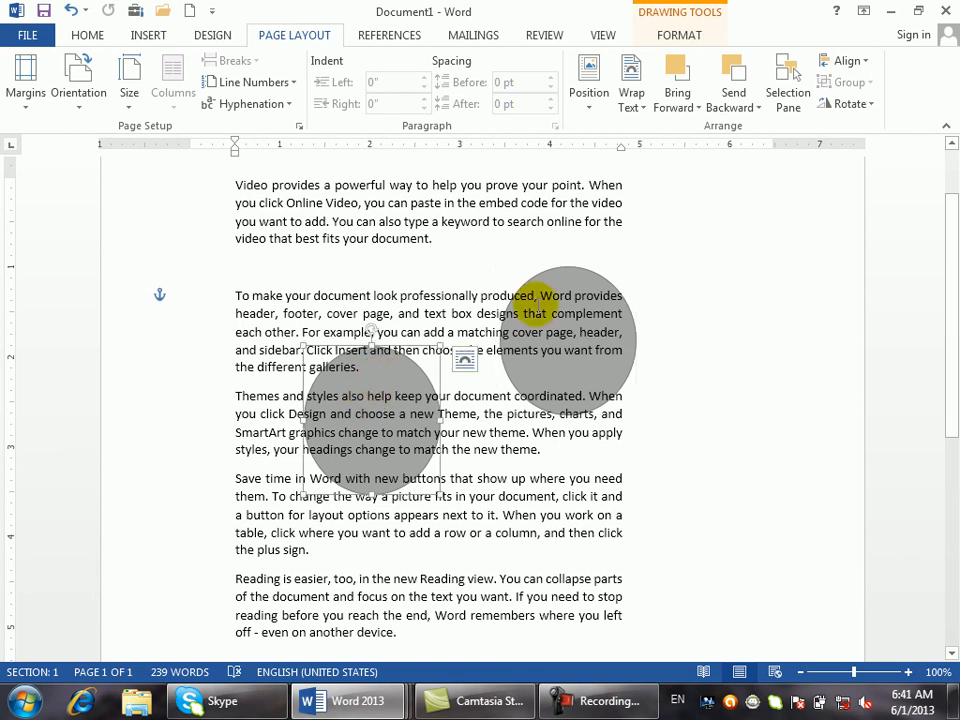
pyautogui.keyDown('shift'); pyautogui.click(569, 278); pyautogui.keyUp('shift')
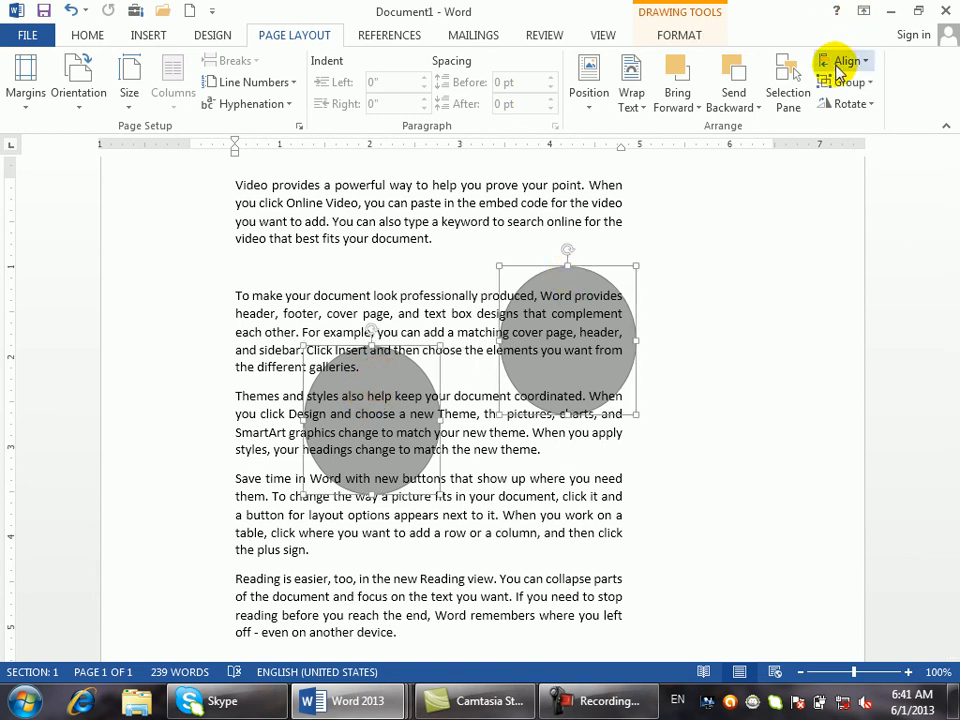
pyautogui.click(871, 83)
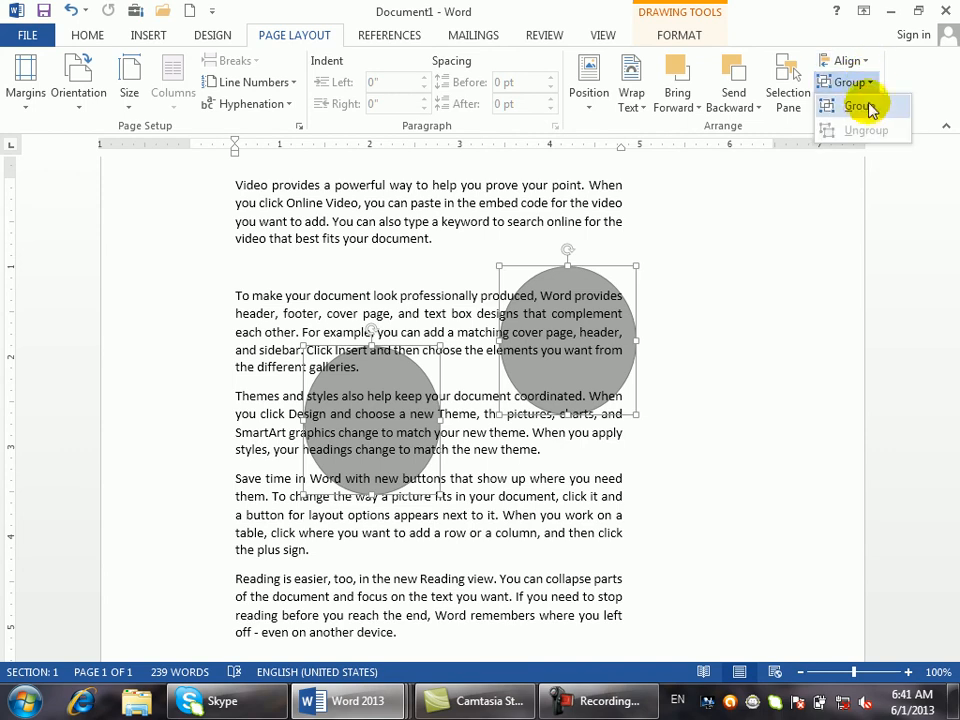
pyautogui.click(861, 105)
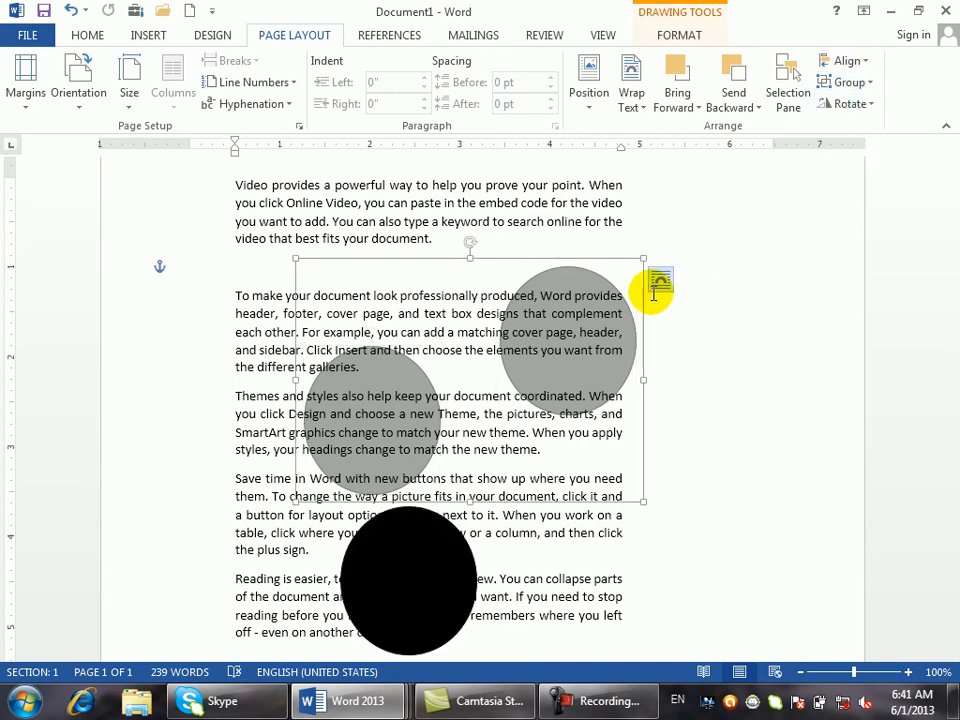
pyautogui.click(864, 83)
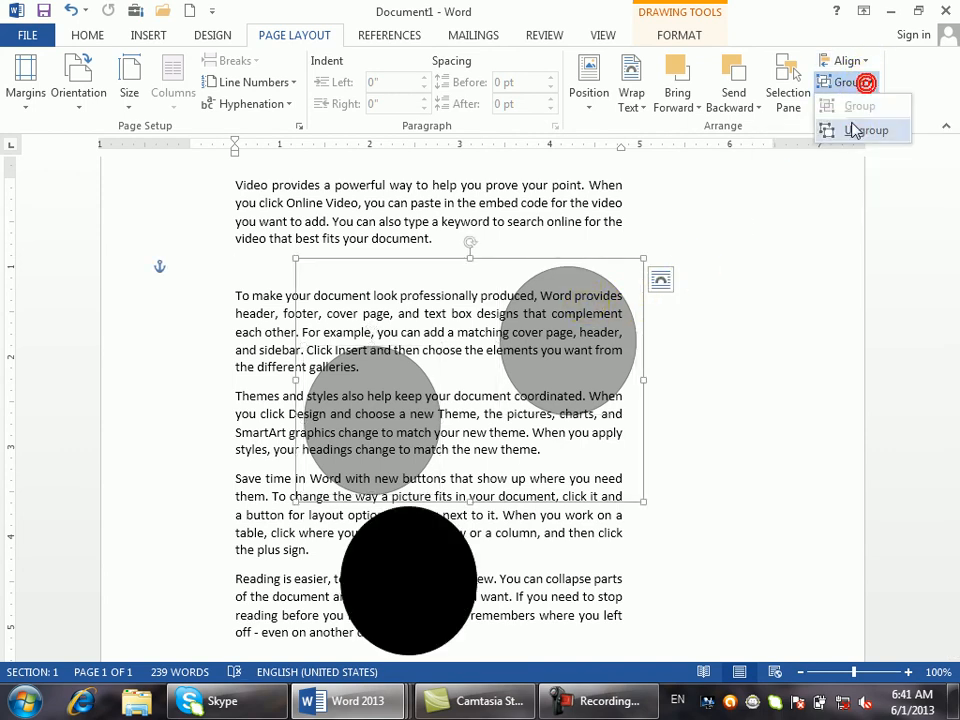
pyautogui.click(858, 129)
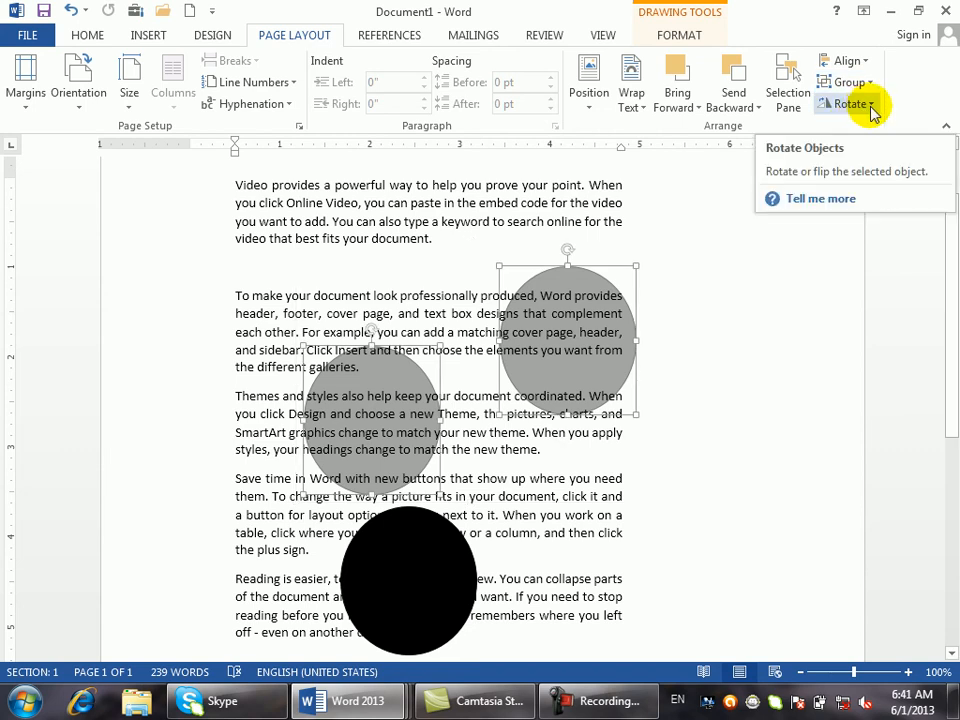
pyautogui.click(874, 104)
pyautogui.click(861, 152)
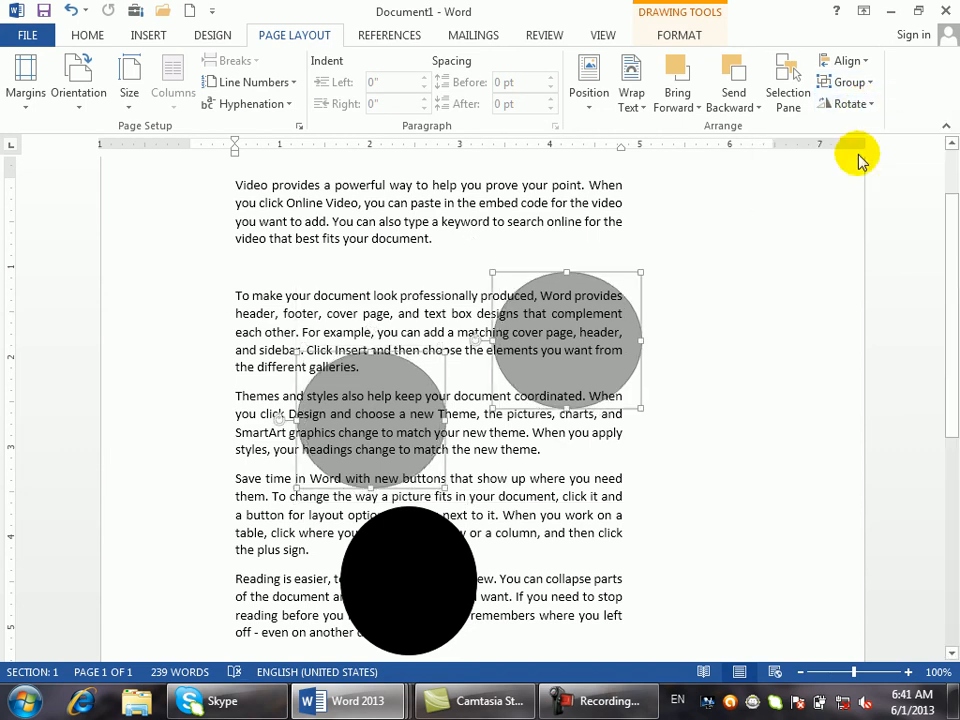